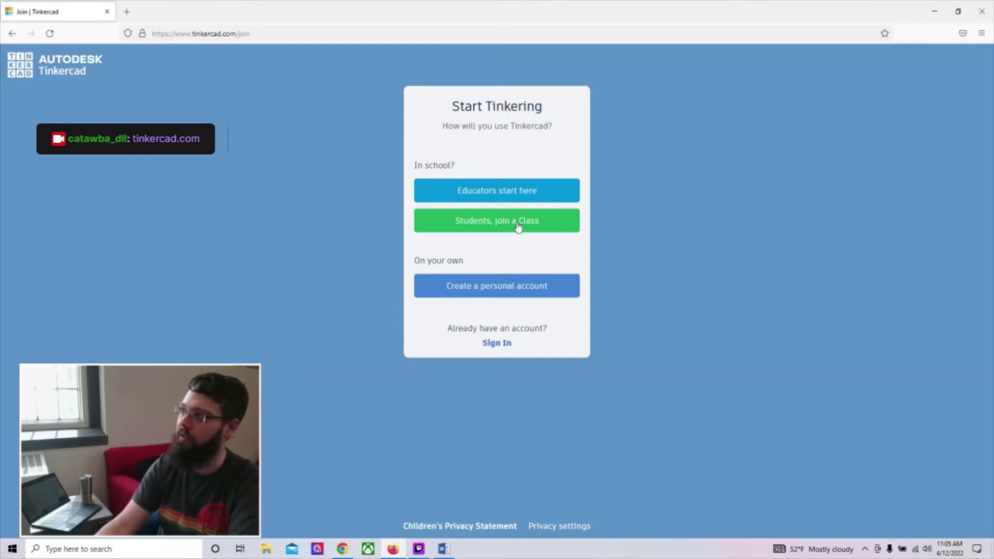
Step: Start a personal account sign-up with email, fill in the date of birth, continue to the credentials form, and close the sign-up page
left_click(491, 293)
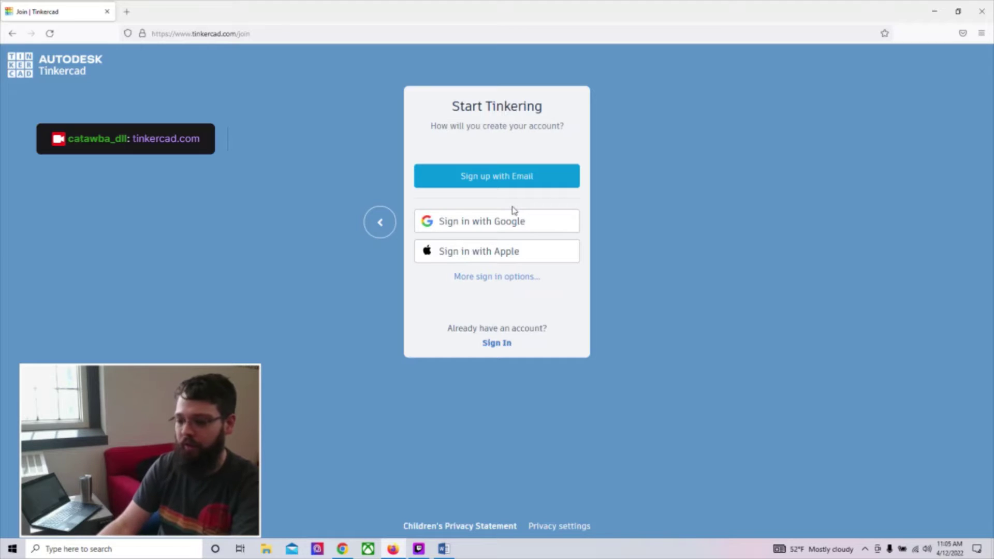
left_click(517, 188)
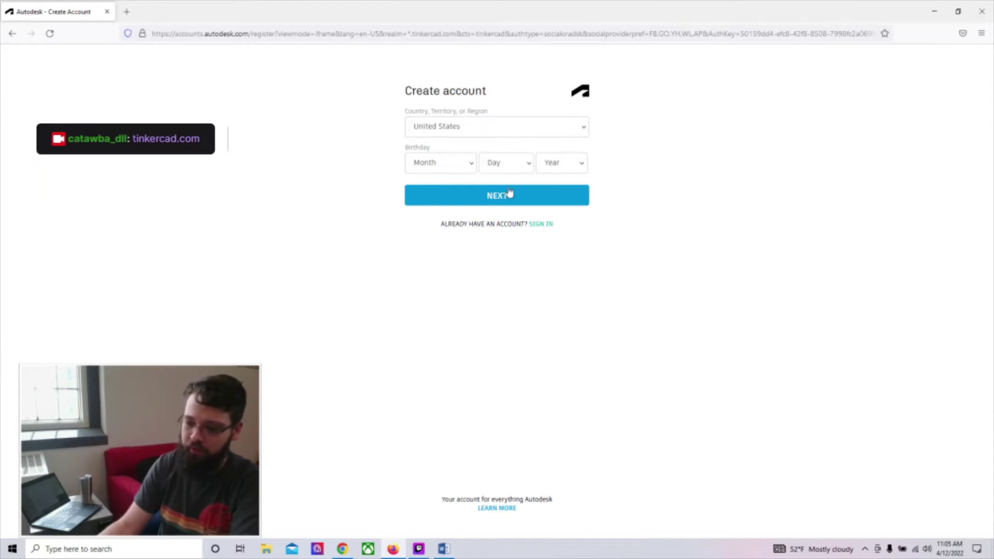
left_click(461, 164)
left_click(456, 182)
left_click(501, 165)
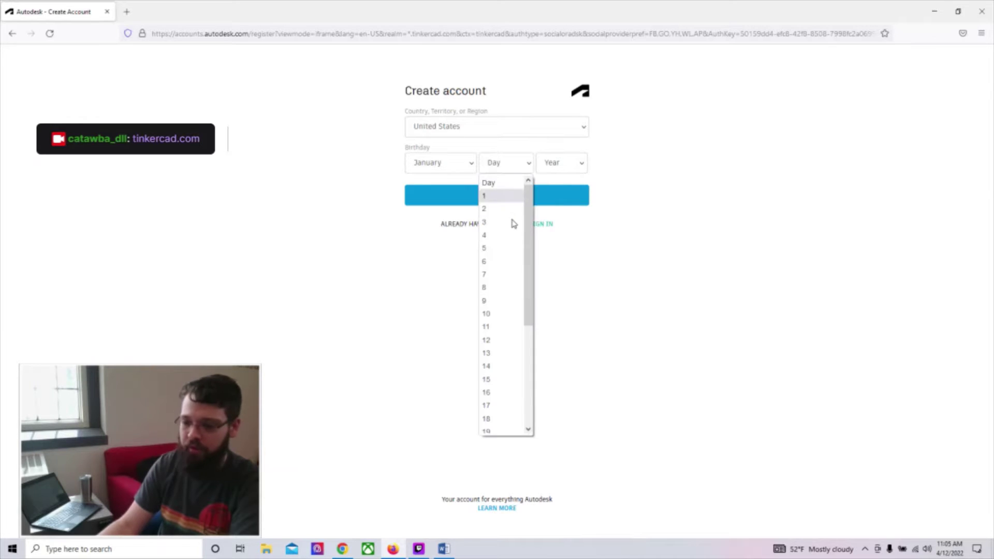
left_click(510, 199)
left_click(563, 164)
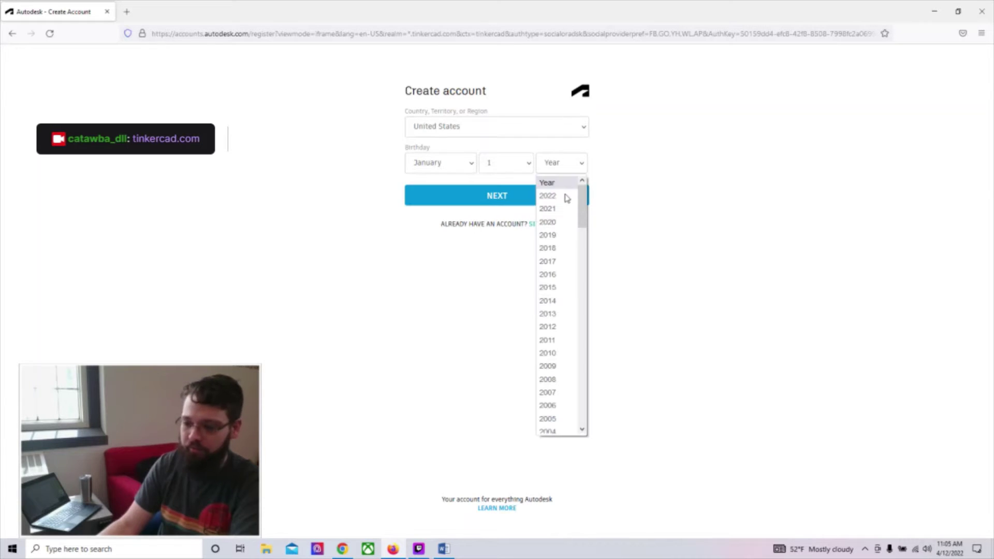
scroll(562, 319, "down", 14)
left_click(561, 313)
left_click(498, 200)
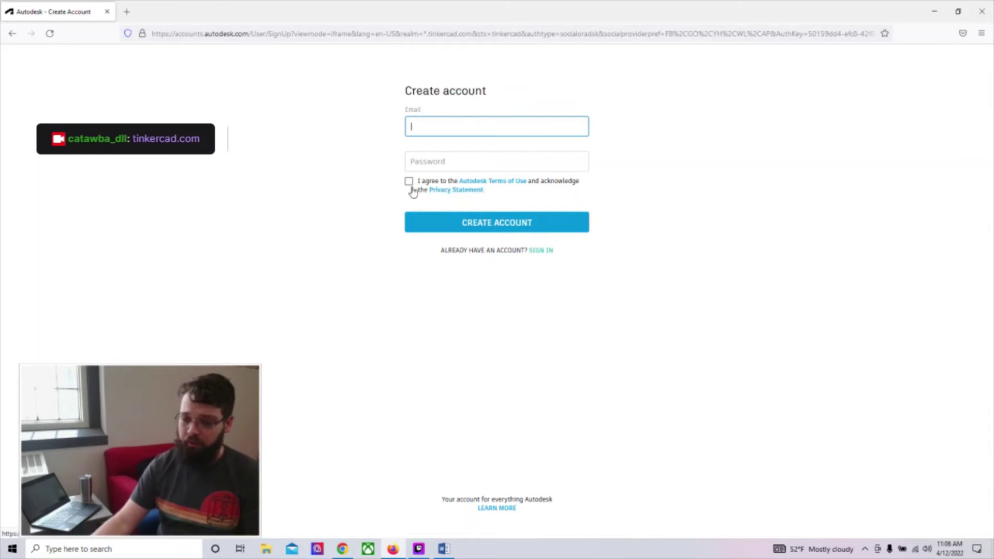
left_click(106, 13)
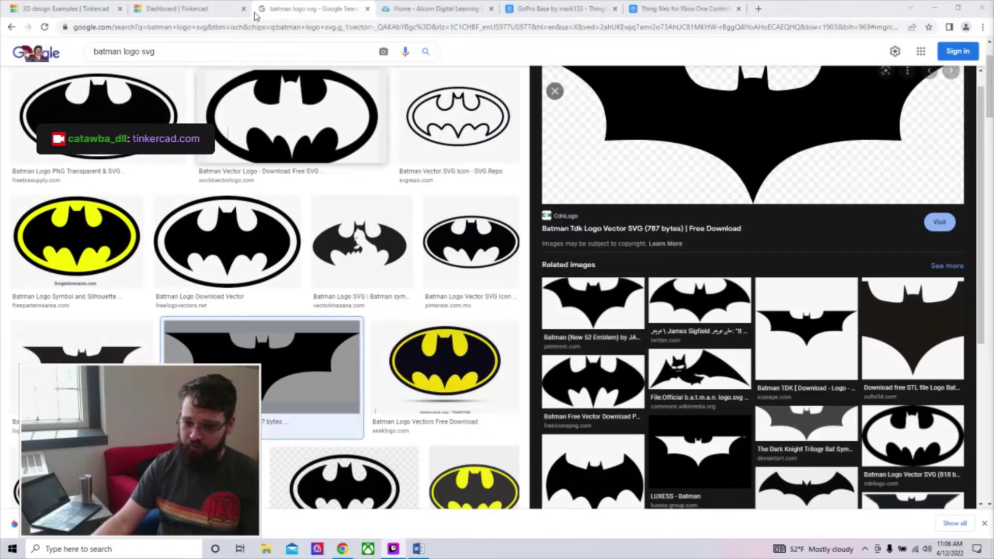
Step: Open the Examples design and examine the mug, die, hammer and DLL tag models from several angles
left_click(143, 15)
left_click(103, 9)
left_click(171, 9)
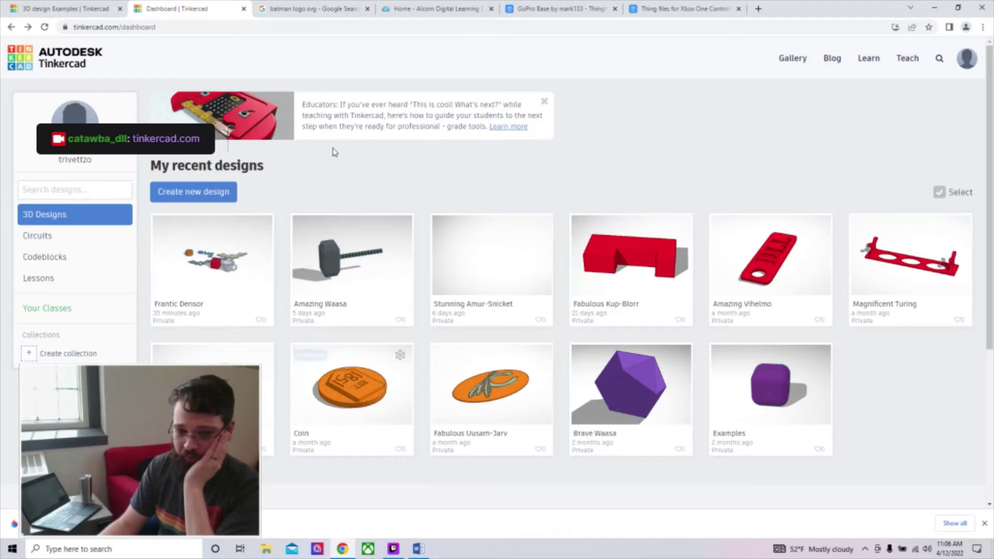
left_click(86, 6)
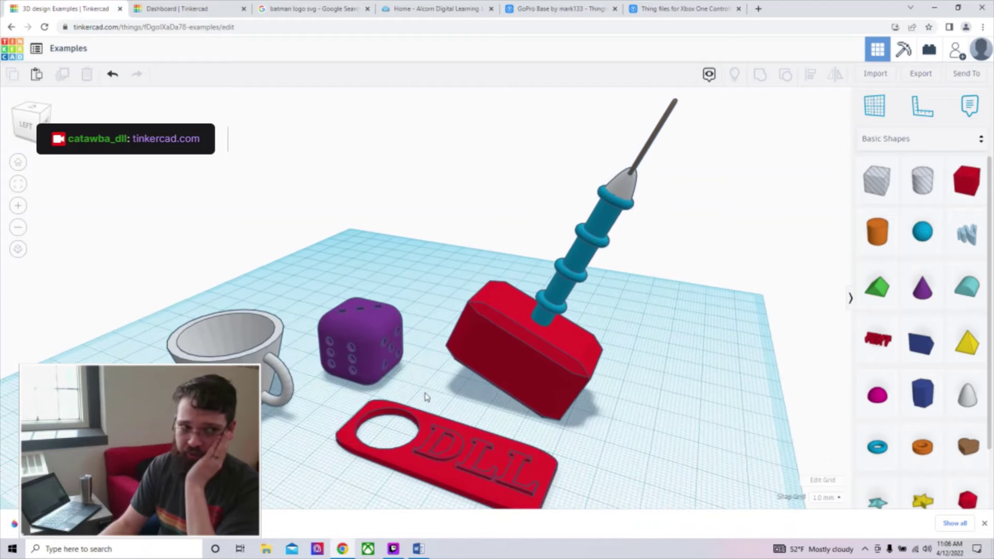
middle_click_drag(427, 400, 421, 326)
right_click_drag(420, 326, 411, 354)
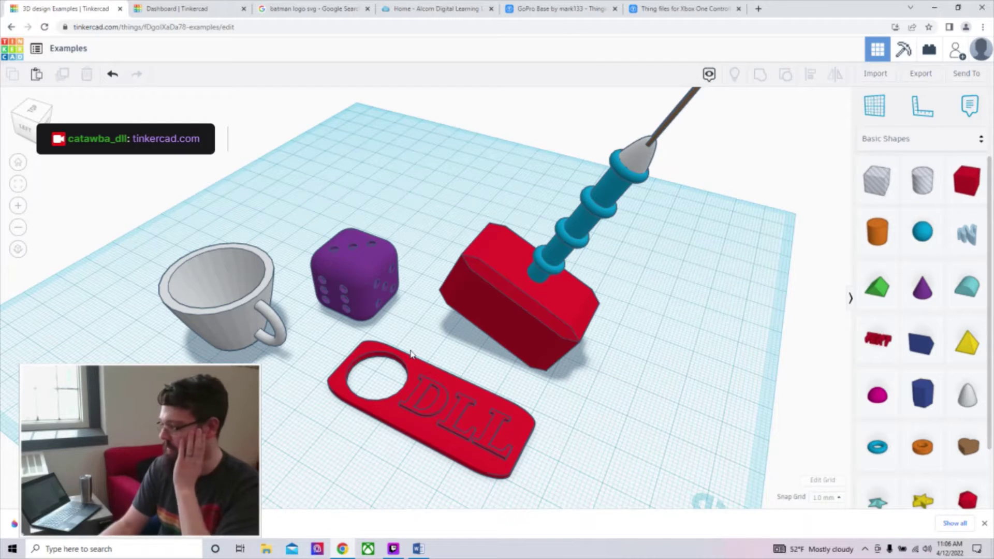
right_click_drag(391, 380, 456, 387)
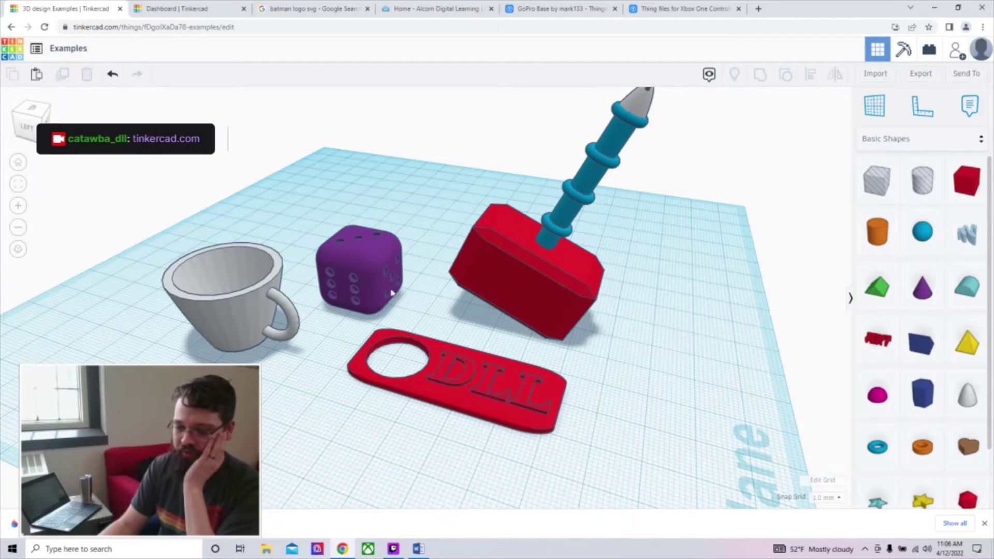
right_click_drag(377, 293, 594, 327)
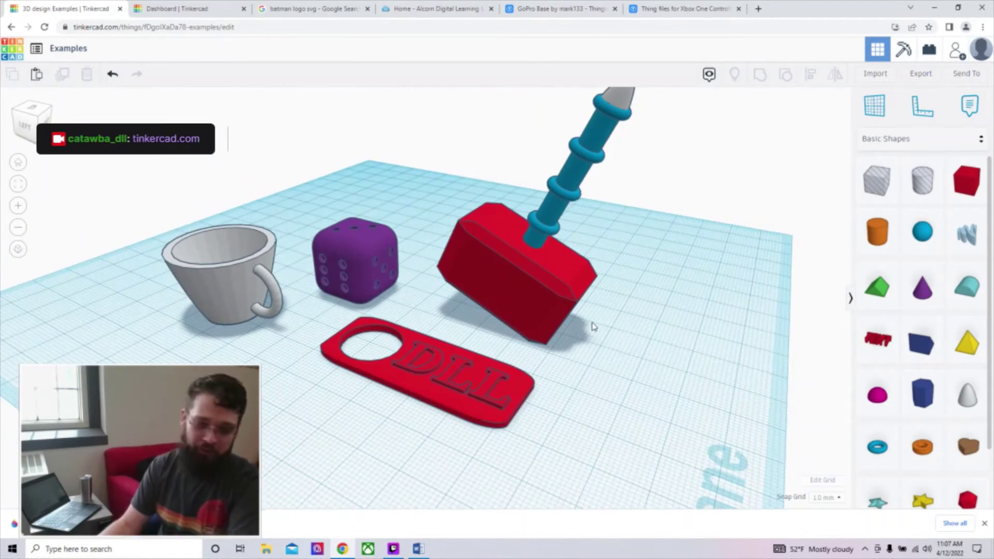
right_click_drag(591, 325, 554, 366)
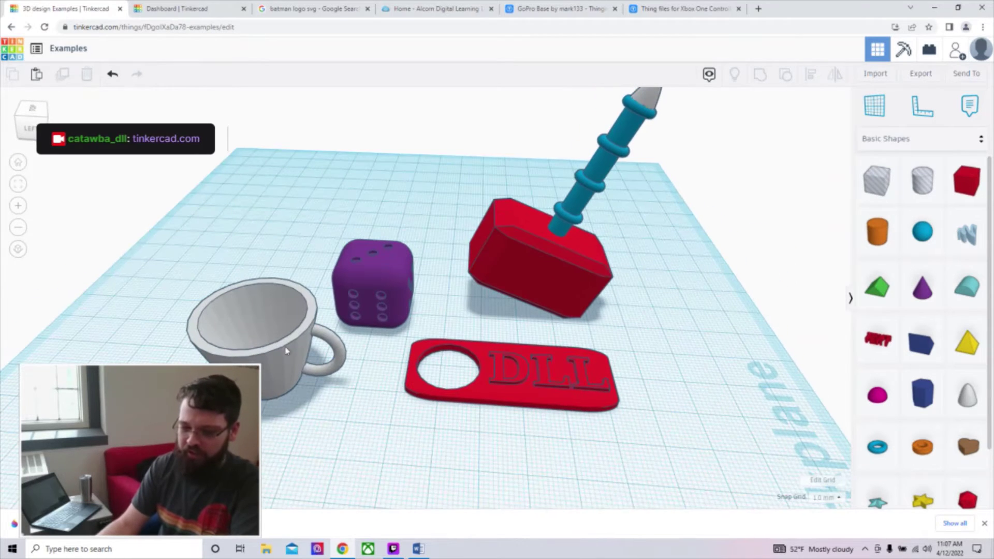
right_click_drag(506, 310, 448, 314)
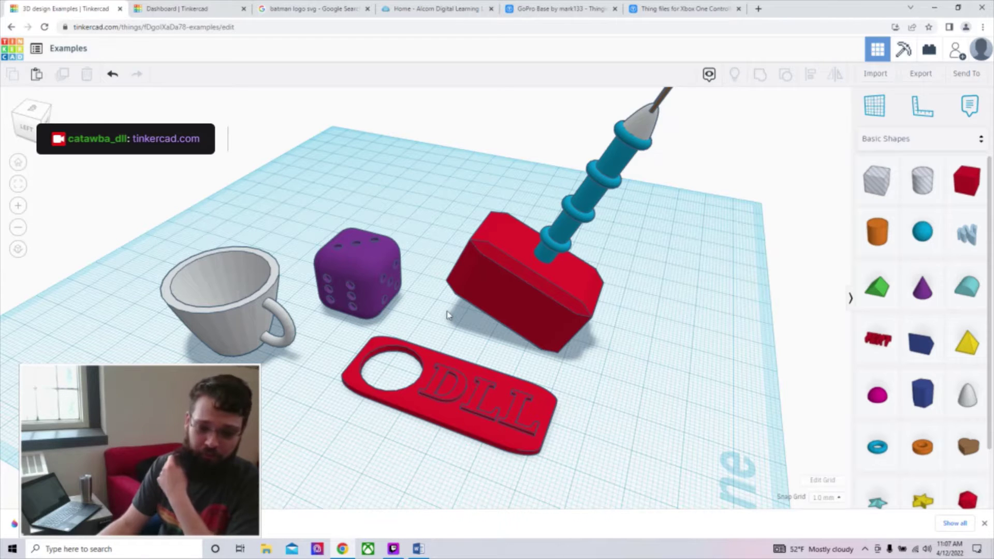
right_click_drag(418, 310, 339, 485)
Step: Create a new 3D design from the dashboard and name it Test
left_click(174, 9)
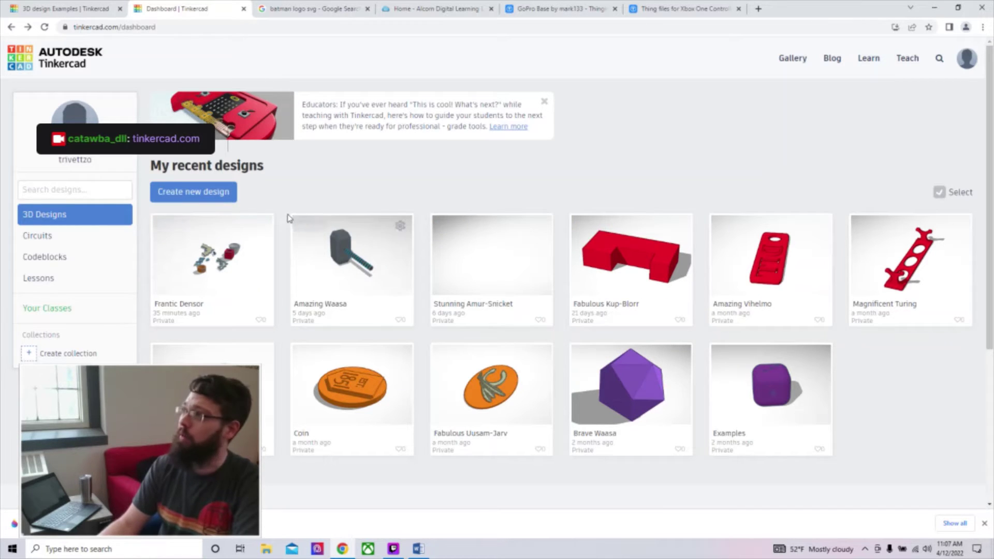
left_click(193, 193)
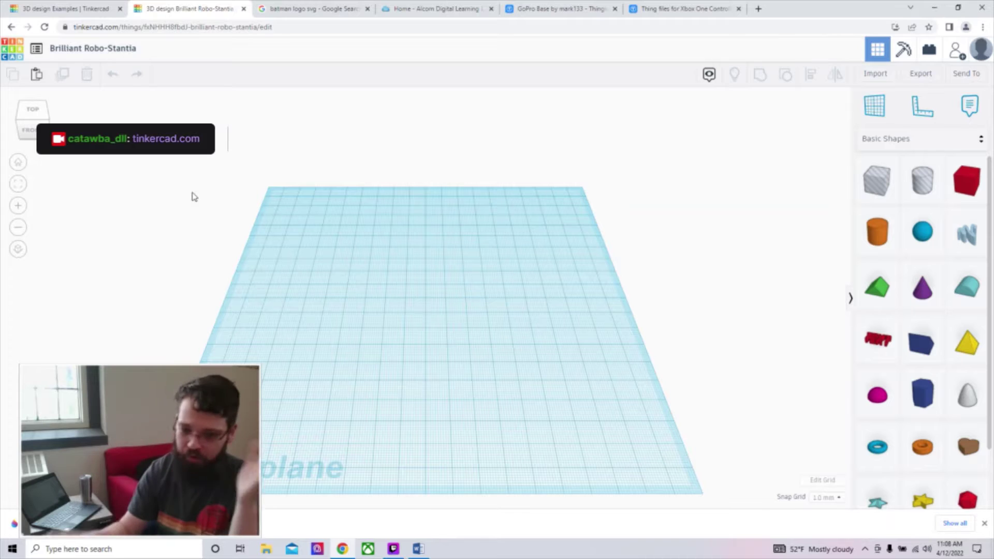
left_click(128, 48)
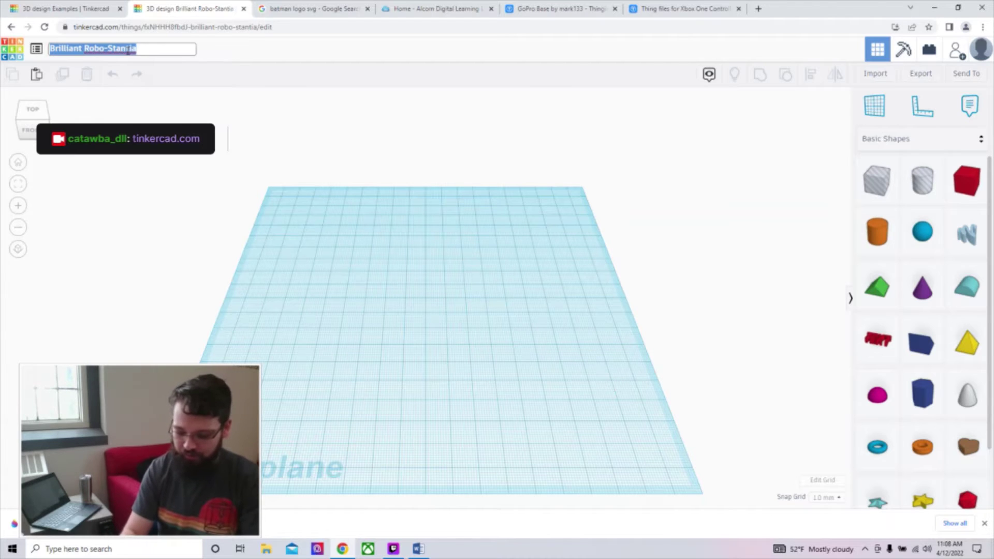
type("Test")
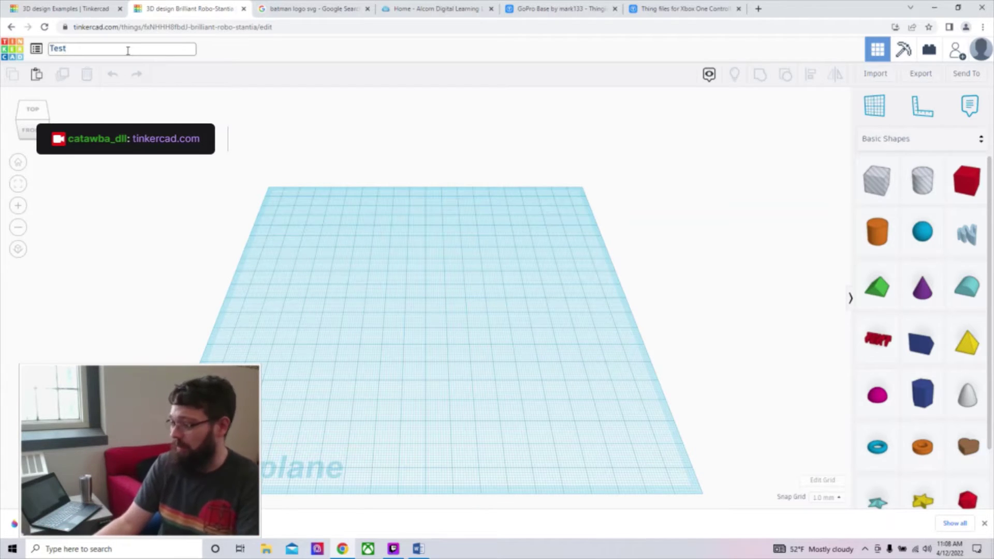
left_click(159, 247)
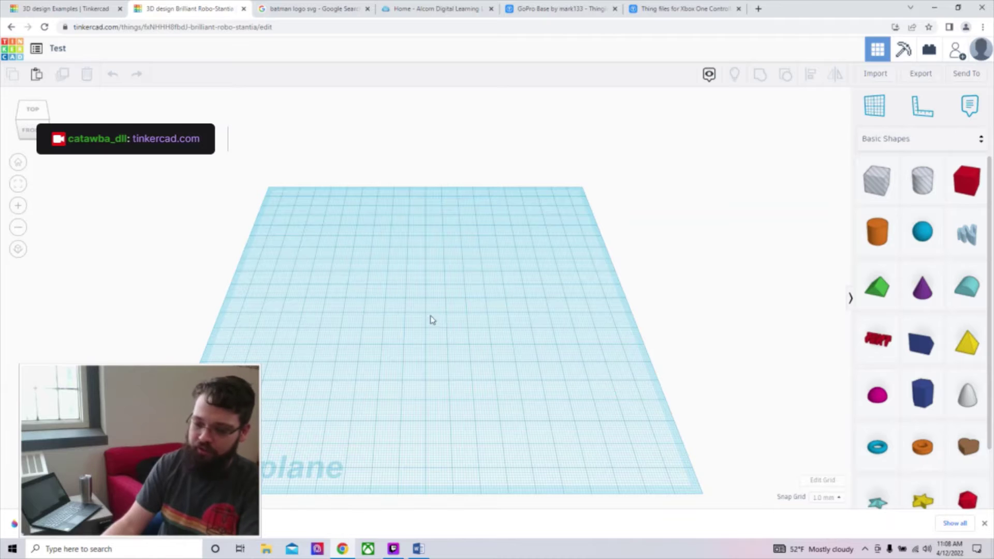
Step: Examine the empty workplane from several angles, including the top and front views
right_click_drag(433, 340, 410, 326)
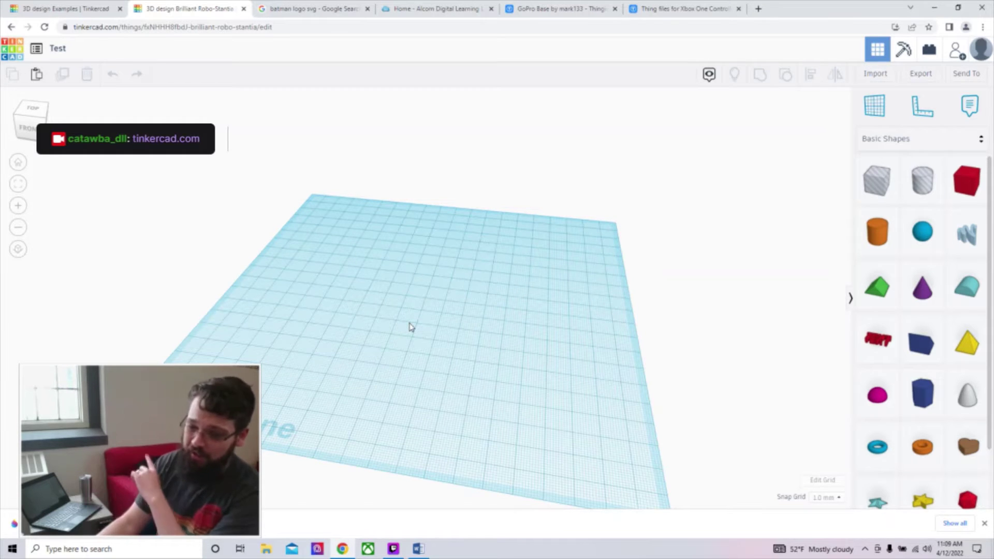
right_click_drag(409, 326, 424, 265)
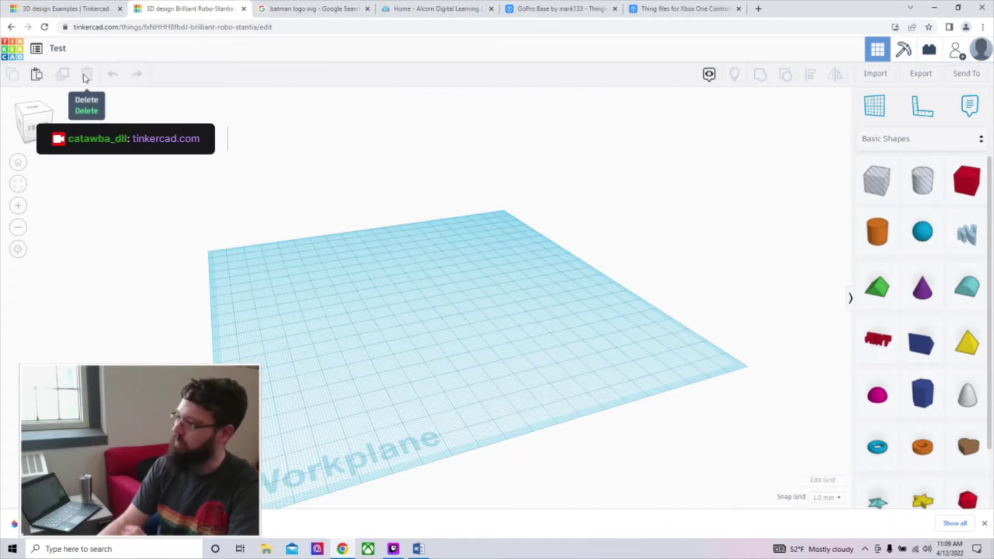
right_click_drag(395, 309, 336, 311)
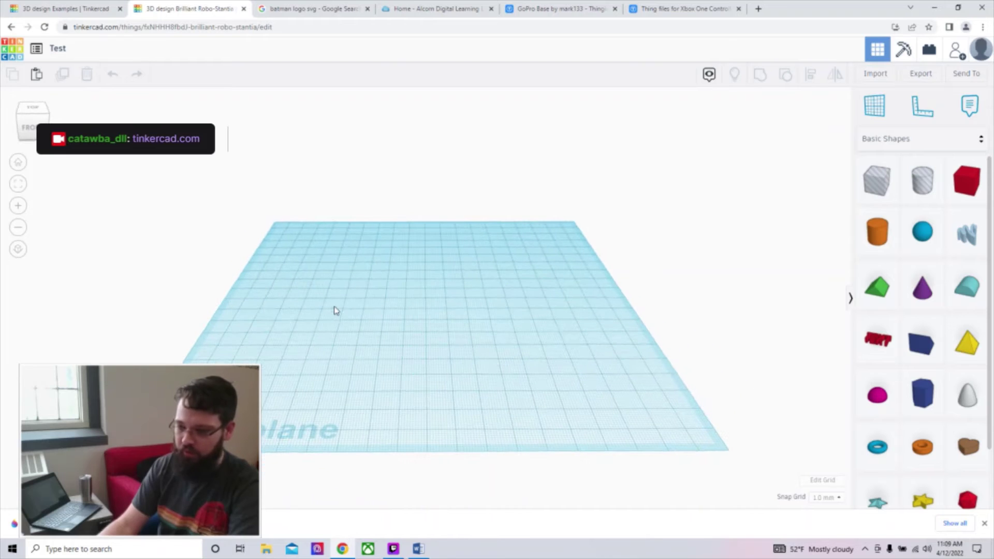
left_click(32, 113)
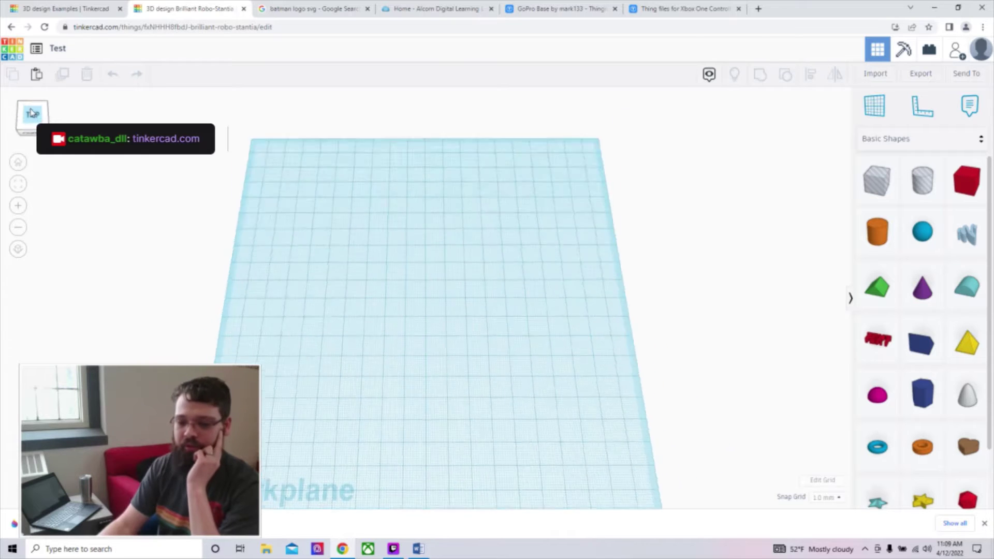
left_click(32, 141)
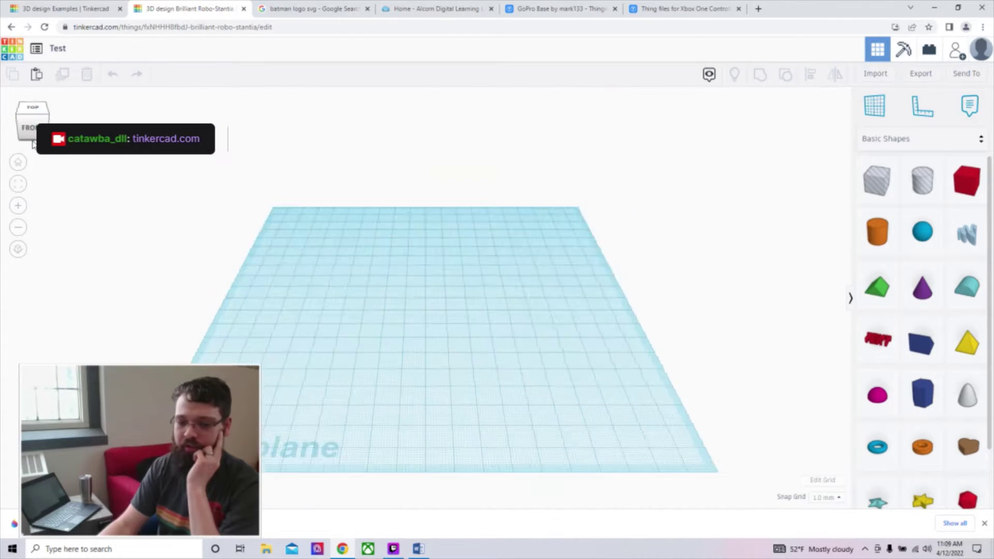
right_click_drag(324, 266, 329, 246)
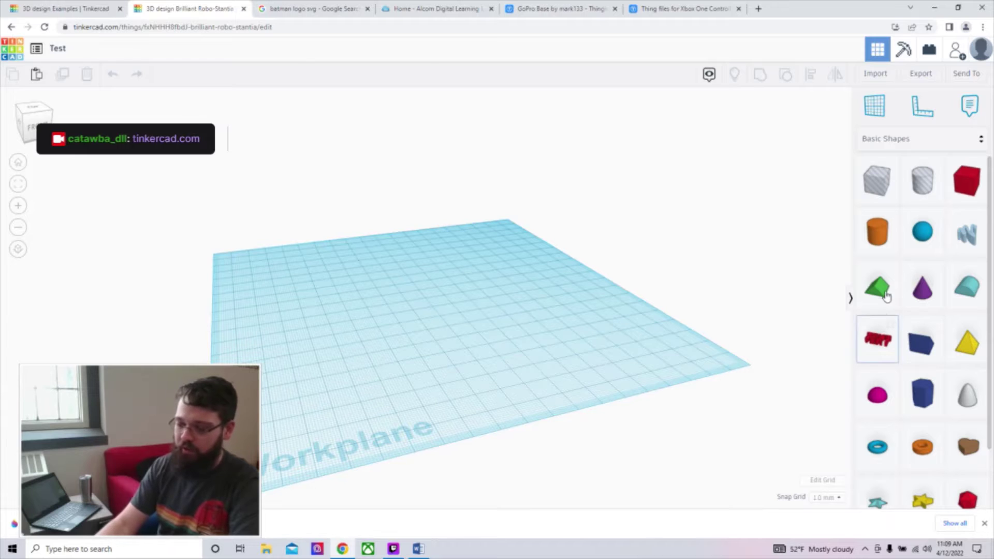
Step: Review the categories in the Shapes Library and return to the Basic Shapes collection
left_click(908, 149)
scroll(912, 279, "down", 1)
scroll(906, 311, "up", 1)
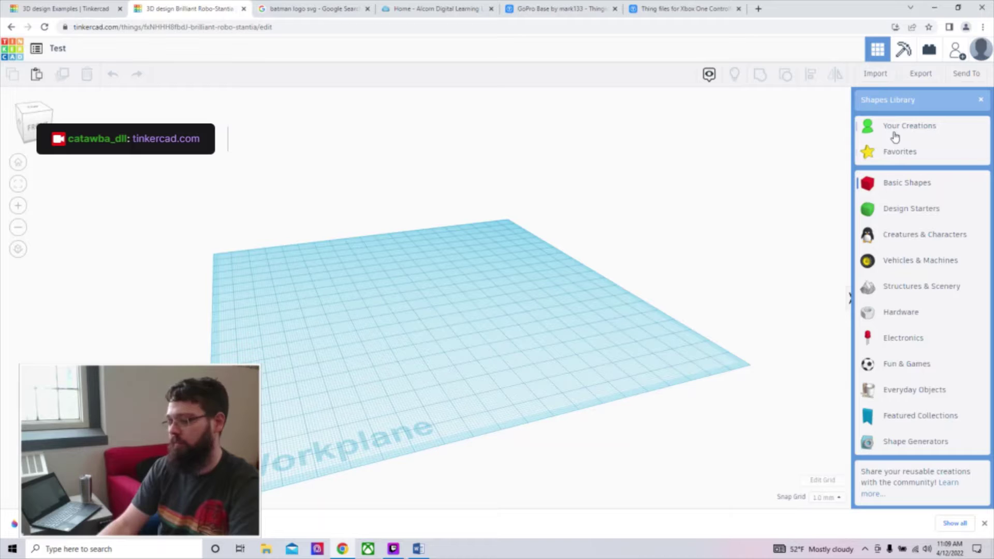
scroll(894, 177, "up", 1)
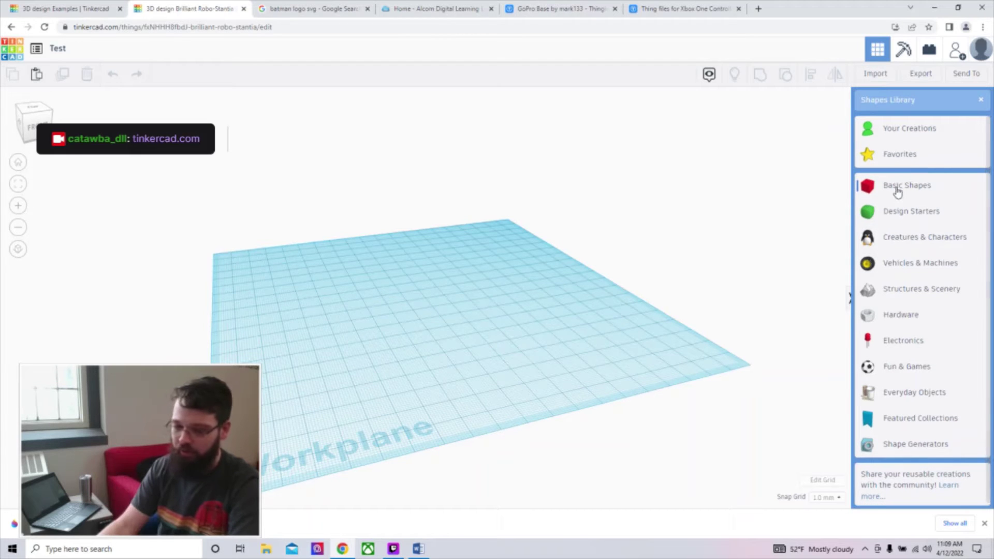
left_click(898, 189)
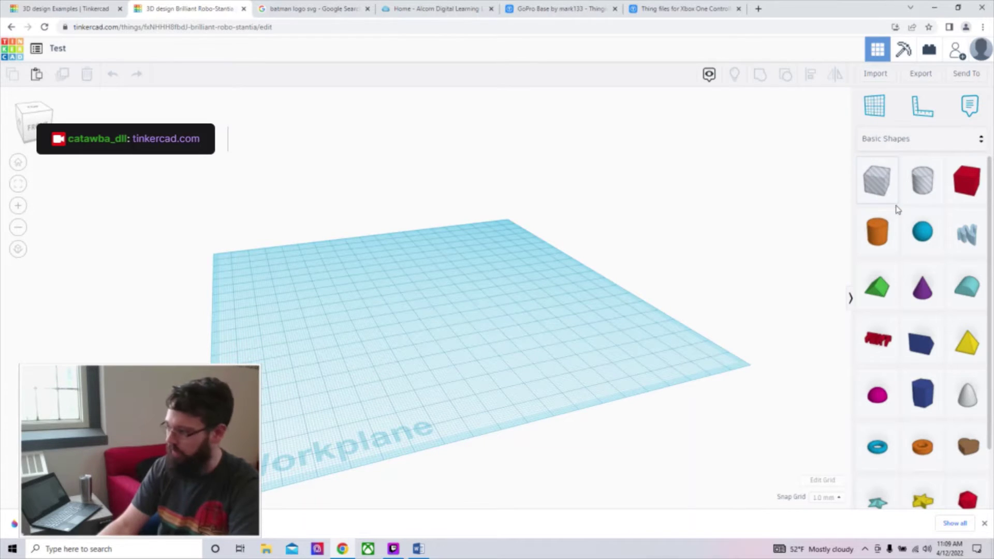
Step: Place a solid red box near the middle of the workplane, view it closer from an angle, and delete it
right_click_drag(507, 333, 448, 357)
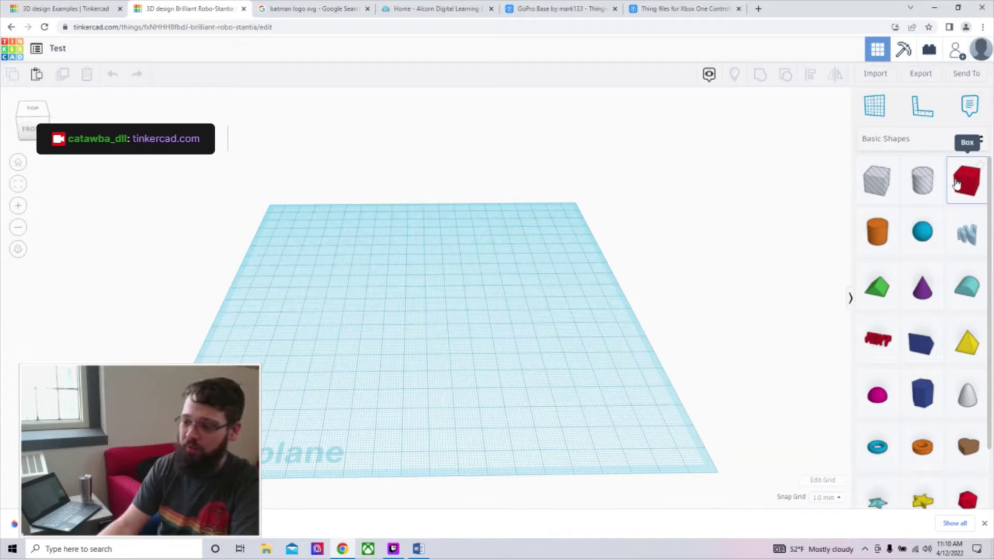
left_click_drag(973, 188, 436, 328)
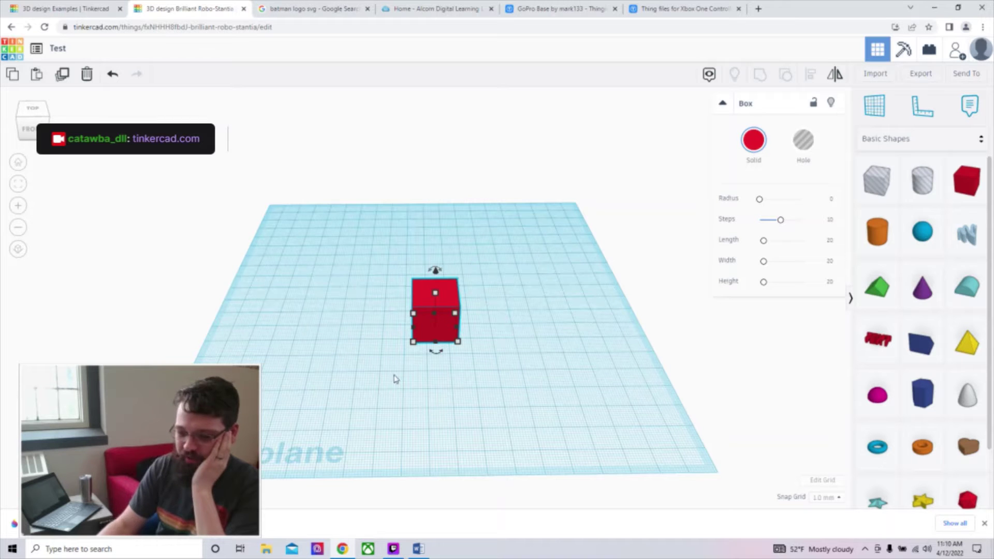
right_click_drag(381, 381, 486, 373)
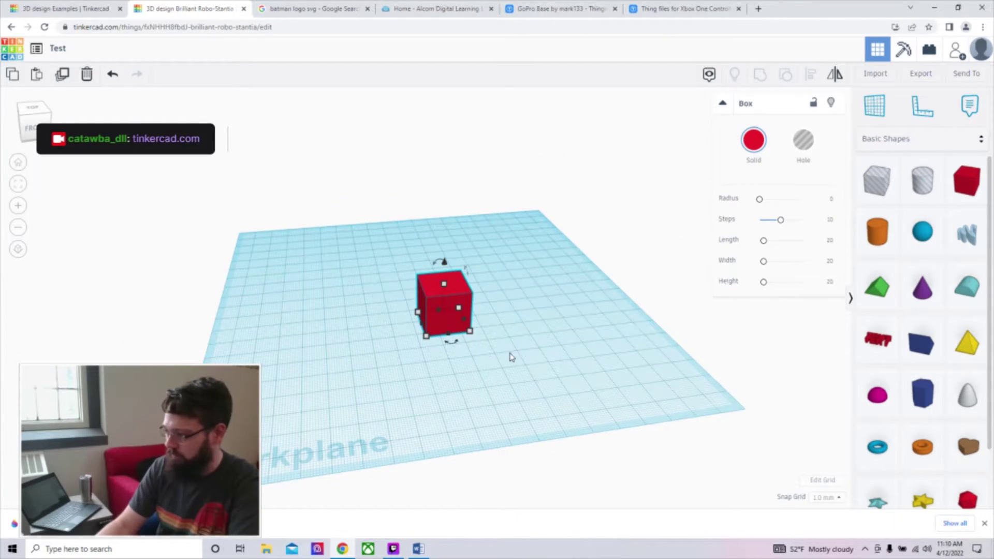
scroll(510, 357, "up", 3)
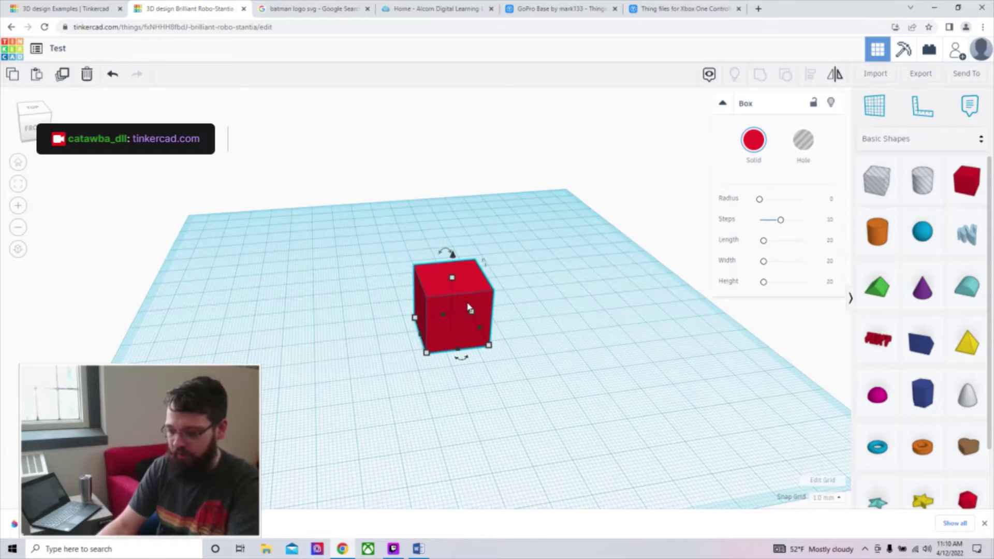
key("Delete")
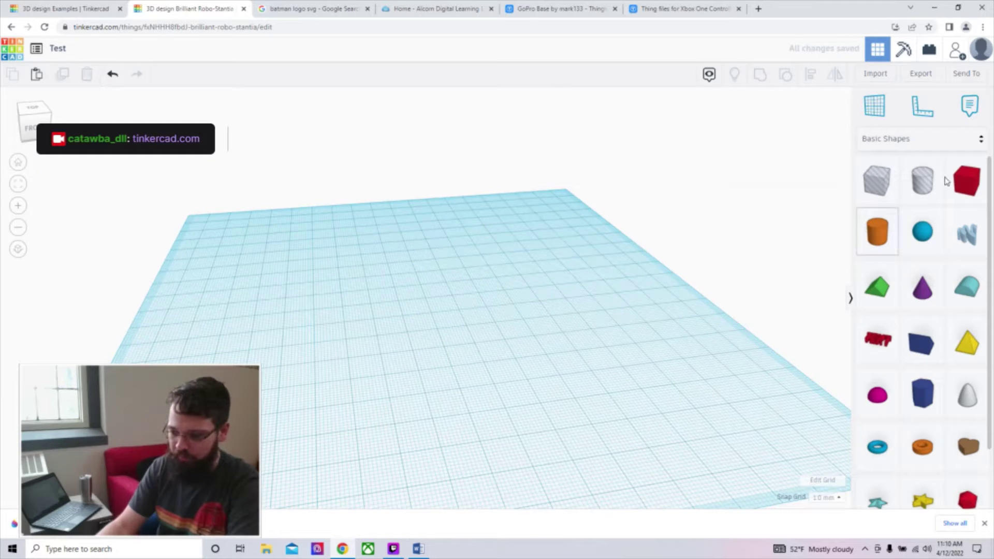
Step: Place a solid red box on the workplane and reposition it, ending with a move of about -41 mm by -9 mm
left_click_drag(966, 181, 333, 371)
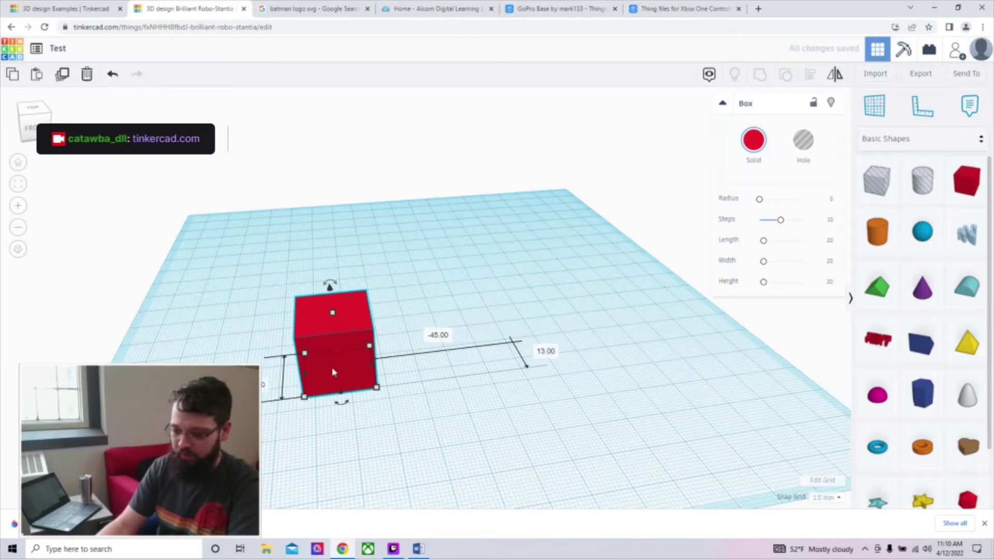
left_click_drag(367, 243, 515, 406)
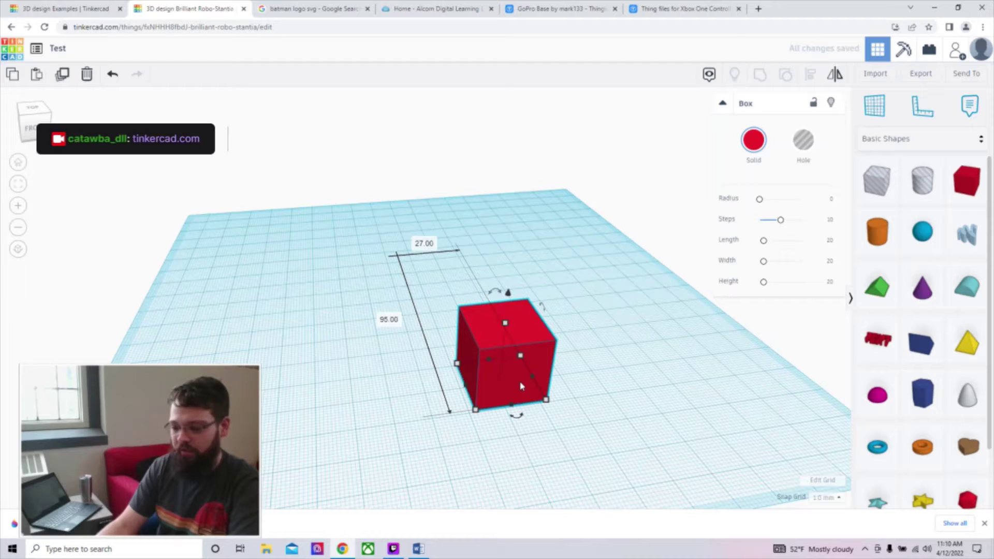
left_click_drag(521, 385, 361, 383)
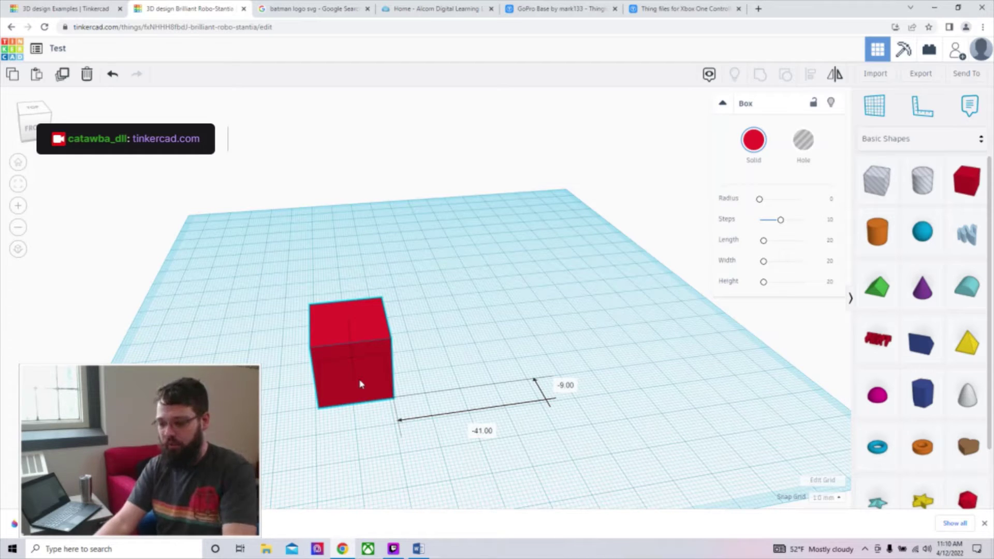
Step: View the red box up close, then review the available snap grid increments without changing the setting
left_click(361, 384)
scroll(443, 455, "up", 5)
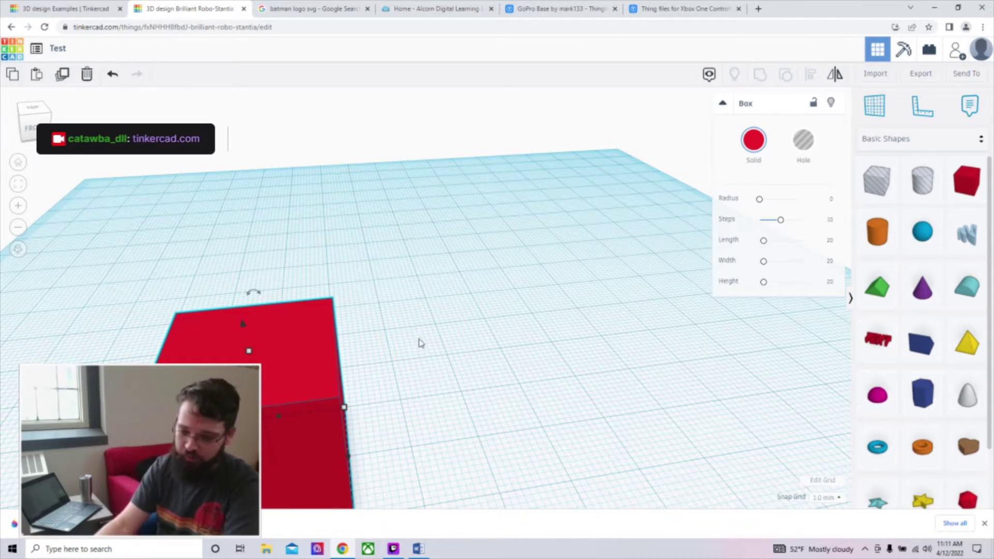
scroll(419, 342, "down", 2)
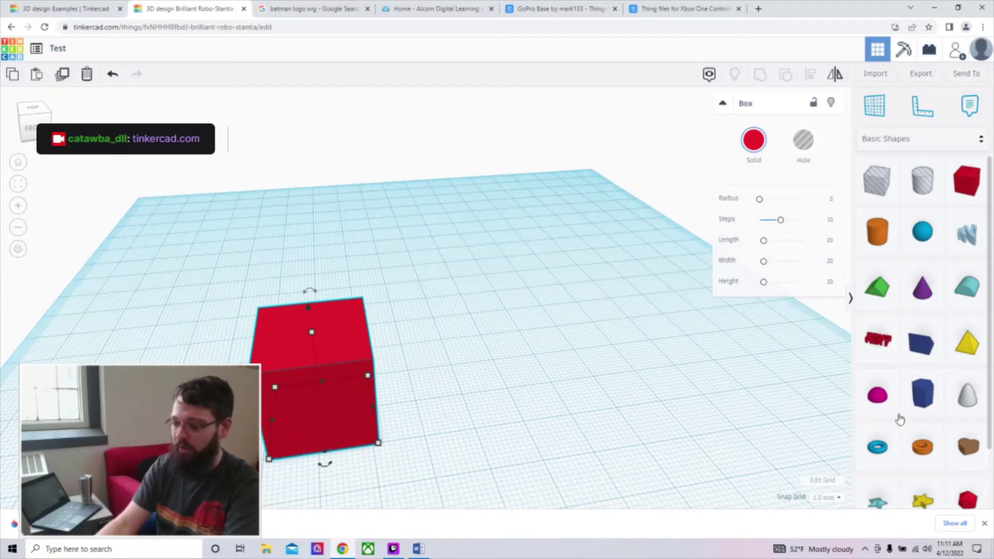
left_click(840, 498)
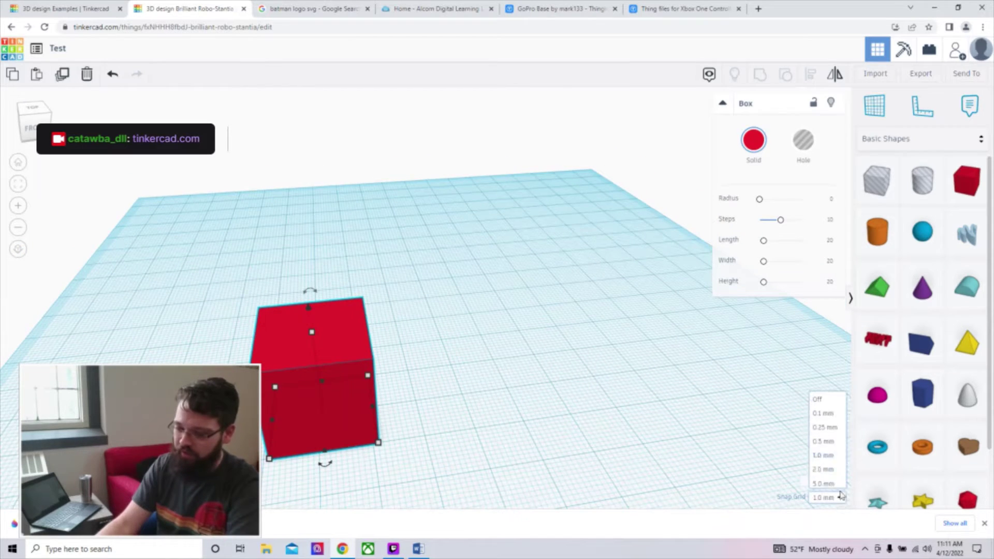
left_click(777, 453)
Step: Review the unit choices in the workplane's grid properties and keep Millimeters
left_click(823, 481)
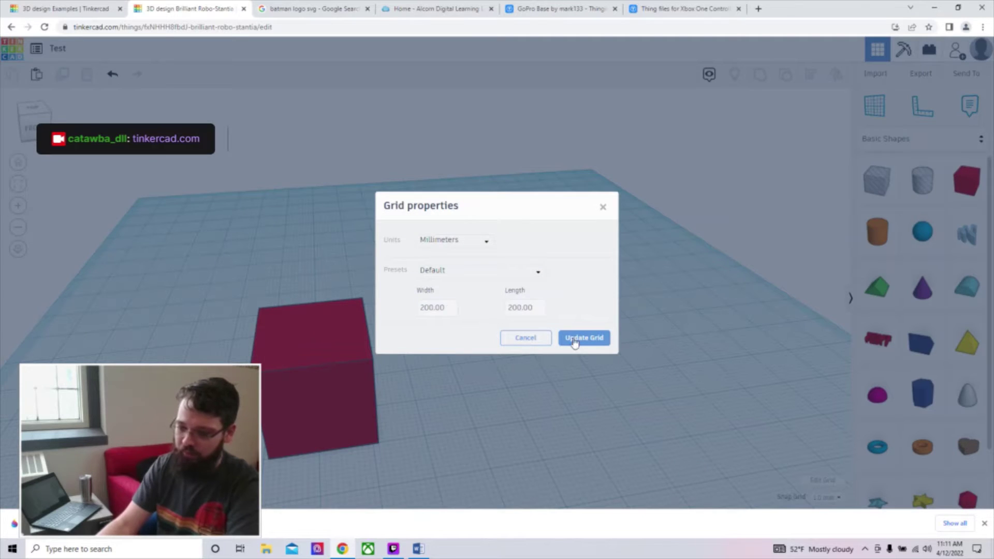
left_click(463, 248)
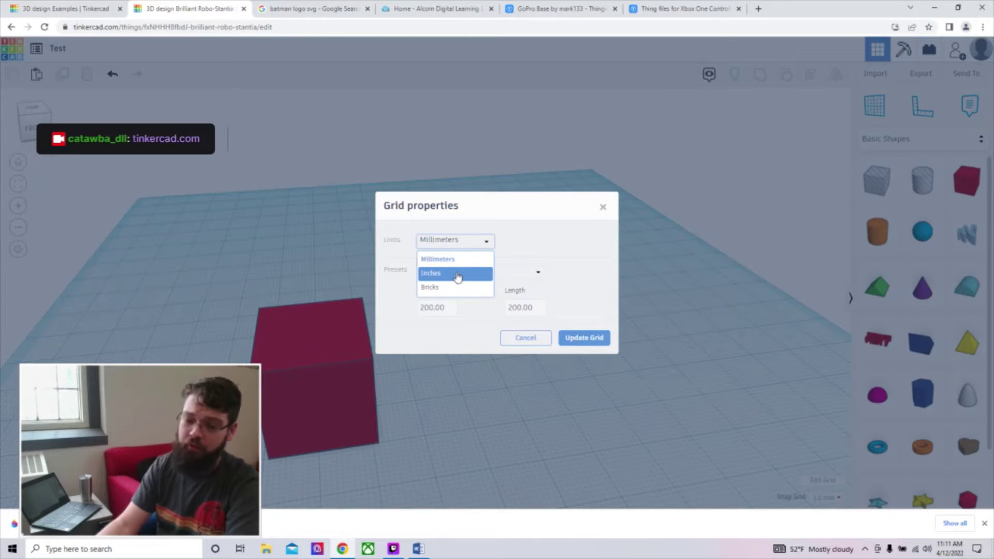
left_click(457, 259)
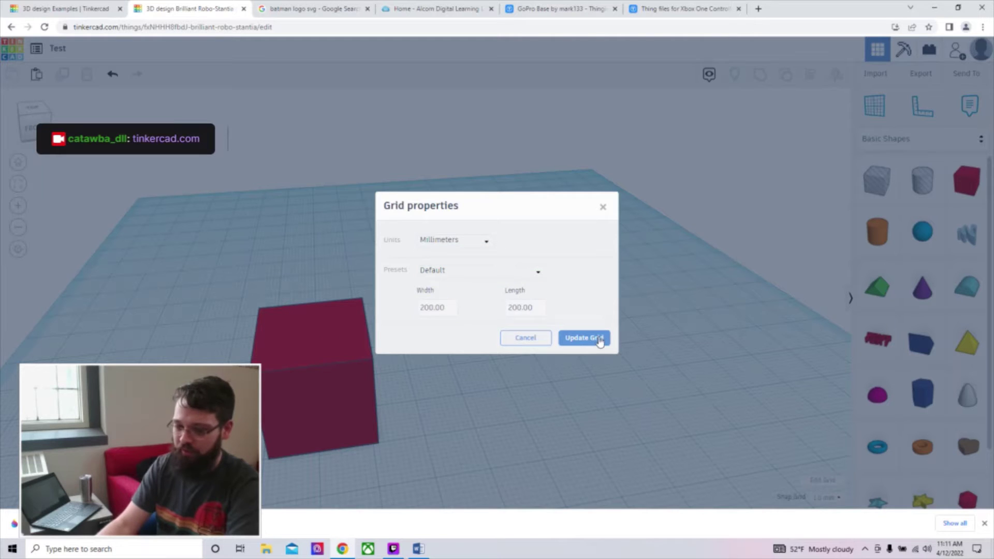
left_click(590, 420)
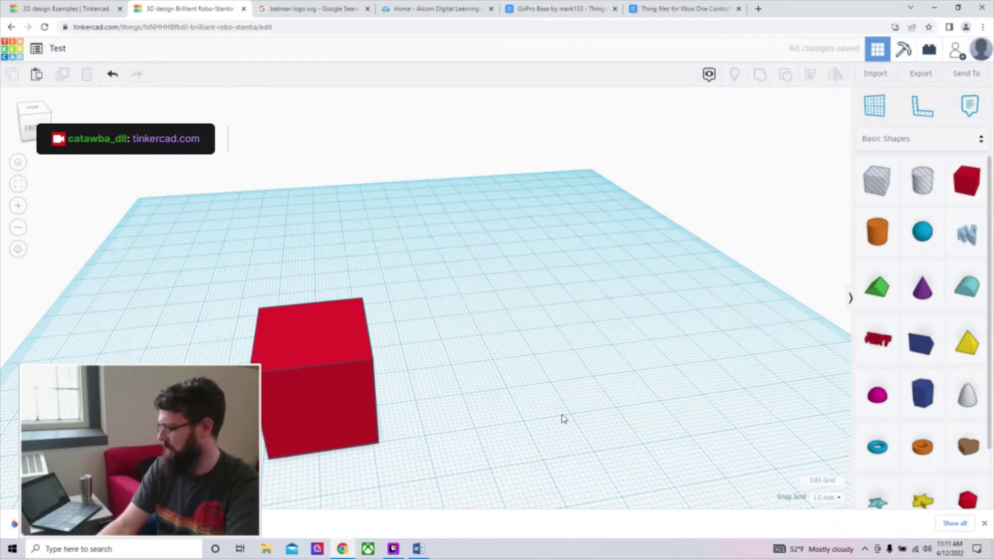
Step: Try a small adjustment to the red box and undo it
scroll(388, 340, "down", 2)
left_click(346, 371)
left_click_drag(339, 324, 340, 308)
key("ctrl+z")
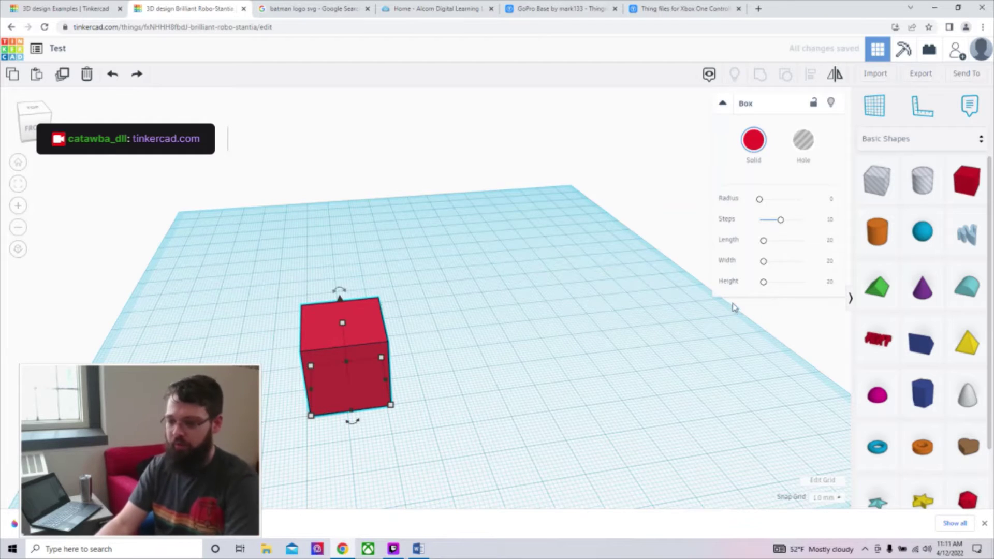
Step: Place additional red boxes on the workplane and undo the placements
left_click_drag(966, 181, 484, 337)
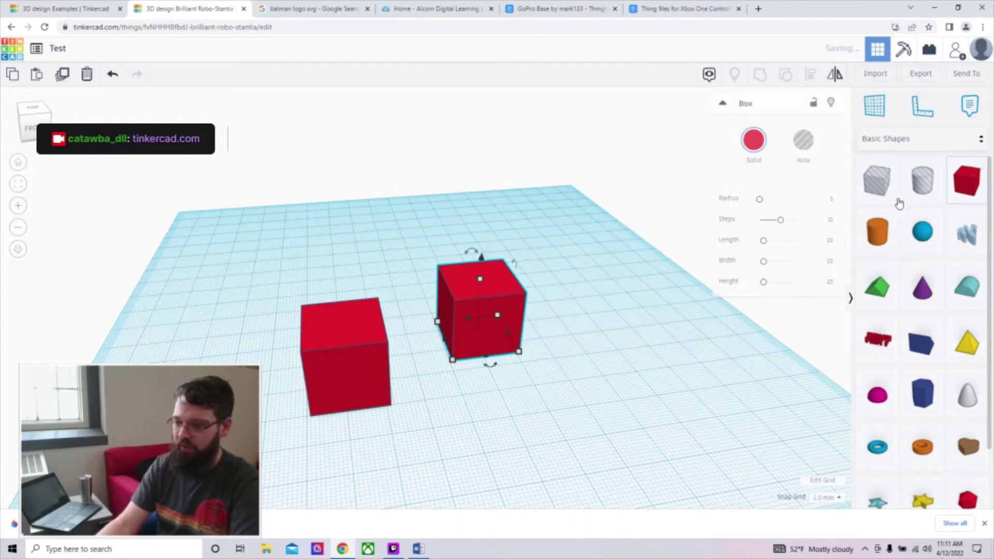
left_click_drag(967, 181, 378, 293)
key("ctrl+z")
key("ctrl+z")
key("ctrl+z")
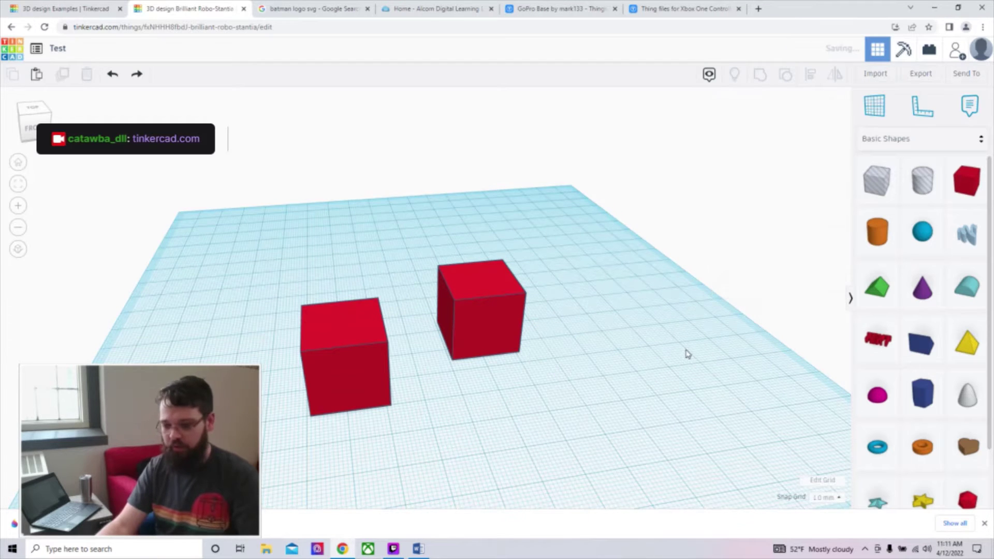
Step: Place three more red boxes around the first one, behind it and beside it, and clear the selection
left_click_drag(967, 181, 365, 295)
left_click_drag(954, 188, 458, 362)
left_click_drag(966, 182, 669, 386)
key("ctrl+z")
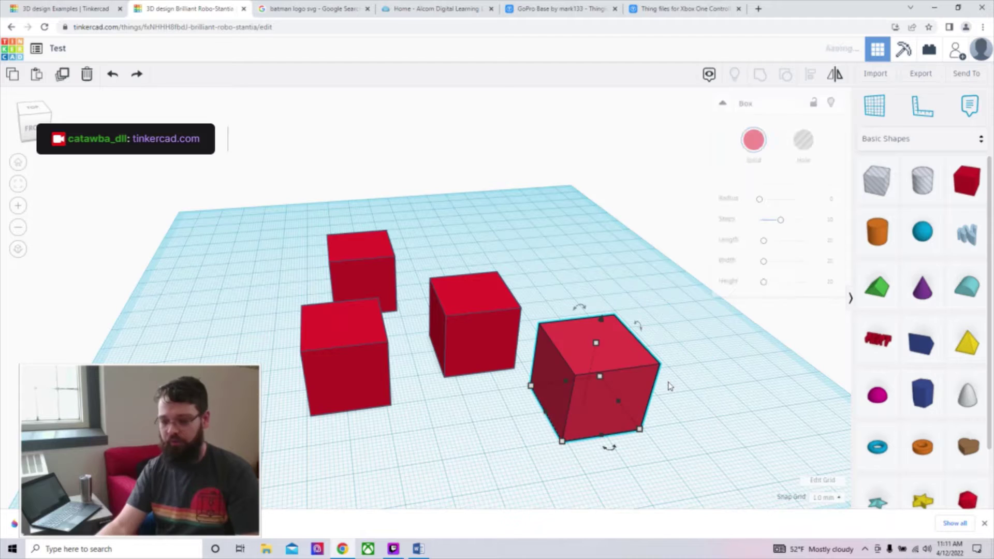
left_click(165, 121)
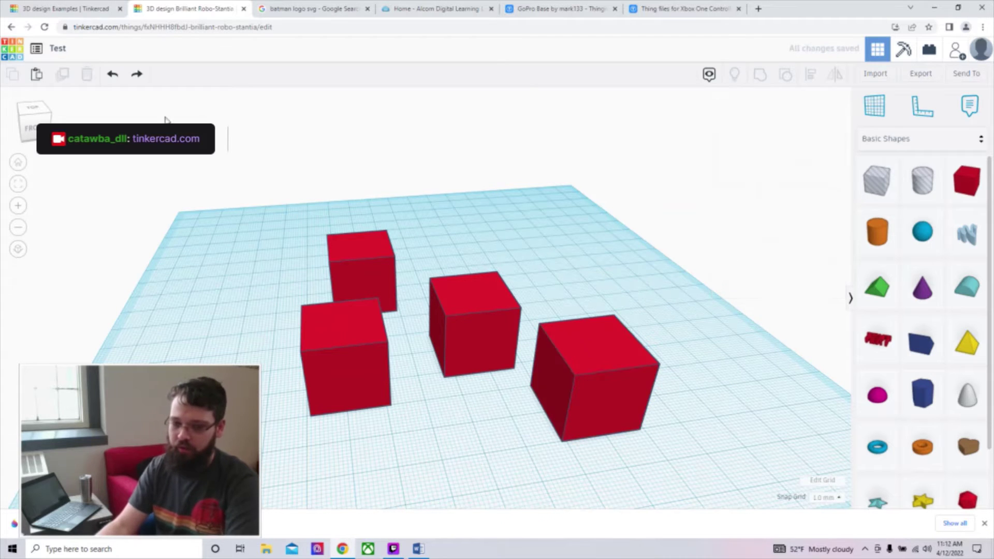
Step: Undo the three box placements and redo them to restore all the boxes
left_click(114, 77)
left_click(114, 77)
left_click(114, 77)
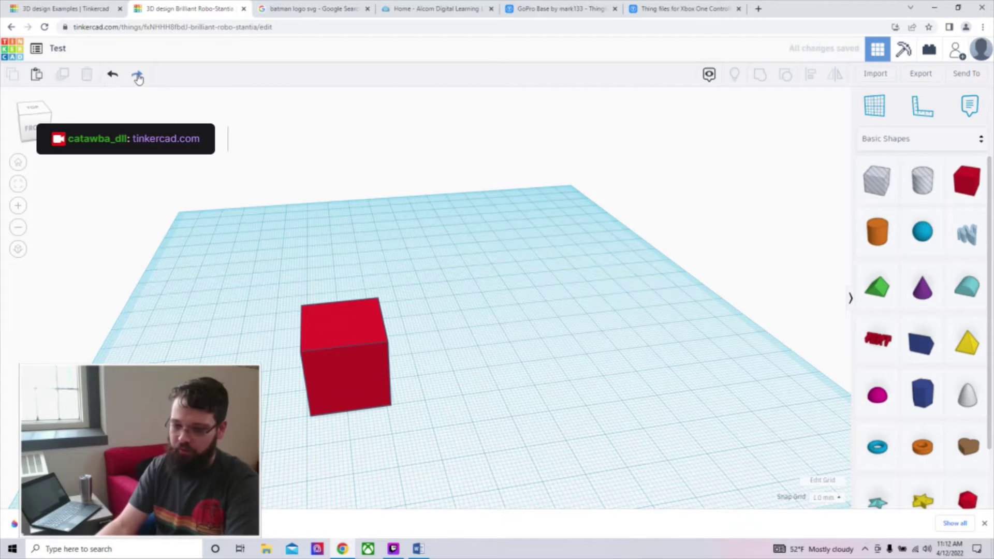
left_click(137, 75)
left_click(137, 75)
left_click(137, 75)
Step: Delete the three added red boxes one by one, keeping only the original box
left_click(618, 395)
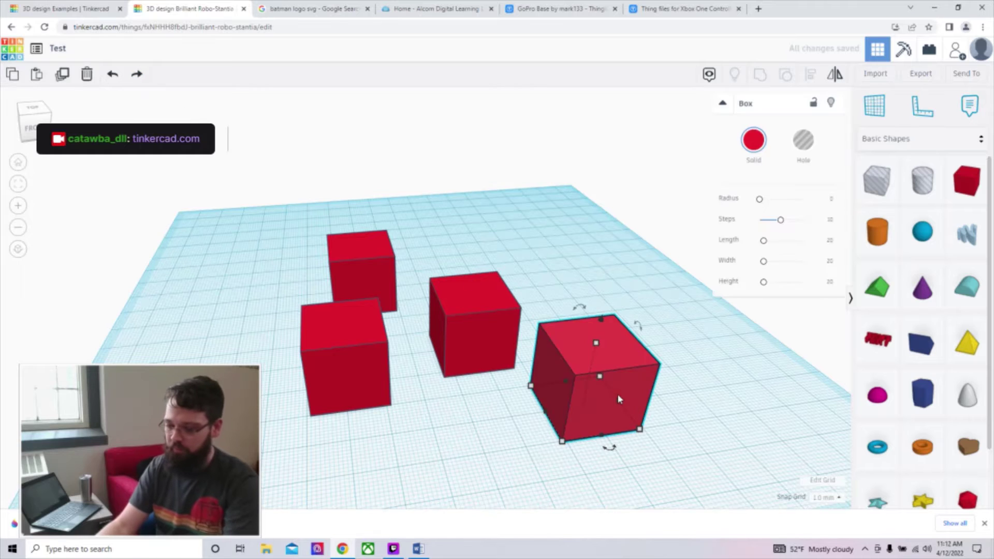
key("Delete")
left_click(472, 328)
key("Delete")
left_click(391, 280)
key("Delete")
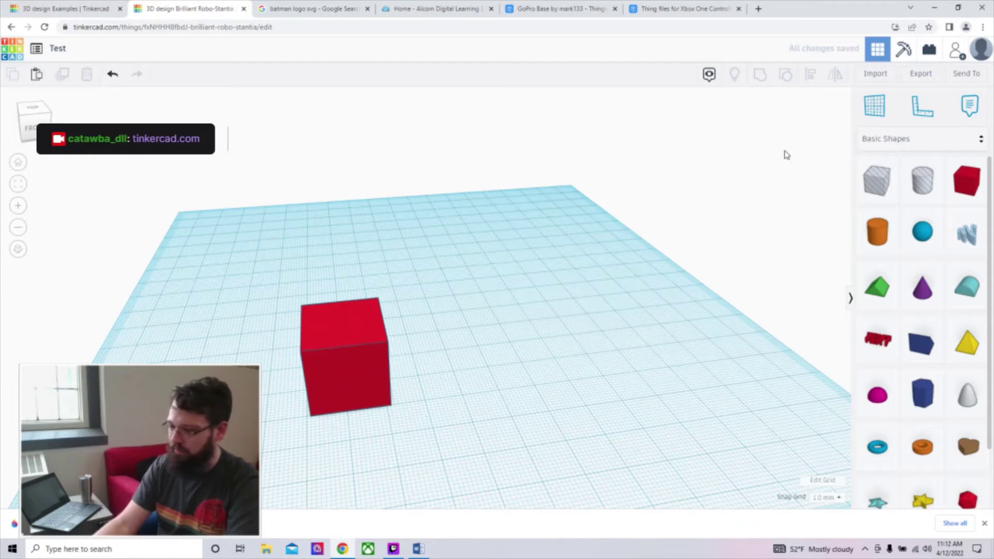
Step: Copy the red box 32 mm to one side, repeat the duplicate at that spacing, and reposition a further copy behind the original
left_click(350, 352)
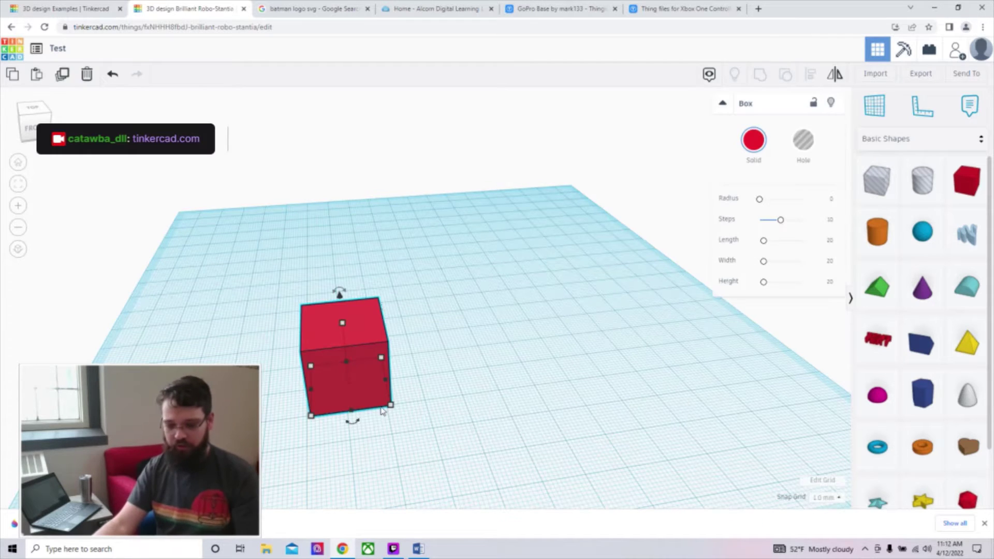
left_click_drag(368, 385, 490, 374, "alt")
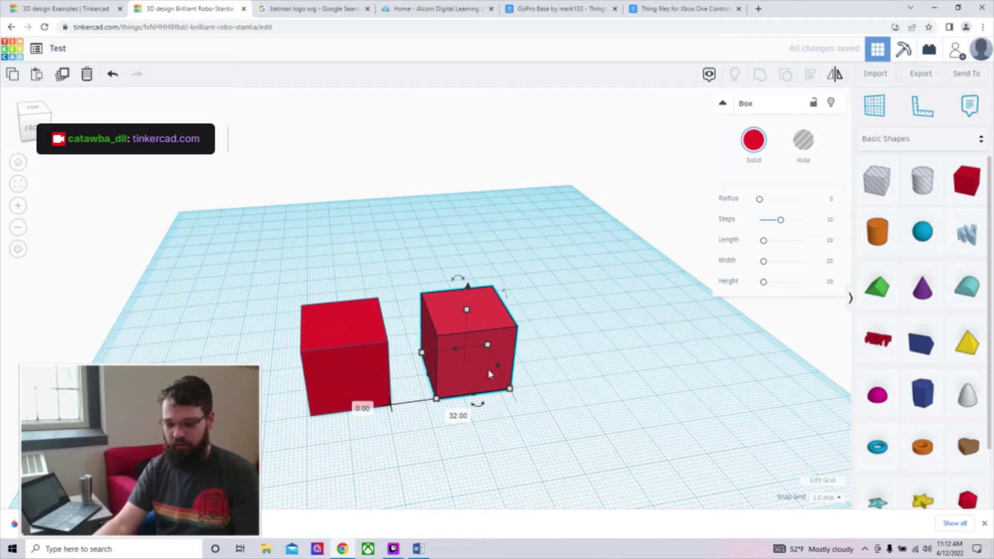
key("ctrl+d")
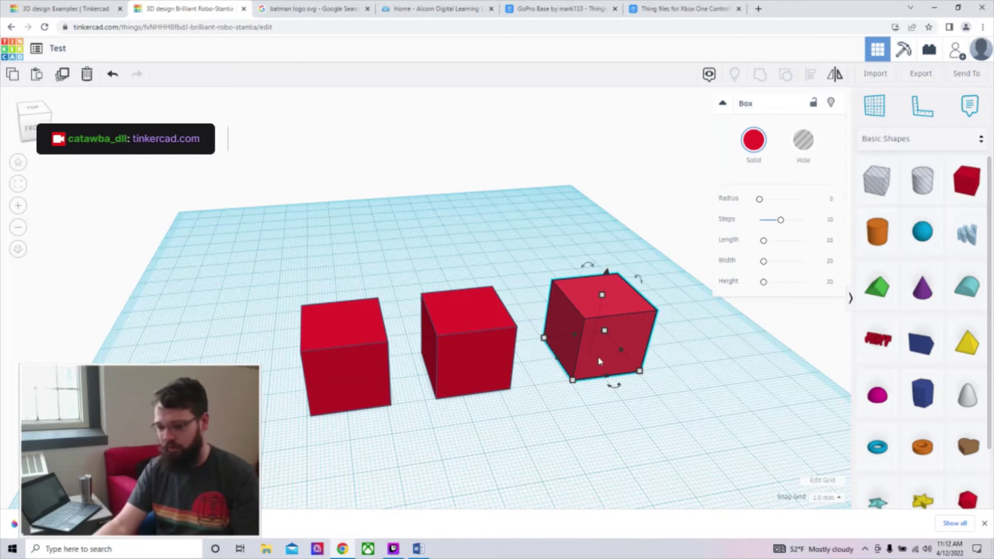
key("ctrl+d")
left_click_drag(601, 332, 322, 291)
key("ctrl+d")
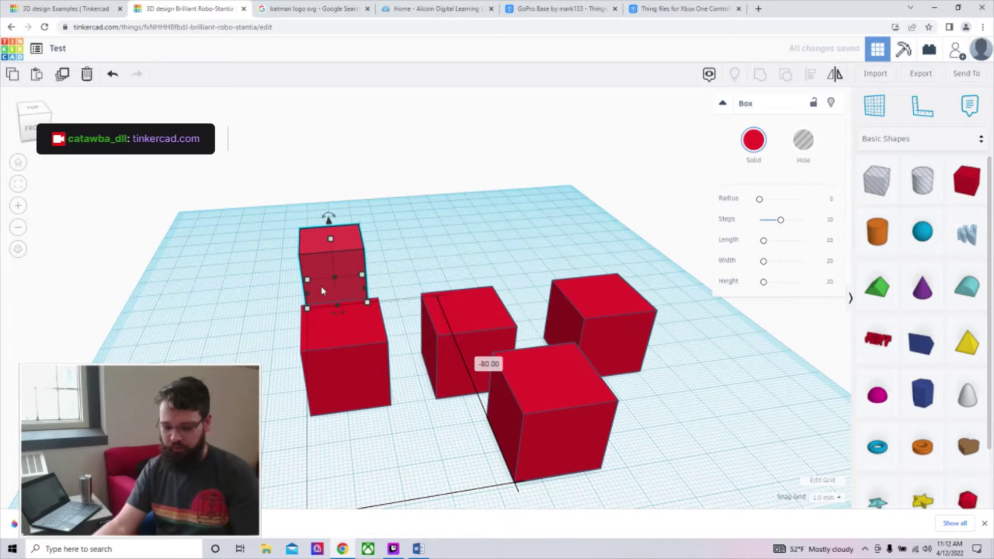
Step: Undo the duplicates until only the original red box is left
key("ctrl+z")
key("ctrl+z")
key("ctrl+z")
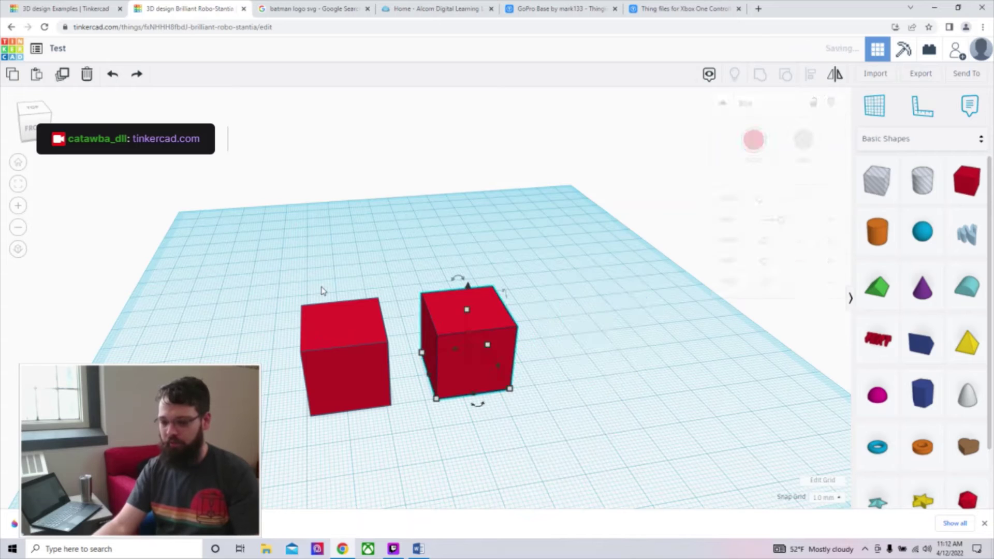
key("ctrl+z")
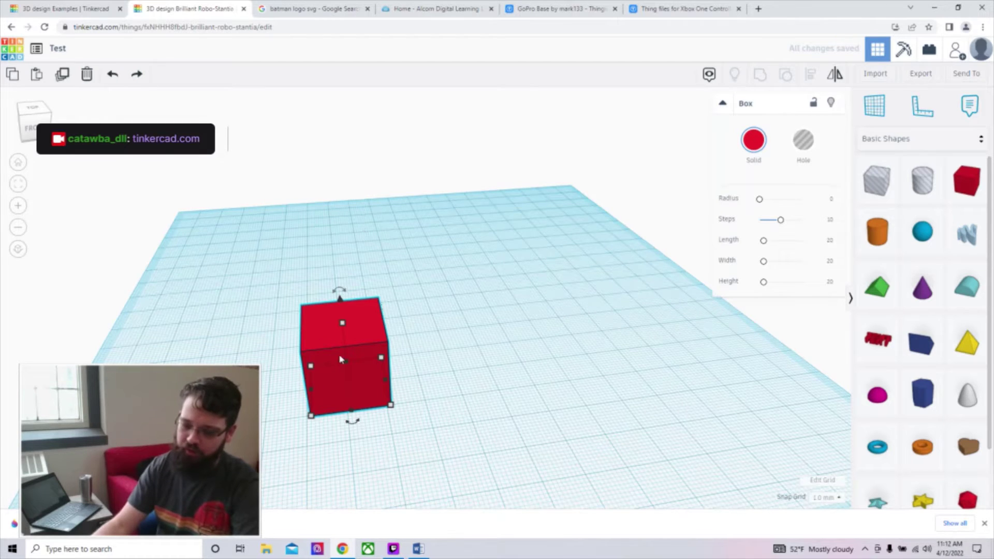
Step: Duplicate the red box beside the original and repeat the duplication to form a row of three
left_click(63, 75)
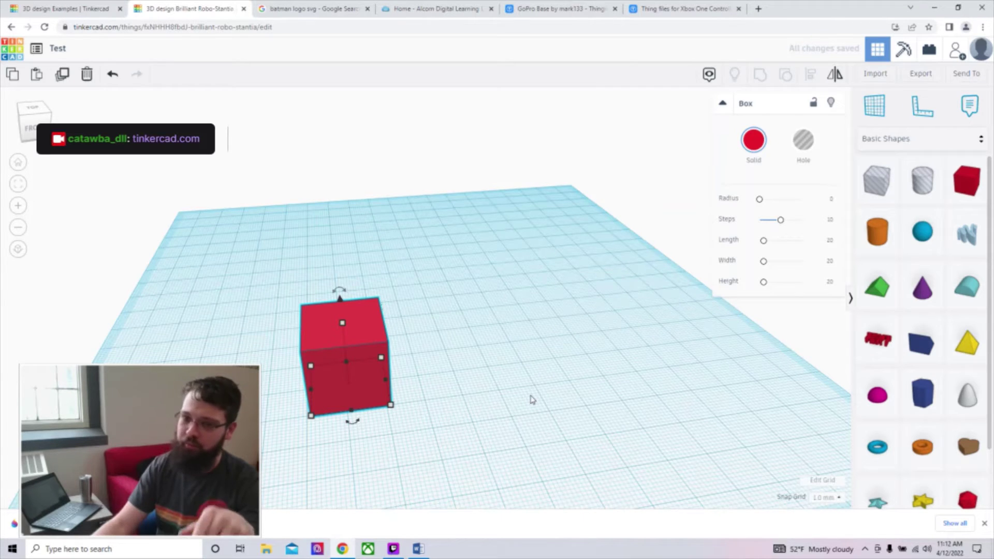
left_click_drag(371, 355, 489, 340, "alt")
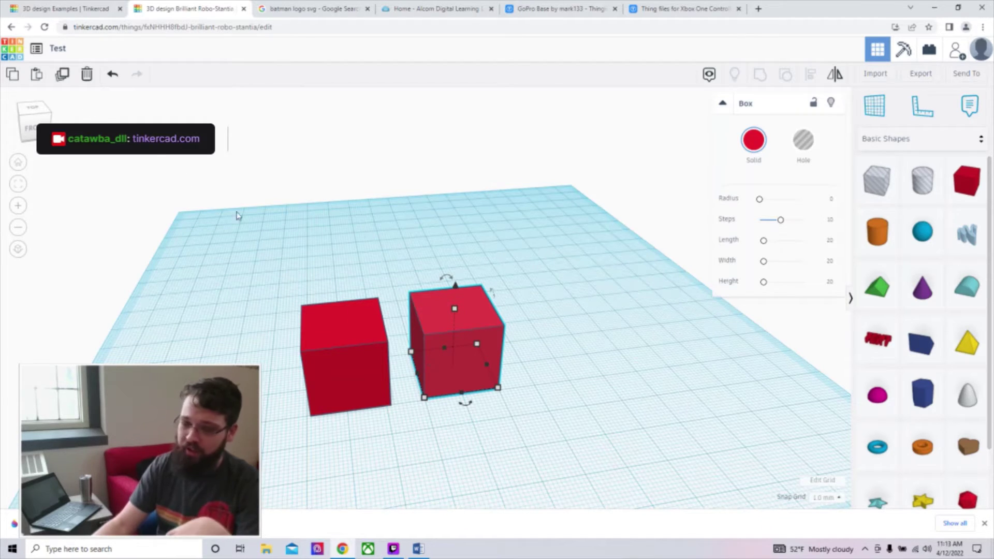
left_click(68, 82)
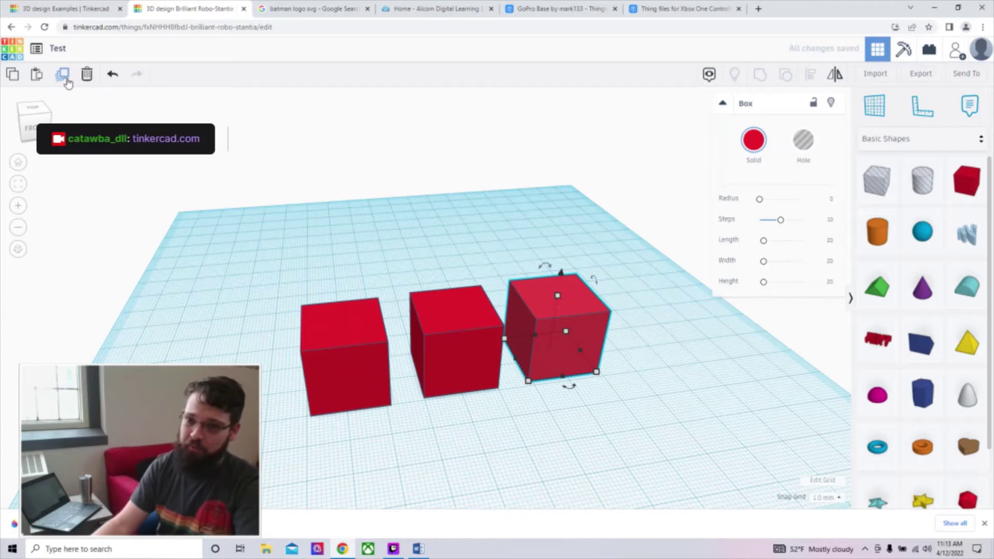
Step: Switch to the Examples design and examine the cup, die, hammer and DLL tag from several angles
key("ctrl+Page_Up")
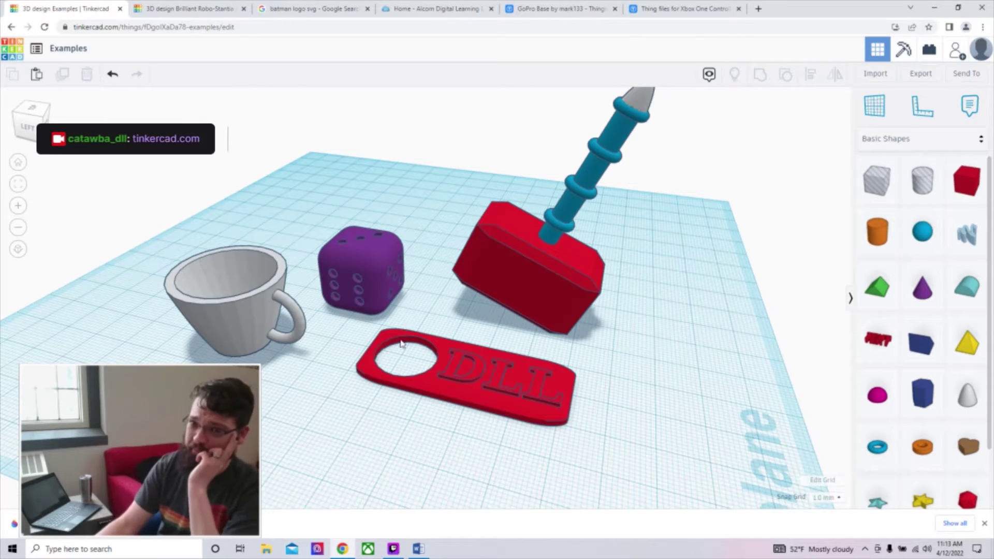
right_click_drag(420, 308, 376, 291)
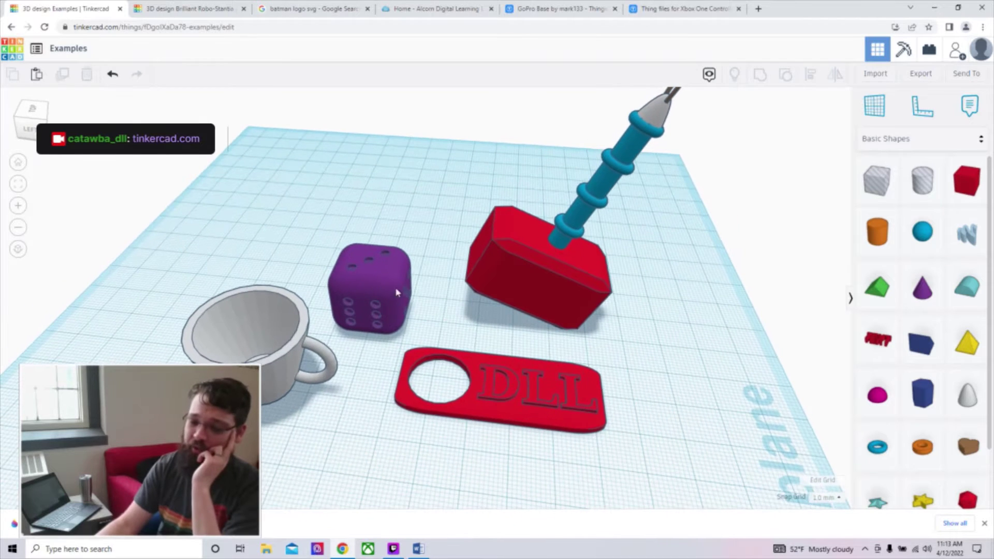
right_click_drag(445, 319, 477, 381)
right_click_drag(534, 311, 612, 279)
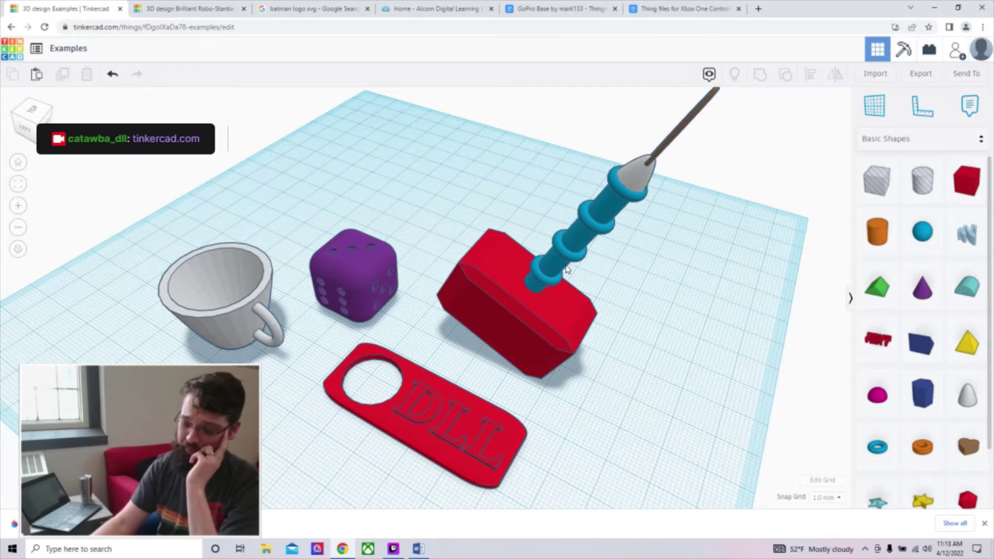
right_click_drag(647, 247, 696, 251)
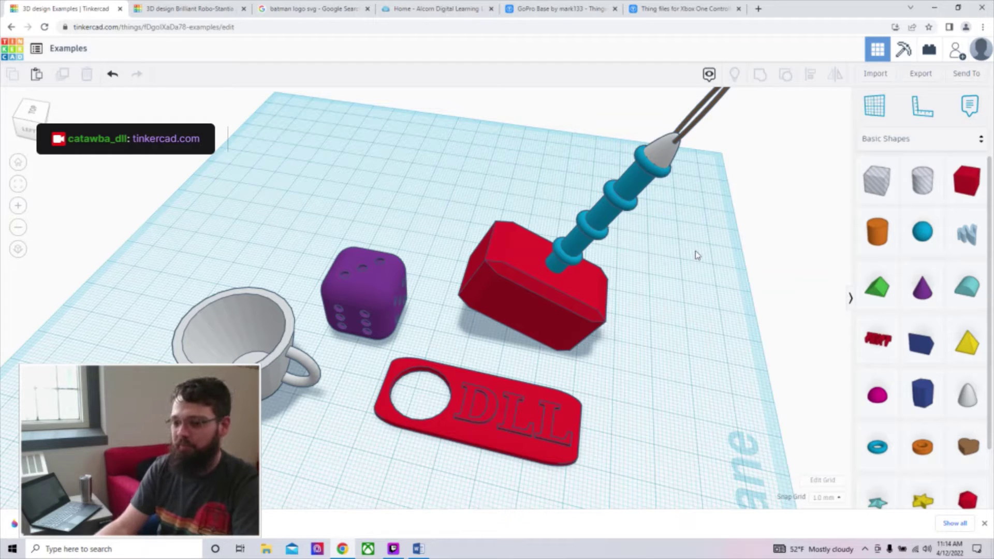
Step: Move the hammer about -31 mm by -10 mm across the Examples workplane
right_click_drag(695, 251, 539, 237)
left_click(528, 235)
left_click_drag(528, 235, 611, 327)
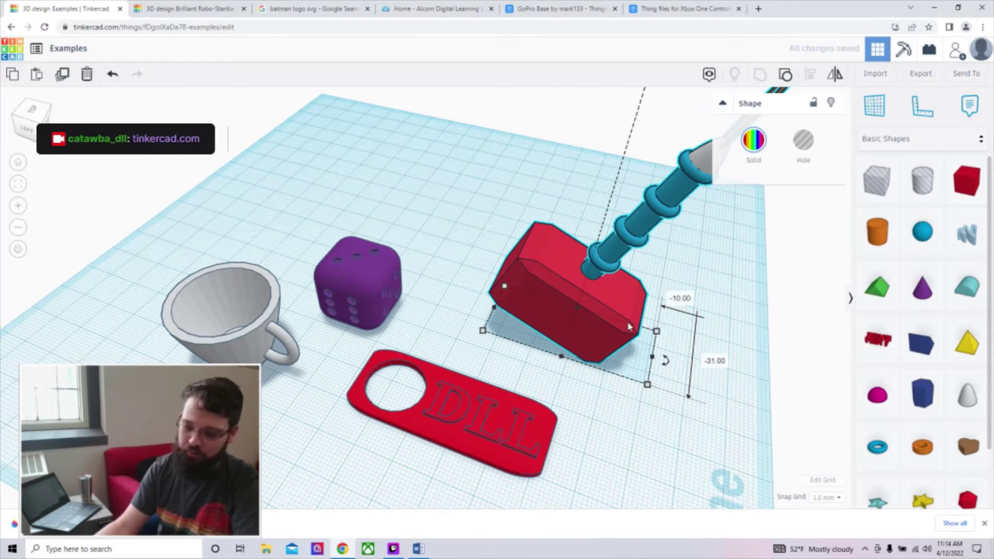
right_click_drag(633, 326, 665, 321)
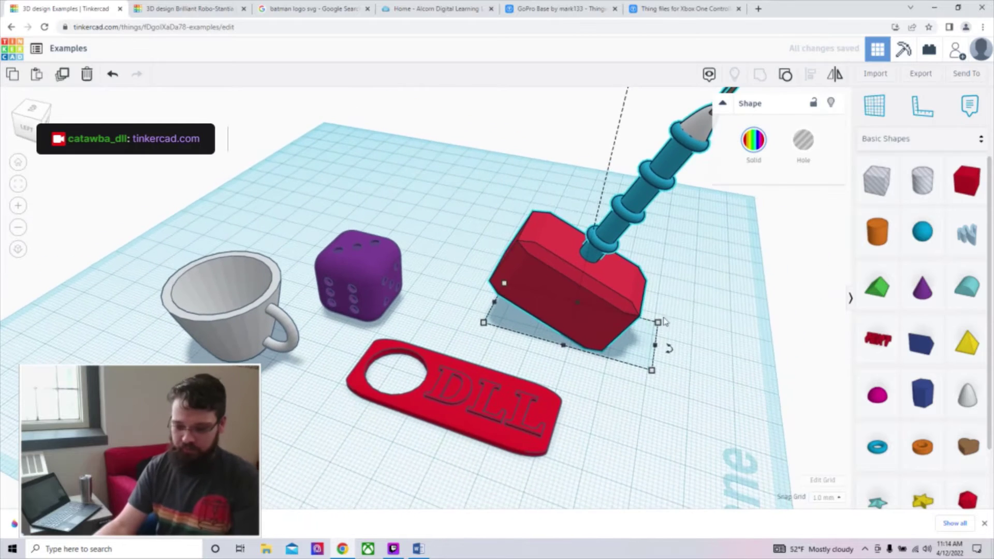
Step: Return to the Test design and extend the row of red boxes with three more evenly spaced duplicates
left_click(159, 8)
right_click_drag(574, 398, 373, 274)
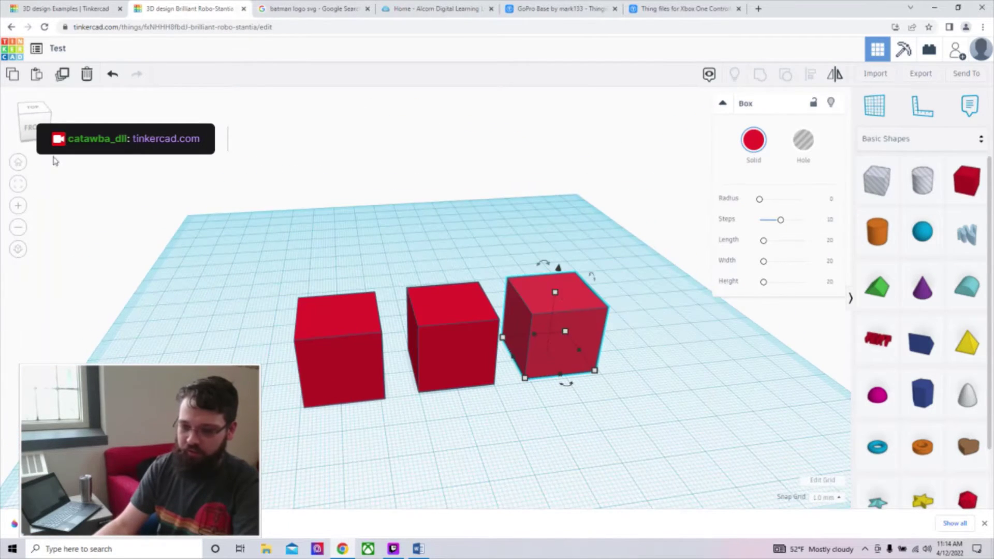
left_click(62, 74)
left_click(63, 74)
left_click(62, 74)
right_click_drag(569, 400, 833, 406)
Step: Delete the five duplicated red boxes one by one, keeping only the original
key("Delete")
left_click(770, 407)
key("Delete")
left_click(616, 394)
key("Delete")
left_click(504, 384)
key("Delete")
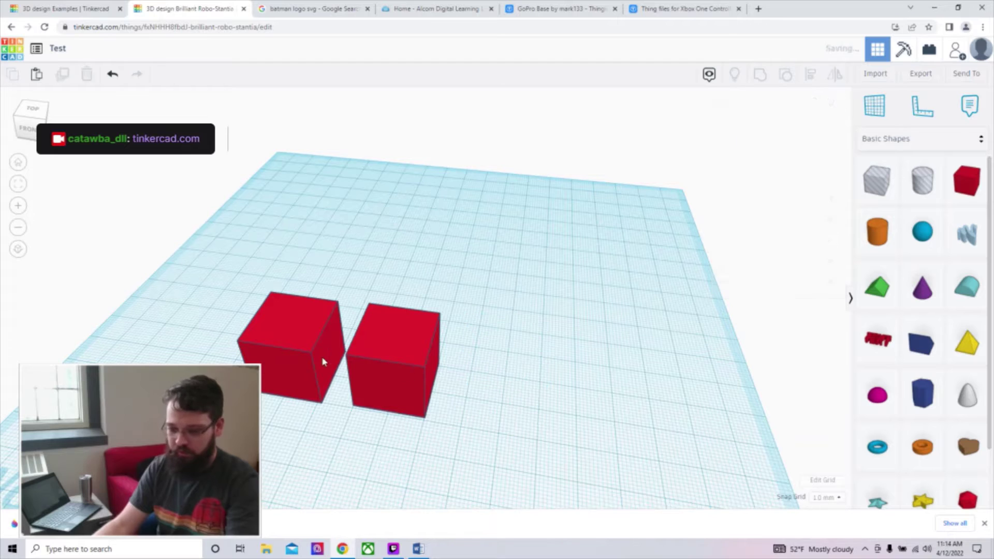
left_click(435, 378)
key("Delete")
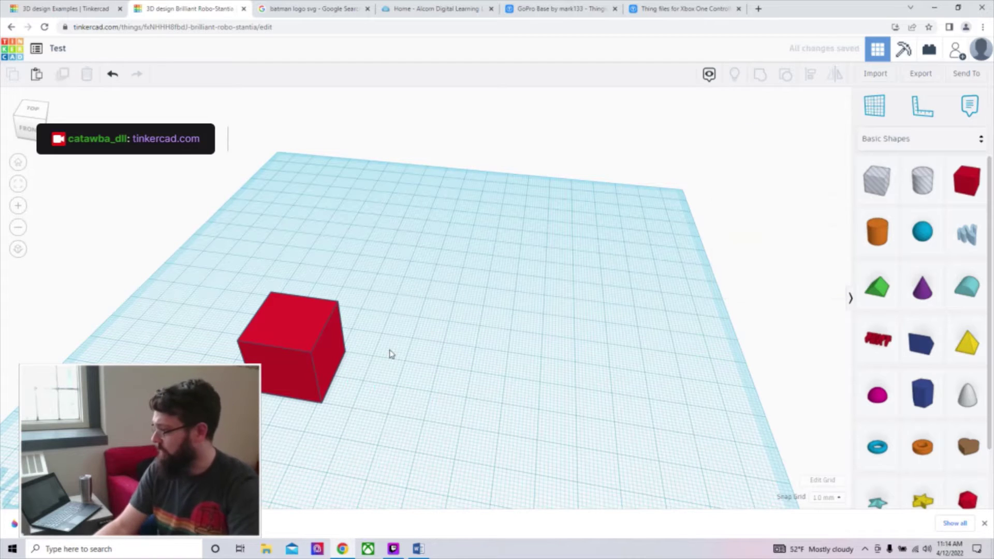
Step: Place an orange cylinder and a blue sphere on the workplane beyond the red box
right_click_drag(387, 386, 455, 378)
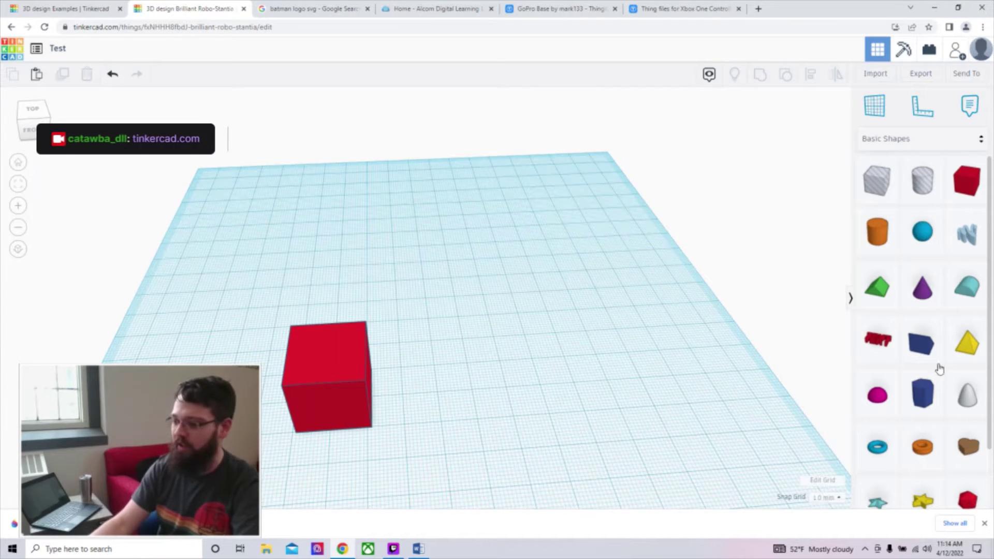
left_click_drag(878, 232, 603, 303)
left_click(471, 294)
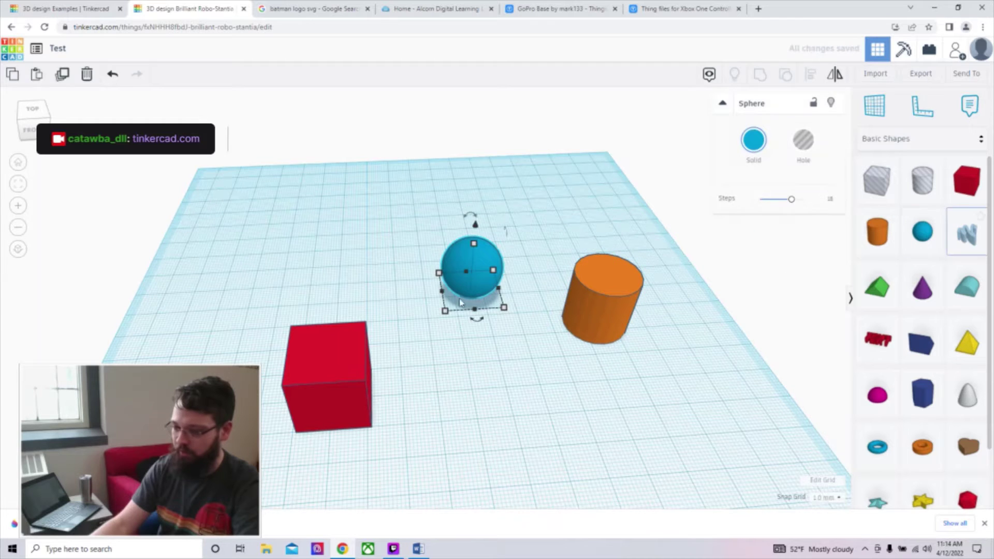
left_click(966, 232)
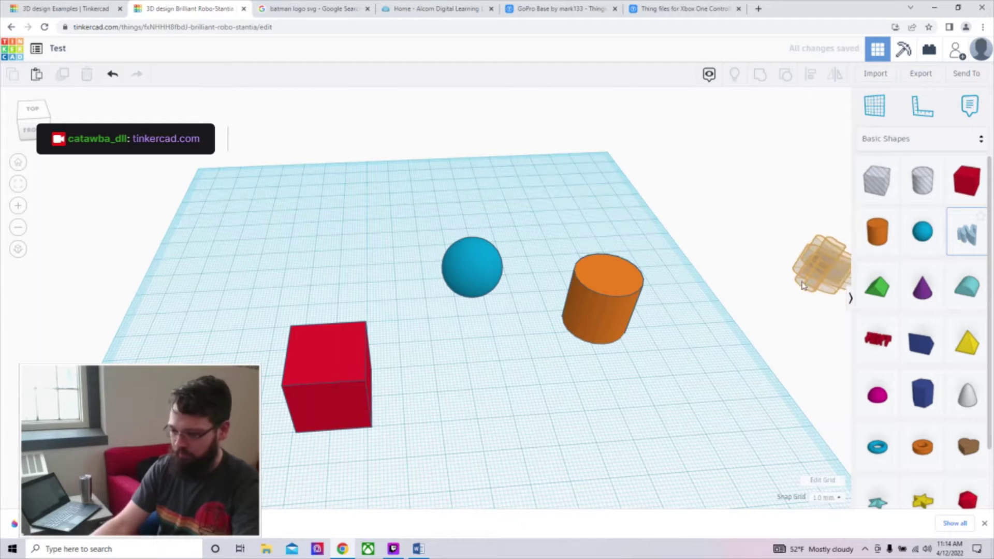
left_click(801, 281)
key("Escape")
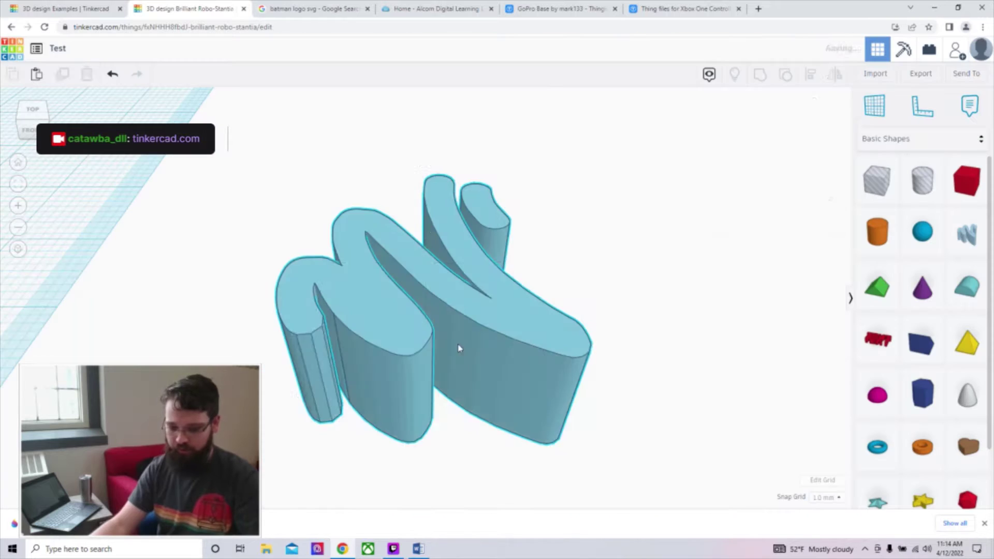
key("Delete")
key("f")
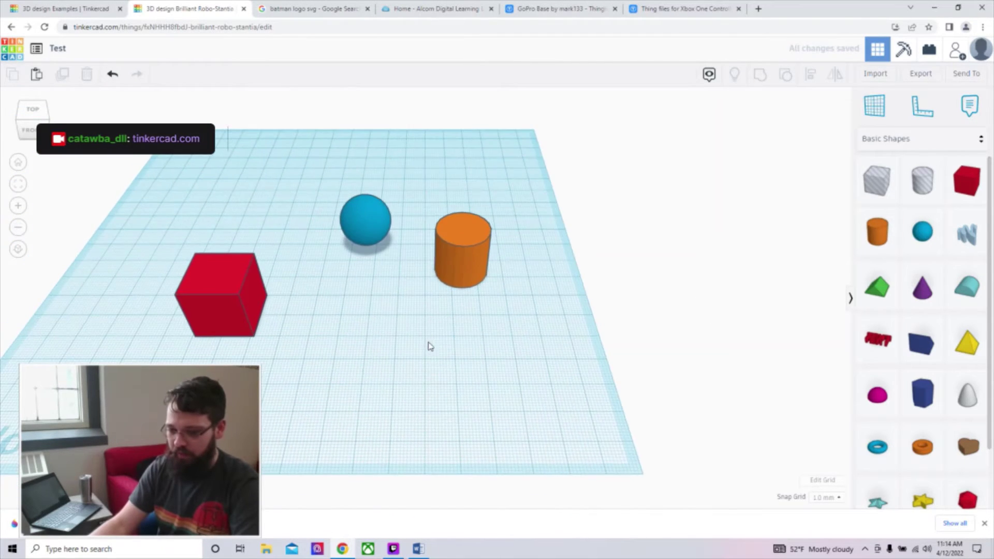
Step: Duplicate the red box by pulling a copy about 32 mm across and 11 mm forward from the original
middle_click_drag(428, 343, 691, 364)
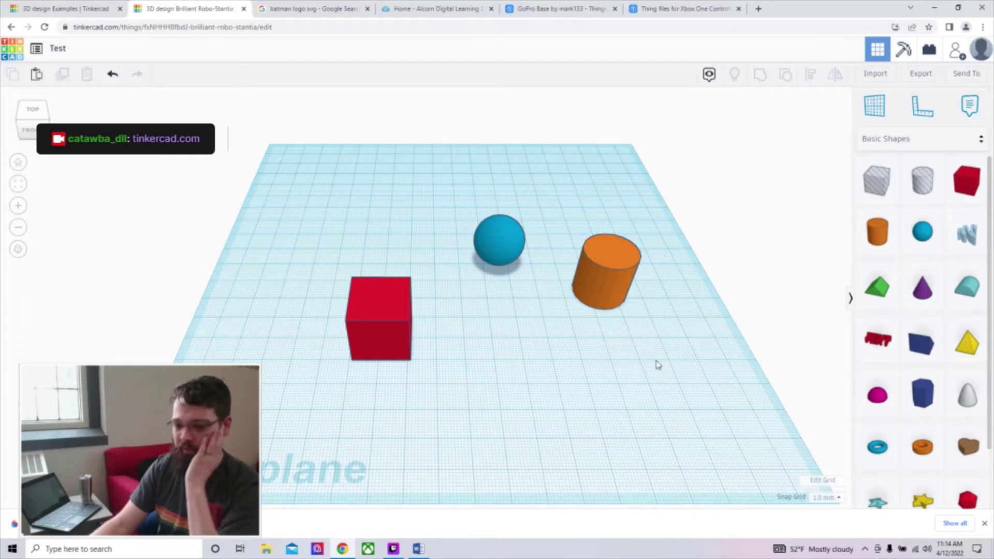
right_click_drag(475, 376, 374, 330)
left_click_drag(386, 322, 541, 354)
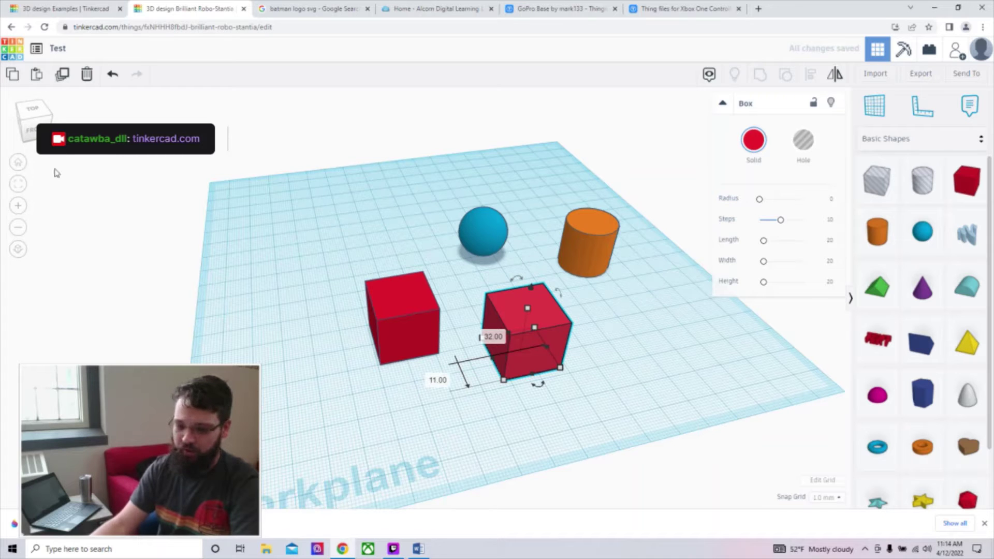
Step: Orbit and pan around the shapes to look at them from several angles, including low in front
right_click_drag(411, 326, 204, 284)
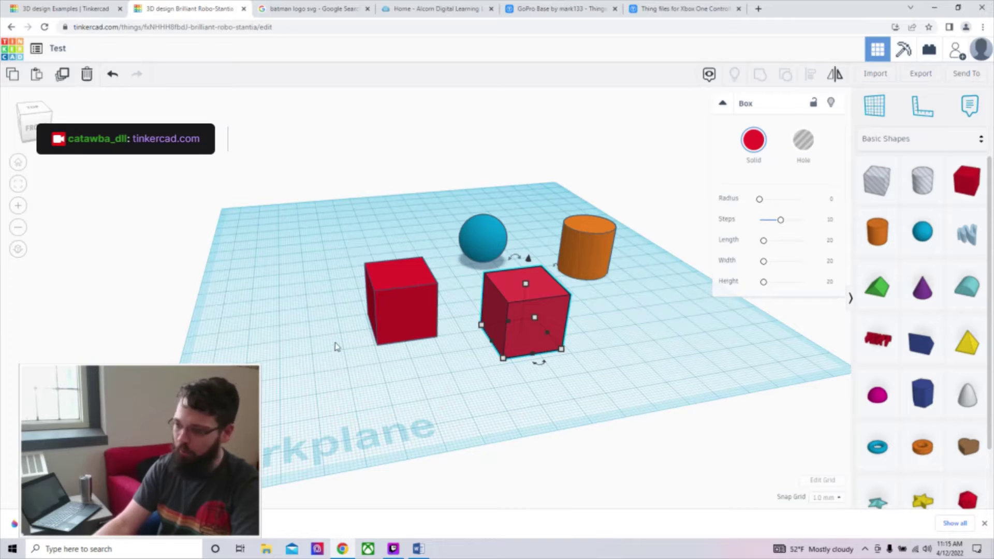
middle_click_drag(366, 334, 349, 313)
right_click_drag(348, 313, 386, 335)
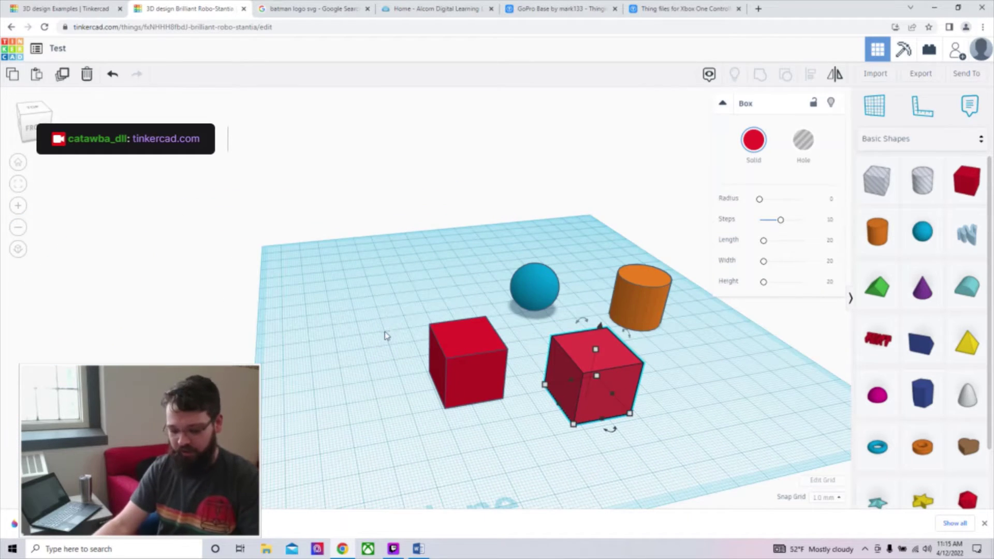
right_click_drag(287, 322, 454, 330)
right_click_drag(332, 291, 213, 269)
right_click_drag(582, 367, 461, 400)
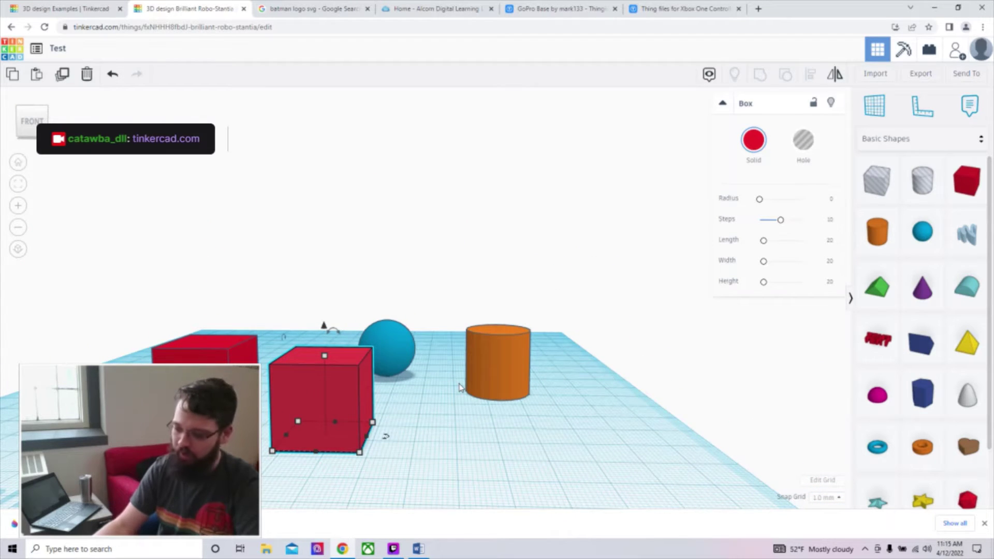
Step: Zoom in and out on the shapes repeatedly, combining it with orbiting and panning to bring the whole workplane into view
scroll(461, 388, "up", 4)
scroll(461, 388, "down", 4)
scroll(461, 388, "up", 4)
scroll(461, 388, "down", 4)
scroll(459, 388, "down", 1)
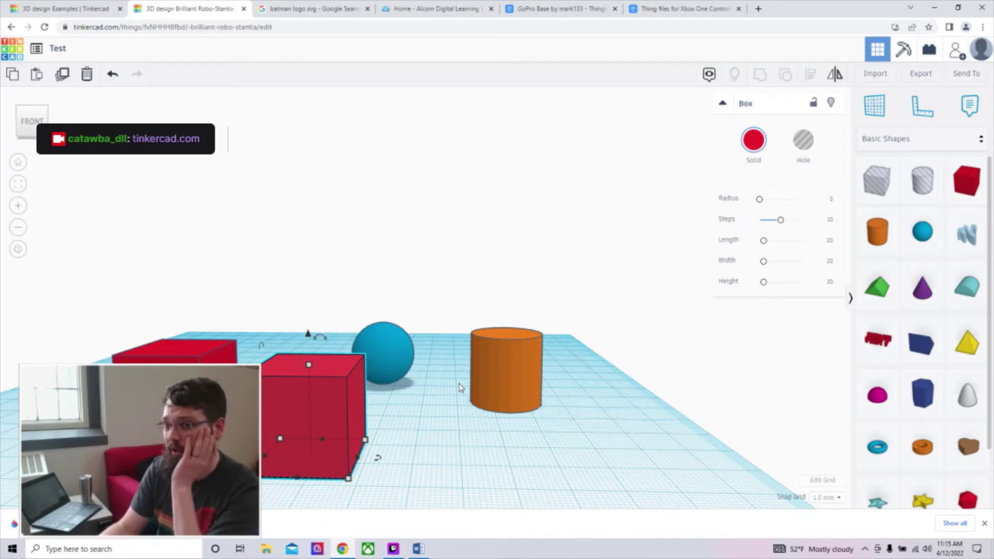
right_click_drag(589, 396, 605, 405)
scroll(515, 415, "up", 1)
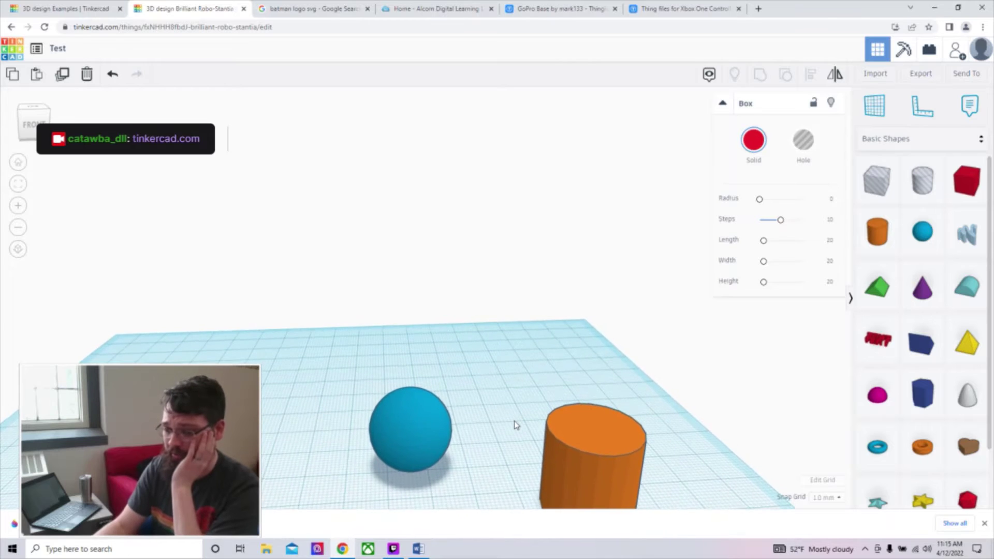
scroll(497, 459, "down", 3)
right_click_drag(497, 460, 544, 452)
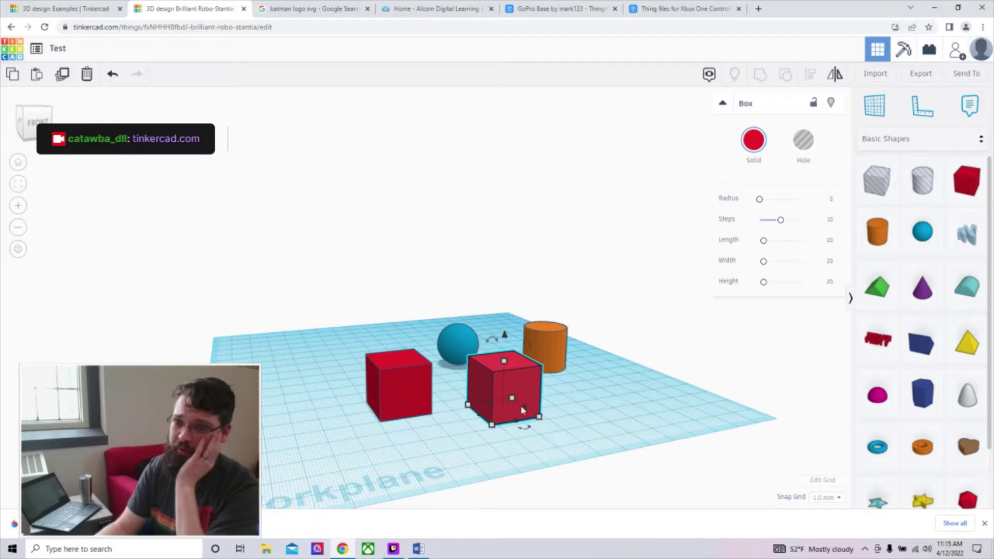
right_click_drag(450, 407, 451, 425)
middle_click_drag(451, 425, 416, 334)
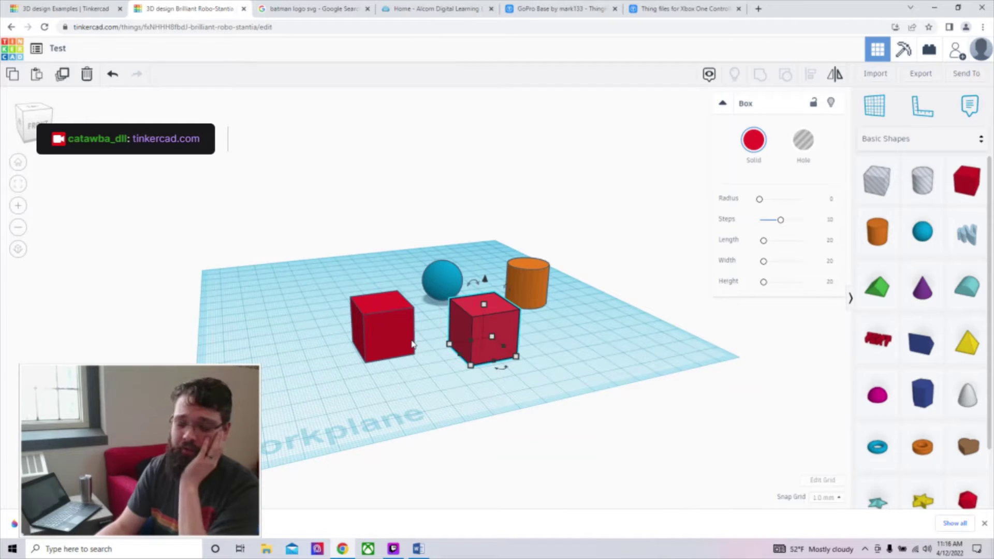
Step: Examine the 3D print and laser-cutting download formats offered for the selected box, without exporting anything
right_click_drag(413, 344, 414, 394)
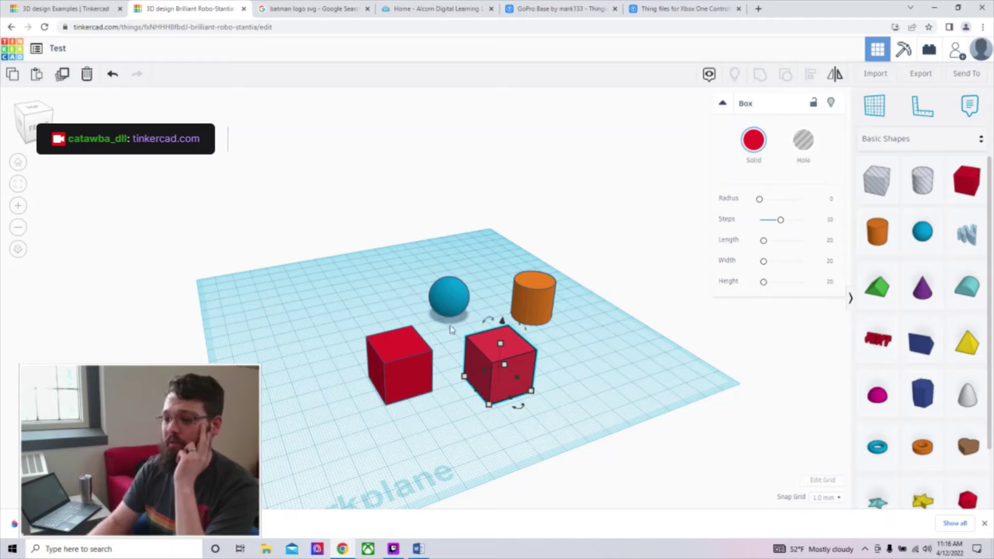
left_click(915, 74)
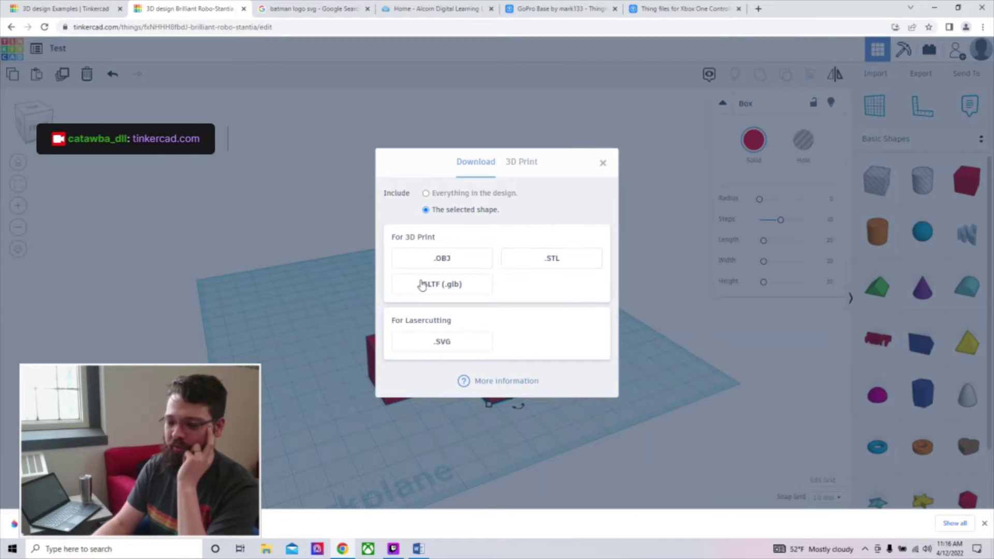
left_click(604, 165)
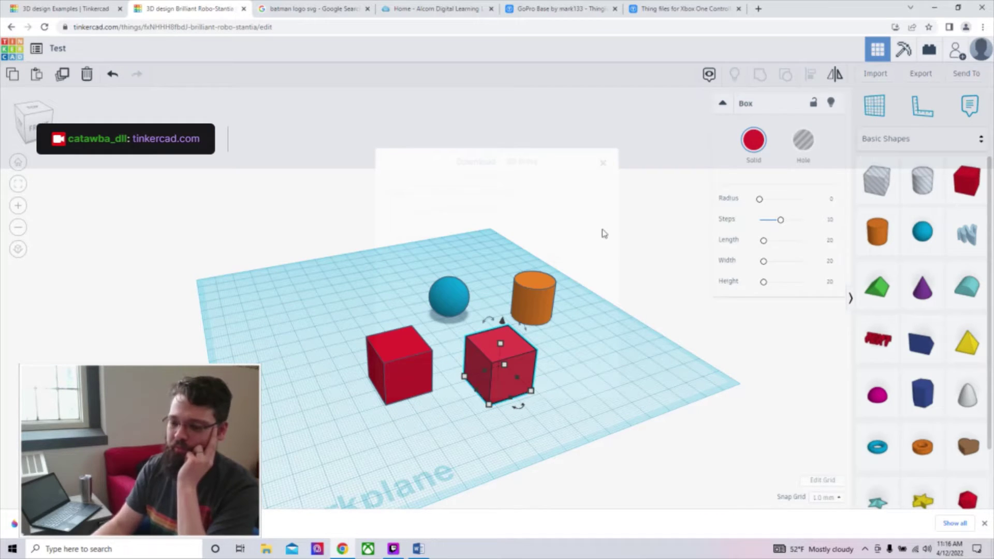
Step: Use the view cube to look at the design straight from the front and from above the front edge
scroll(602, 239, "down", 3)
left_click(549, 330)
right_click_drag(549, 330, 448, 307)
left_click(441, 339)
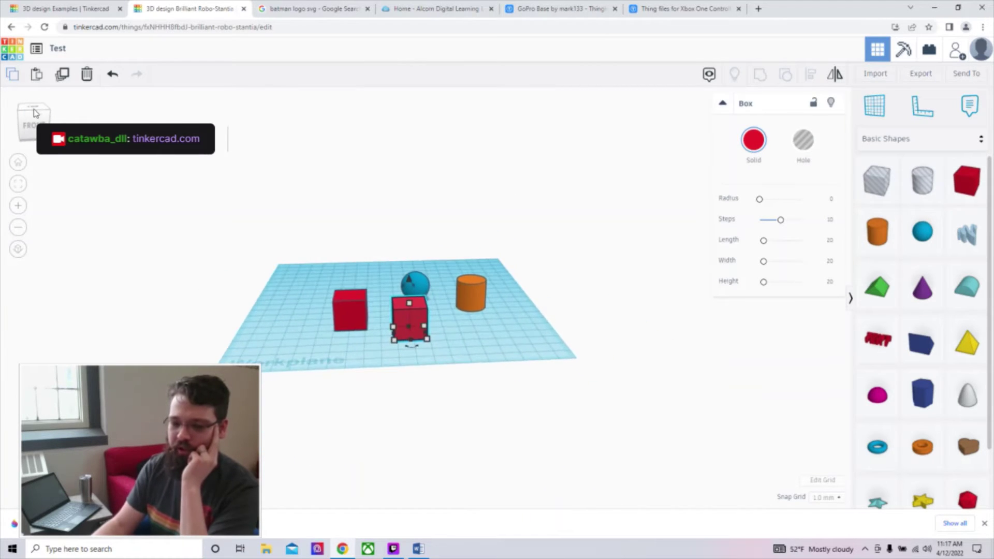
left_click(32, 119)
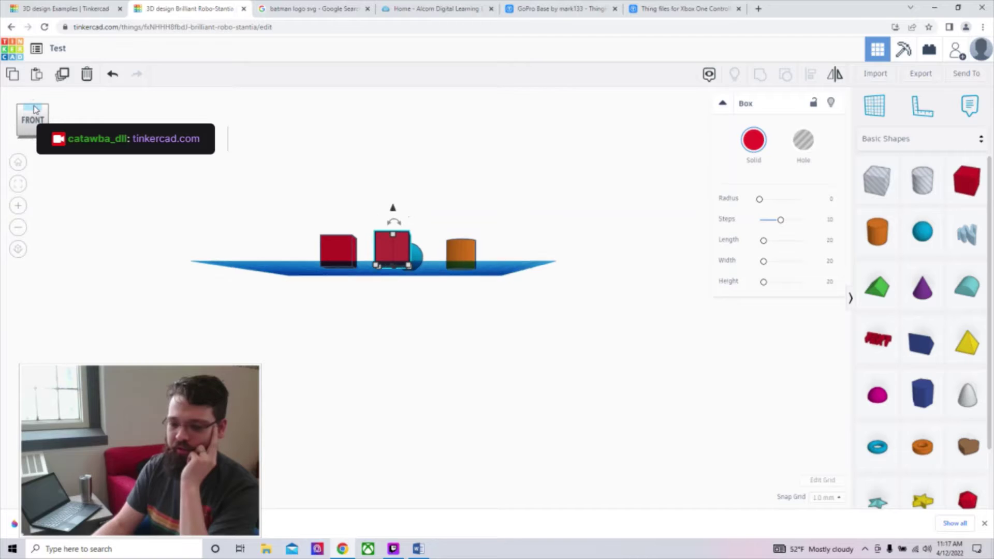
left_click(33, 104)
left_click(18, 121)
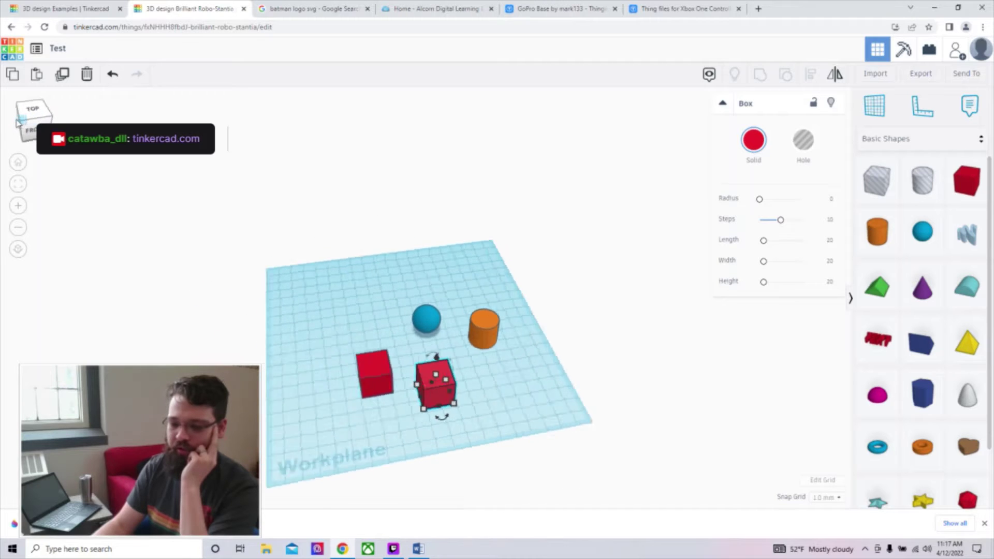
Step: Orbit and pan until the workplane is out of sight, and restore the home view
right_click_drag(594, 381, 444, 271)
middle_click_drag(446, 282, 36, 346)
middle_click_drag(494, 342, 154, 356)
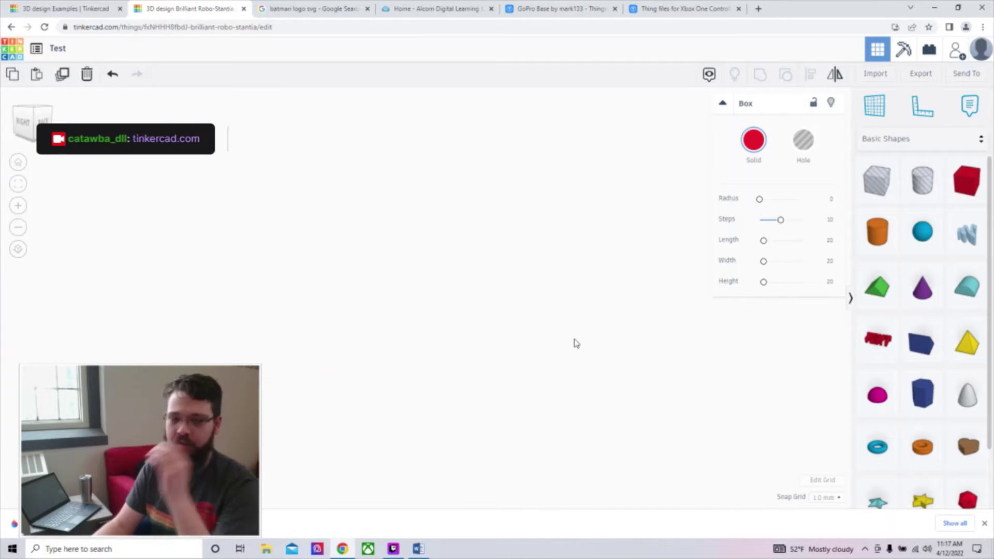
left_click(17, 164)
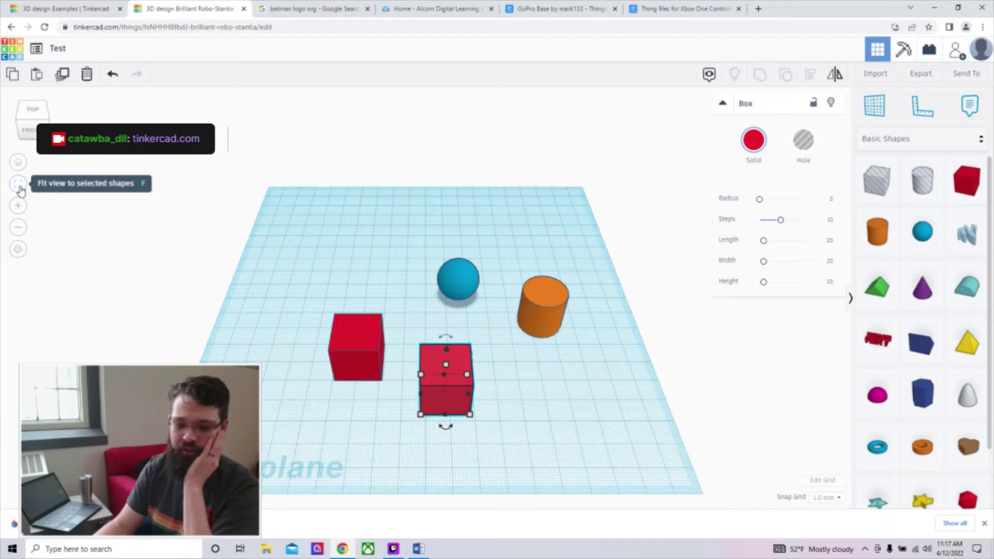
Step: Fit the view to the original red box, to the whole design, and to the sphere and both boxes selected together
left_click(362, 356)
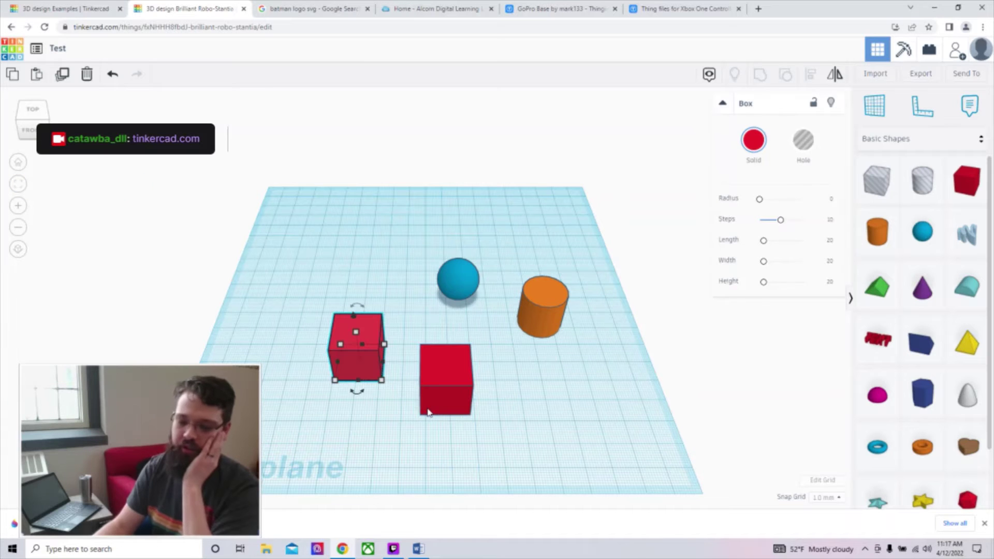
left_click(22, 186)
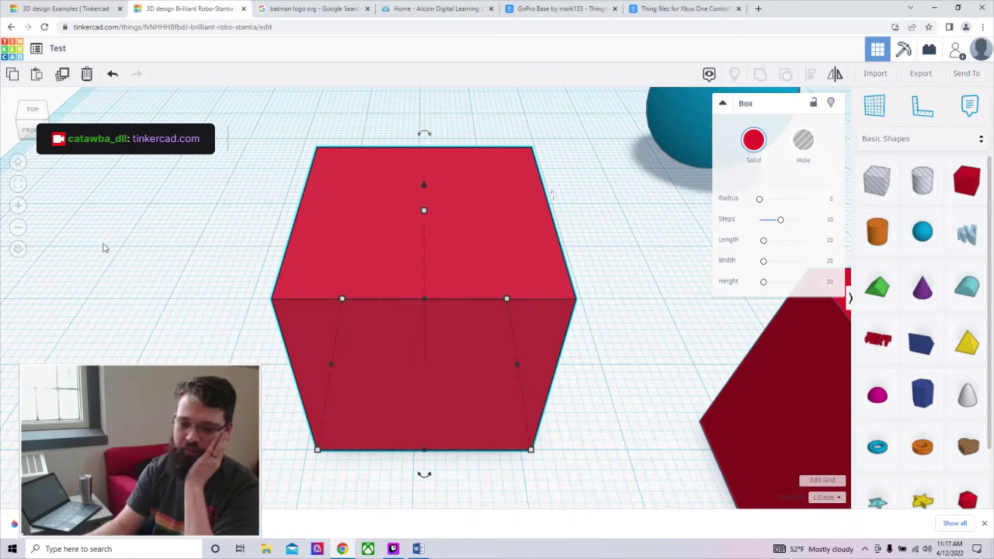
left_click(150, 246)
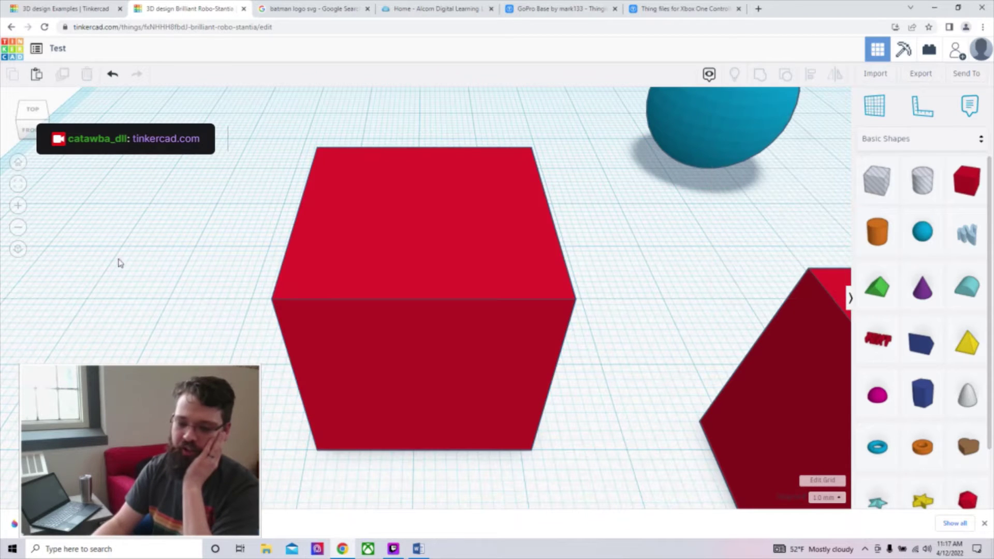
left_click(21, 188)
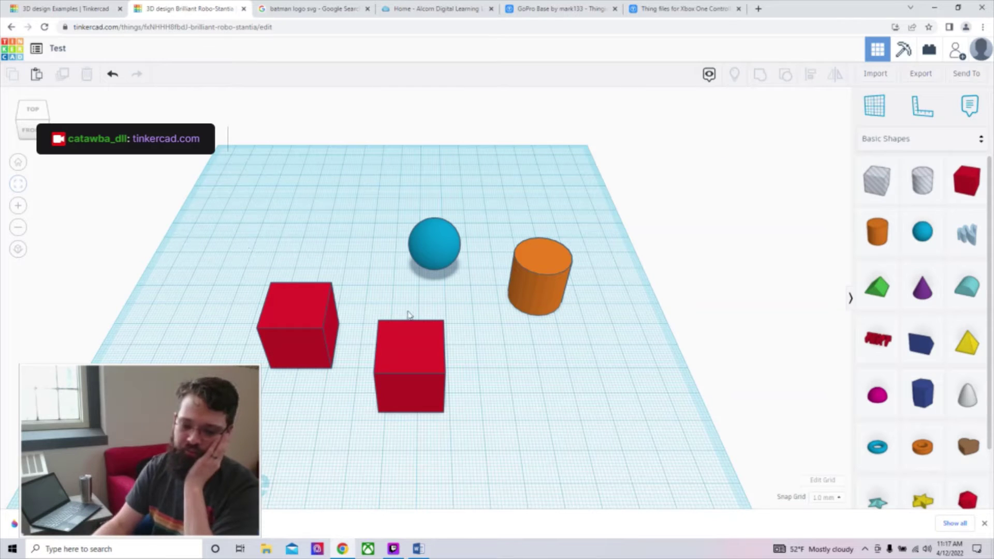
left_click_drag(396, 376, 446, 422)
left_click(20, 190)
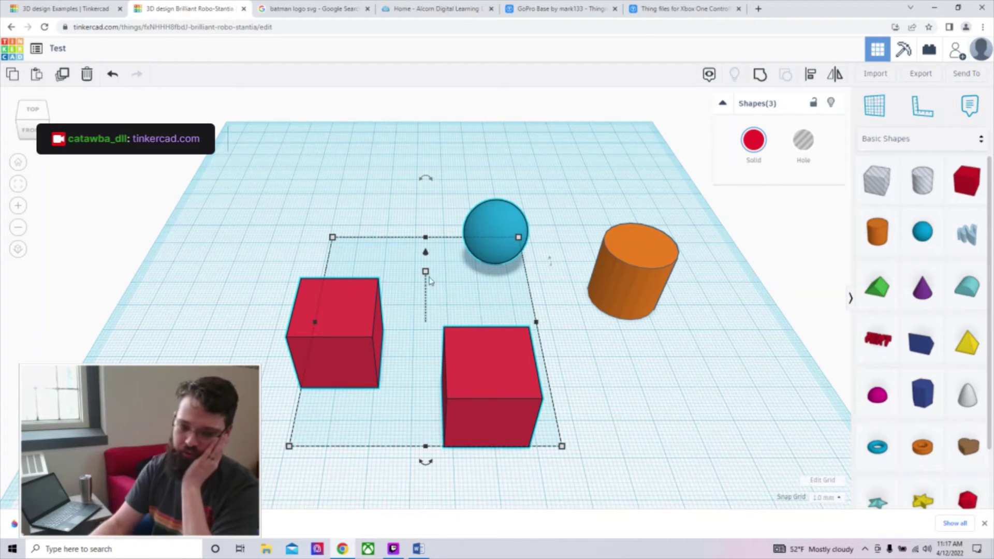
left_click(264, 209)
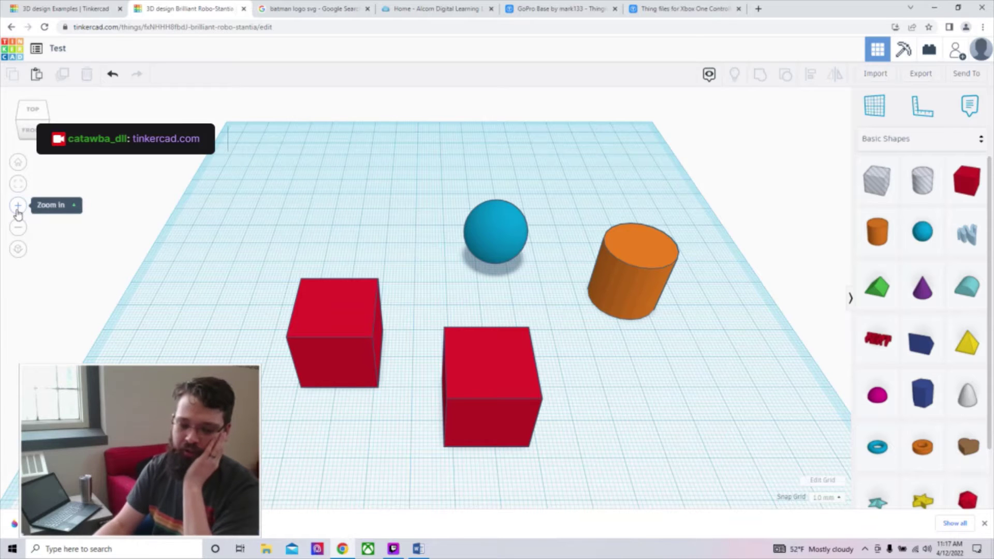
Step: Demonstrate the on-screen zoom controls by zooming the design in and out a few times
left_click(18, 206)
left_click(19, 227)
left_click(18, 227)
left_click(18, 206)
left_click(20, 228)
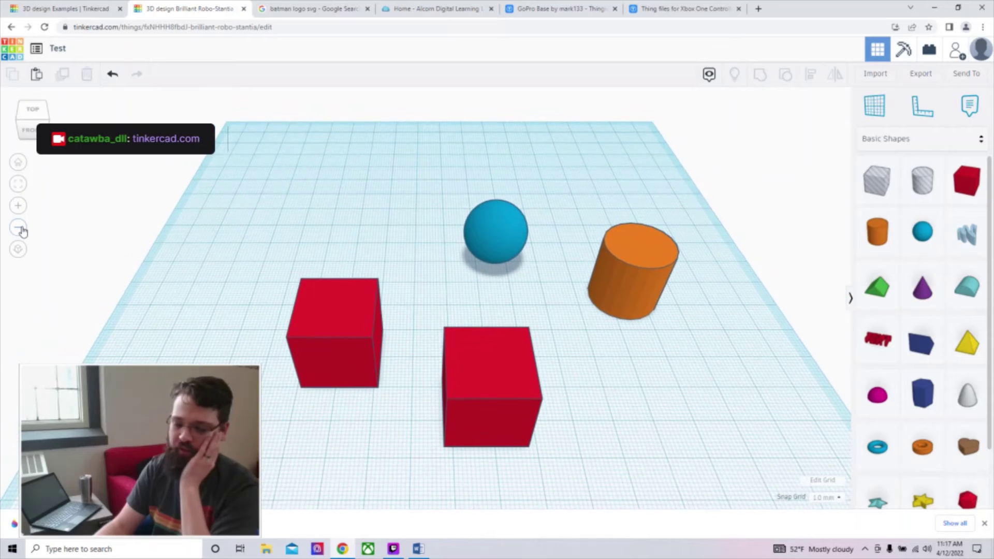
Step: Compare the orthographic and perspective projections by switching between them while orbiting, ending in perspective
left_click(20, 254)
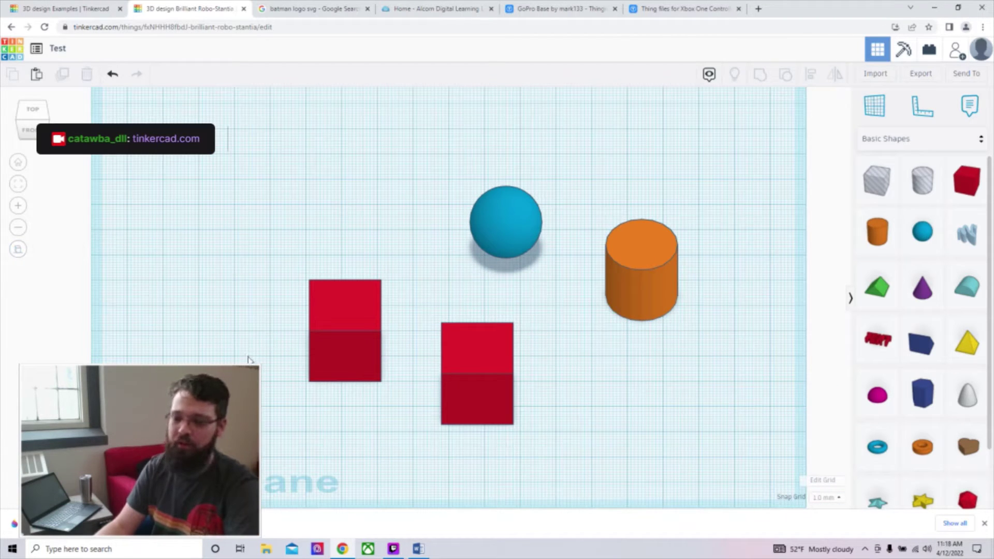
right_click_drag(379, 389, 419, 357)
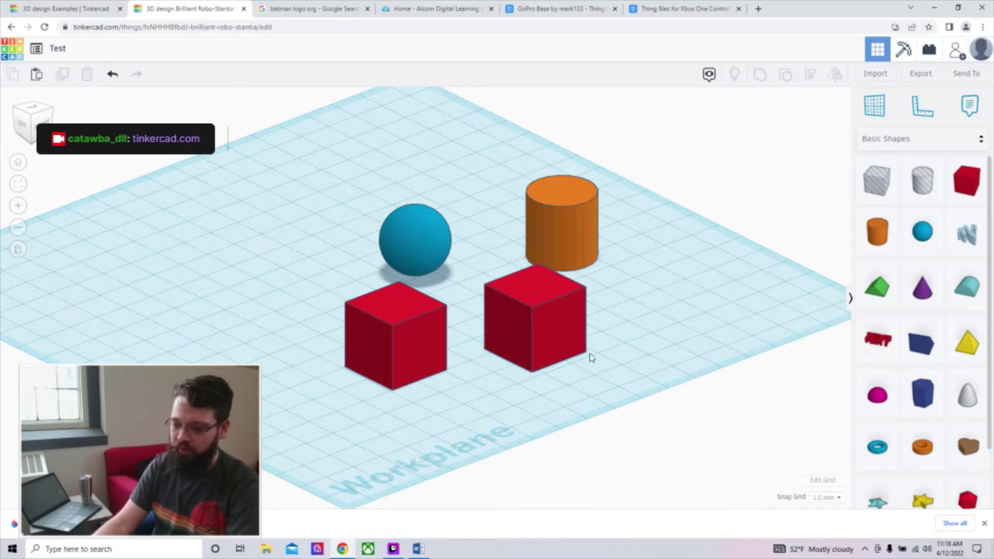
left_click(17, 249)
right_click_drag(422, 360, 389, 377)
left_click(14, 252)
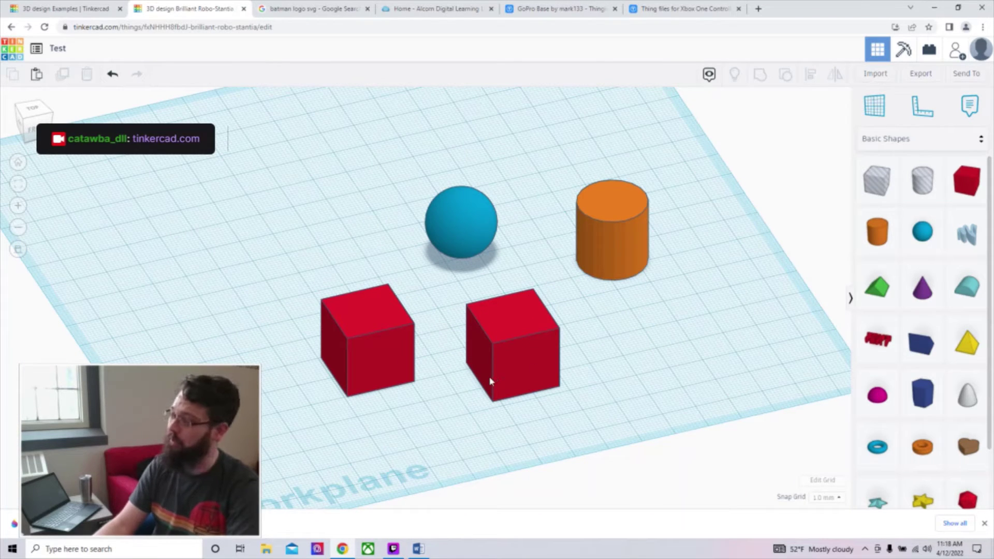
left_click(19, 251)
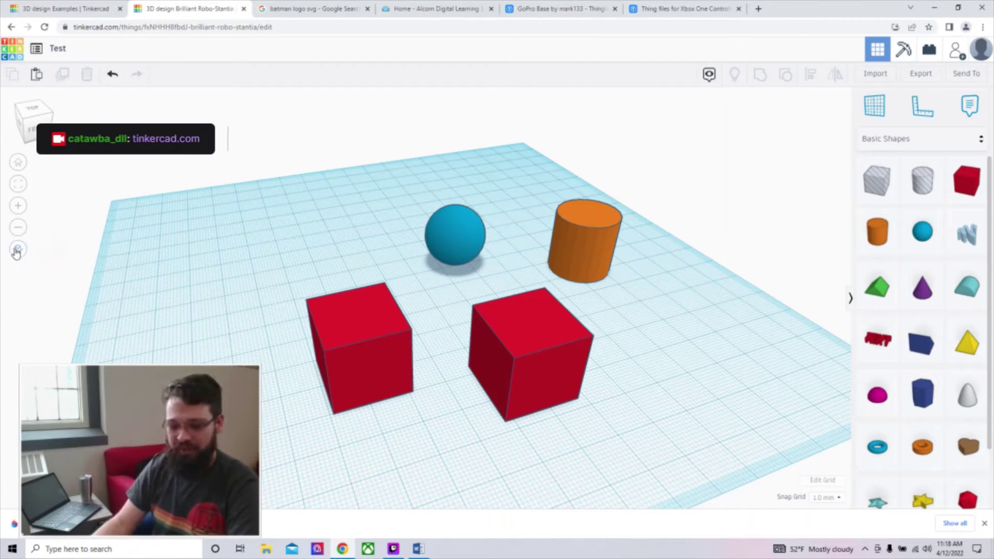
left_click(18, 251)
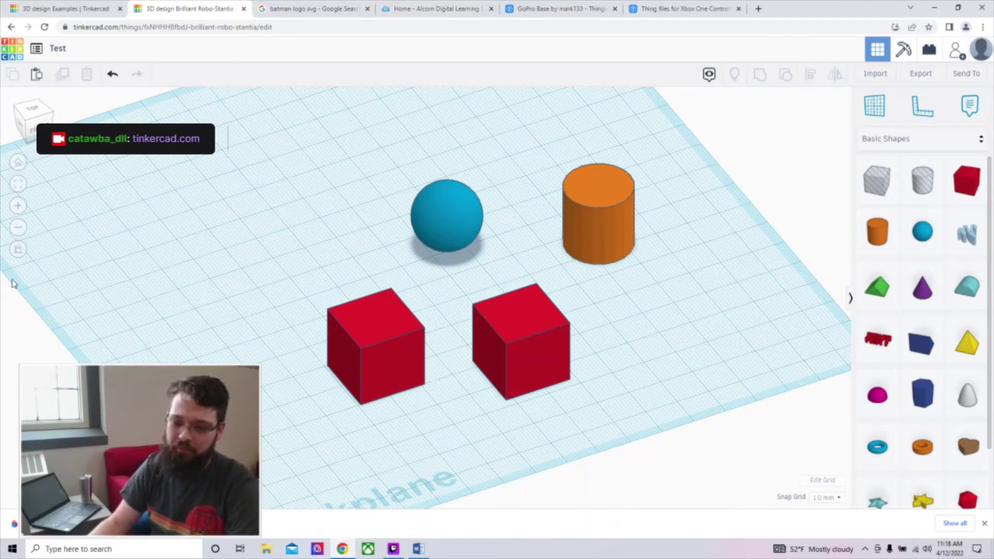
left_click(26, 252)
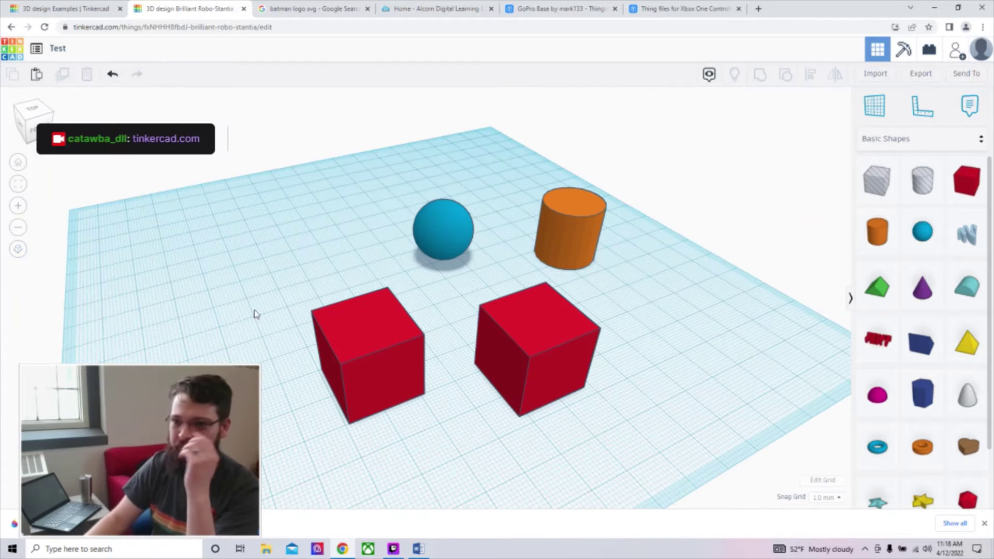
right_click_drag(451, 446, 463, 444)
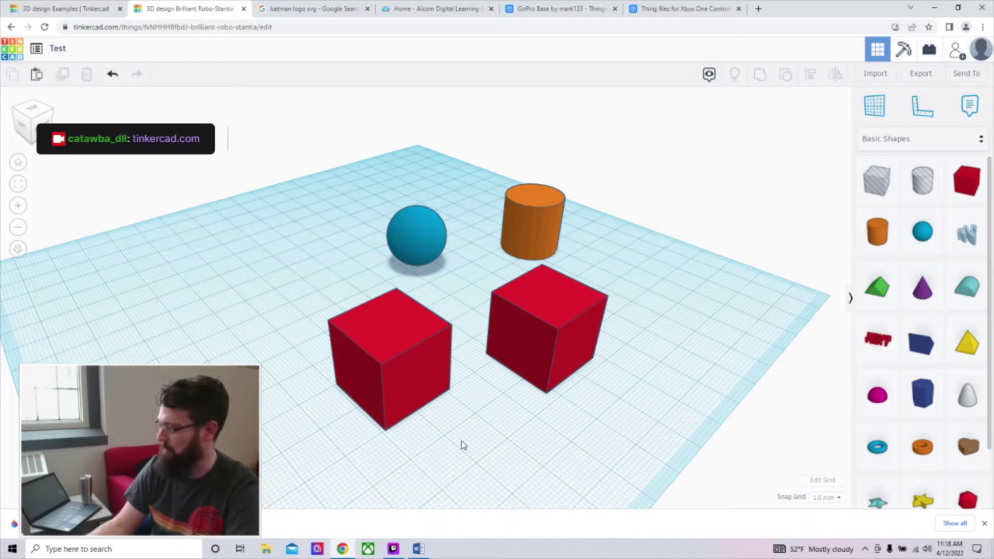
Step: Delete the blue sphere and the orange cylinder, keeping only the two red boxes
left_click(442, 250)
key("Delete")
left_click(533, 248)
key("Delete")
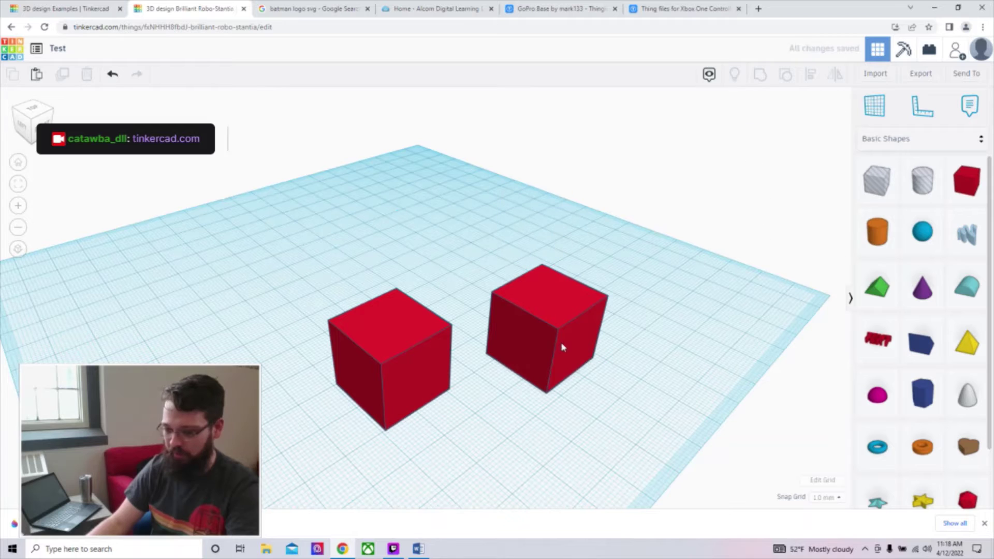
Step: Delete the red box farther from the front of the workplane and select the remaining one
left_click(564, 348)
key("Delete")
left_click(415, 383)
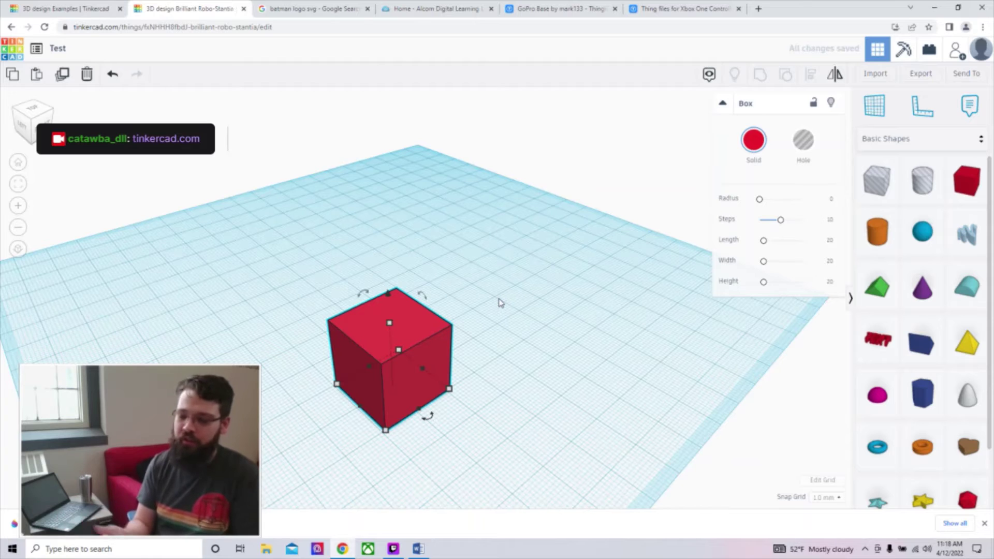
Step: Try stretching the box's base from one corner to 65 by 4 mm, and undo the resize
mouse_move(392, 326)
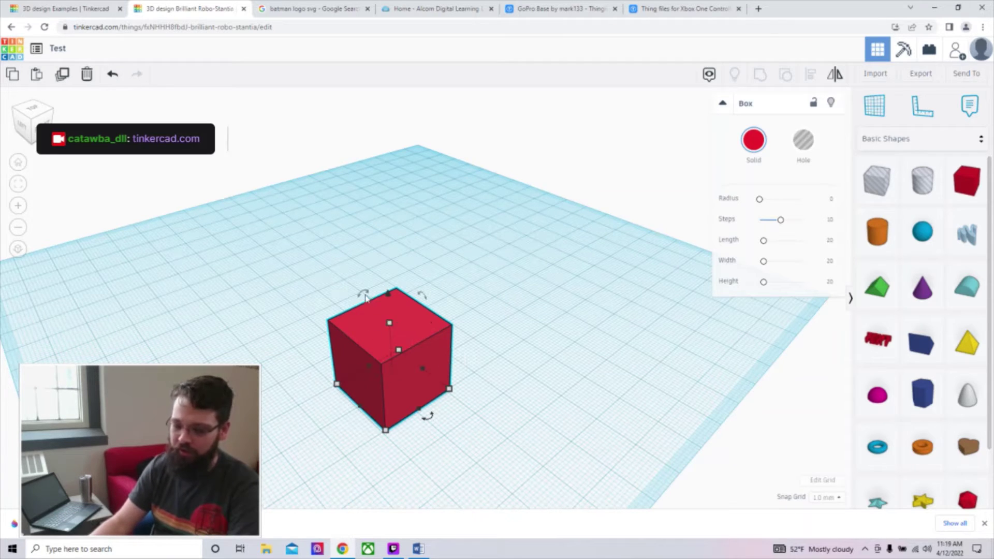
mouse_move(364, 296)
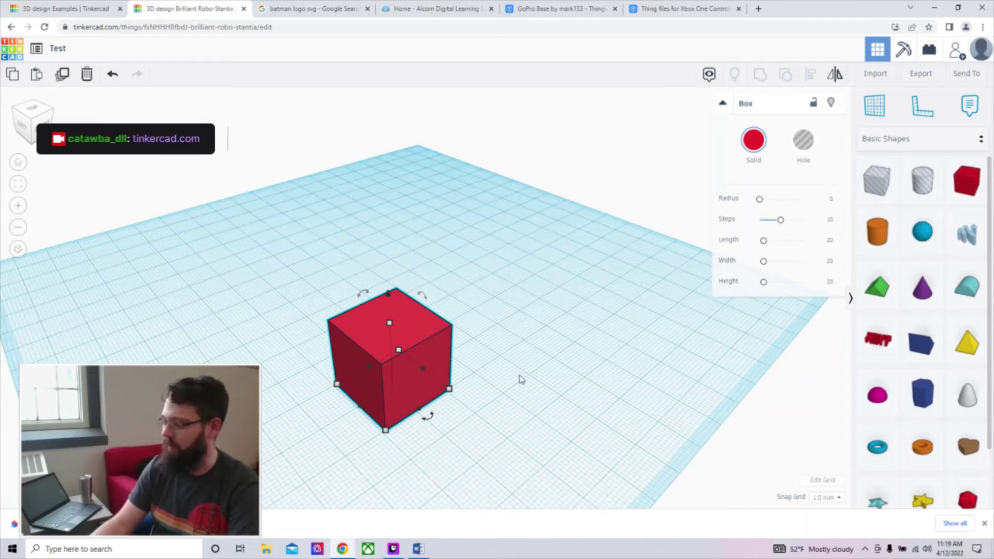
left_click_drag(449, 391, 519, 298)
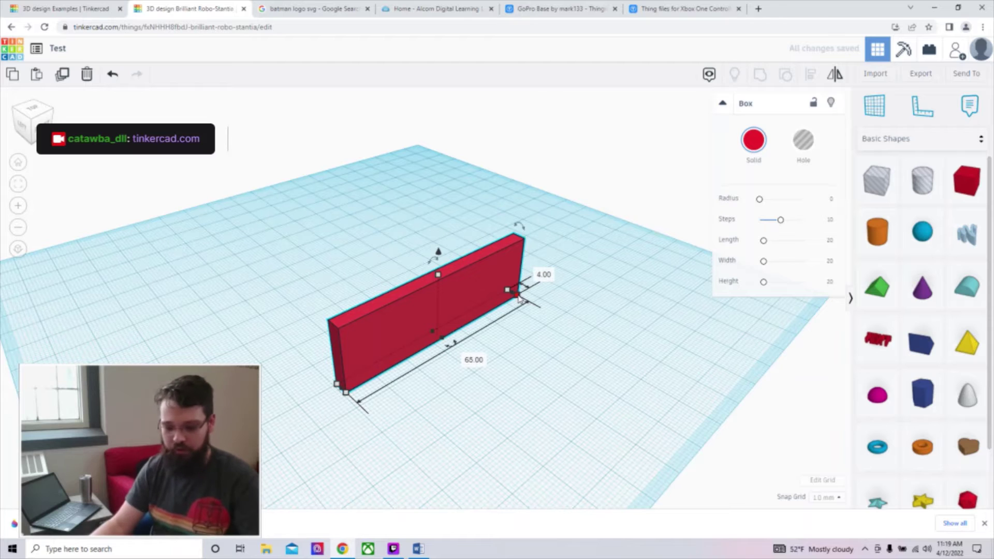
key("ctrl+z")
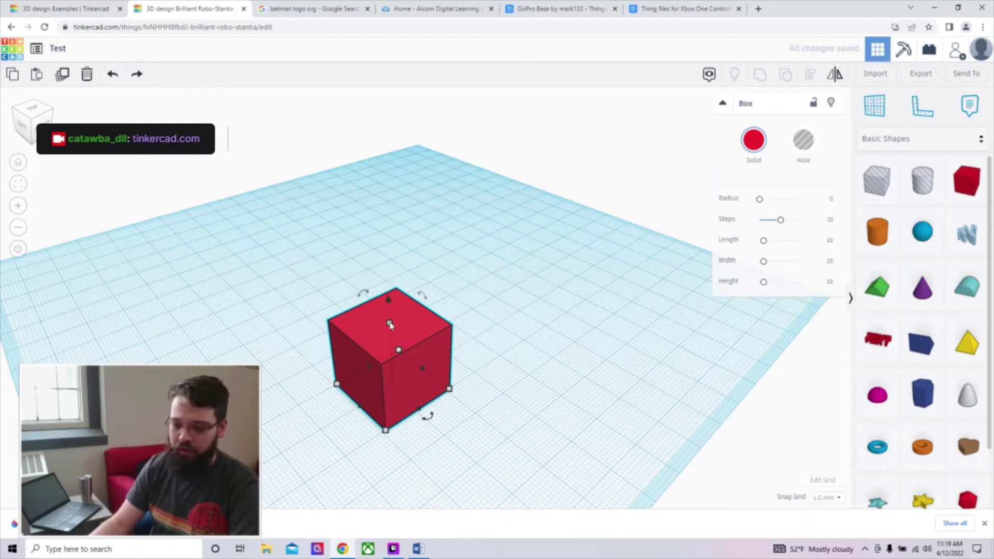
Step: Flatten the box to a height of 2 mm and stretch its base into a long bar
left_click_drag(391, 324, 396, 383)
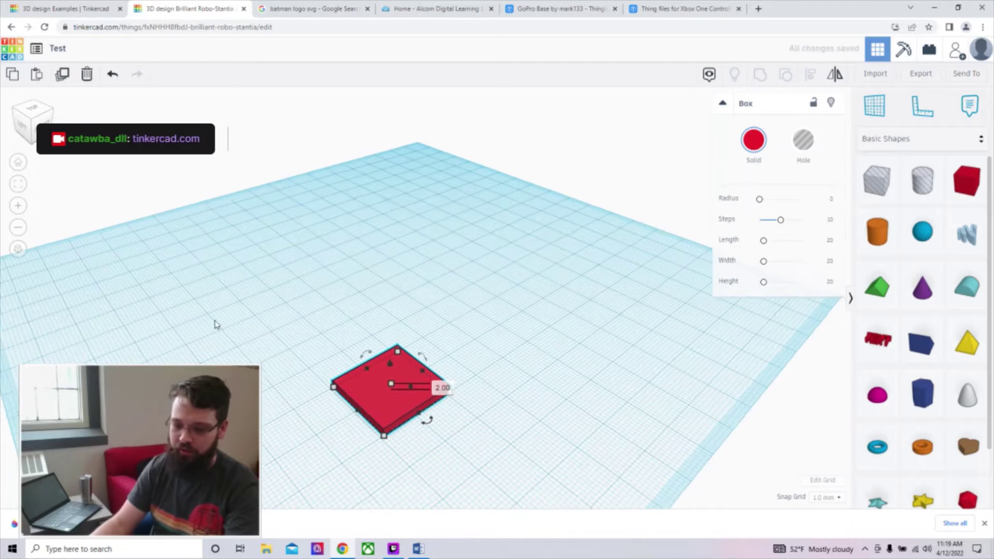
left_click(18, 206)
left_click(17, 206)
scroll(398, 344, "up", 1)
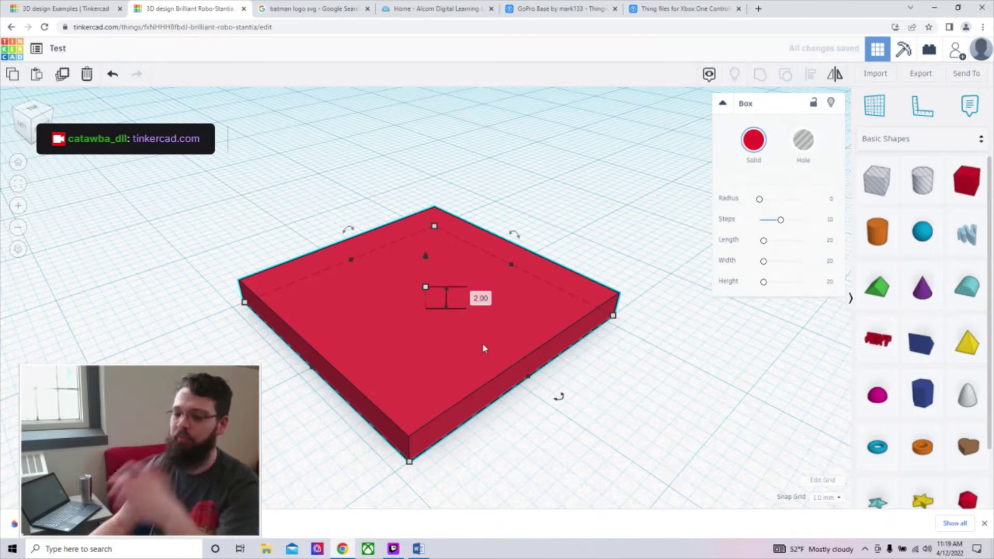
scroll(494, 274, "down", 1)
left_click_drag(494, 275, 627, 366)
right_click_drag(626, 367, 499, 364)
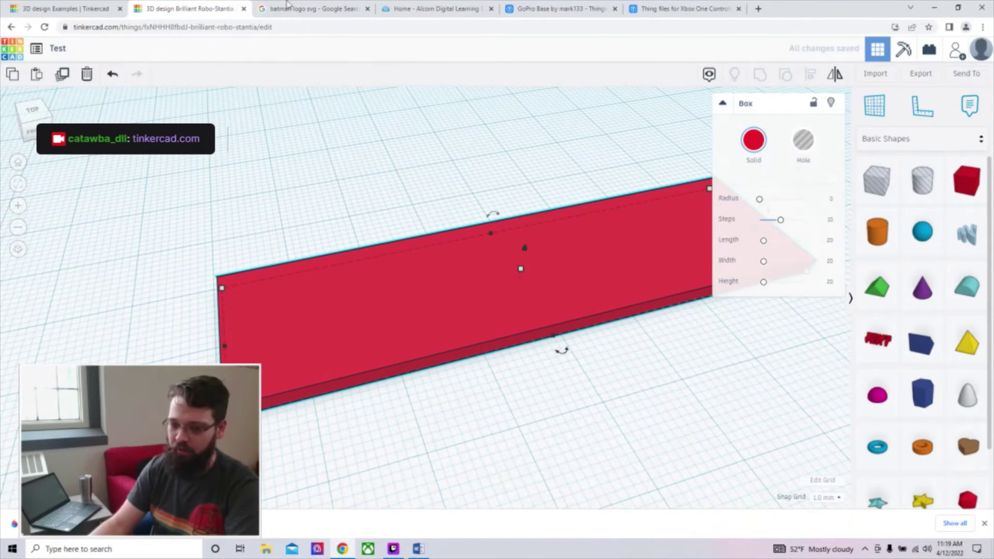
Step: Check the thickness of the DLL key tag in the Examples design, and return to the Test design
left_click(89, 7)
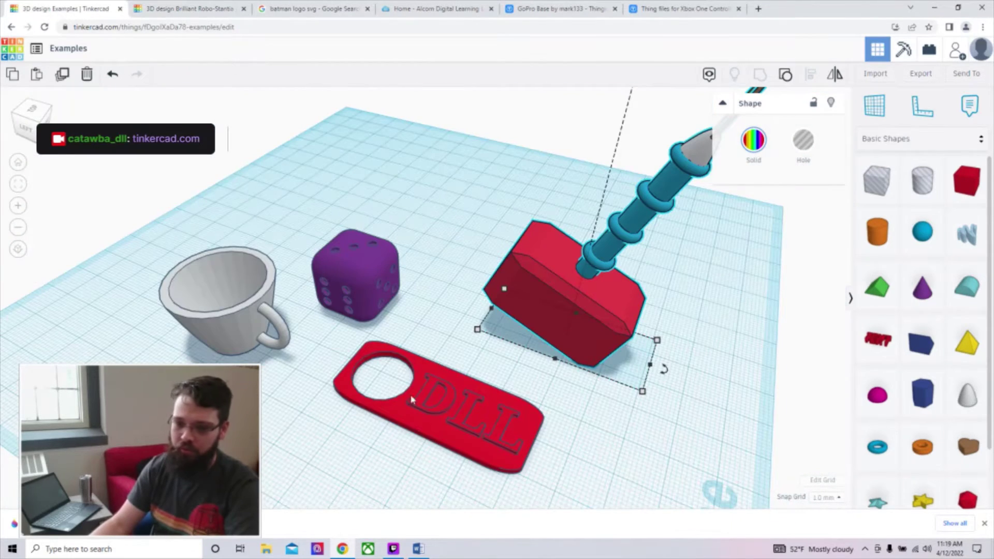
left_click(438, 410)
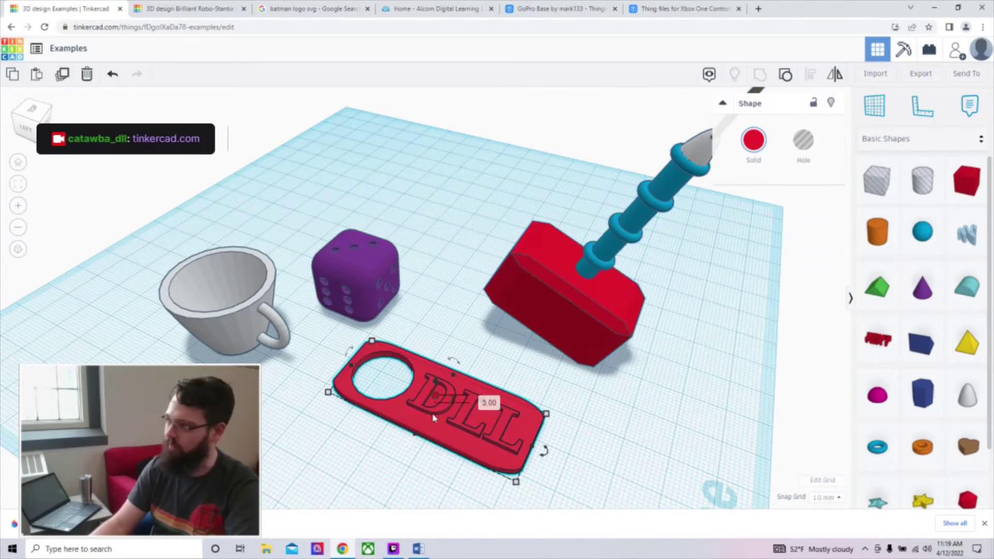
left_click(143, 4)
scroll(630, 321, "down", 3)
right_click_drag(630, 337, 654, 328)
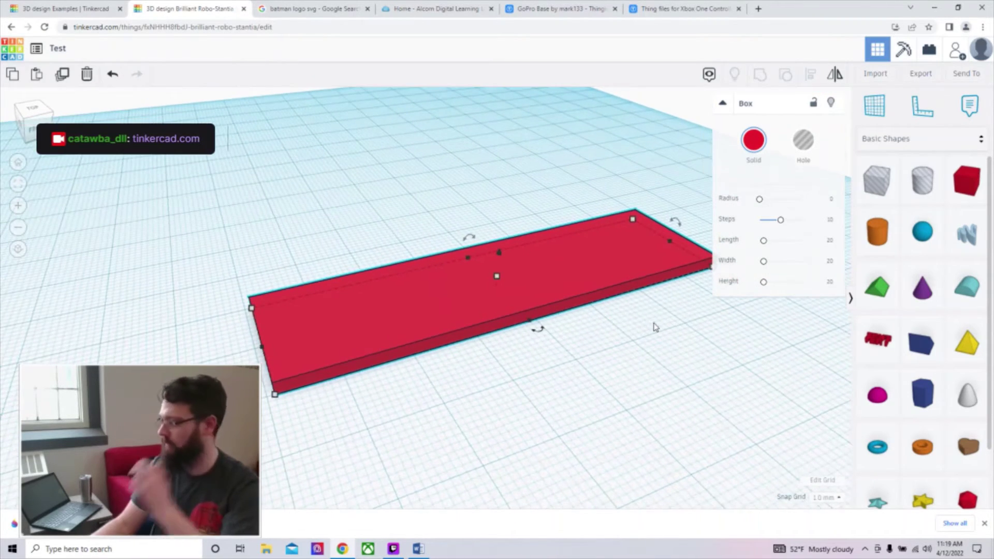
Step: Demonstrate rotating the bar about its different axes, including 90° turns, and undo the rotations
left_click_drag(468, 239, 465, 249)
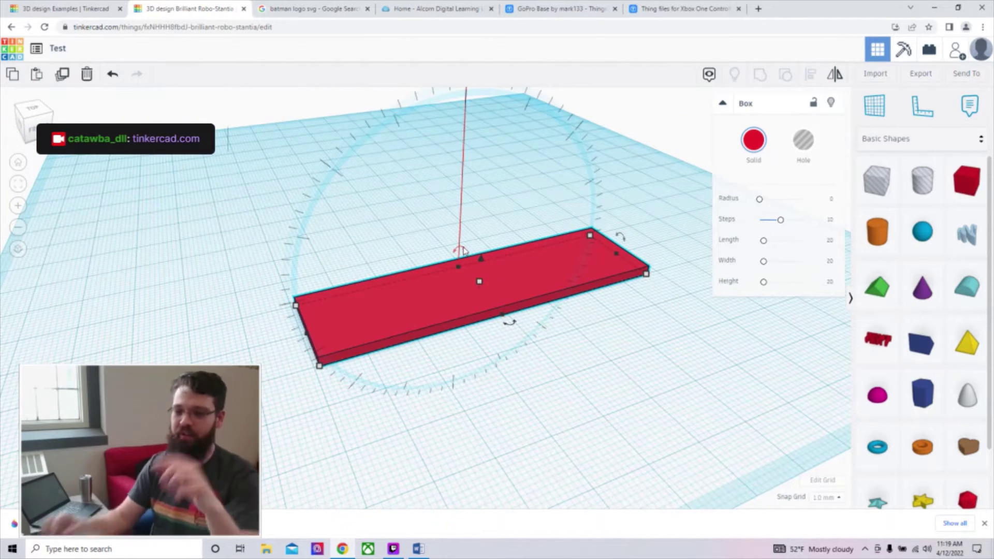
left_click_drag(464, 250, 391, 296)
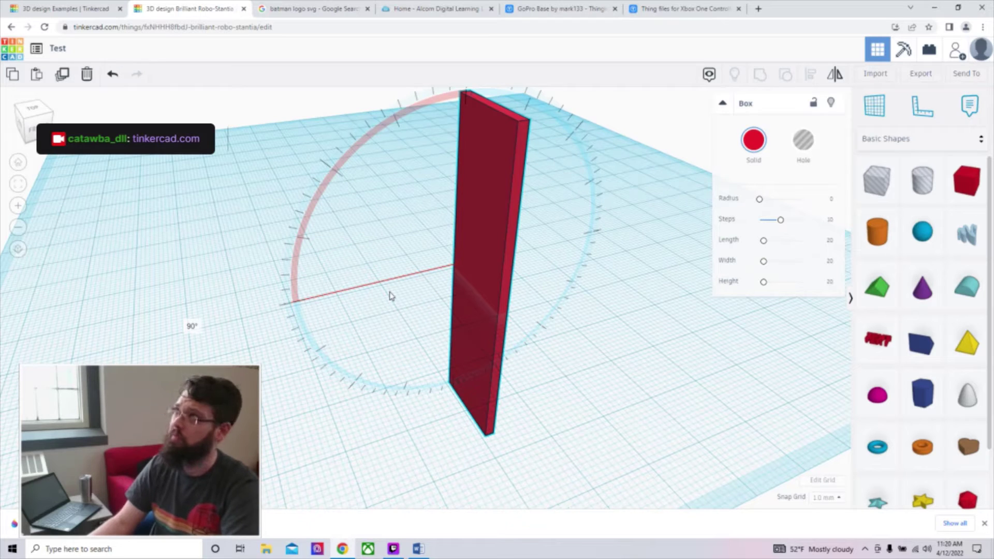
left_click_drag(391, 297, 364, 205)
left_click_drag(282, 171, 273, 254)
left_click_drag(367, 259, 402, 223)
left_click(463, 275)
mouse_move(518, 321)
left_mouse_down()
mouse_move(472, 360)
mouse_move(440, 355)
mouse_move(390, 307)
mouse_move(337, 211)
mouse_move(498, 186)
mouse_move(595, 231)
mouse_move(637, 316)
mouse_move(639, 362)
mouse_move(560, 315)
mouse_move(489, 324)
mouse_move(451, 299)
mouse_move(445, 279)
mouse_move(453, 300)
mouse_move(525, 315)
left_mouse_up()
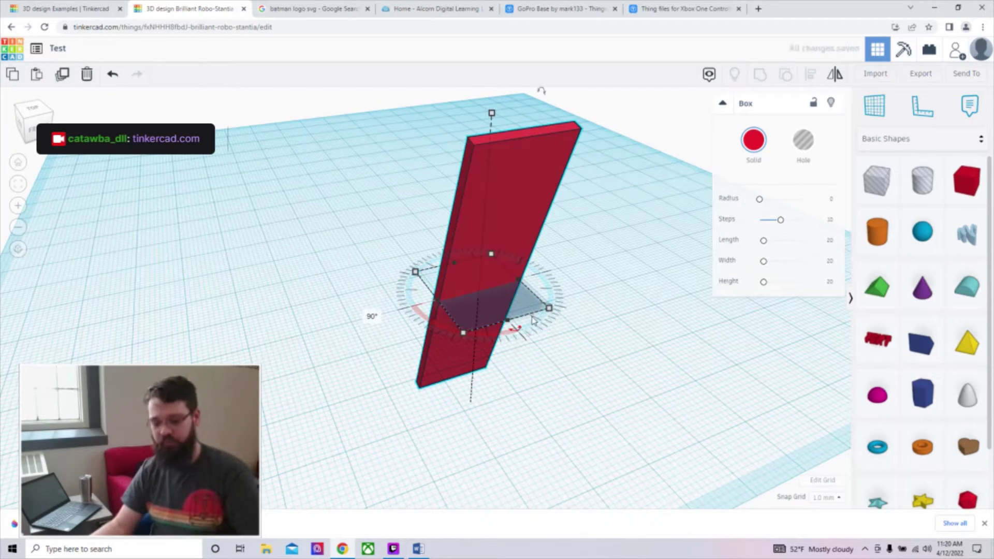
key("ctrl+z")
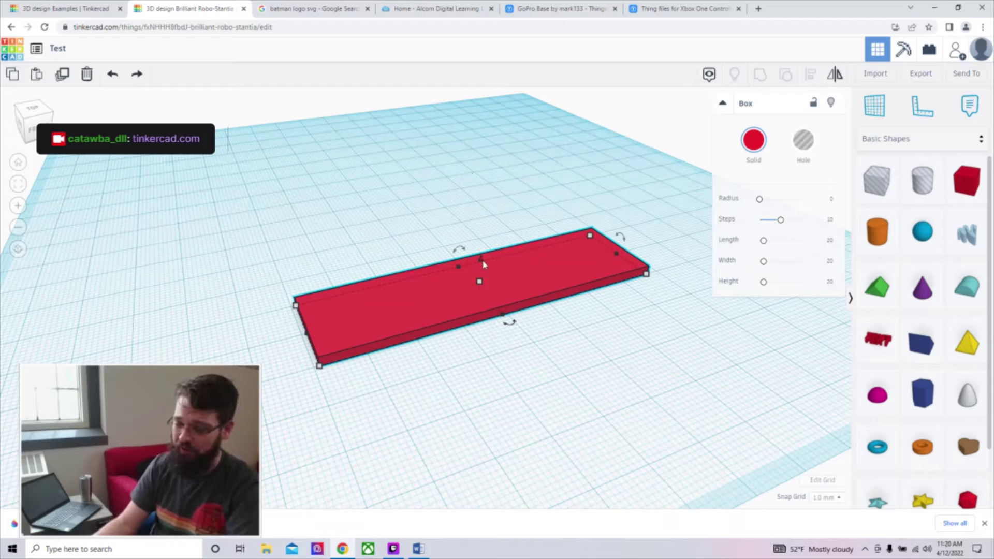
Step: Lift the bar 21 mm above the workplane, and lower it by 9 mm and back down to the workplane
scroll(481, 264, "up", 3)
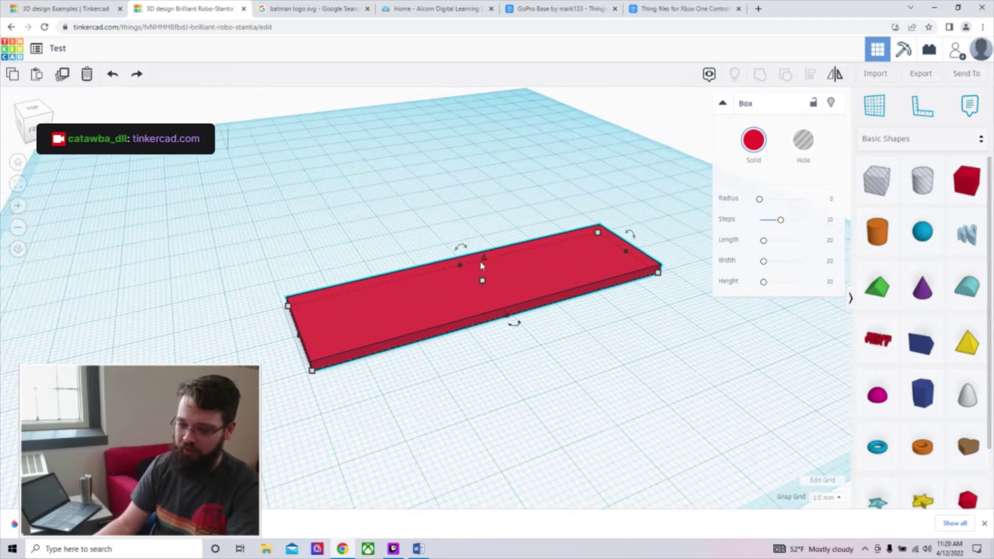
left_click_drag(500, 257, 511, 121)
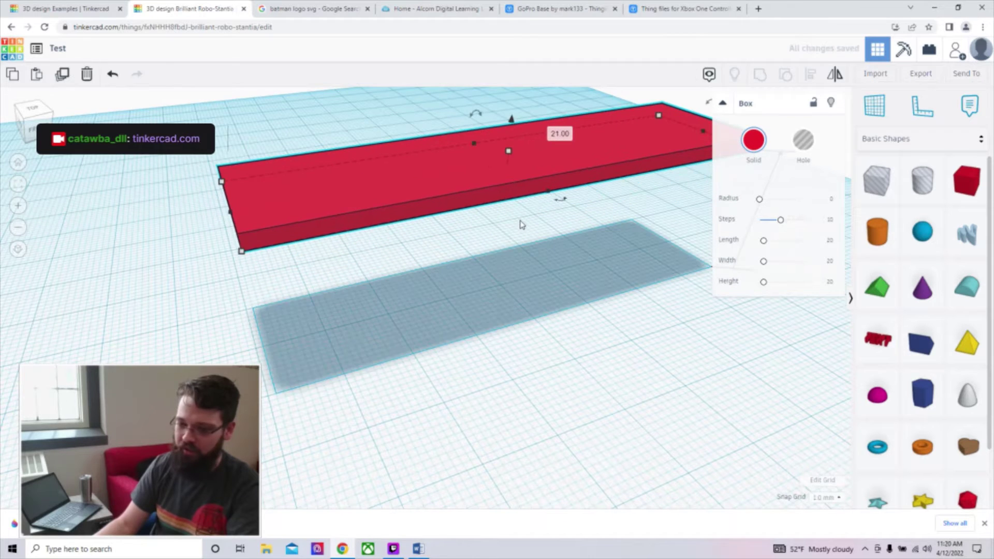
scroll(522, 225, "down", 3)
right_click_drag(554, 260, 547, 275)
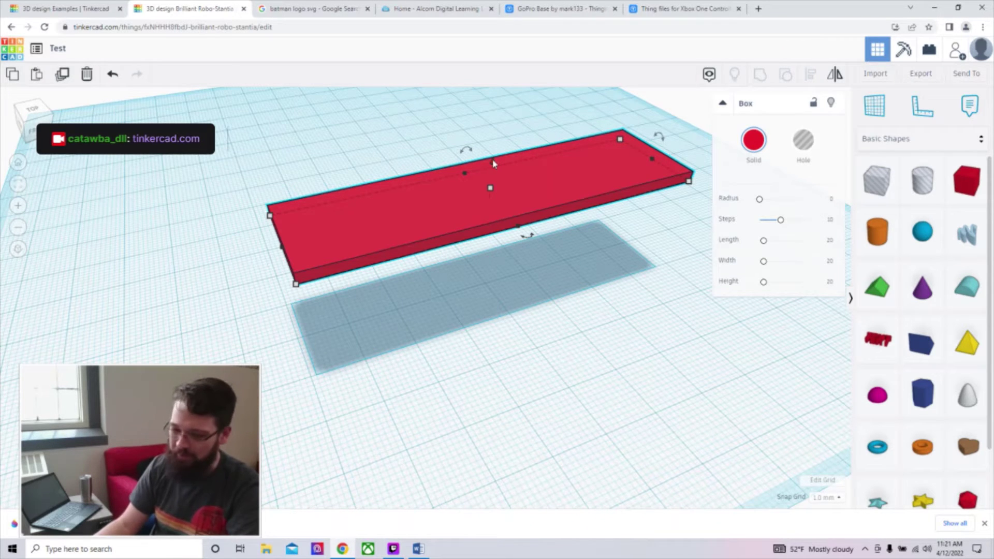
left_click_drag(507, 208, 438, 266)
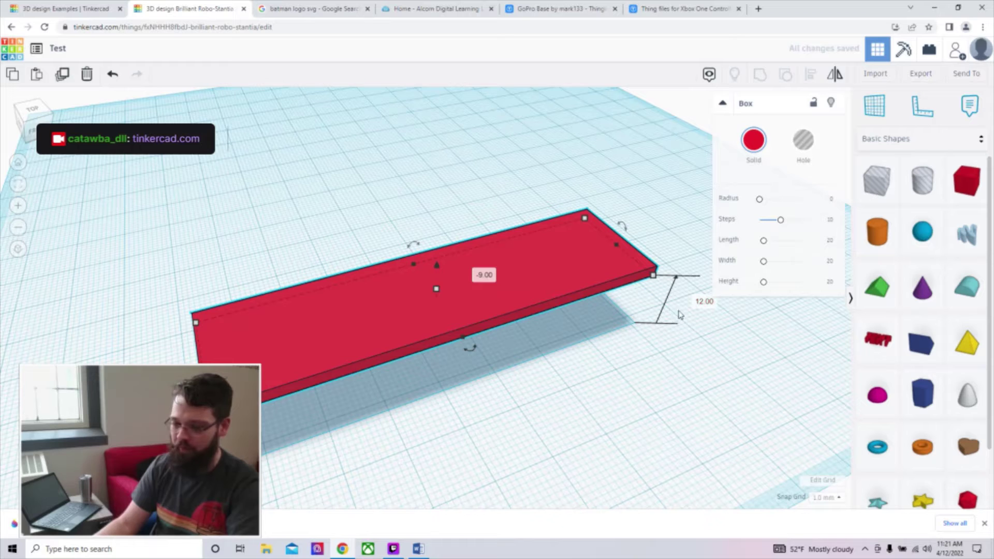
left_click_drag(436, 285, 444, 322)
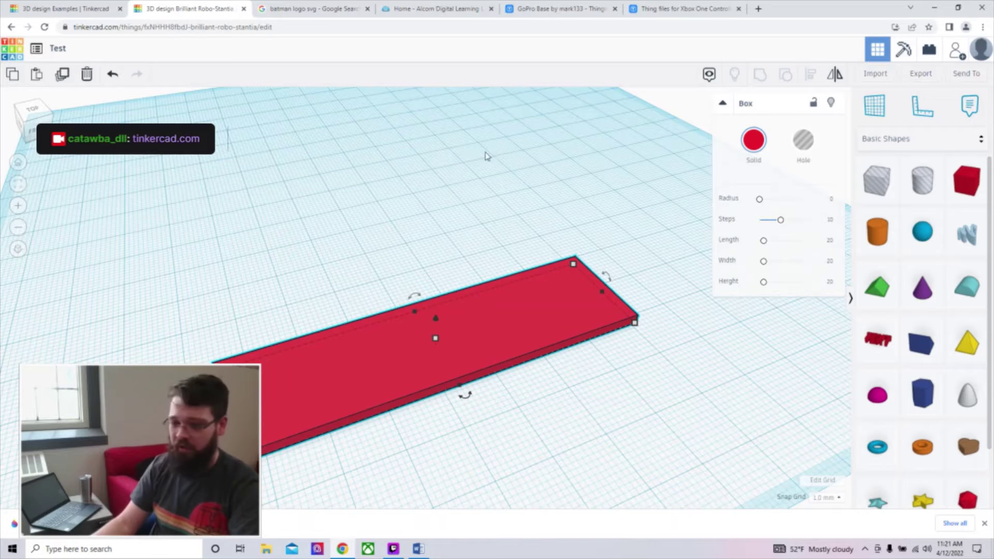
Step: Delete the flat bar and place a new red box on the workplane, fitting the view to it
left_click_drag(506, 310, 466, 272)
key("Delete")
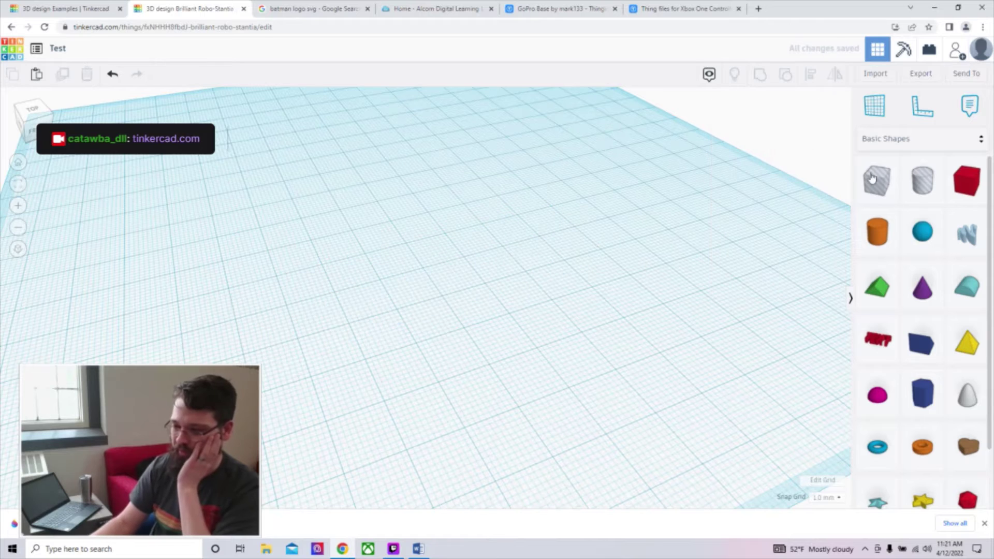
left_click_drag(978, 183, 426, 222)
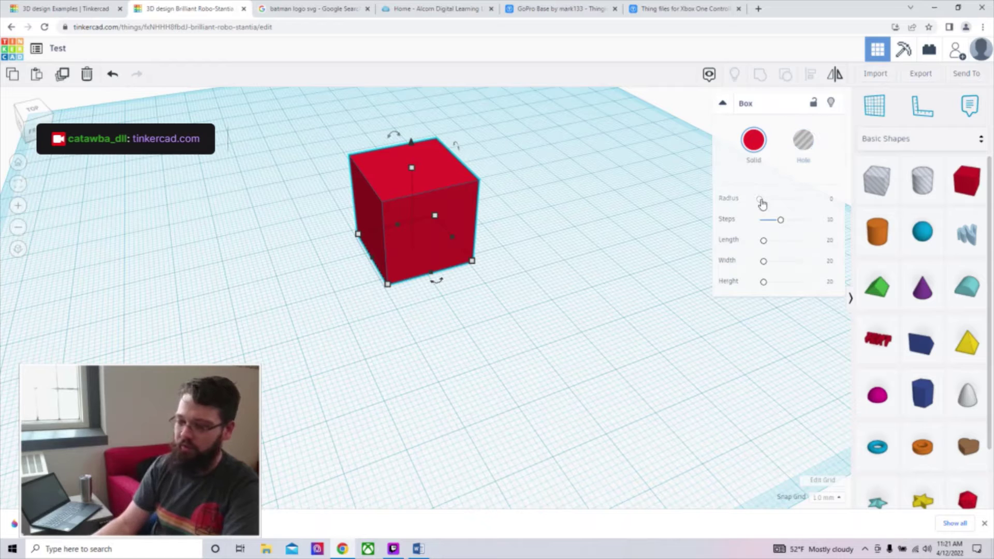
left_click(17, 185)
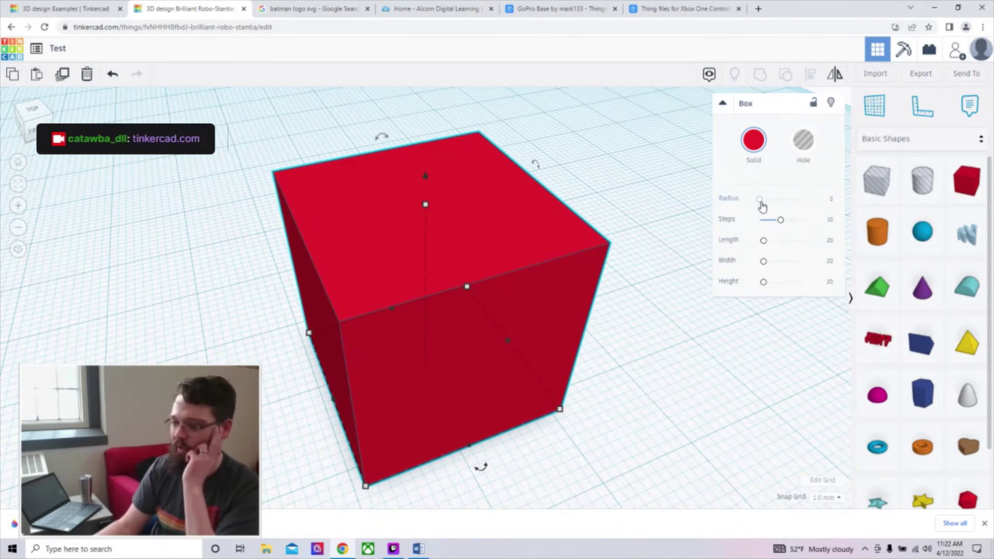
Step: Round the box's edges with a radius of 2.64 and compare 1 and 5 steps, ending with 1
left_click_drag(761, 204, 767, 205)
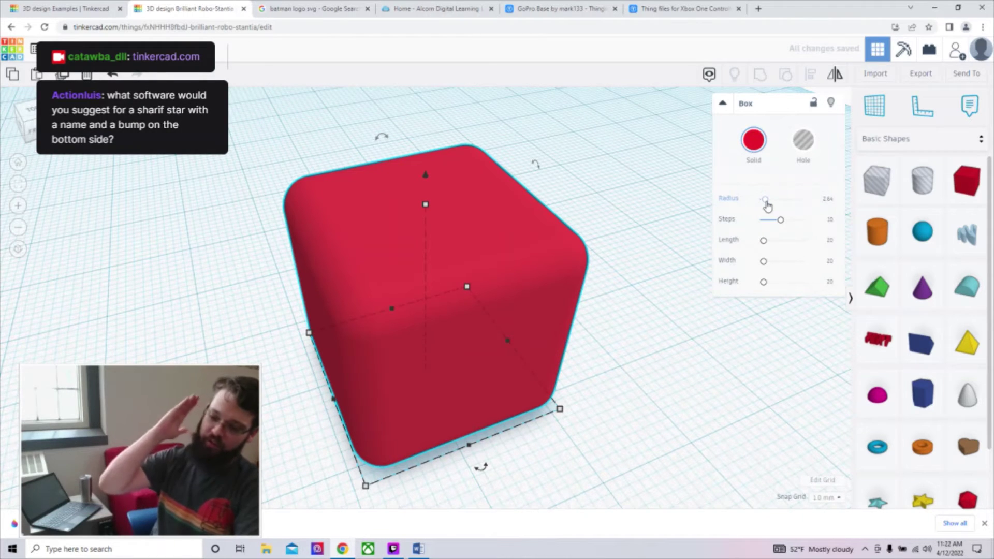
left_click_drag(780, 220, 755, 229)
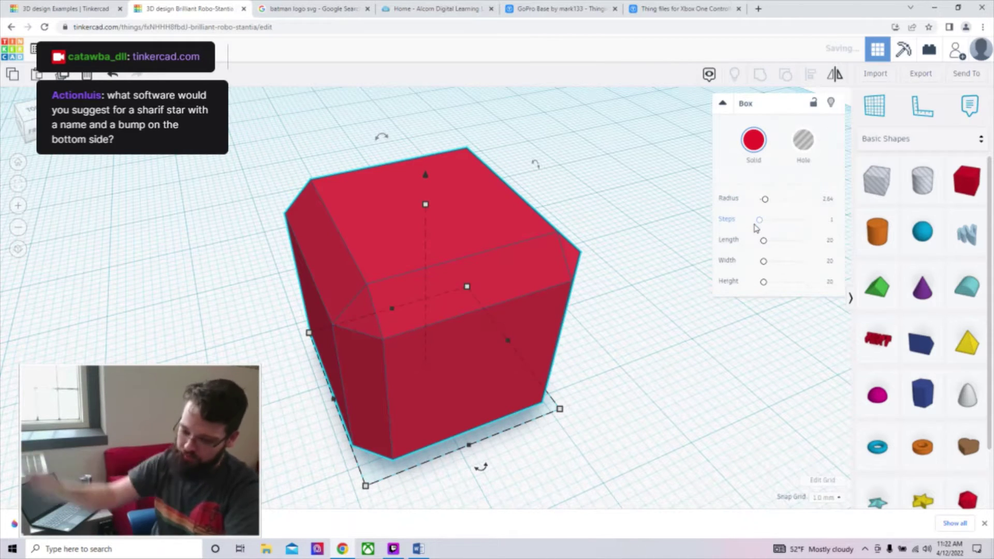
left_click_drag(764, 224, 768, 219)
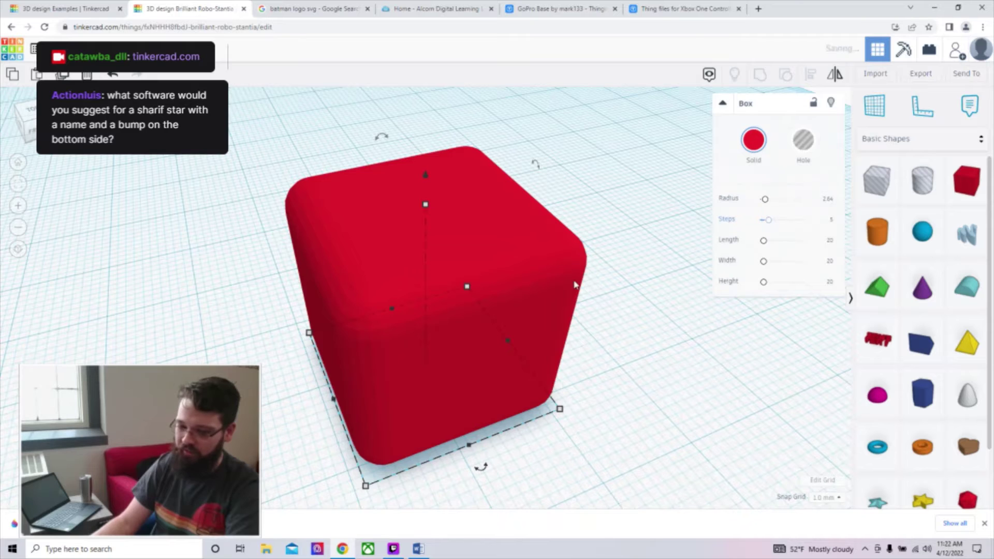
scroll(504, 304, "up", 3)
scroll(503, 305, "up", 3)
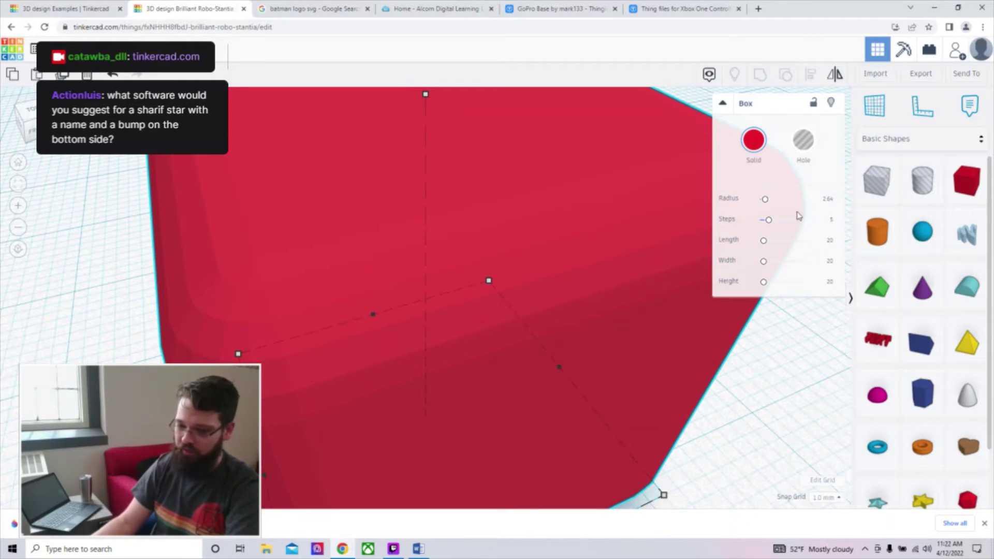
left_click_drag(768, 222, 759, 223)
Step: Go back to the dashboard and reopen the Test design
right_click(758, 223)
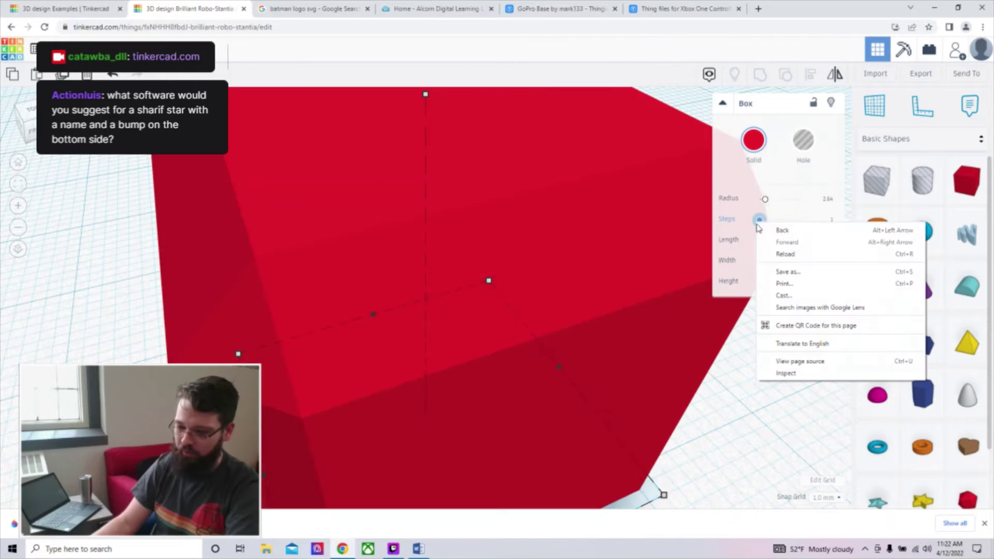
left_click(764, 230)
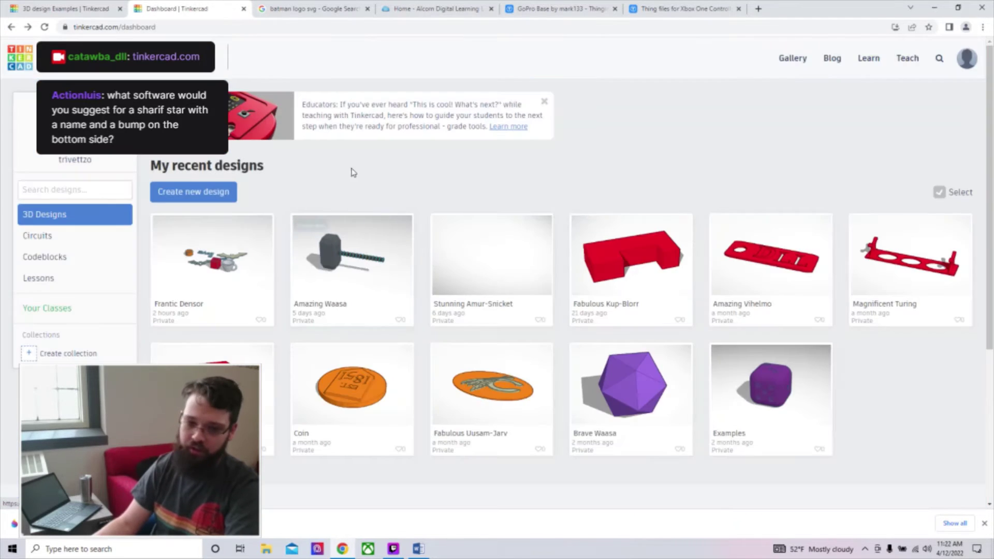
left_click(84, 7)
left_click(231, 10)
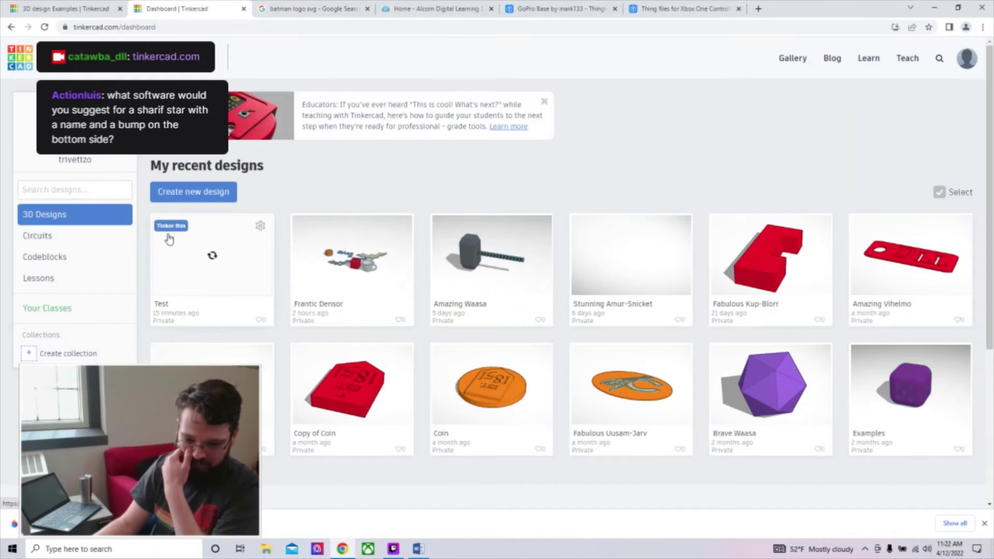
left_click(224, 246)
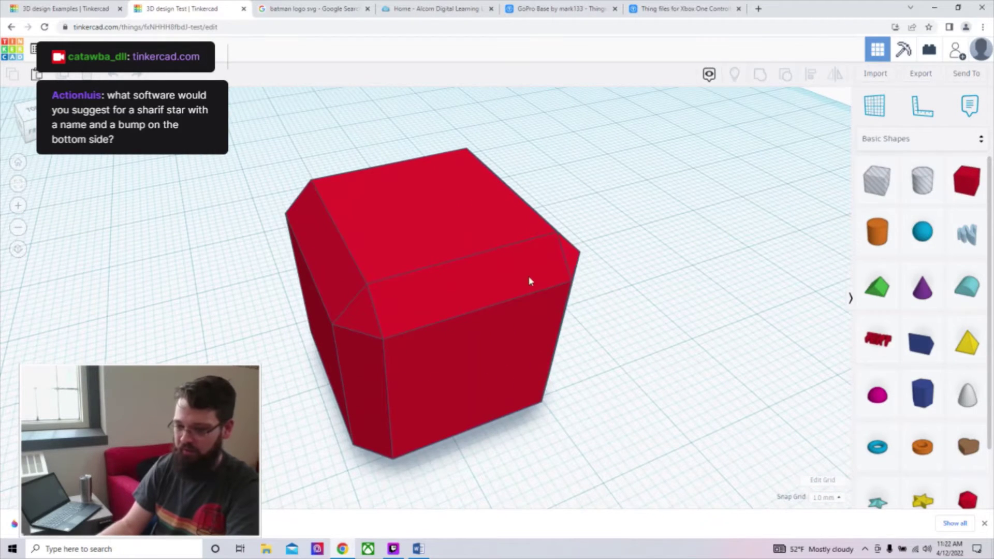
Step: Set the box's radius to 3.79, its steps to 16, its width to 40 mm and its height to 25 mm
left_click(529, 278)
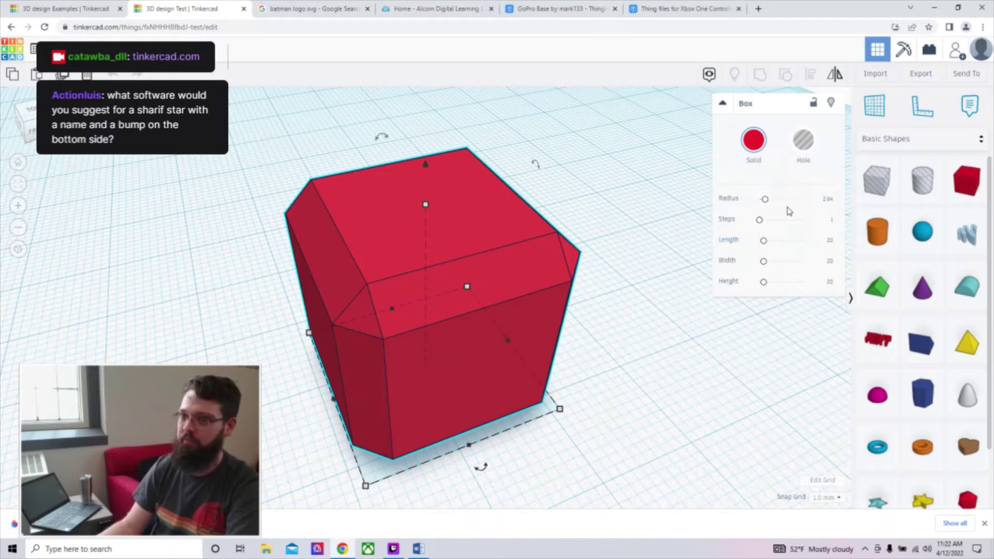
left_click_drag(759, 220, 762, 220)
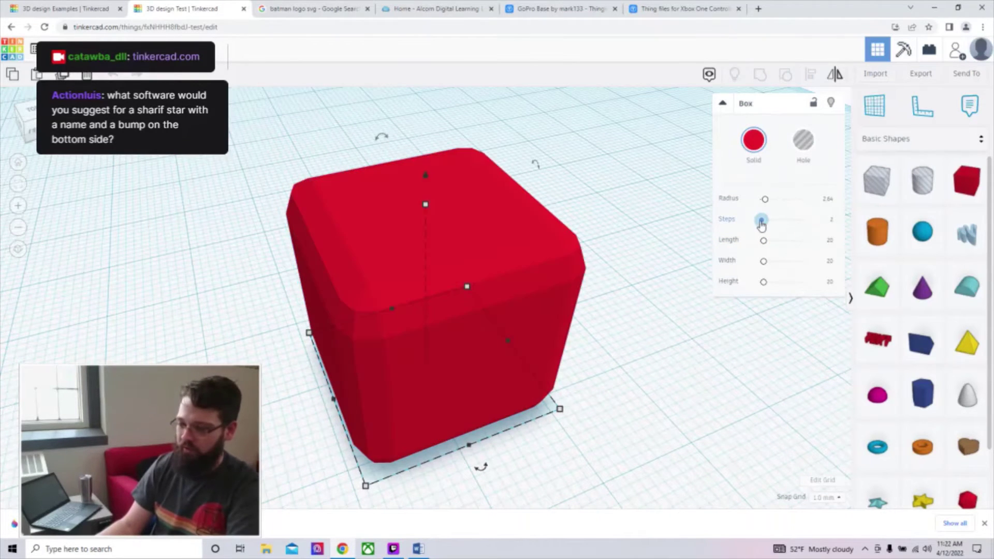
scroll(452, 287, "up", 5)
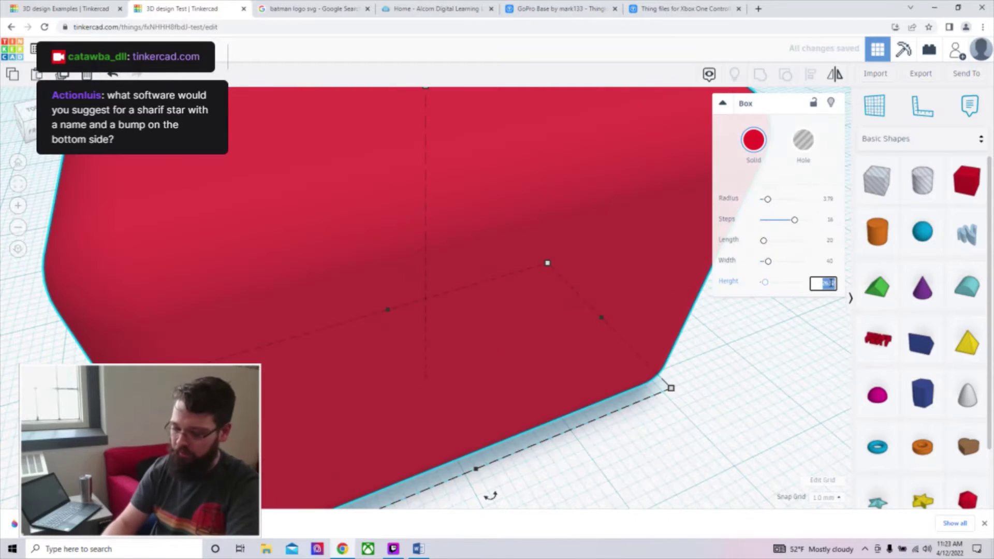
type("25")
key("Return")
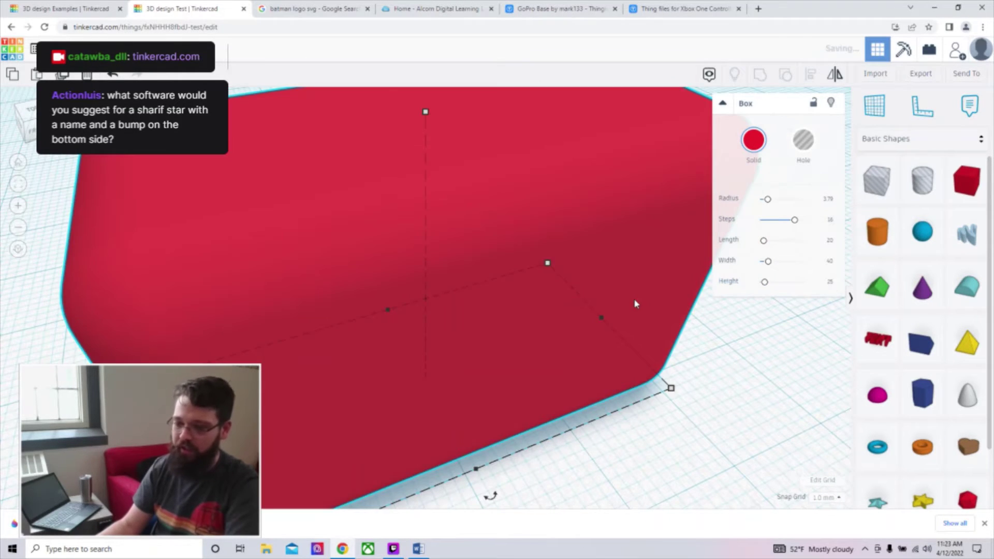
Step: Resize the red box by pulling in its long front side to make it narrower from front to back
scroll(533, 270, "down", 4)
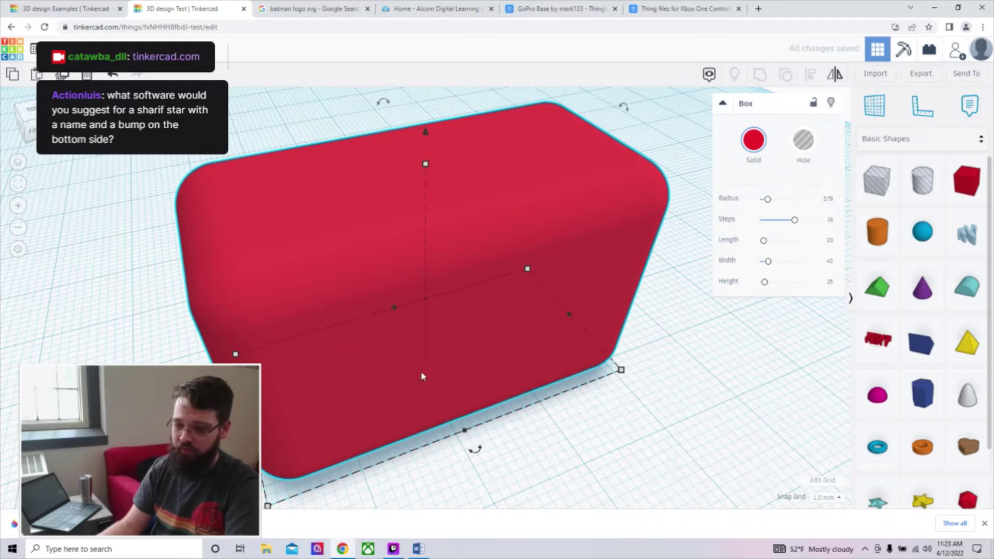
left_click_drag(464, 431, 440, 392)
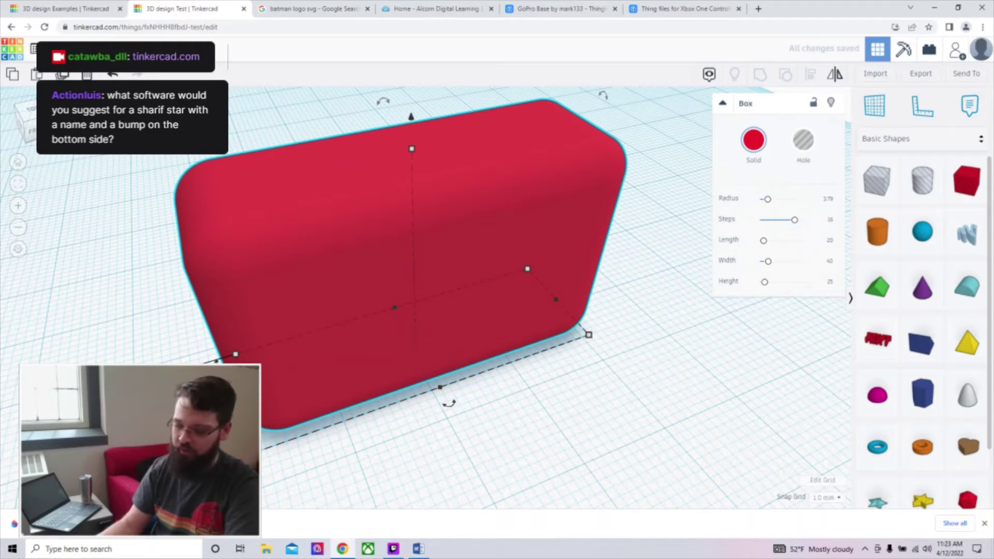
key("Return")
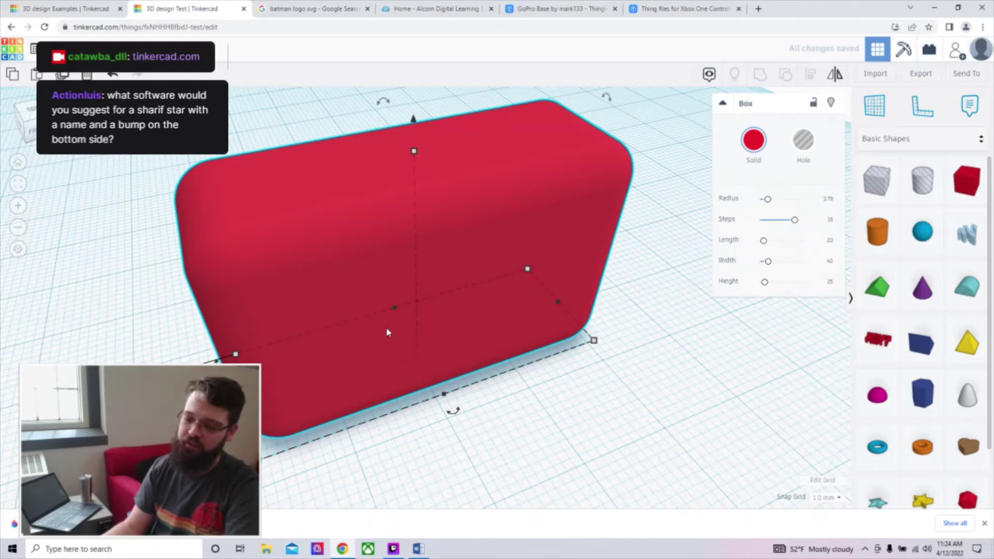
scroll(387, 332, "down", 2)
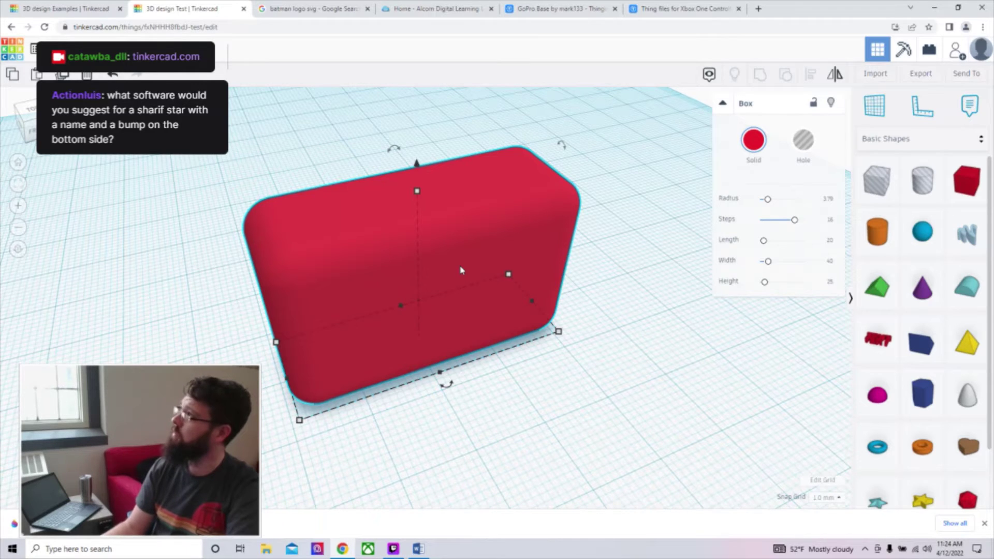
Step: Search the web for "dimensions of a die", highlight the centimetre size in the result, and return to the Test design
left_click(758, 9)
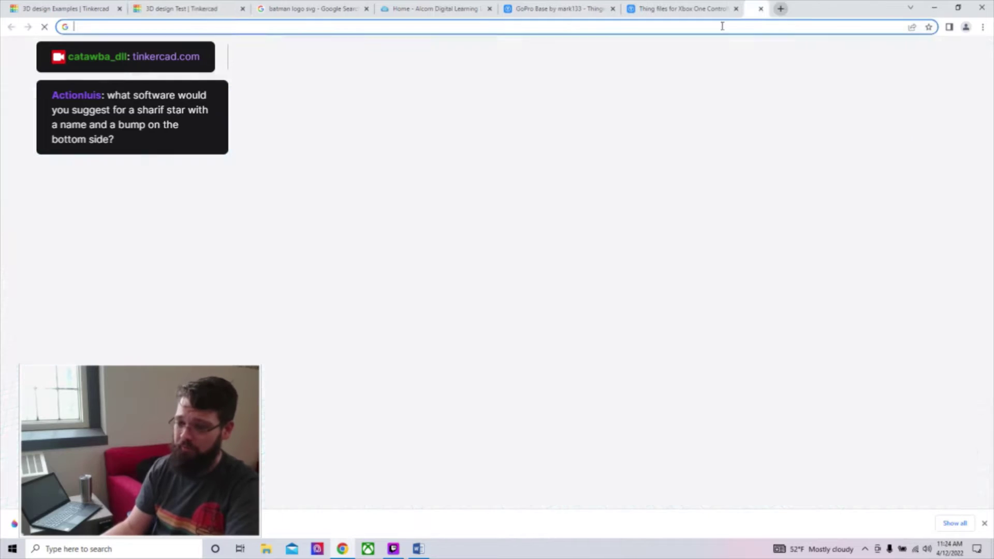
type("dimen")
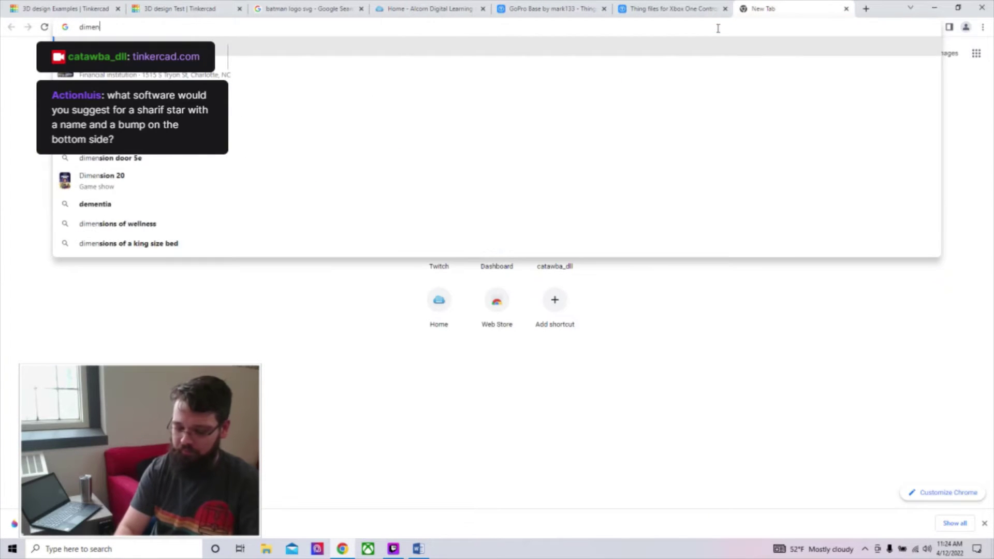
type("sions of a dia")
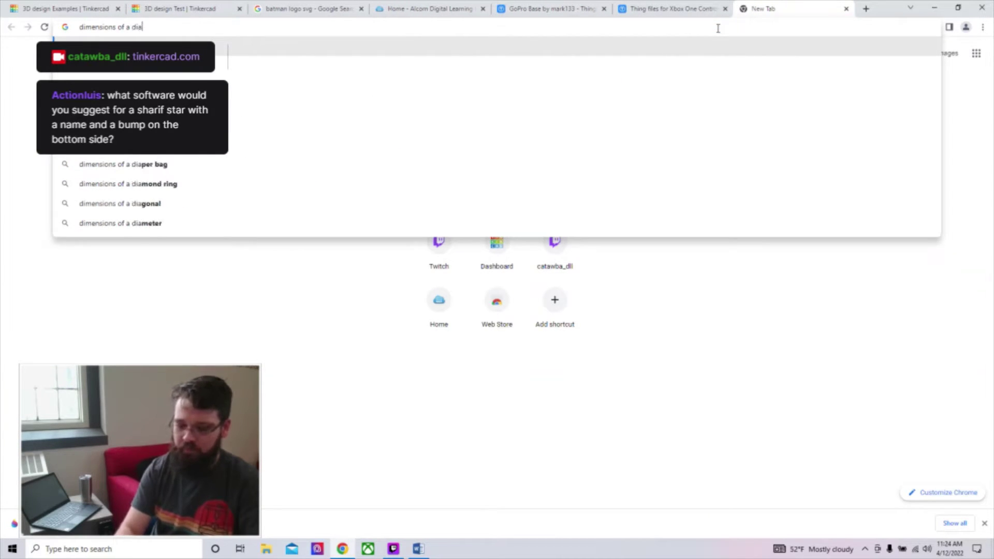
key("BackSpace")
key("BackSpace")
type("e")
key("Return")
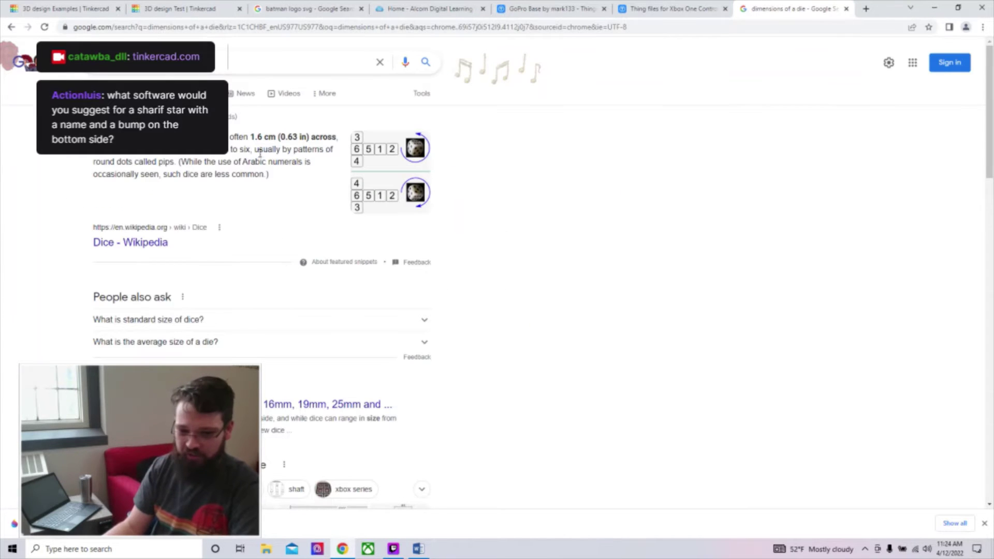
left_click_drag(263, 137, 249, 137)
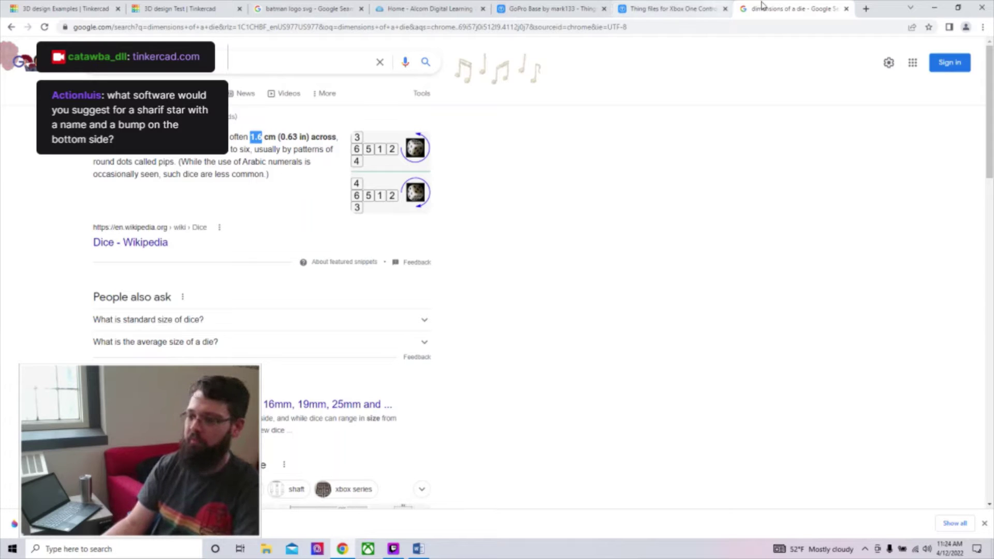
left_click(239, 3)
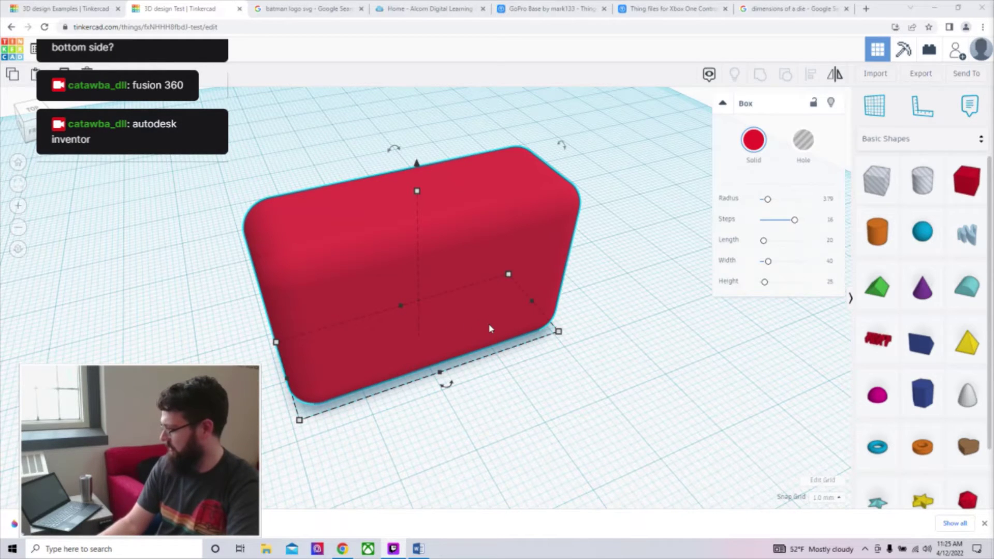
Step: Recolour the box green and then purple using the preset colours
left_click(760, 147)
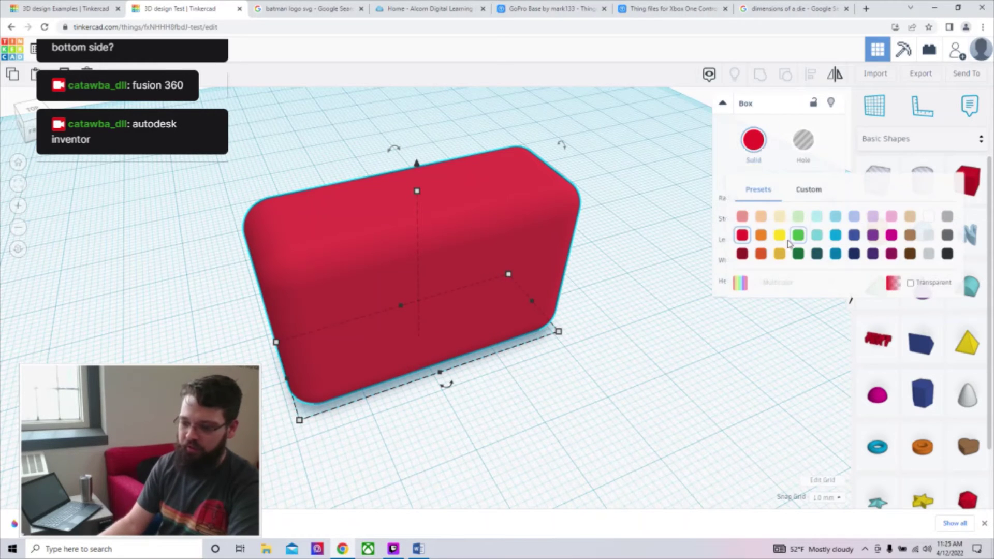
left_click(797, 236)
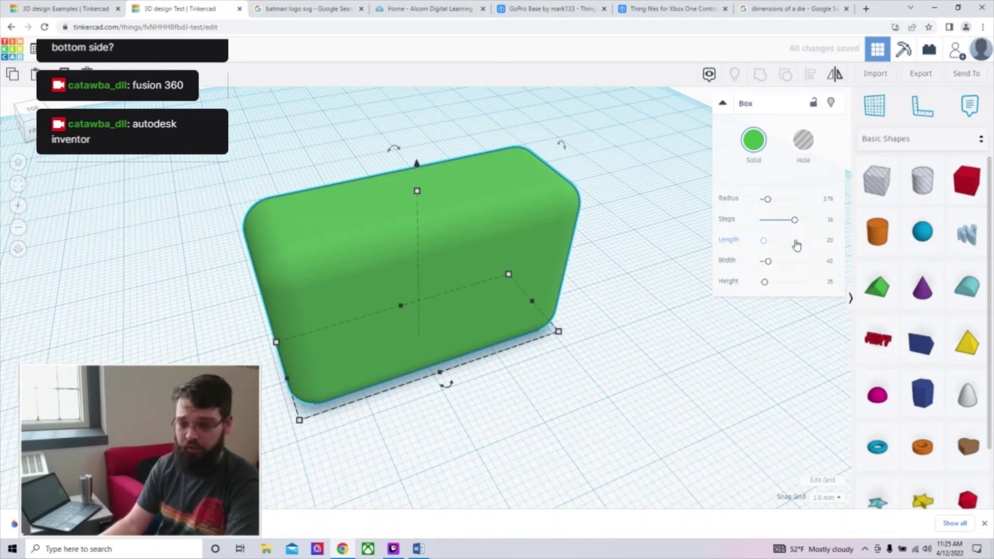
left_click(754, 141)
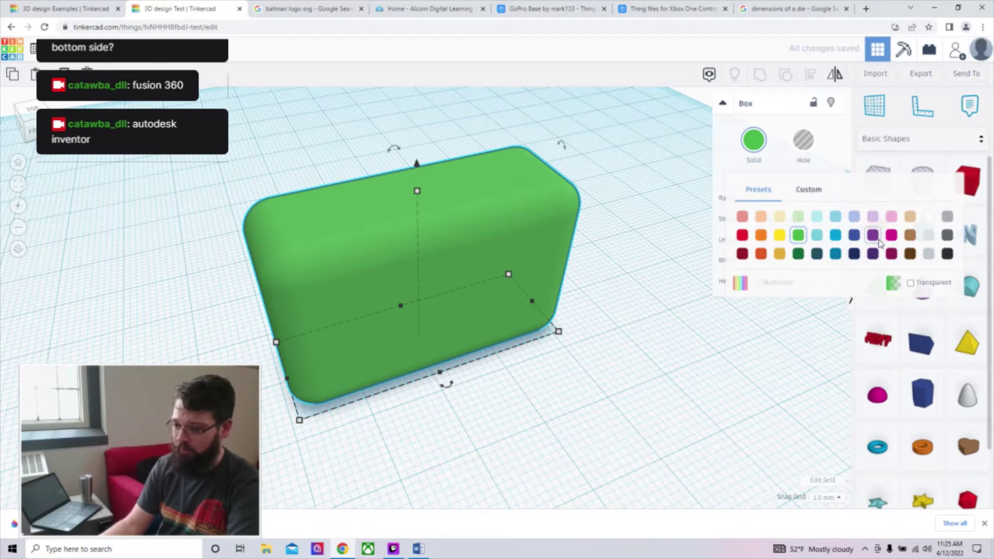
left_click(873, 235)
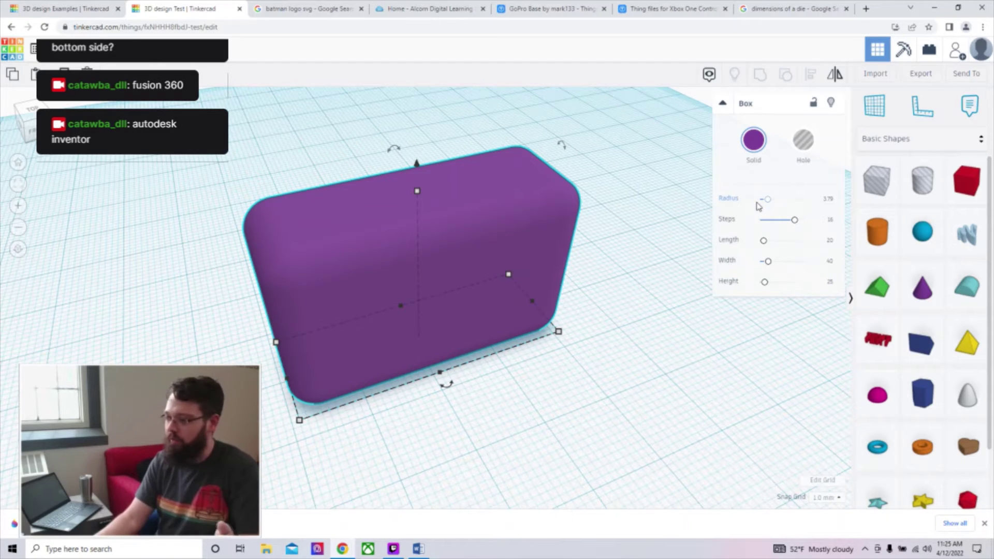
Step: Make the purple box transparent, turn transparency off again, and deselect the box
left_click(752, 145)
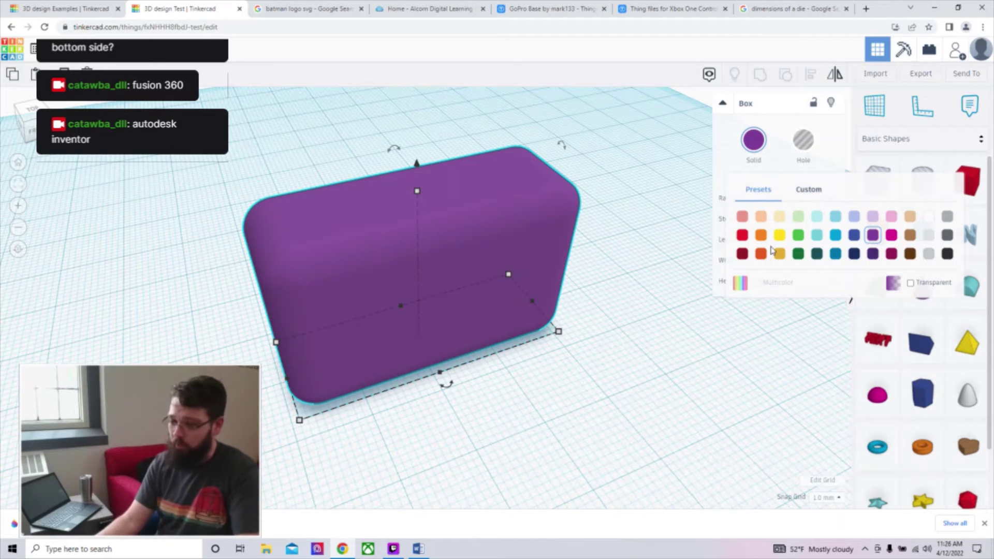
left_click(911, 283)
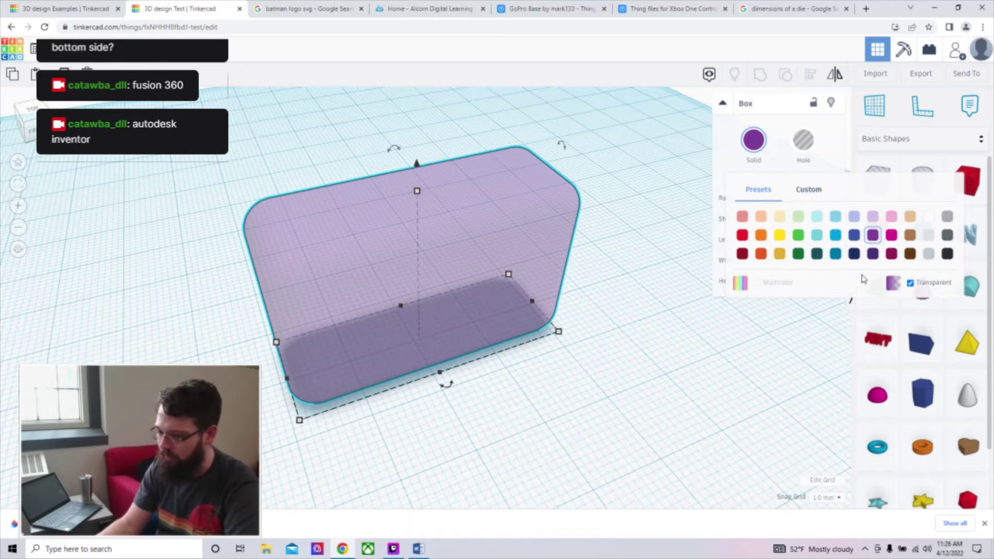
left_click(910, 283)
left_click(689, 164)
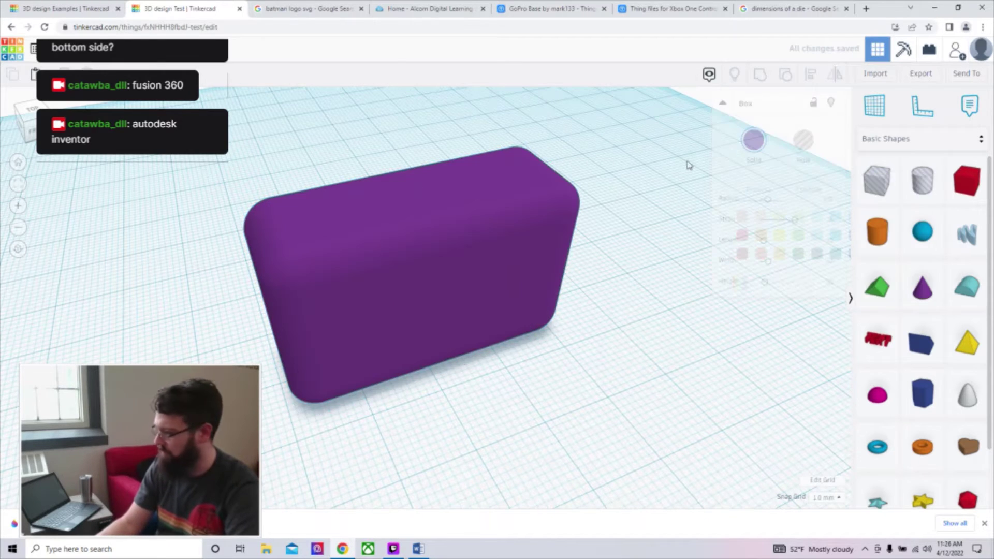
Step: Move the purple box about 25 mm sideways and 33 mm back toward the workplane's back-left corner
left_click(452, 246)
scroll(465, 309, "down", 5)
left_click_drag(363, 266, 218, 235)
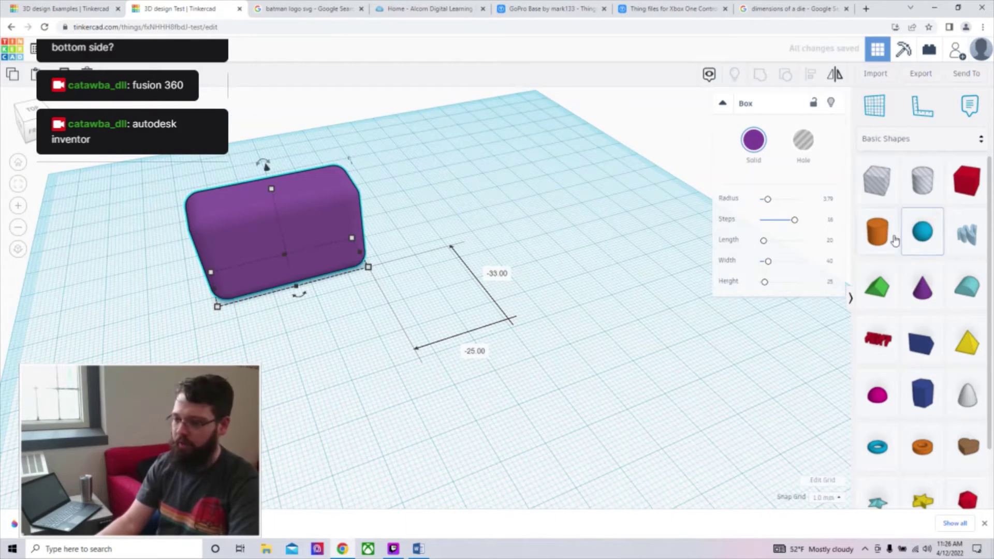
Step: Place an orange cylinder in front of the purple box and give it 12 sides and a 2.5 bevel
left_click_drag(889, 242, 530, 415)
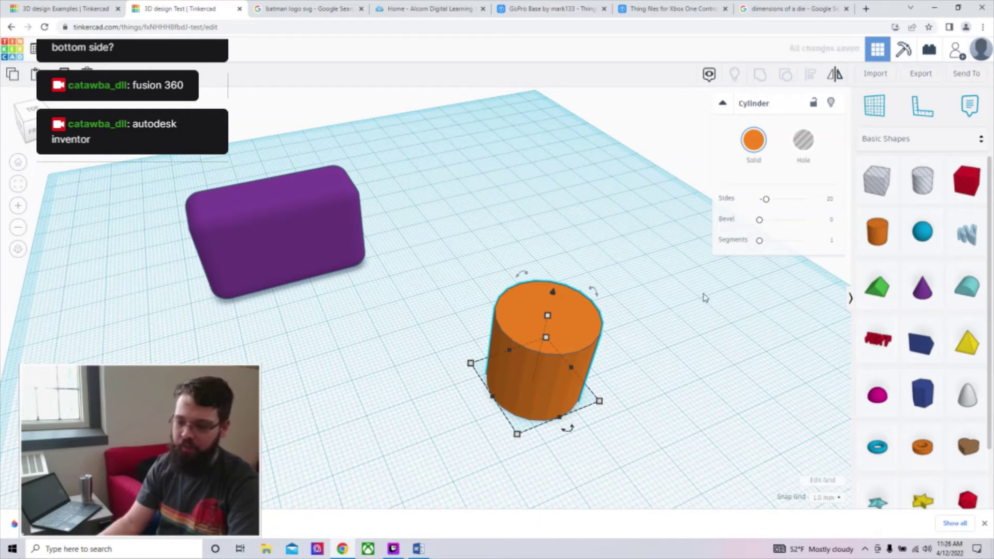
mouse_move(766, 204)
left_mouse_down()
mouse_move(782, 205)
mouse_move(750, 204)
left_mouse_up()
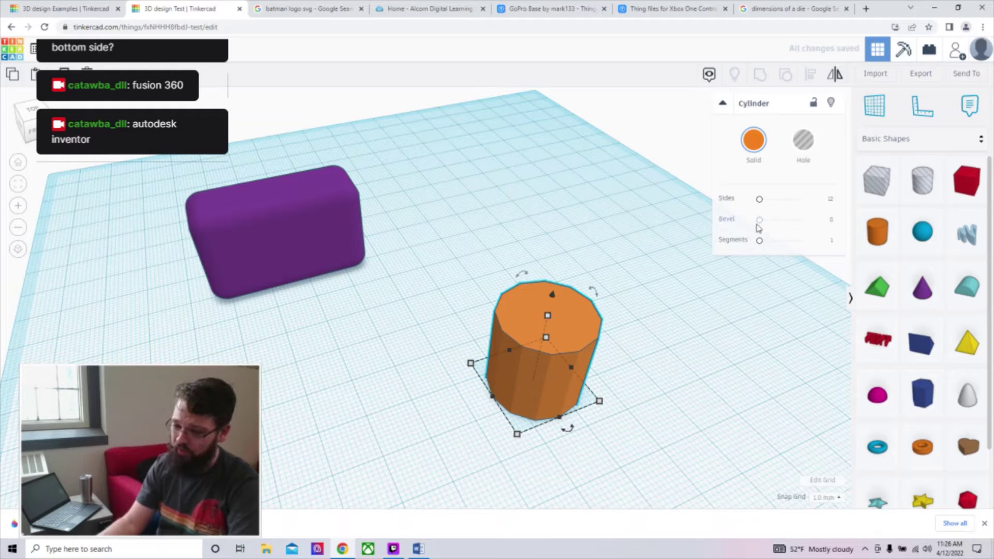
left_click_drag(760, 220, 816, 232)
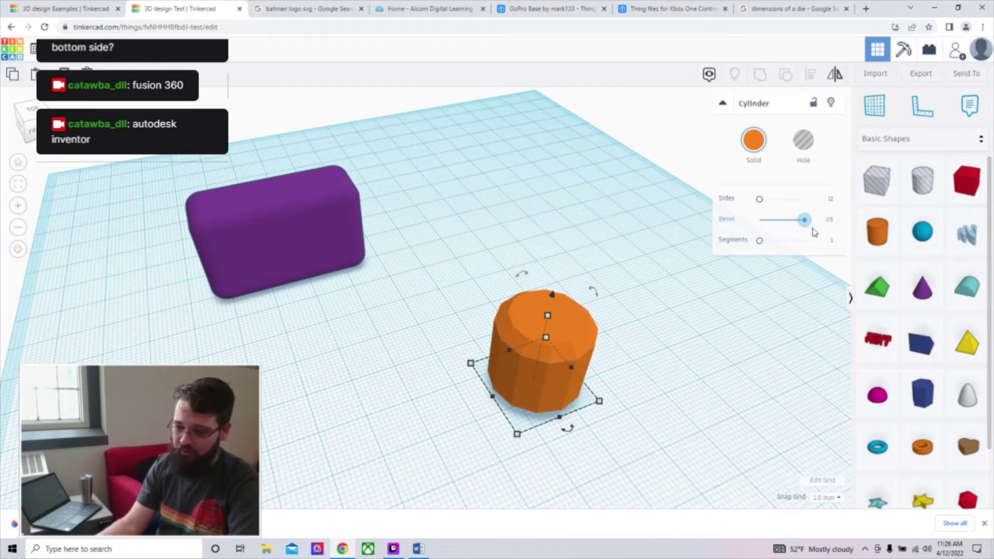
Step: Lower the cylinder's height and move it about 47 mm back and 27 mm sideways, beside the purple box
left_click_drag(548, 316, 552, 346)
right_click_drag(600, 381, 617, 434)
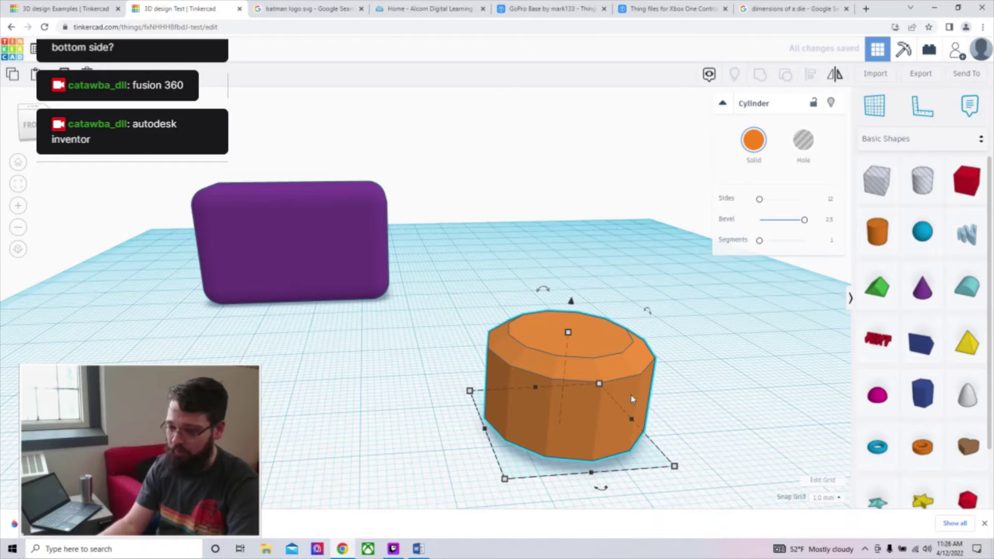
scroll(650, 439, "down", 3)
left_click_drag(551, 317, 586, 258)
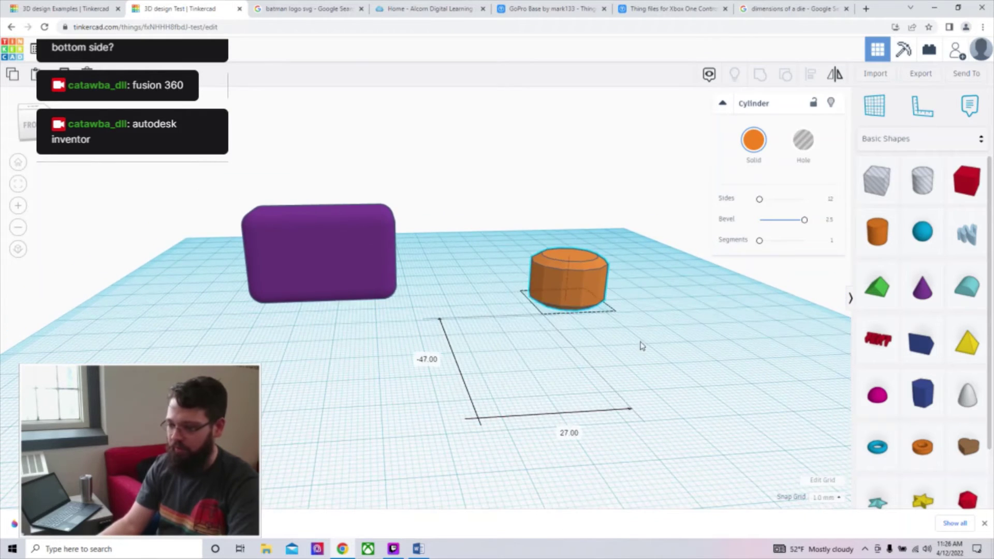
Step: Place a blue sphere in front of the other shapes and delete it
scroll(725, 316, "down", 1)
left_click_drag(923, 232, 512, 422)
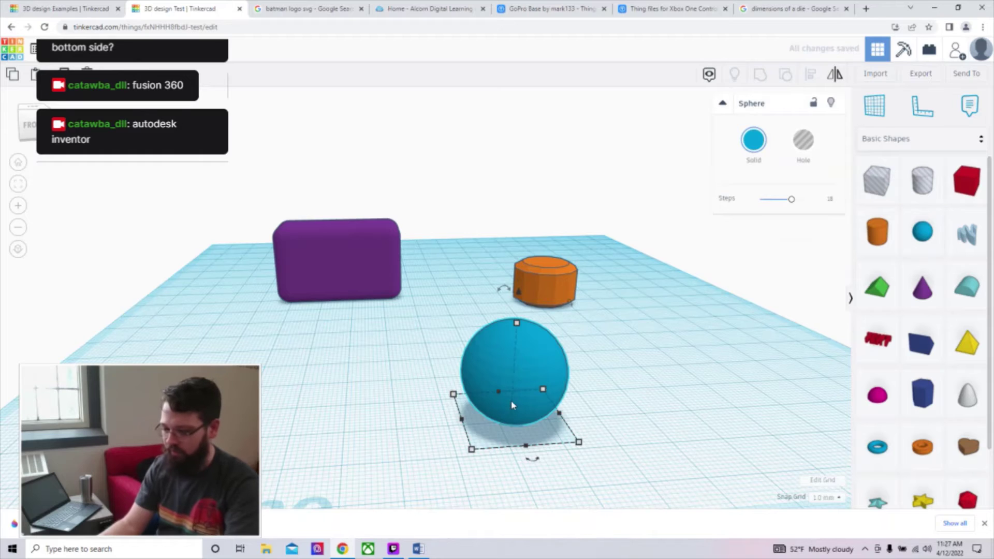
key("Delete")
Step: Place a star in front of the other shapes and set 12 points, a radius of 30.01 and an inner radius of 0.62
scroll(927, 414, "down", 2)
left_click_drag(879, 433, 484, 376)
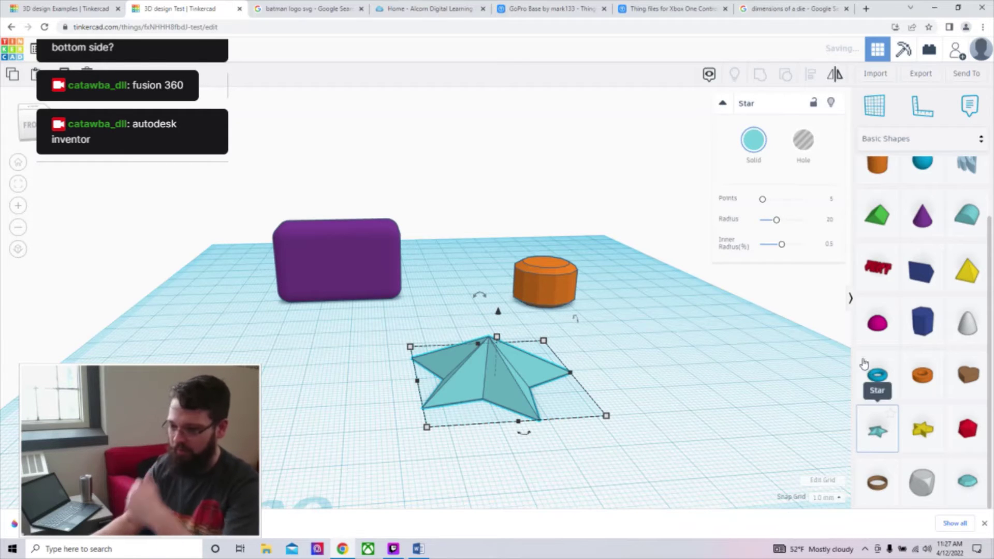
left_click_drag(764, 200, 791, 225)
scroll(441, 342, "up", 2)
scroll(441, 341, "down", 1)
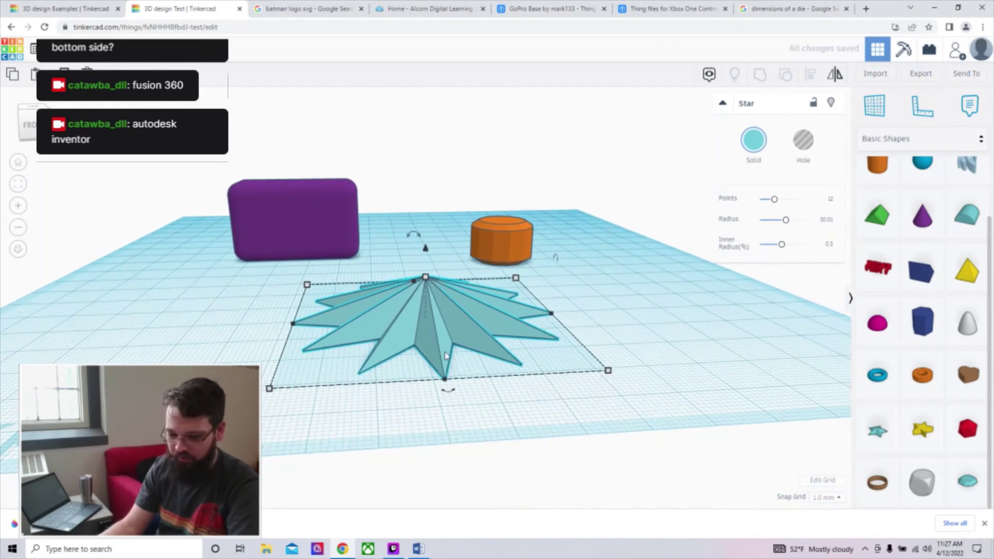
scroll(446, 363, "up", 3)
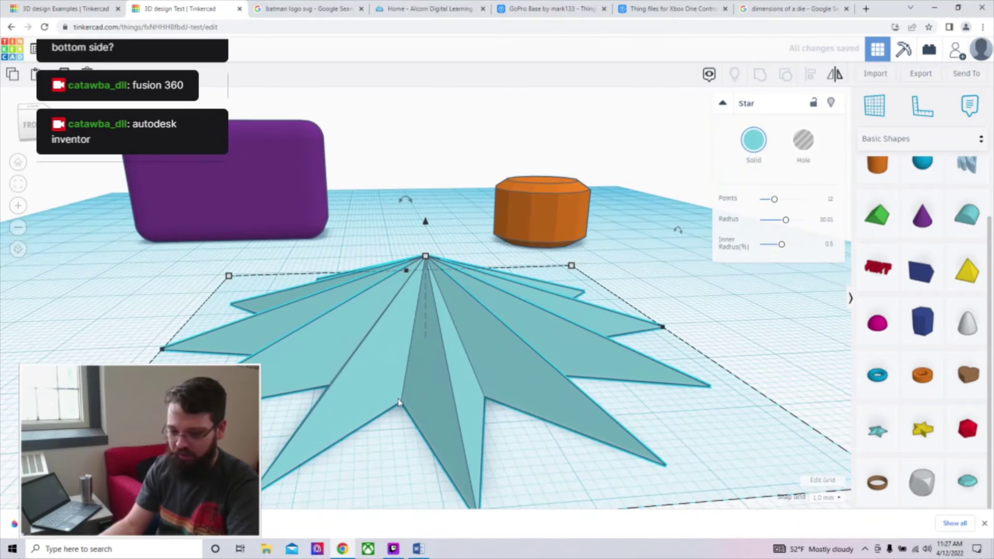
mouse_move(775, 247)
left_mouse_down()
mouse_move(765, 249)
mouse_move(787, 250)
left_mouse_up()
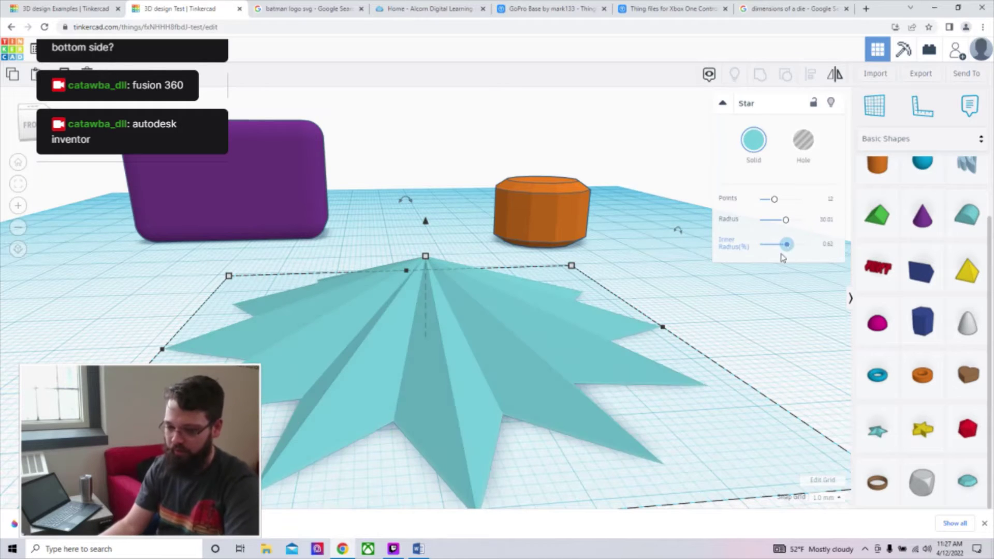
right_click_drag(541, 325, 503, 251)
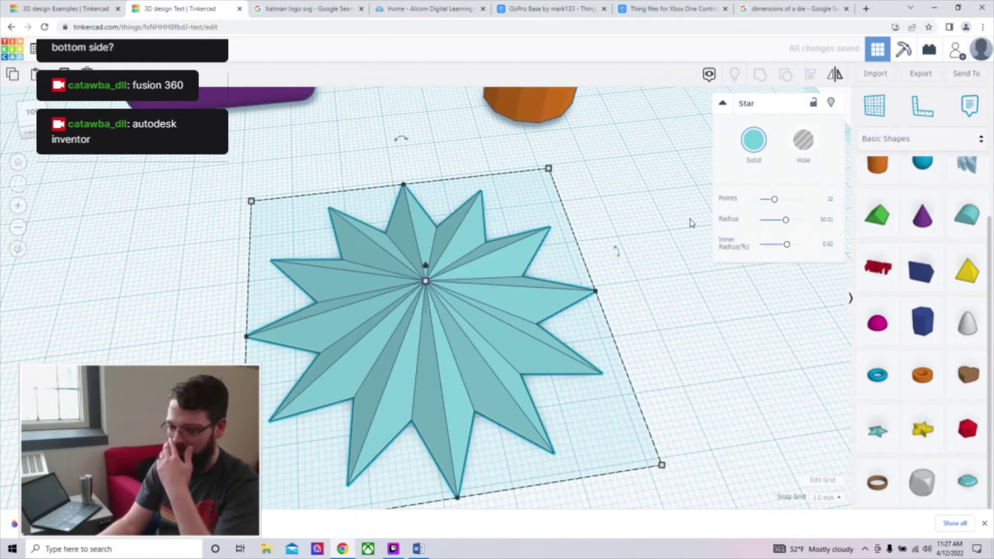
Step: Shift the star toward the workplane's left side, in front of the purple box, and delete it
scroll(580, 319, "down", 5)
left_click_drag(381, 294, 287, 257)
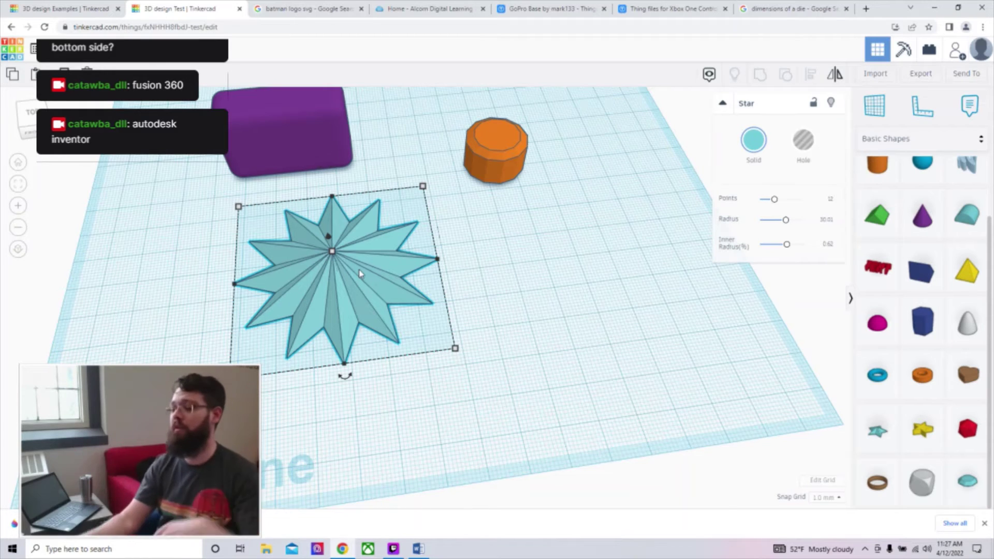
left_click_drag(388, 278, 345, 275)
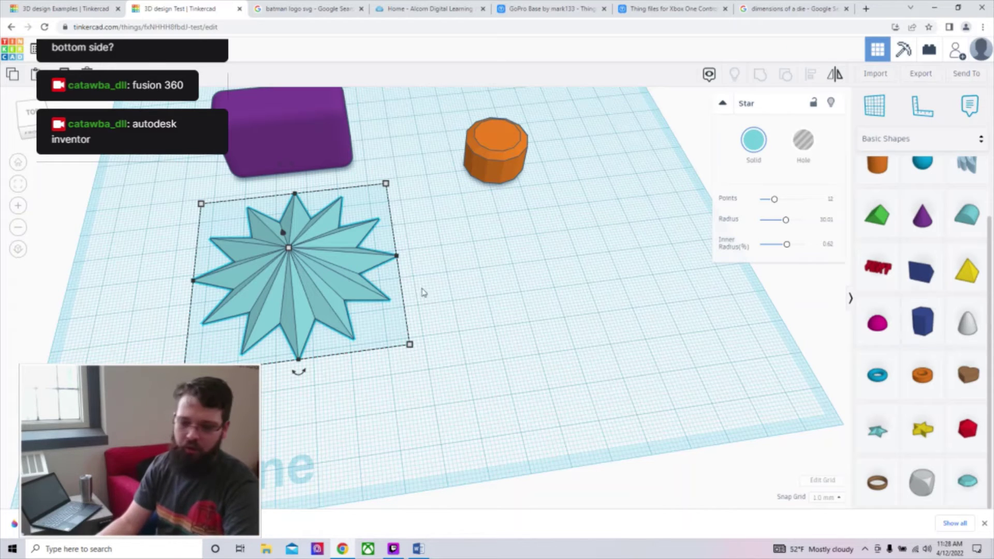
key("Delete")
Step: Place a Scribble shape in front of the other shapes, draw a random squiggle, and undo it
scroll(932, 305, "up", 2)
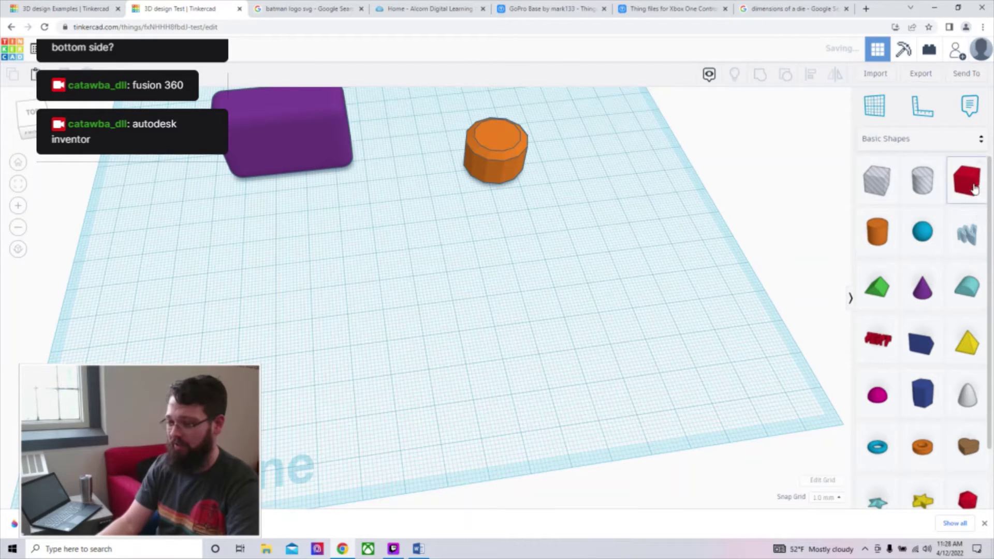
left_click_drag(716, 294, 404, 311)
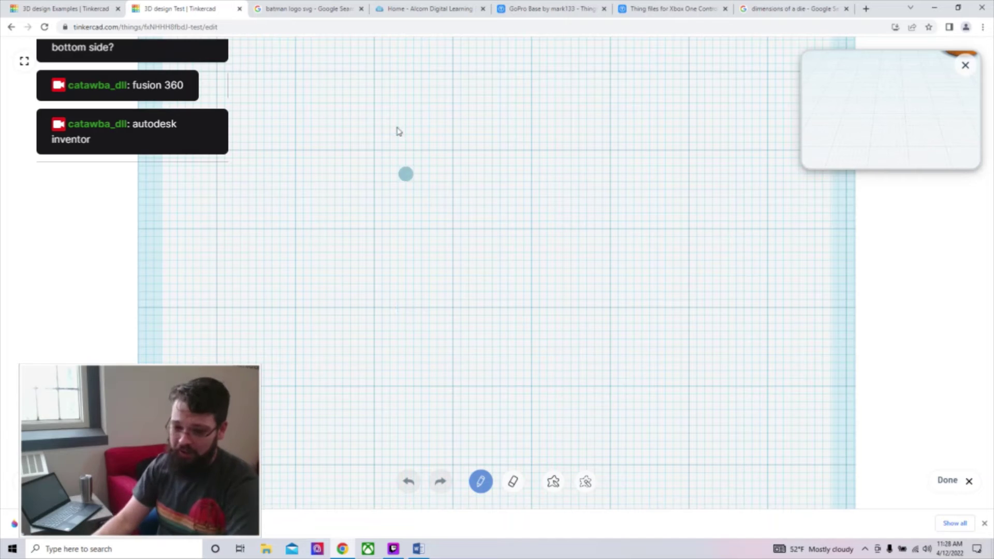
mouse_move(316, 203)
left_mouse_down()
mouse_move(593, 130)
mouse_move(528, 318)
mouse_move(377, 390)
mouse_move(527, 224)
mouse_move(413, 139)
mouse_move(494, 162)
left_mouse_up()
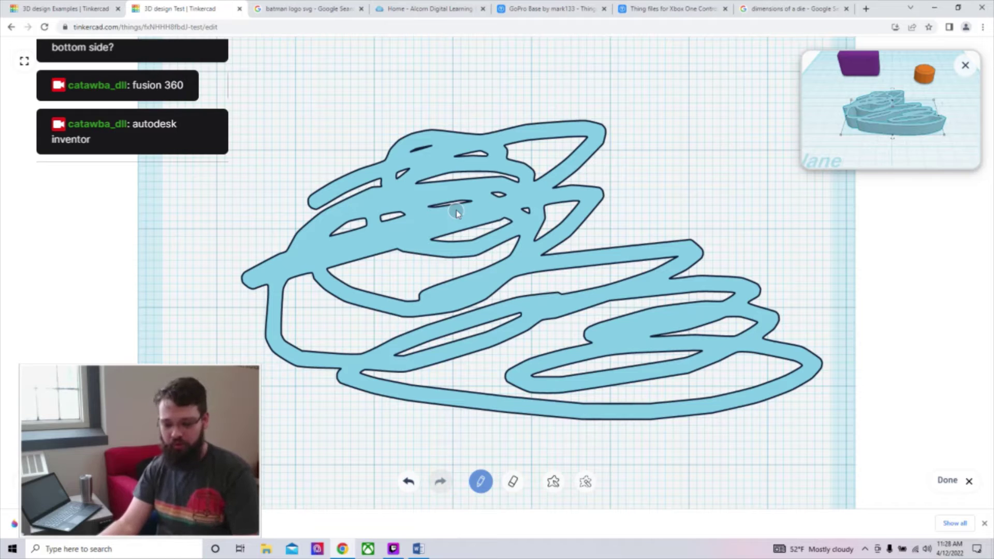
key("ctrl+z")
Step: Draw a four-letter first name freehand in block capitals across the upper half of the scribble canvas
mouse_move(329, 196)
left_mouse_down()
mouse_move(342, 257)
mouse_move(422, 262)
mouse_move(493, 228)
mouse_move(508, 260)
mouse_move(482, 234)
mouse_move(495, 234)
left_mouse_up()
left_click_drag(569, 206, 572, 263)
left_click_drag(601, 194, 603, 256)
left_click_drag(650, 191, 654, 263)
left_click_drag(605, 228, 644, 234)
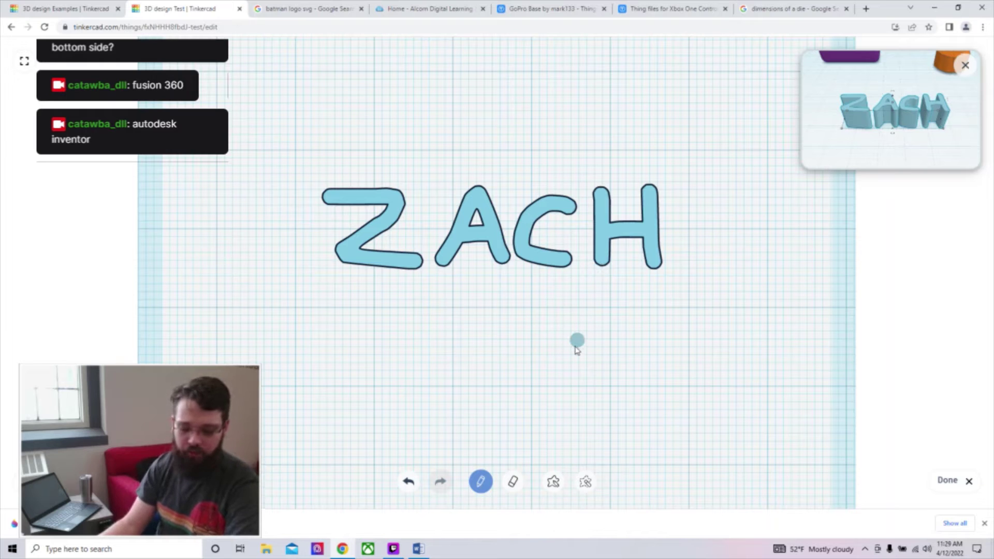
Step: Undo and restore the last letter's final stroke, and erase the crossbar of the second letter in the scribbled name
key("ctrl+z")
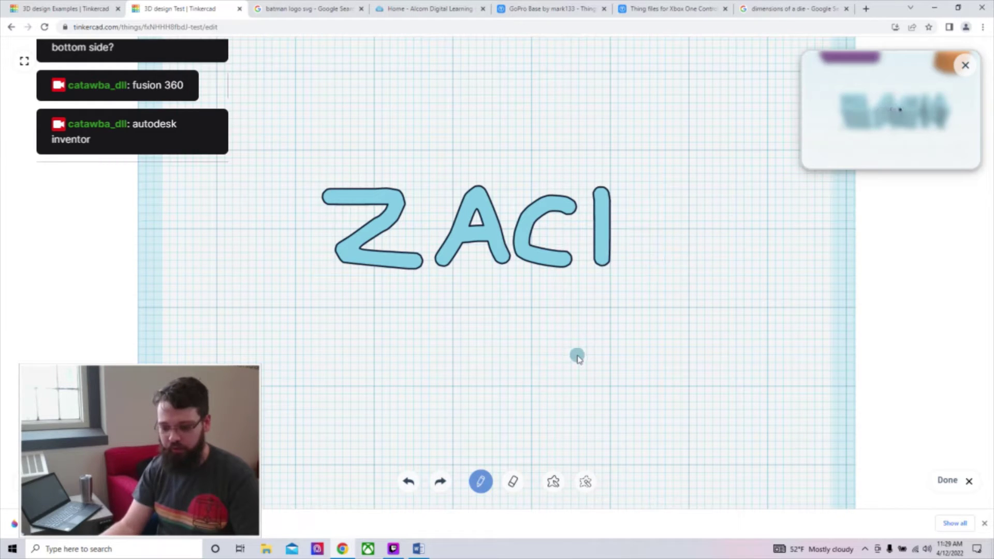
key("ctrl+y")
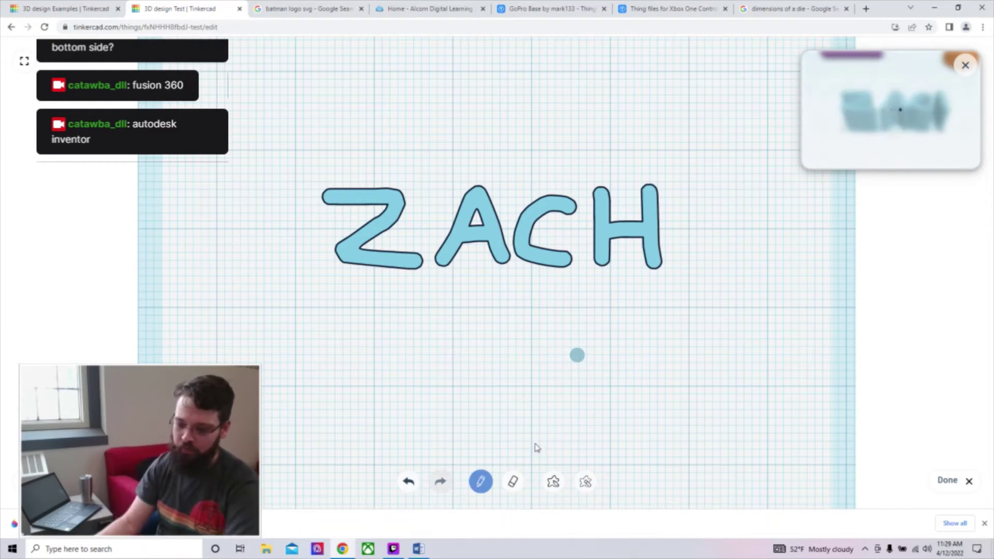
left_click(513, 483)
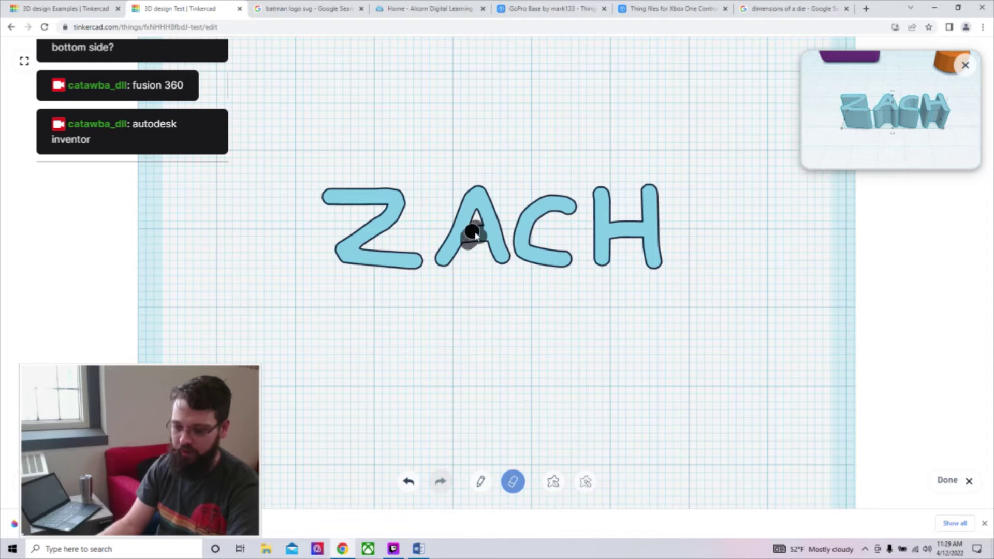
left_click_drag(482, 240, 477, 317)
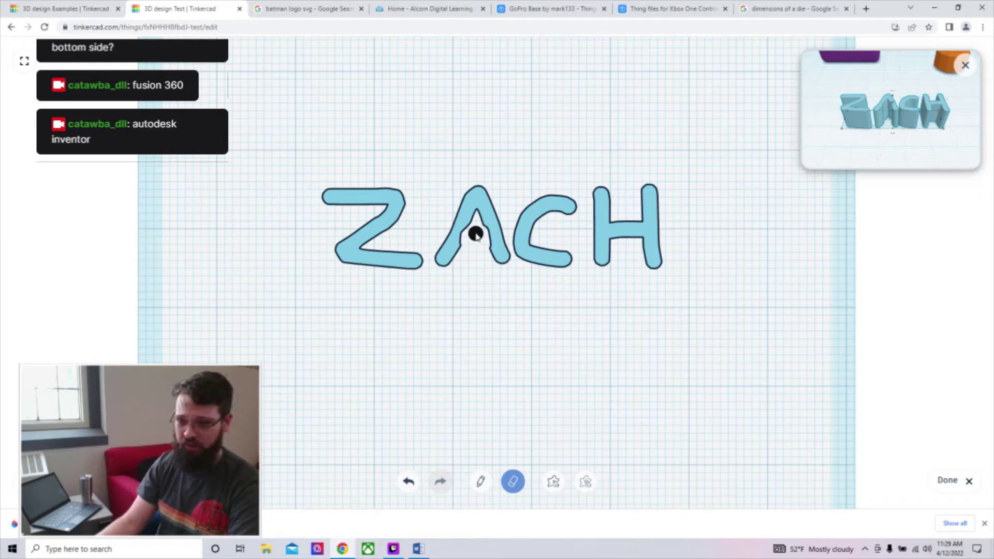
mouse_move(488, 239)
left_mouse_down()
mouse_move(464, 236)
mouse_move(507, 302)
left_mouse_up()
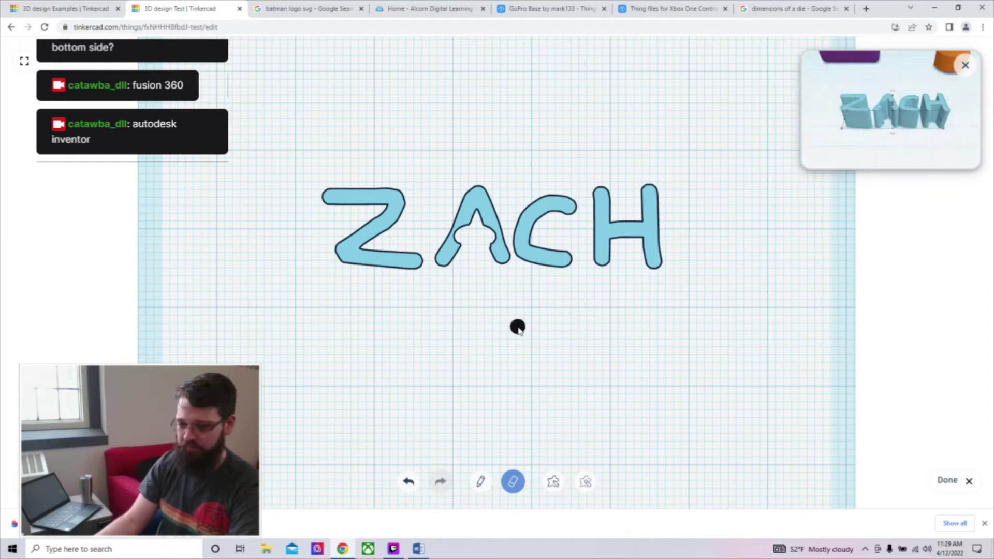
Step: Draw a filled, six-petal flower shape below the lettering and clear the whole scribble canvas with the shape eraser
left_click(555, 485)
mouse_move(443, 363)
left_mouse_down()
mouse_move(478, 374)
mouse_move(524, 347)
mouse_move(501, 391)
mouse_move(544, 411)
mouse_move(501, 410)
left_mouse_up()
left_click_drag(523, 445, 463, 400)
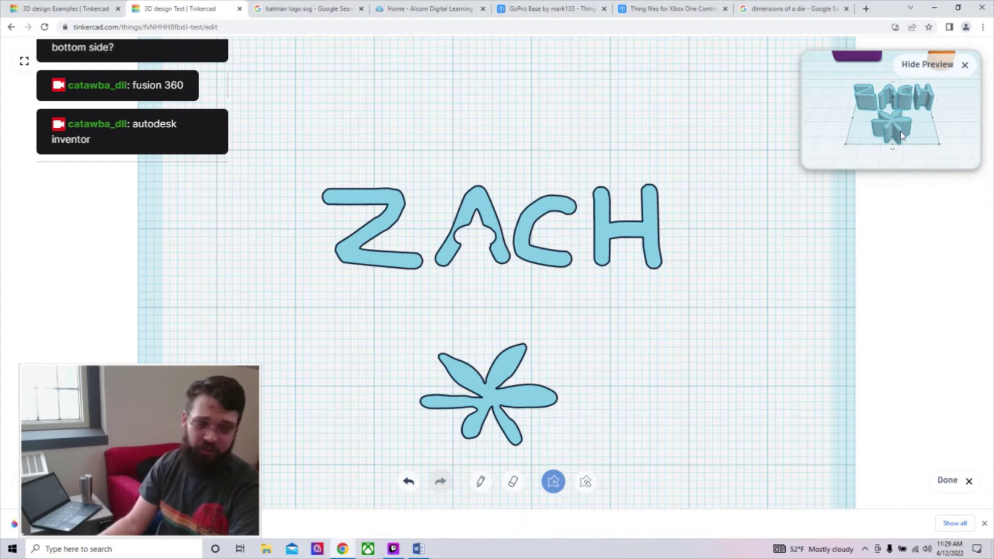
left_click(585, 484)
left_click_drag(576, 444, 399, 438)
mouse_move(203, 264)
left_mouse_down()
mouse_move(682, 169)
mouse_move(567, 446)
left_mouse_up()
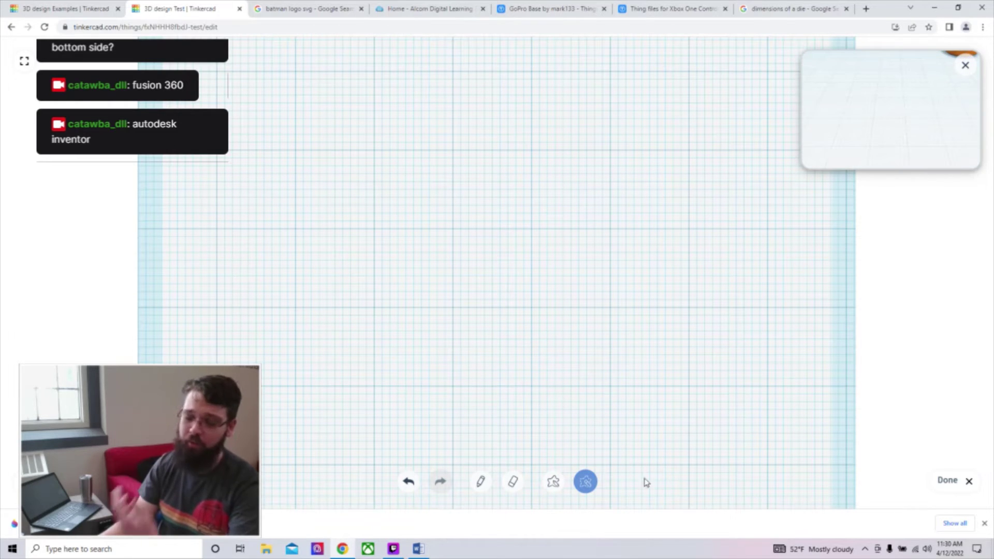
Step: Draw a large, irregular filled blob in the middle of the scribble canvas and cut a small irregular hole in its upper half
left_click(553, 482)
mouse_move(483, 336)
left_mouse_down()
mouse_move(417, 295)
mouse_move(371, 207)
left_mouse_up()
mouse_move(438, 150)
left_mouse_down()
mouse_move(675, 237)
mouse_move(590, 390)
mouse_move(473, 398)
mouse_move(454, 357)
left_mouse_up()
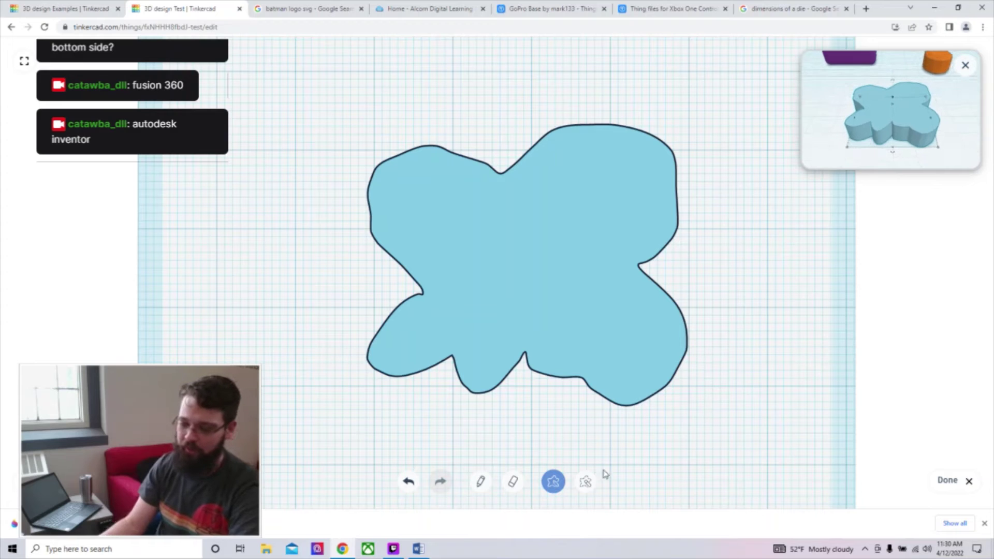
left_click(590, 482)
mouse_move(542, 217)
left_mouse_down()
mouse_move(617, 221)
mouse_move(586, 273)
mouse_move(546, 265)
mouse_move(531, 235)
left_mouse_up()
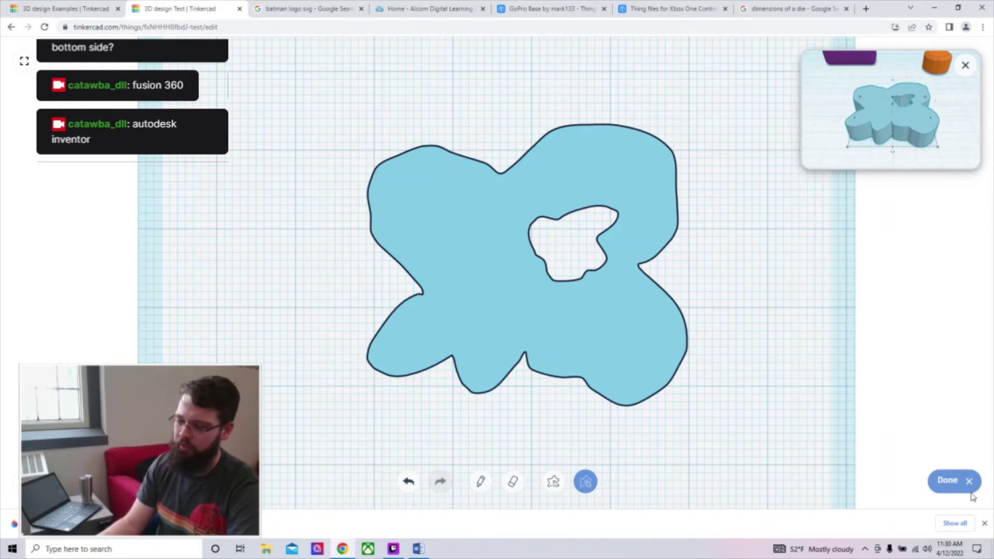
Step: Finish the scribble, reduce its height to 3.00 mm and scale its footprint down to about 29.51 by 29.03 mm
left_click(948, 481)
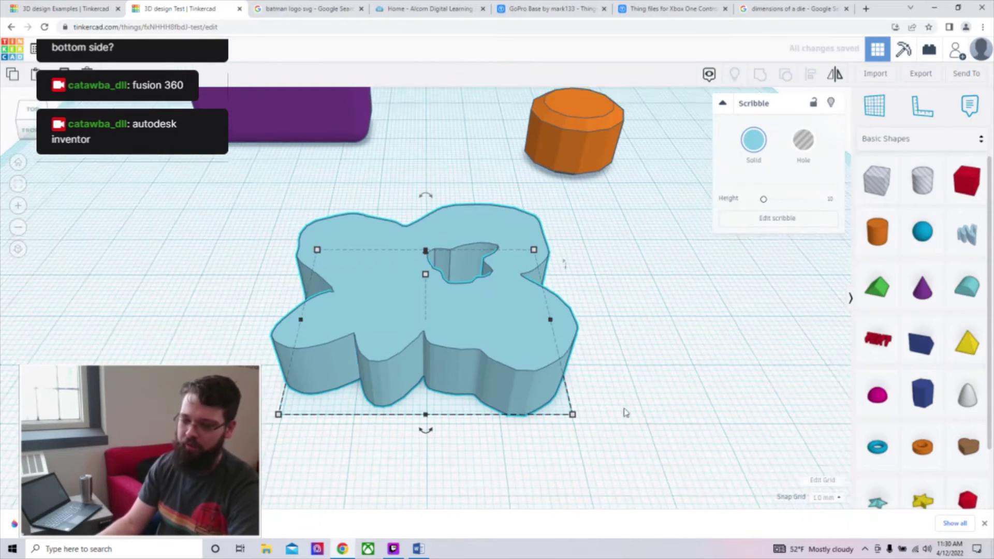
left_click_drag(426, 306, 427, 311)
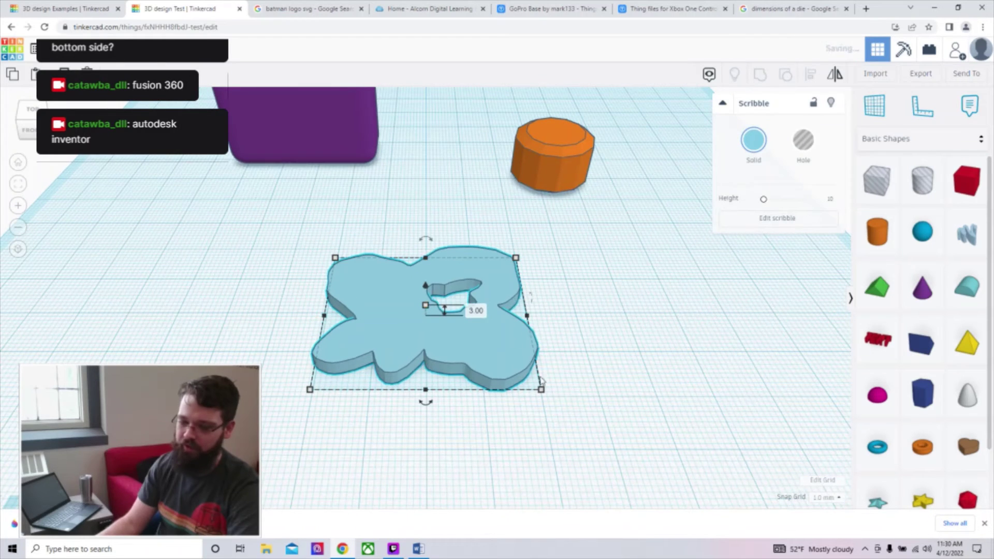
left_click_drag(541, 390, 476, 360)
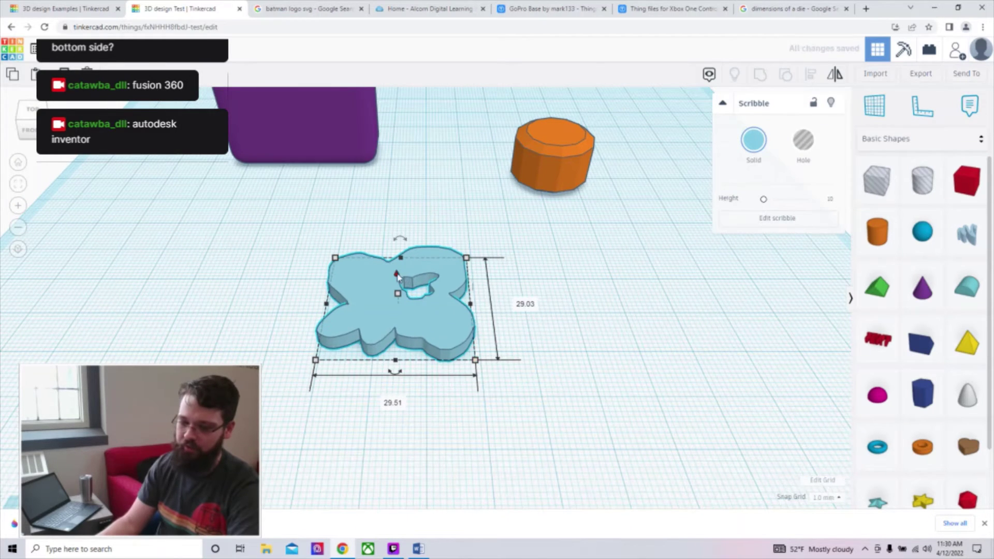
Step: Lift the scribble above the workplane, tilt it, and delete it
left_click_drag(398, 275, 395, 208)
left_click_drag(395, 315, 407, 318)
mouse_move(409, 166)
left_mouse_down()
mouse_move(480, 220)
mouse_move(487, 241)
left_mouse_up()
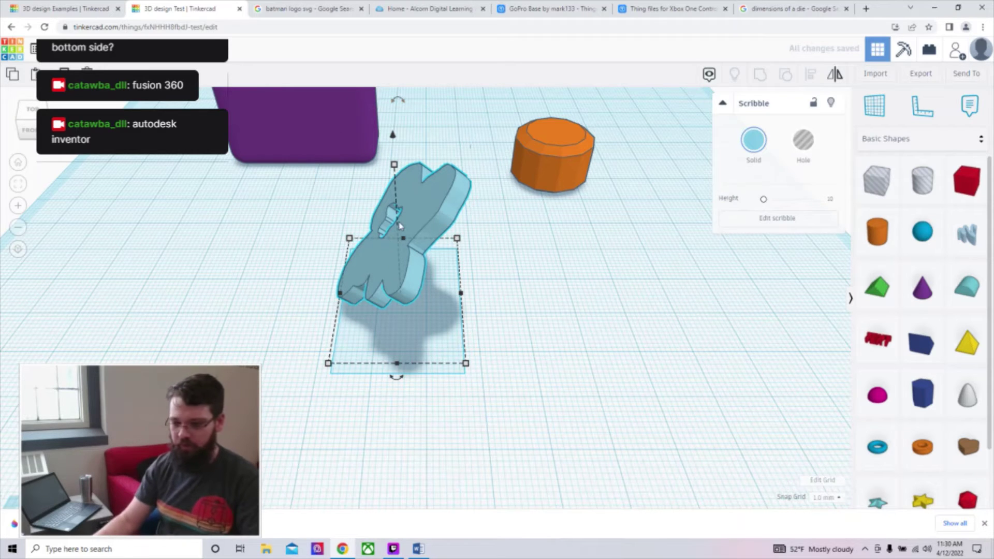
key("Delete")
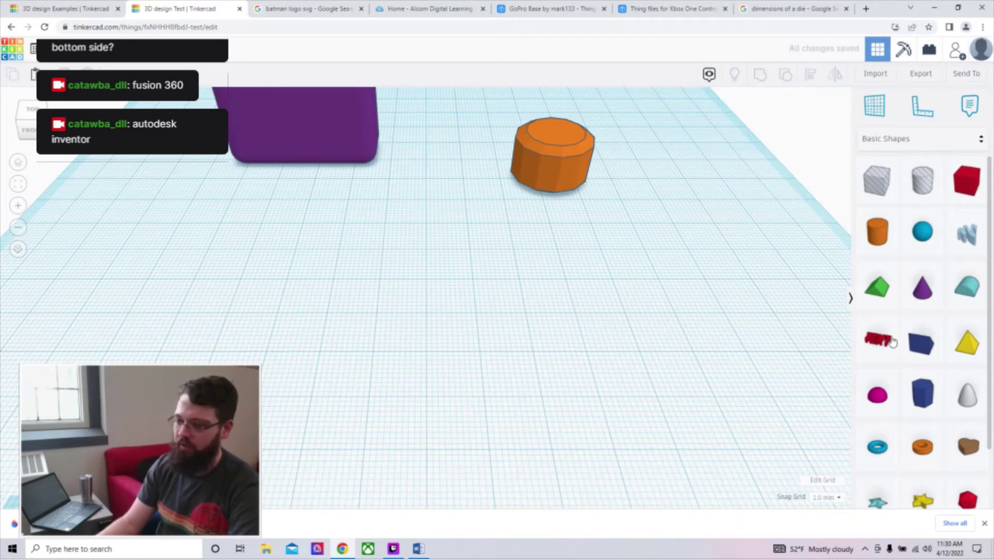
Step: Place a Text shape reading DLL in front of the other shapes and set its font to Sans Mono, trying Sans first
left_click_drag(886, 348, 422, 314)
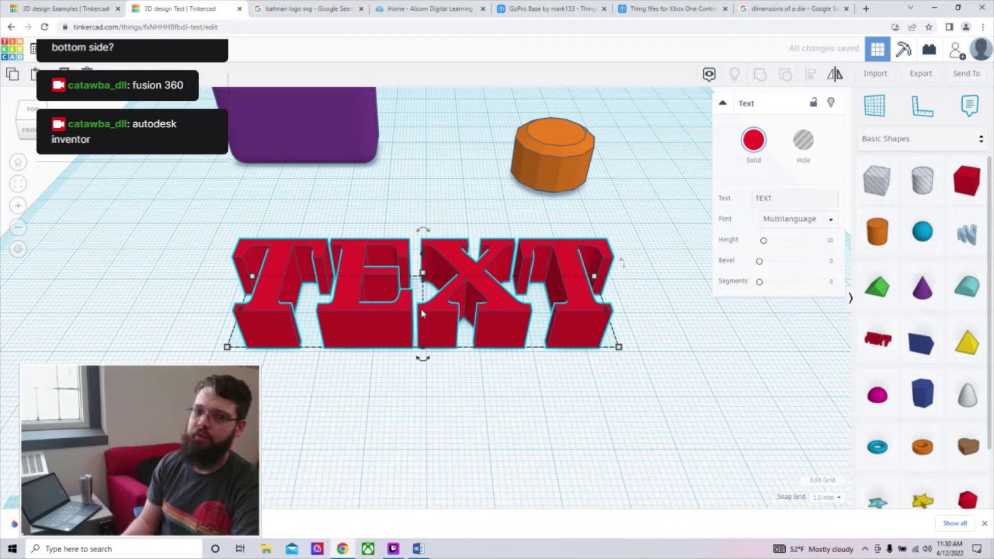
left_click(781, 195)
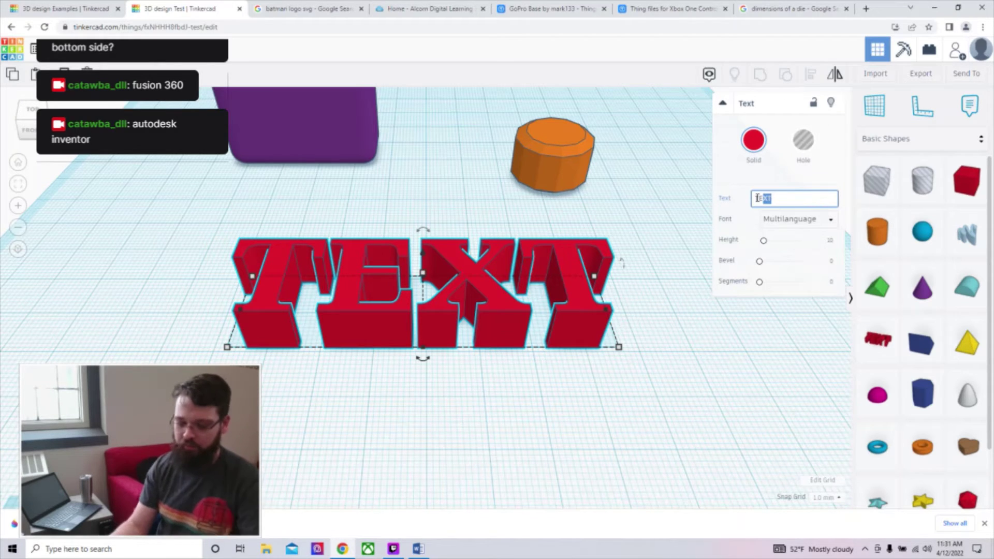
type("DLL")
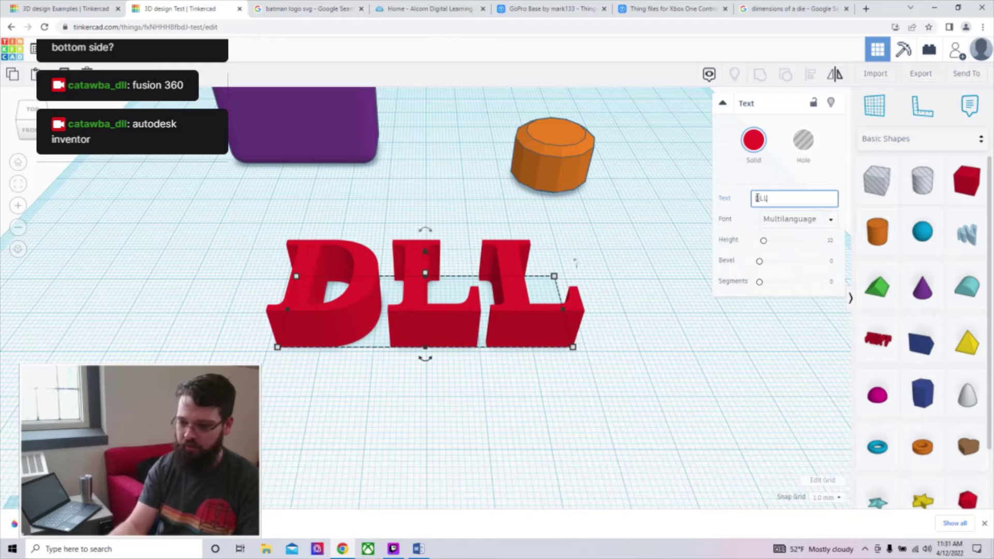
left_click(796, 230)
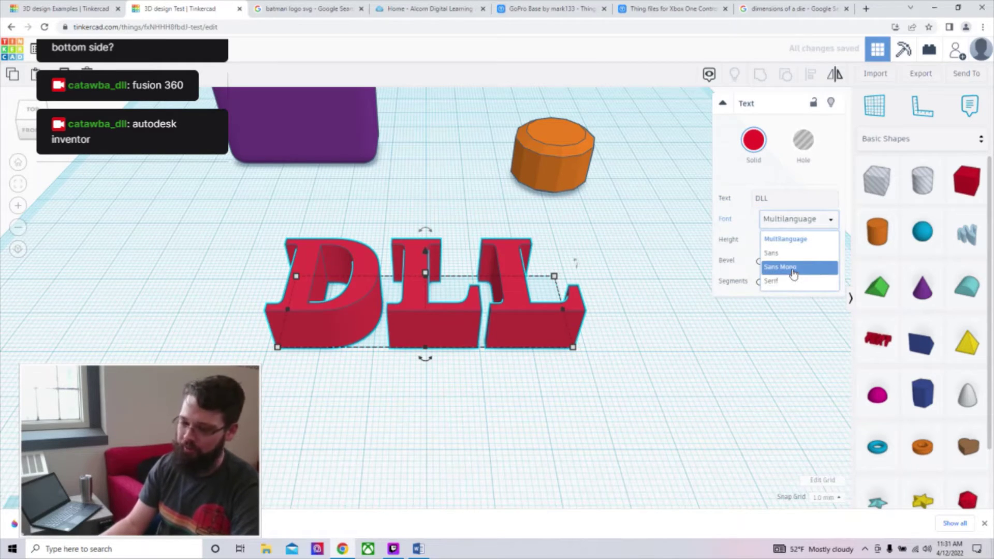
left_click(788, 253)
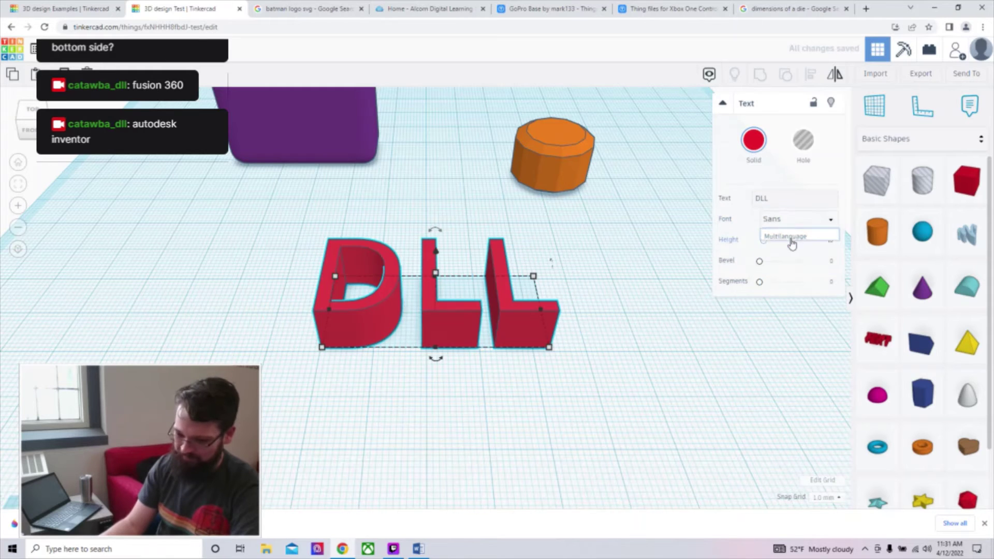
left_click(796, 219)
left_click(785, 266)
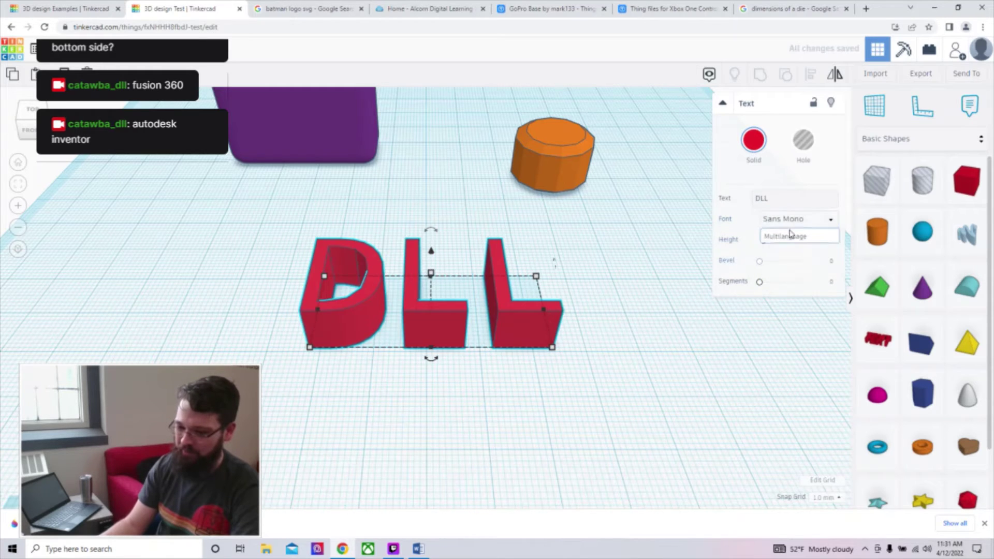
left_click(795, 219)
left_click(784, 268)
Step: Set the text's height to 42.01, bevel to 1.22 and segments to 2, and reduce the shape's overall height to 10.00 mm
left_click_drag(764, 240, 777, 286)
scroll(705, 309, "down", 3)
left_click(580, 368)
left_click(422, 249)
left_click_drag(425, 158, 428, 294)
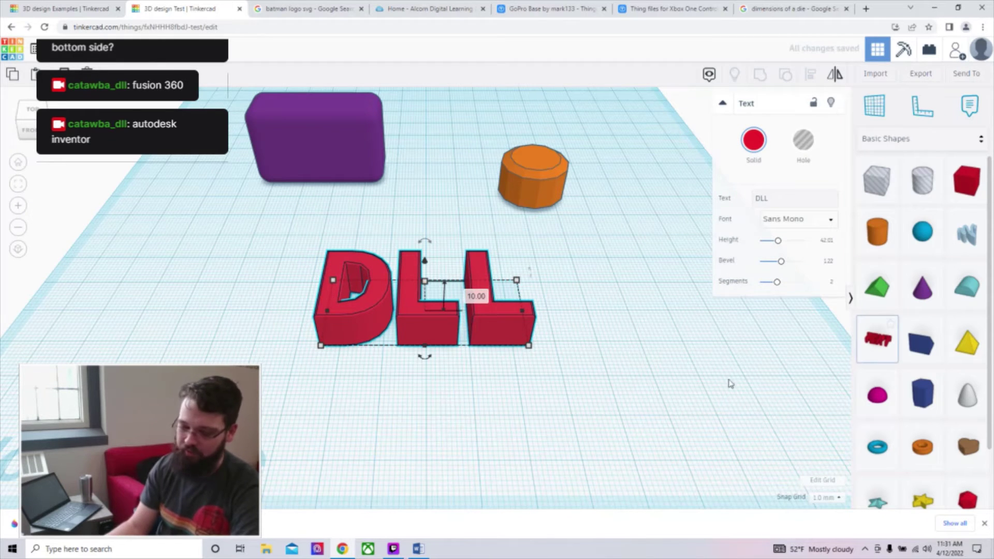
Step: Delete the DLL text and place a Ring in front of the other shapes
right_click_drag(526, 373, 537, 343)
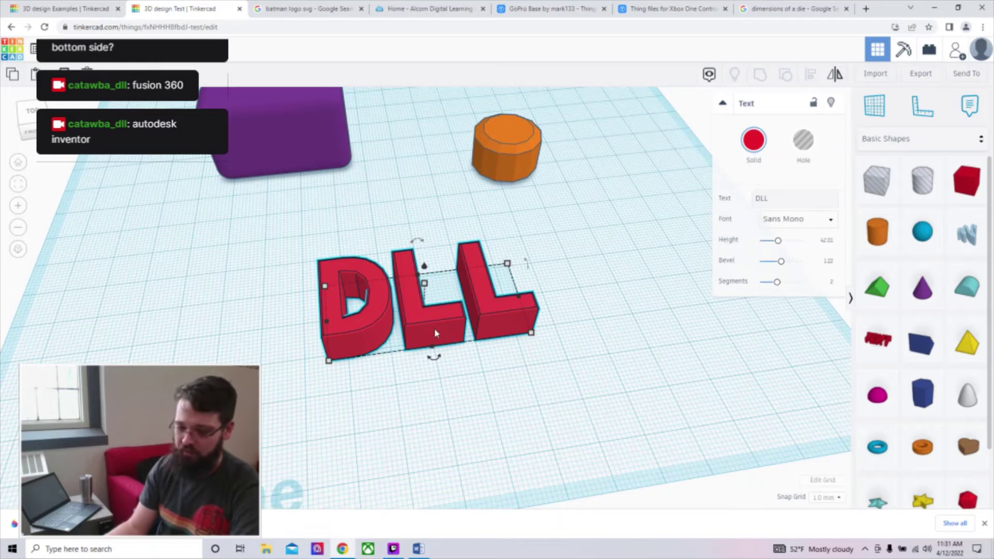
key("Delete")
scroll(942, 357, "down", 3)
scroll(968, 415, "up", 1)
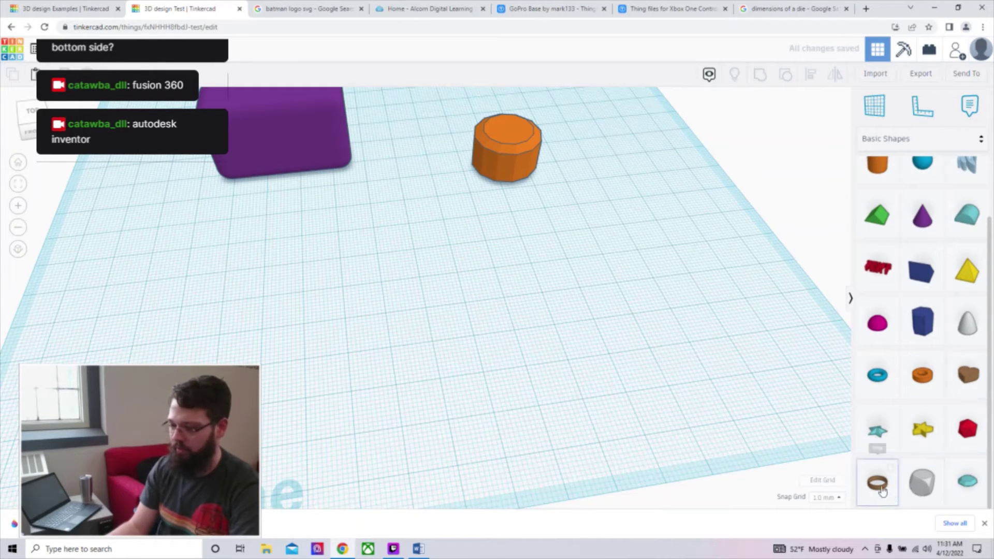
left_click_drag(879, 484, 440, 305)
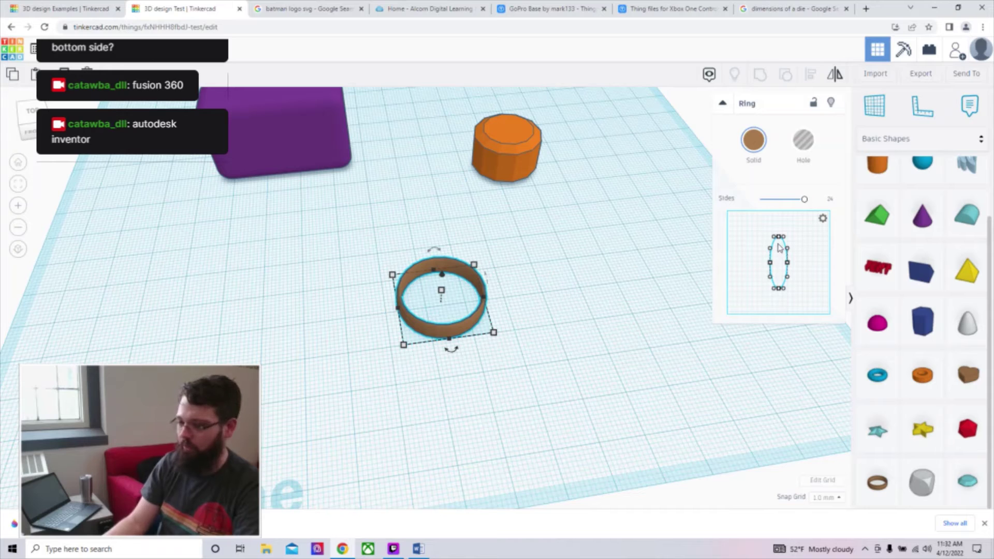
Step: Reshape the ring's profile with a wider top, an inner side bulging toward the centre and a concave outer side
left_click_drag(775, 241, 753, 242)
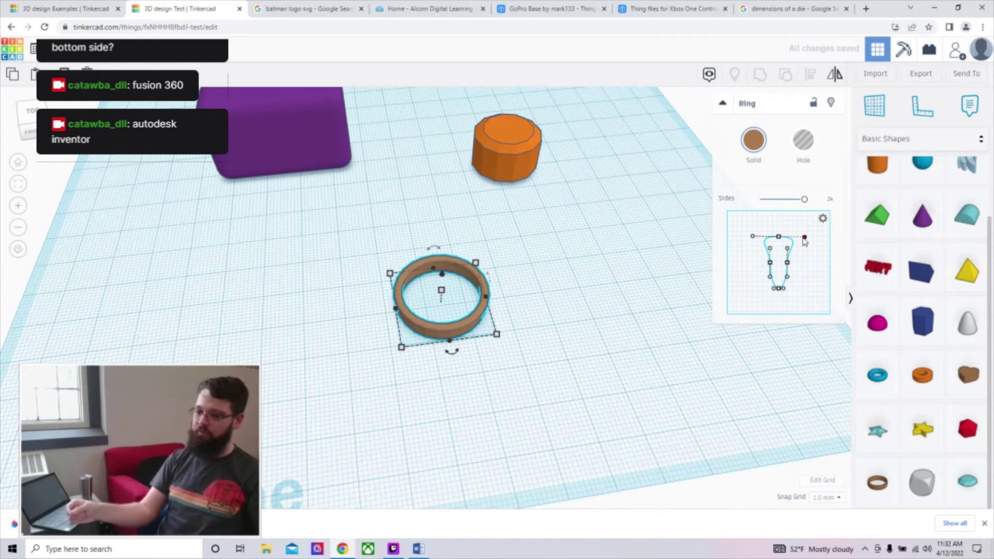
right_click_drag(458, 348, 433, 311)
scroll(475, 327, "up", 6)
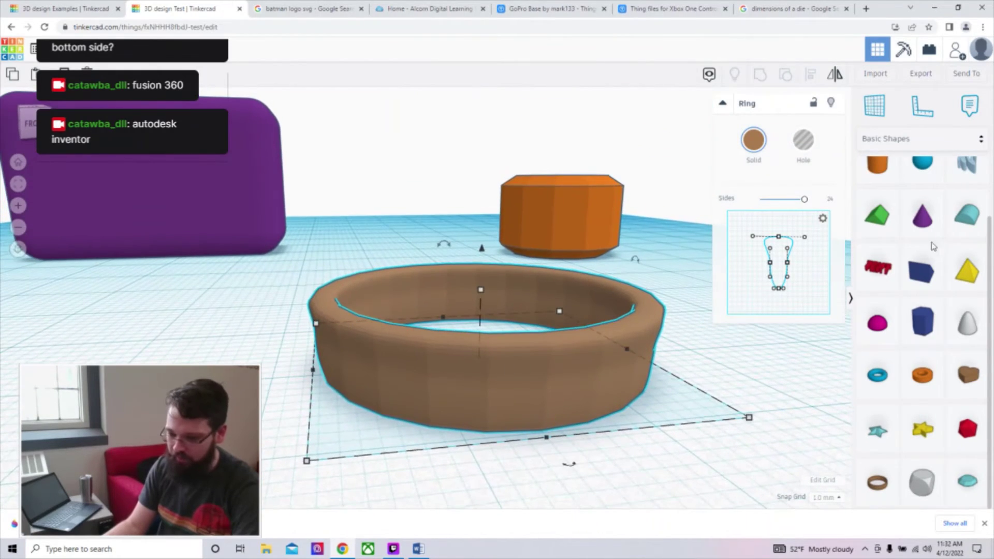
left_click_drag(762, 267, 748, 266)
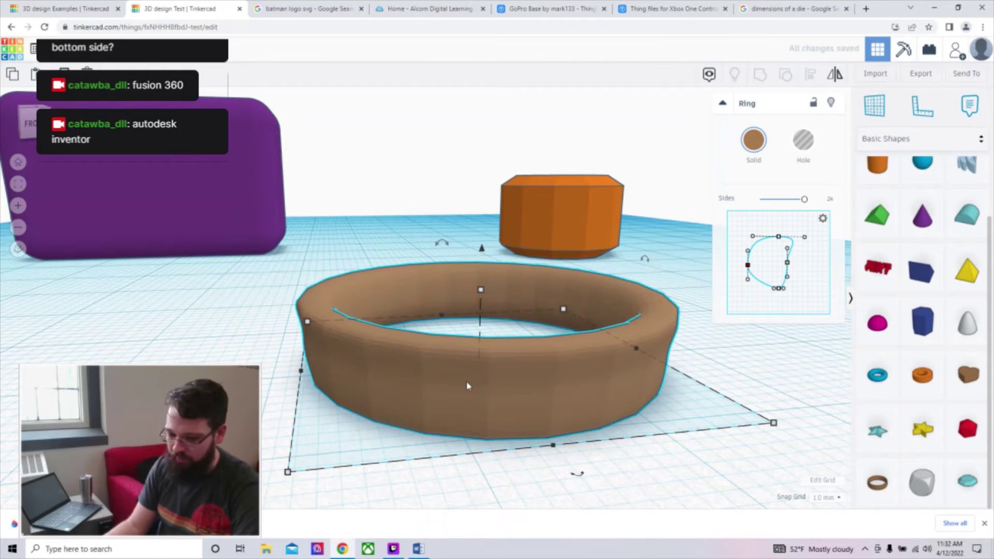
right_click_drag(446, 380, 417, 428)
left_click_drag(787, 262, 761, 265)
right_click_drag(662, 389, 505, 409)
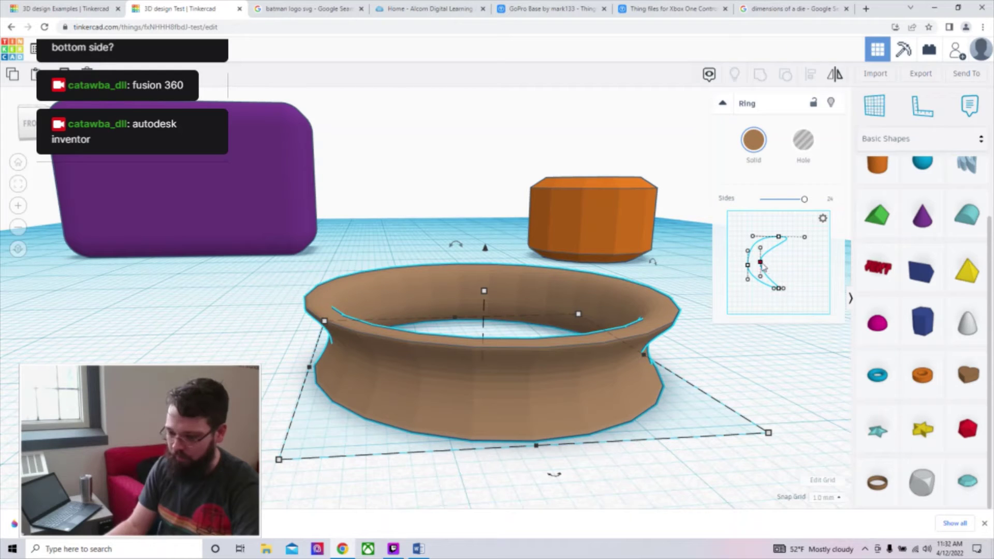
Step: Rework the ring's profile by lowering its bottom point, raising its top point and extending its outer side into a protruding flange
mouse_move(765, 263)
left_mouse_down()
mouse_move(786, 261)
mouse_move(765, 262)
left_mouse_up()
mouse_move(782, 293)
left_mouse_down()
mouse_move(777, 277)
mouse_move(782, 321)
mouse_move(785, 305)
left_mouse_up()
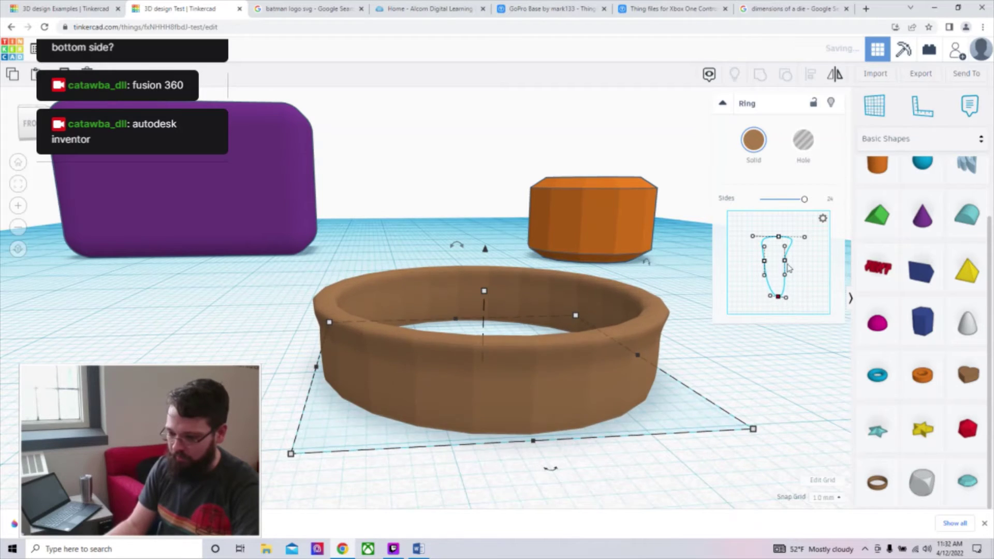
key("ctrl+z")
left_click_drag(765, 264, 788, 256)
left_click(778, 237)
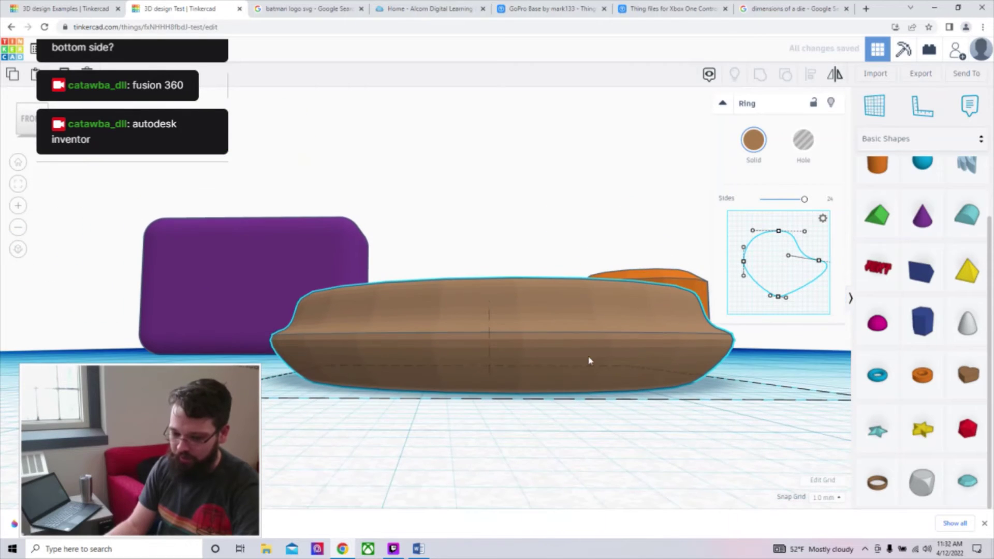
left_click_drag(791, 261, 783, 265)
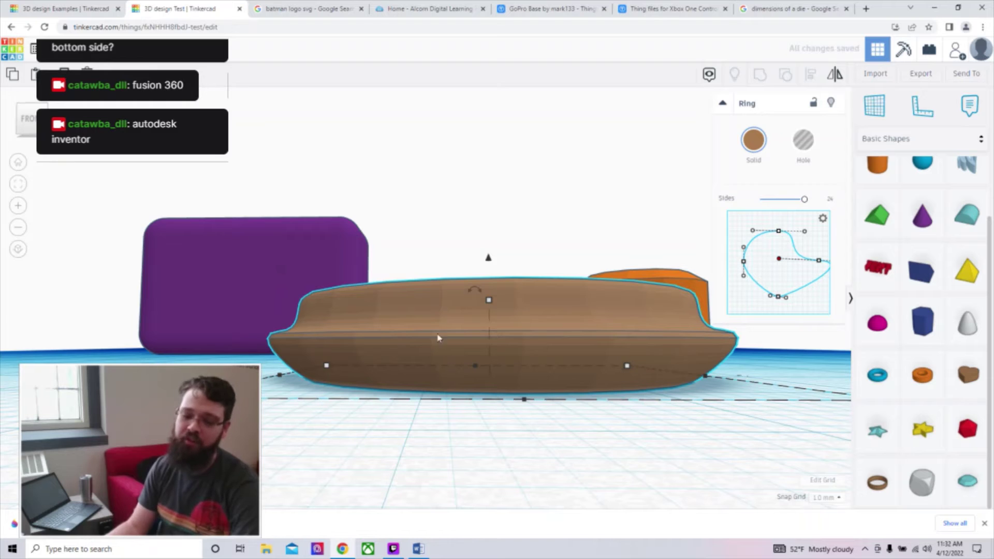
right_click_drag(492, 356, 509, 309)
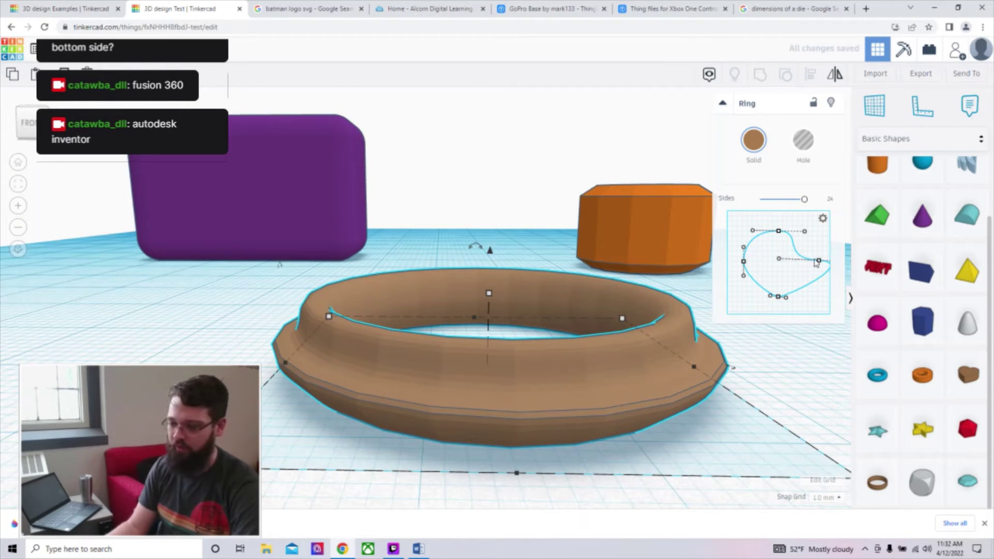
Step: Shift the profile's top point inward and lengthen the outer point's tangent to form a flatter flange on the ring
left_click_drag(779, 231, 758, 260)
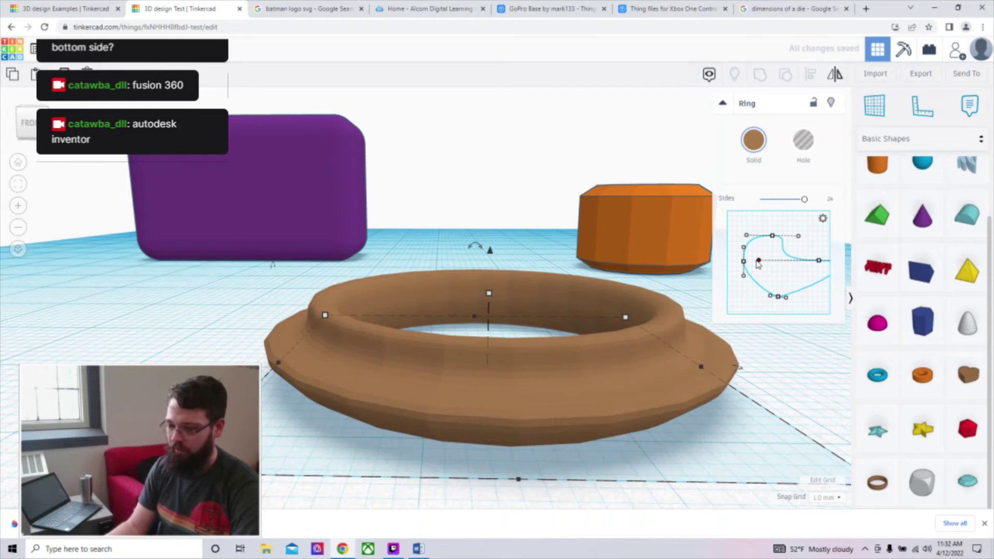
right_click_drag(451, 310, 445, 401)
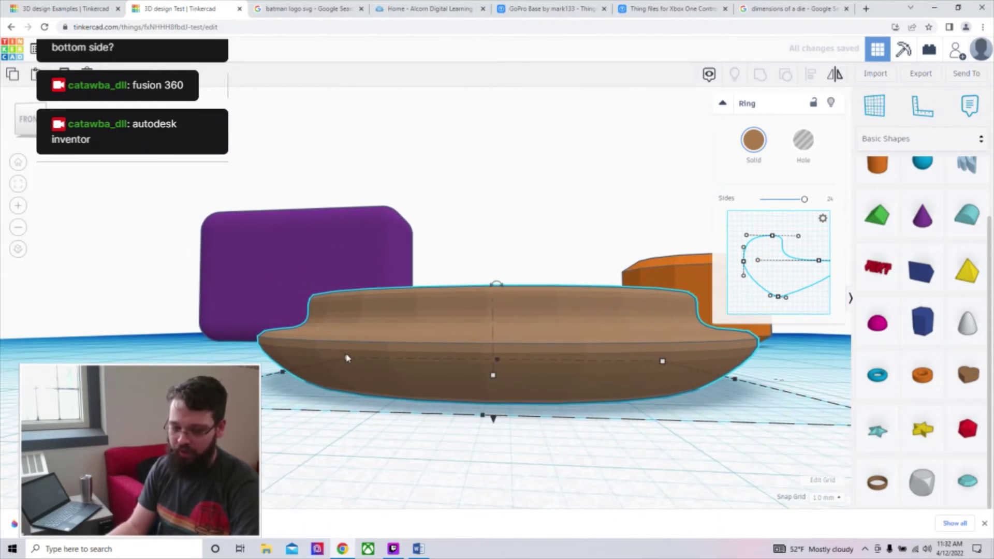
key("f")
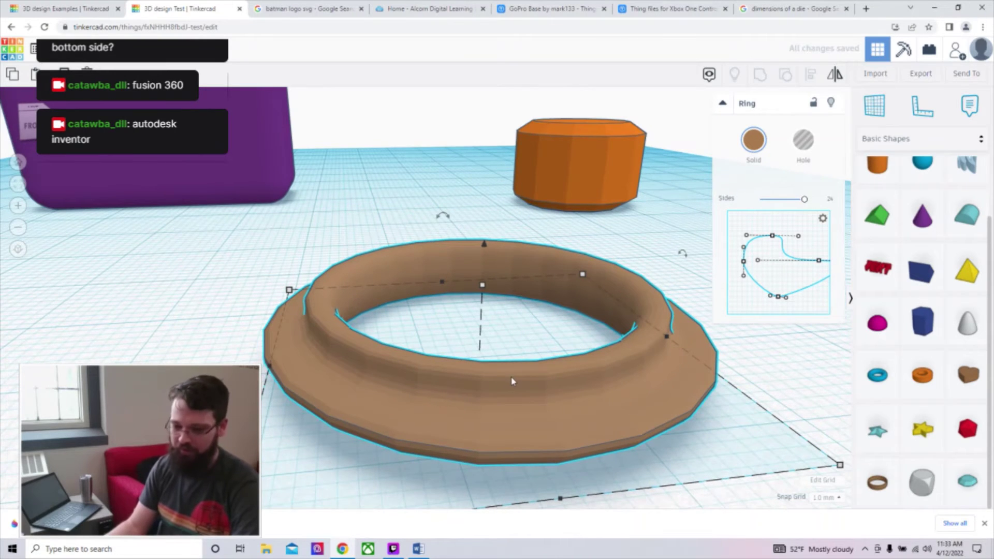
Step: Try to increase the ring's number of sides, and delete the ring
scroll(513, 384, "down", 3)
scroll(513, 383, "down", 2)
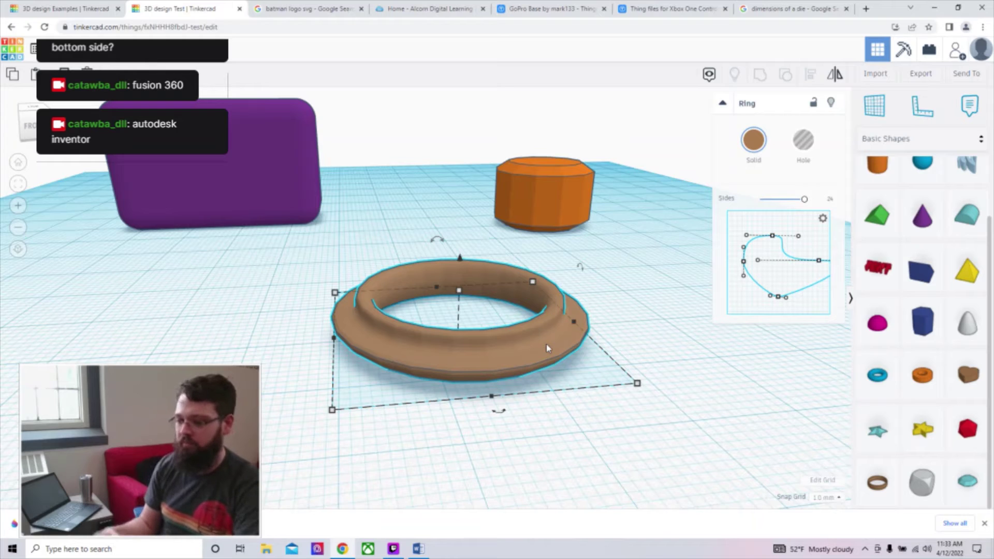
mouse_move(801, 202)
left_mouse_down()
mouse_move(791, 202)
mouse_move(812, 201)
left_mouse_up()
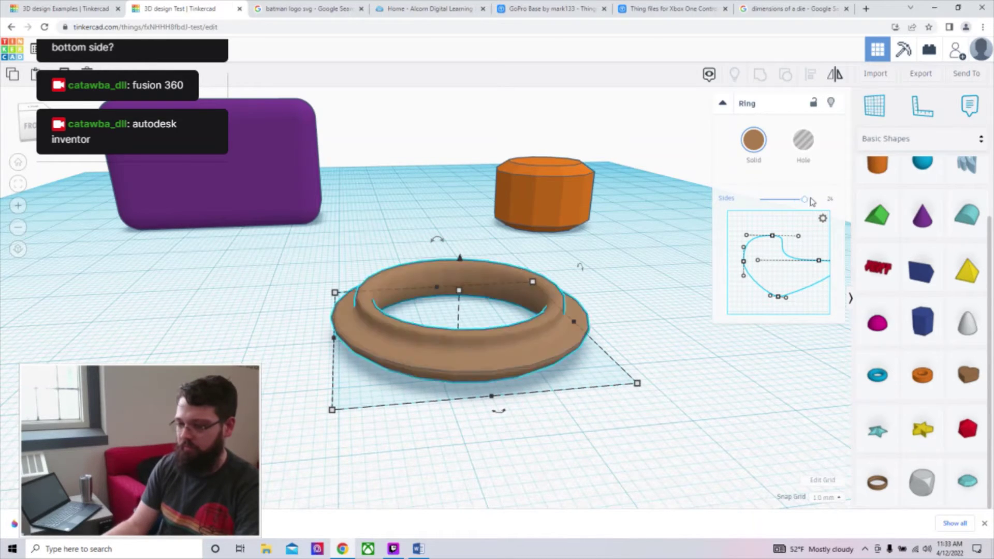
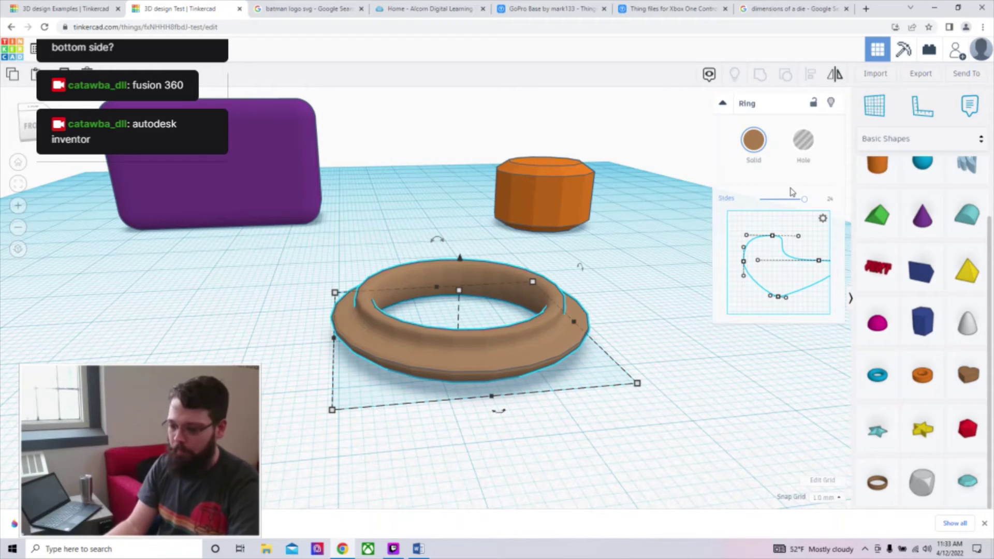
key("Delete")
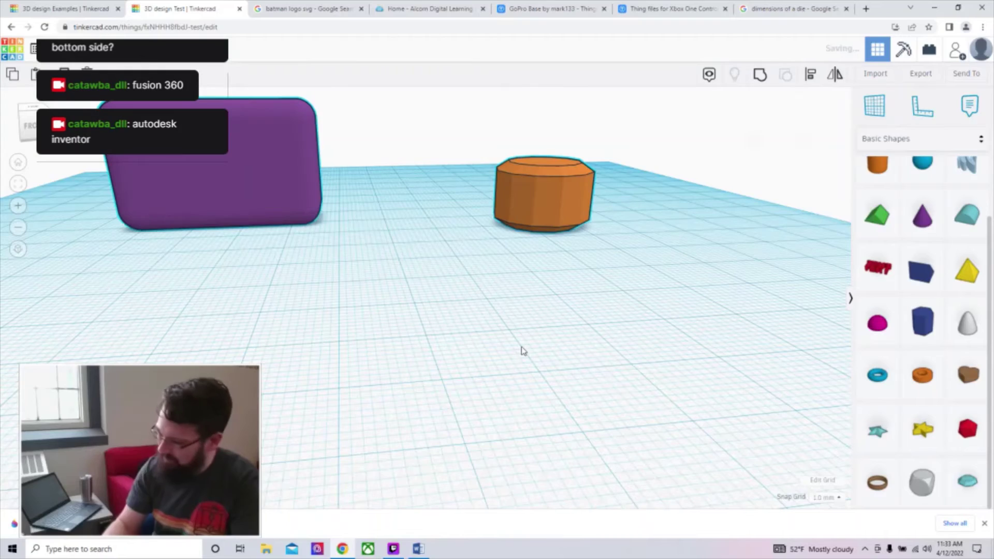
Step: Delete the purple and orange shapes so the workplane is empty
key("ctrl+a")
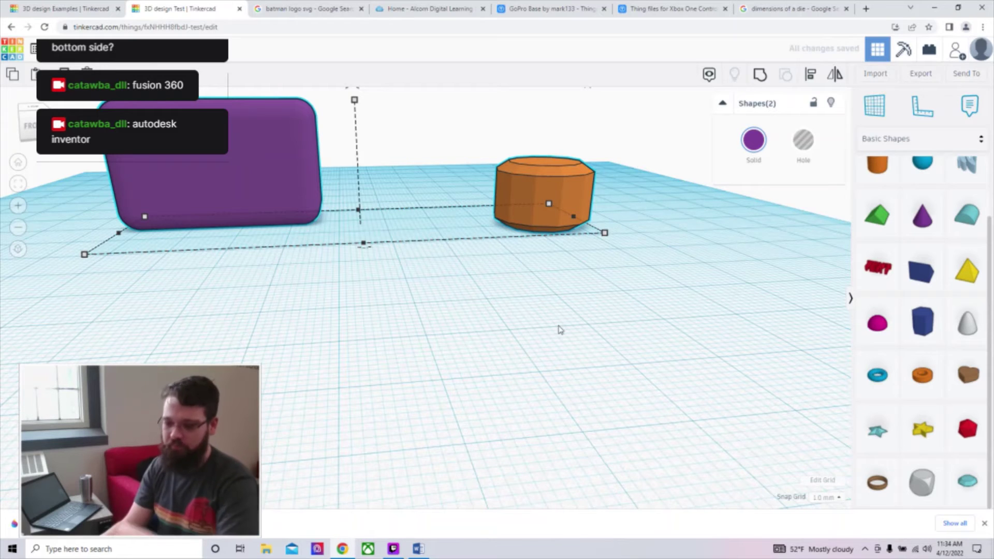
scroll(474, 307, "up", 3)
scroll(473, 303, "down", 8)
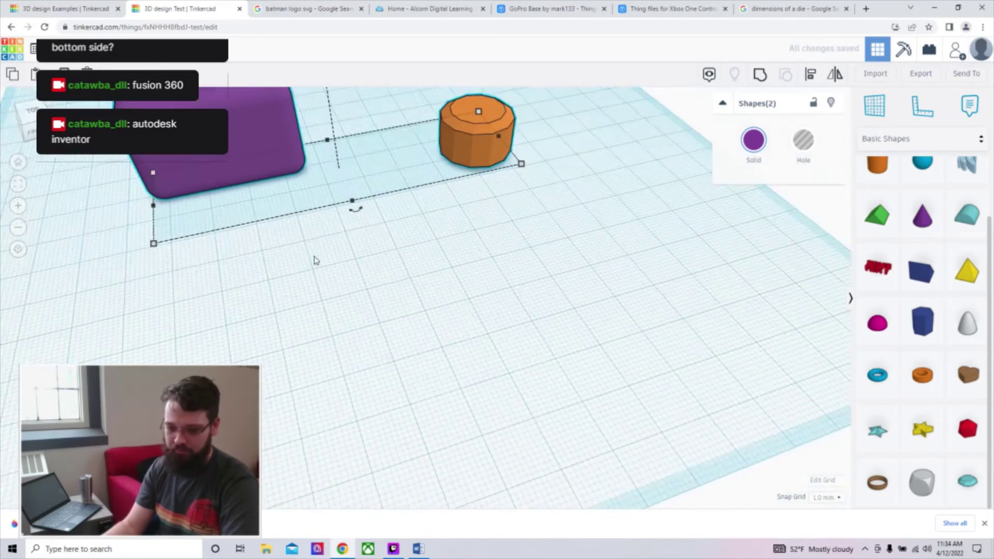
left_click(17, 162)
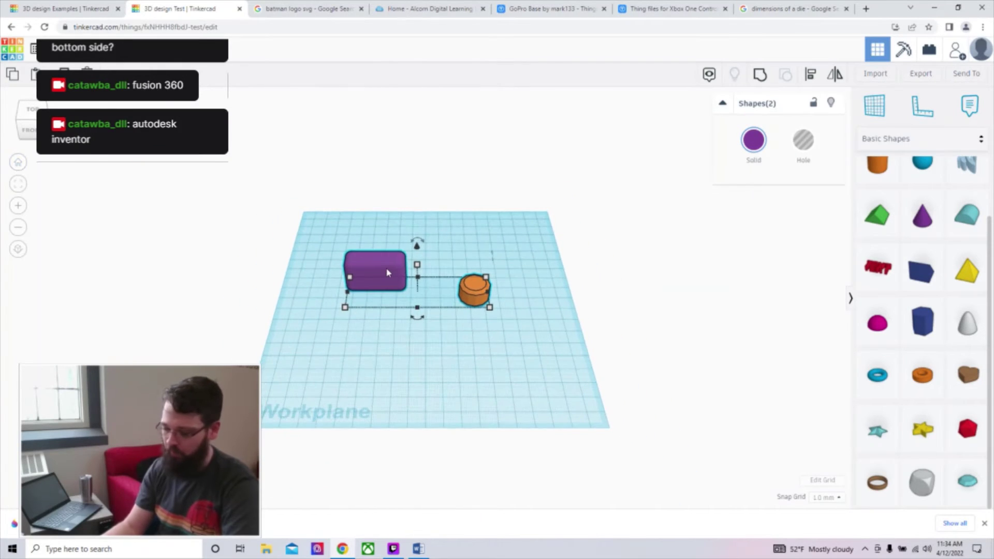
scroll(402, 320, "up", 3)
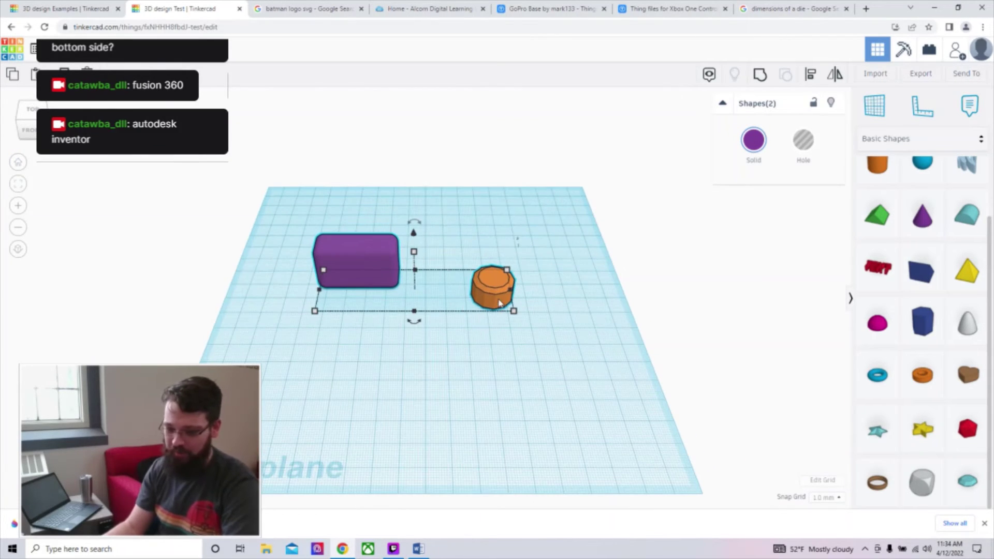
key("Delete")
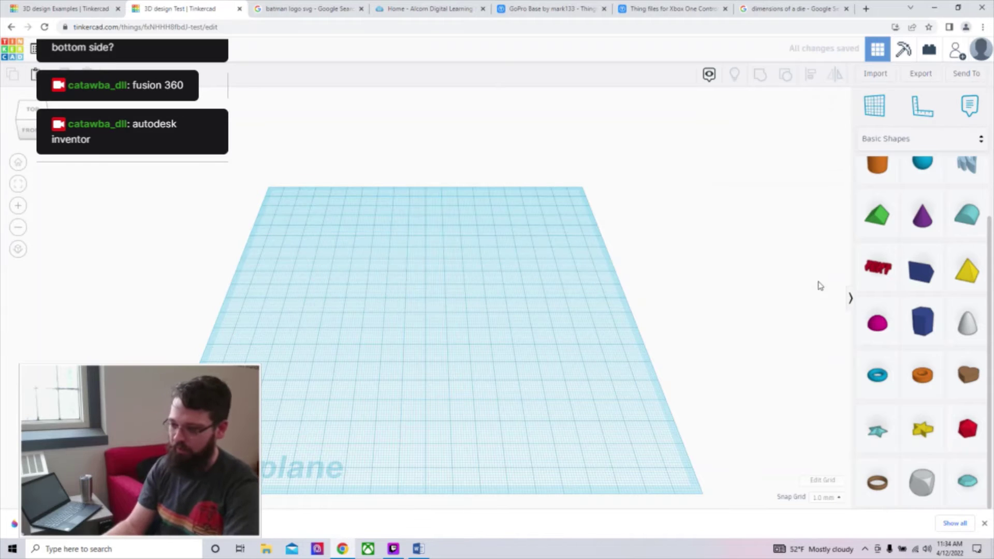
Step: Place two solid boxes on the workplane with a gap between them
scroll(908, 280, "up", 3)
left_click_drag(973, 194, 394, 351)
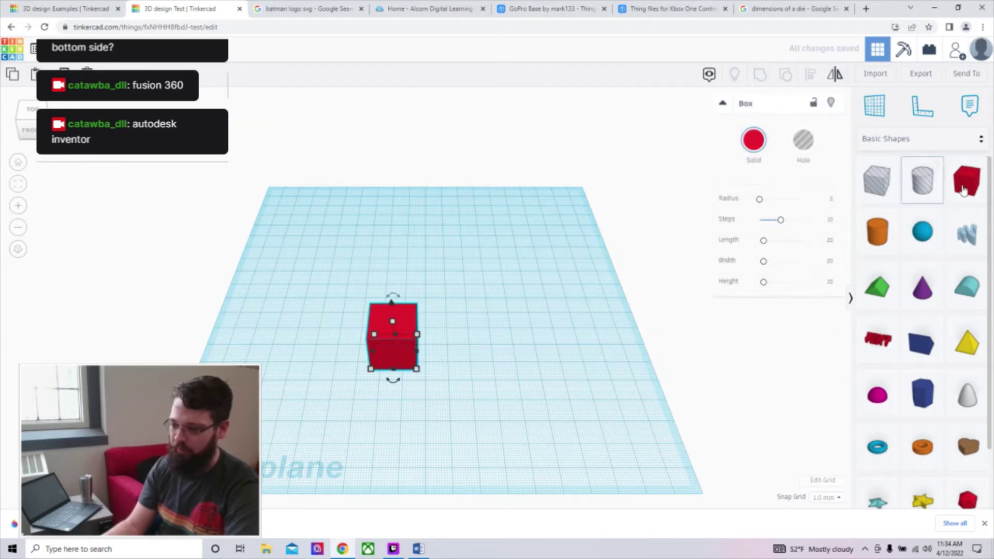
left_click(484, 322)
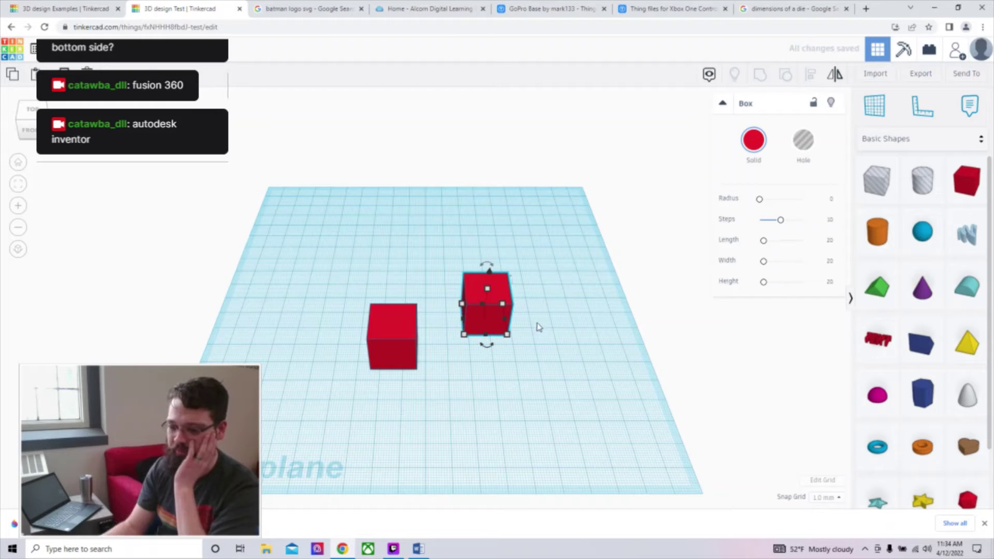
left_click(553, 354)
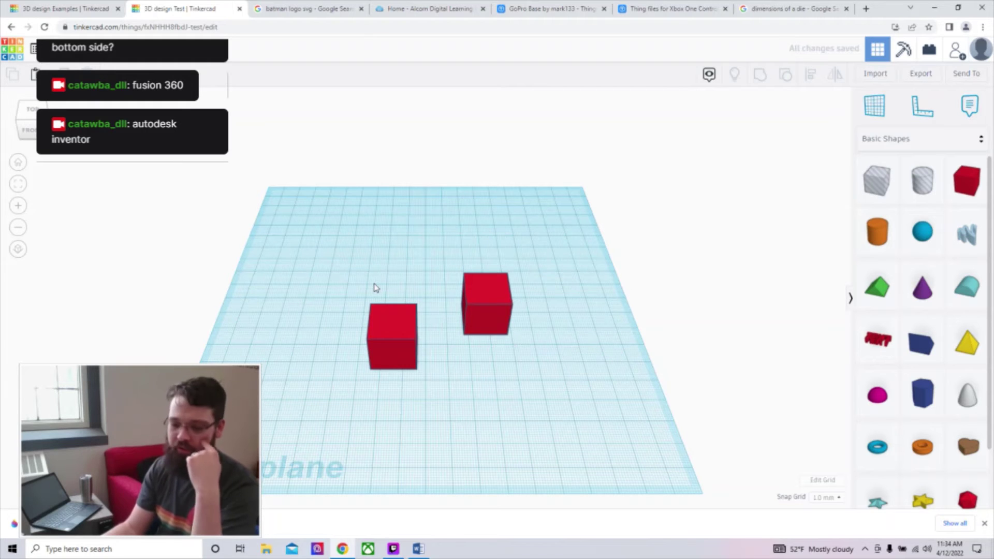
Step: Group the two red boxes into a single shape
left_click_drag(489, 350, 547, 401)
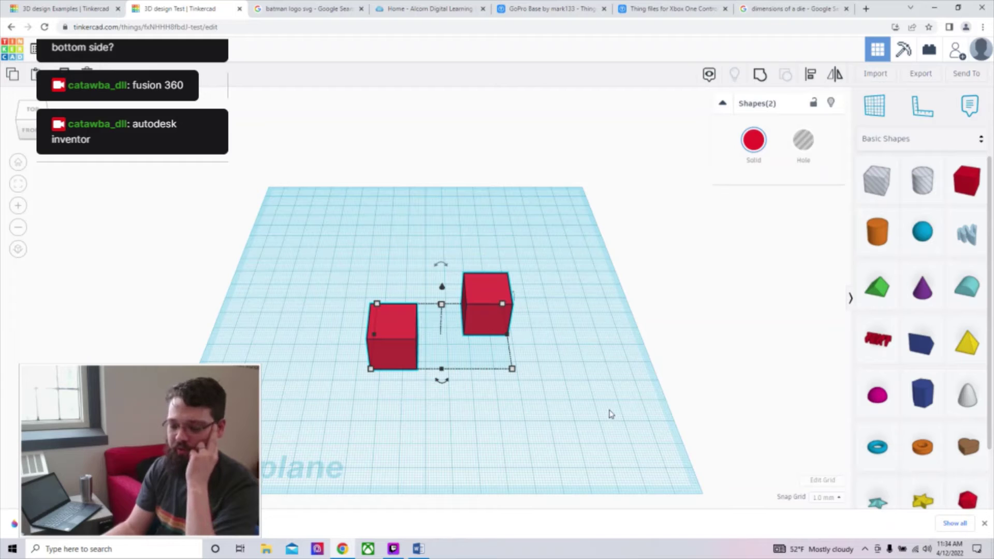
left_click(509, 342)
left_click(496, 318)
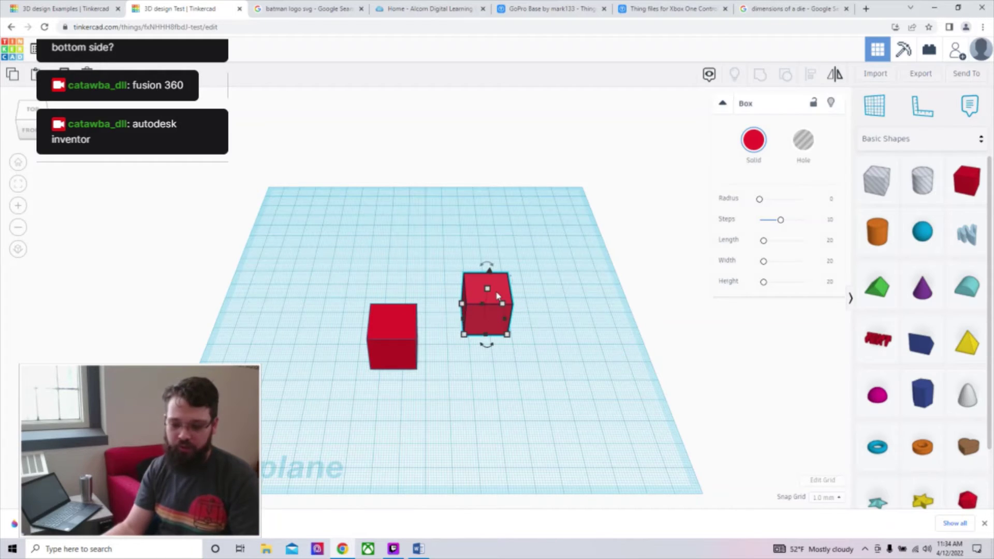
left_click(392, 333, "shift")
left_click_drag(326, 229, 547, 457)
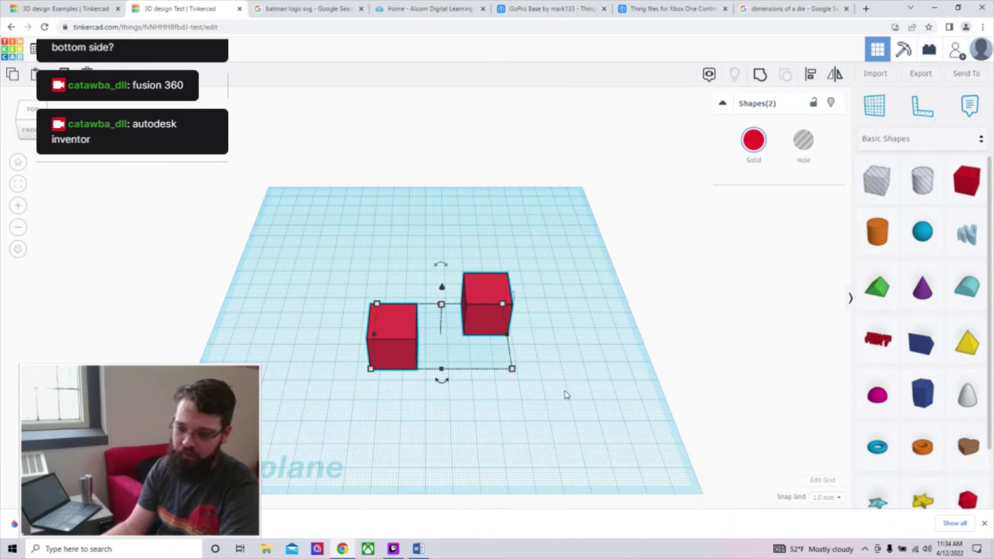
left_click(761, 80)
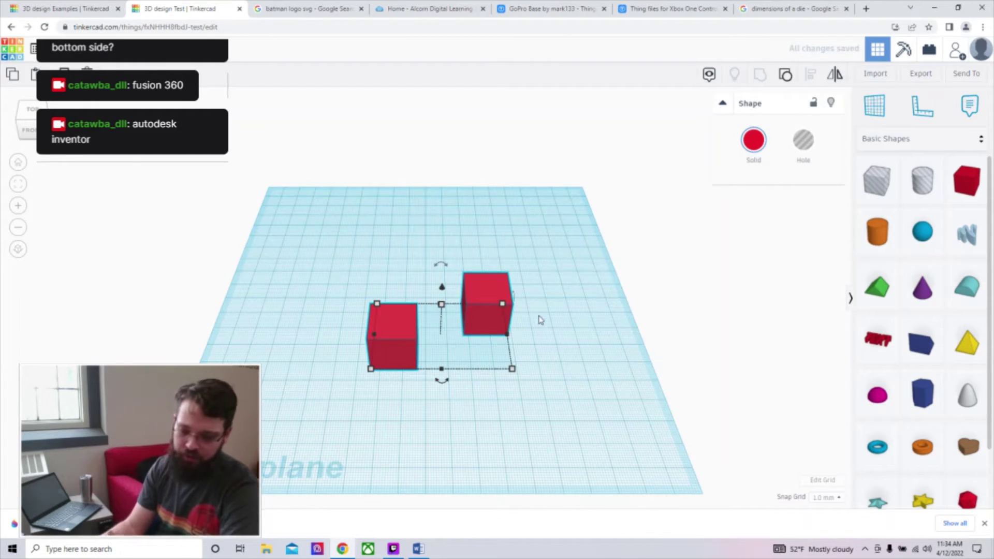
Step: Move the grouped boxes across the workplane, try squeezing them to 19 by 63 mm, and undo the resize
left_click(682, 294)
left_click_drag(491, 321, 429, 240)
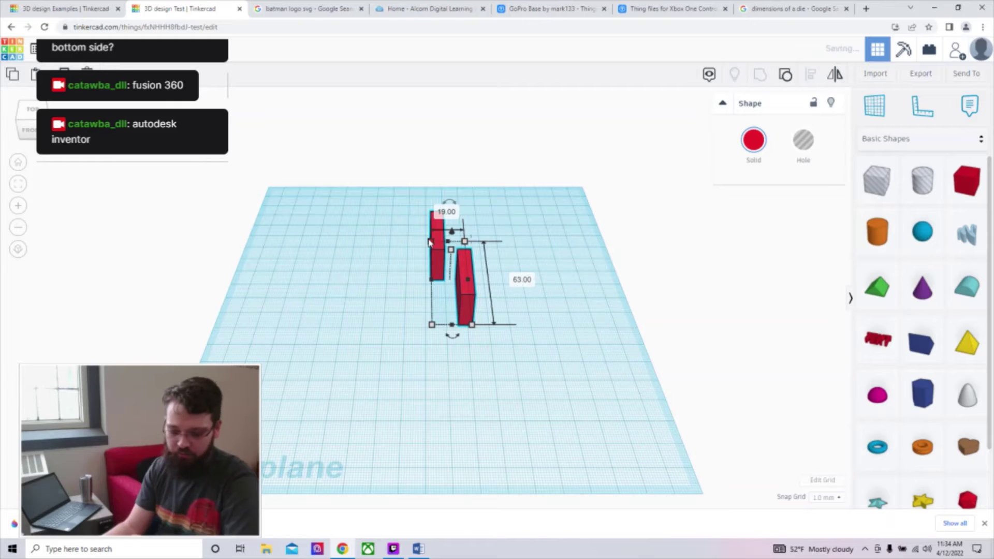
key("ctrl+z")
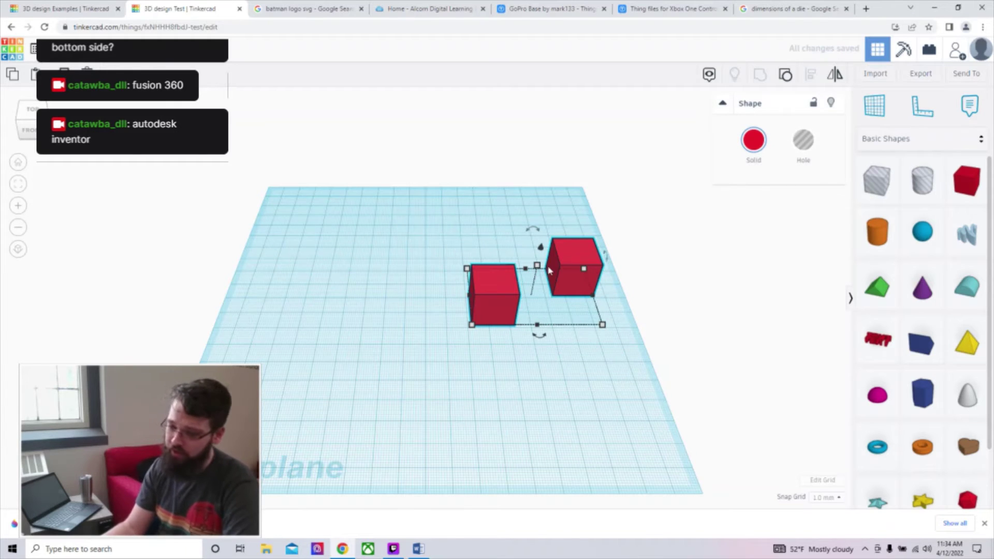
Step: Lower the grouped boxes to a height of 5 mm, try resizing their footprint to 58 by 49 mm, and undo that resize
left_click_drag(538, 269, 540, 292)
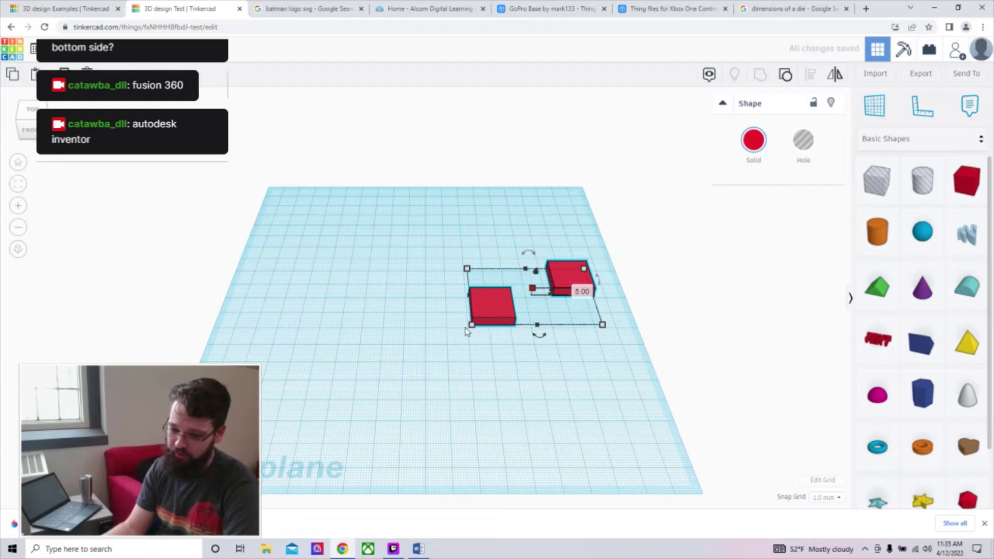
mouse_move(473, 330)
left_mouse_down()
mouse_move(486, 314)
mouse_move(533, 336)
mouse_move(476, 307)
mouse_move(482, 342)
left_mouse_up()
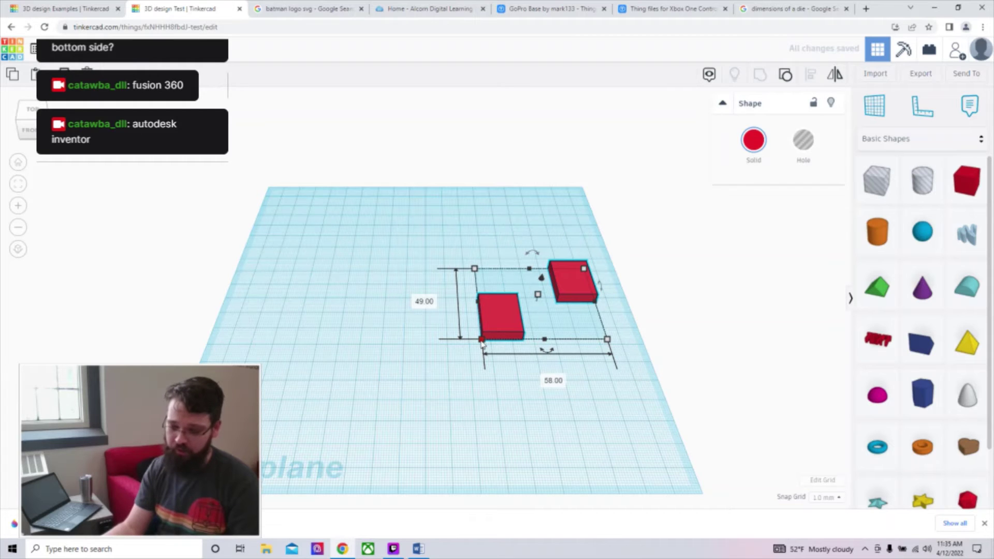
key("ctrl+z")
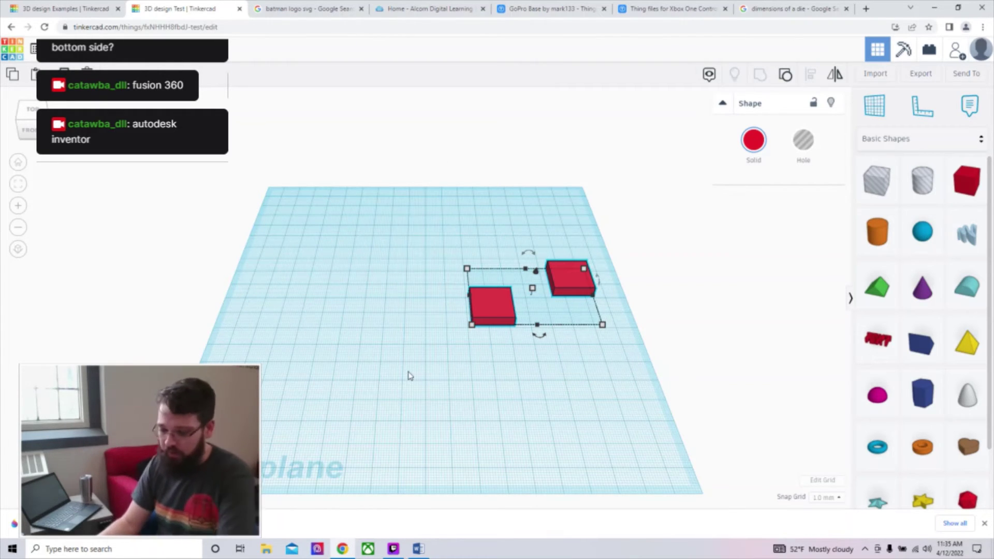
Step: Replace the grouped boxes with a flat solid box 90 mm long and duplicate it into four adjacent rows
key("Delete")
left_click_drag(966, 181, 302, 303)
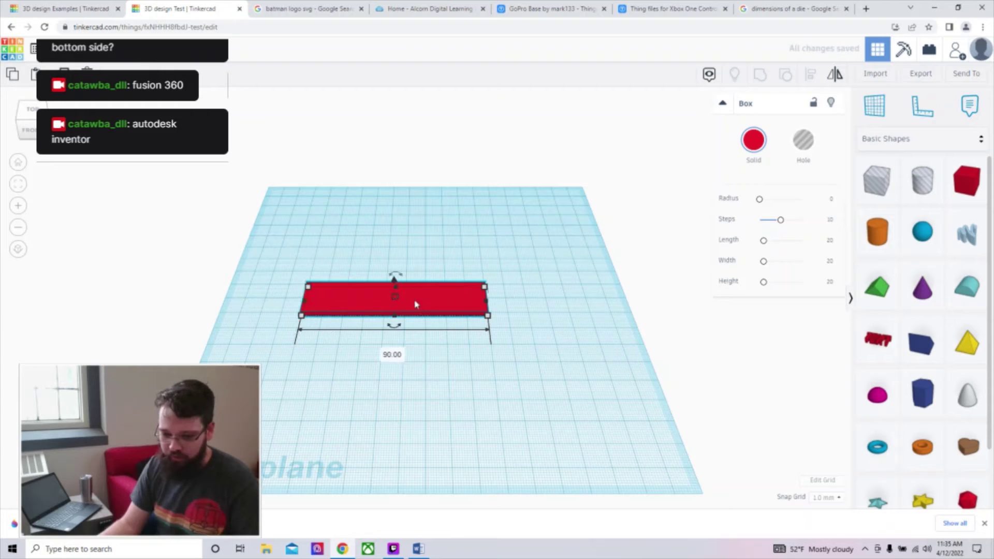
left_click_drag(428, 311, 443, 438, "alt")
Step: Group the four flat bars and move the group toward the back of the workplane
key("ctrl+a")
left_click(760, 74)
left_click_drag(438, 327, 444, 257)
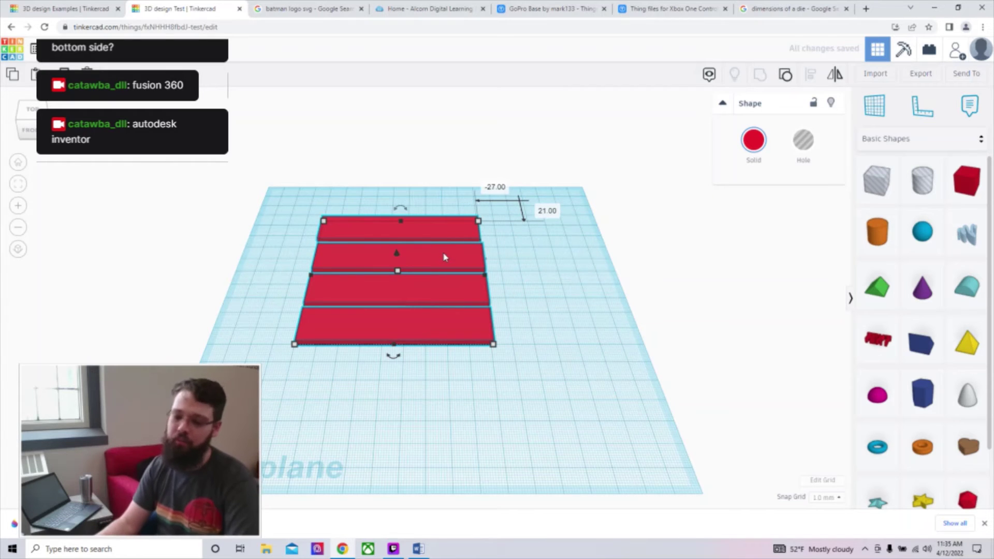
Step: Delete the grouped flat bars from the workplane
left_click(477, 433)
key("ctrl+a")
key("Delete")
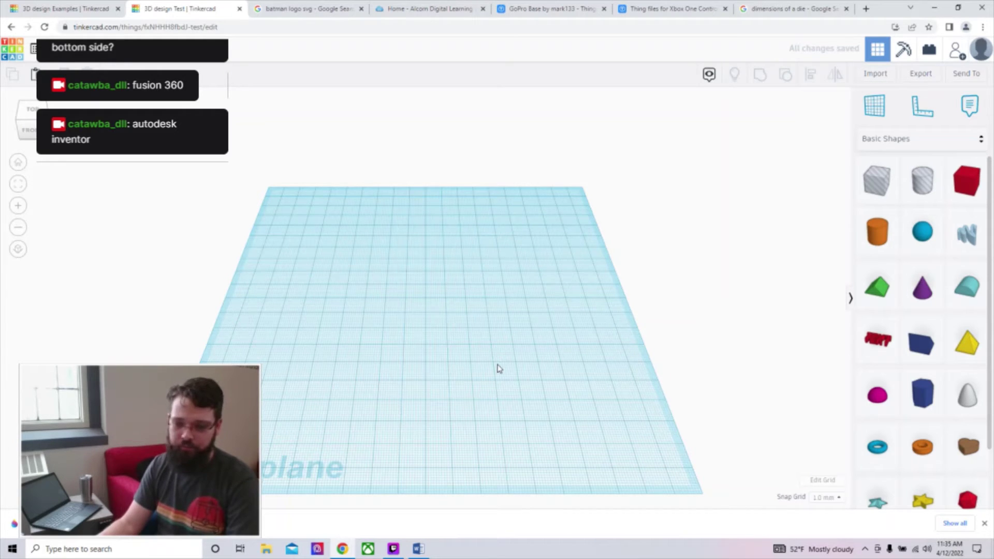
Step: Place a solid 20 mm box near the middle of the workplane and fit the view to it
left_click_drag(956, 185, 439, 303)
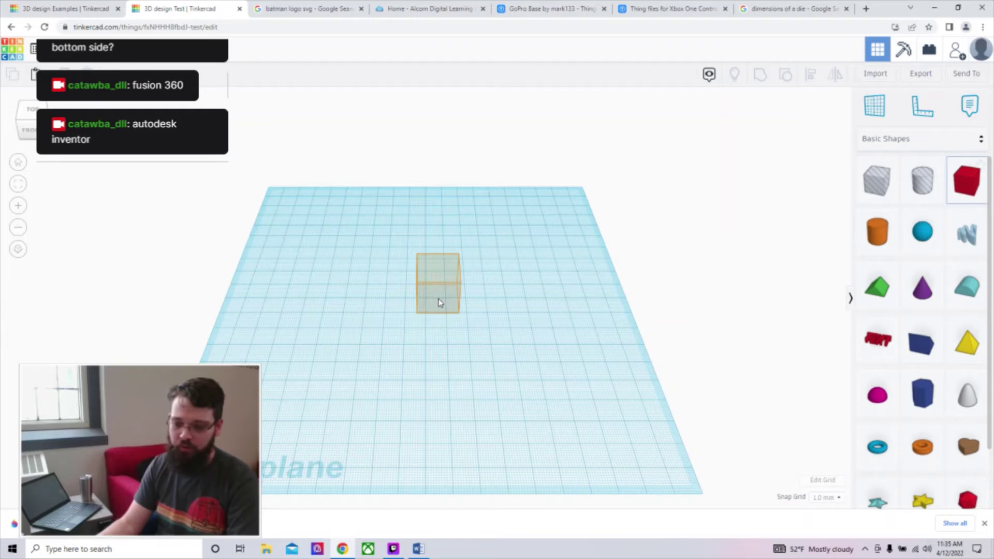
left_click_drag(438, 303, 434, 309)
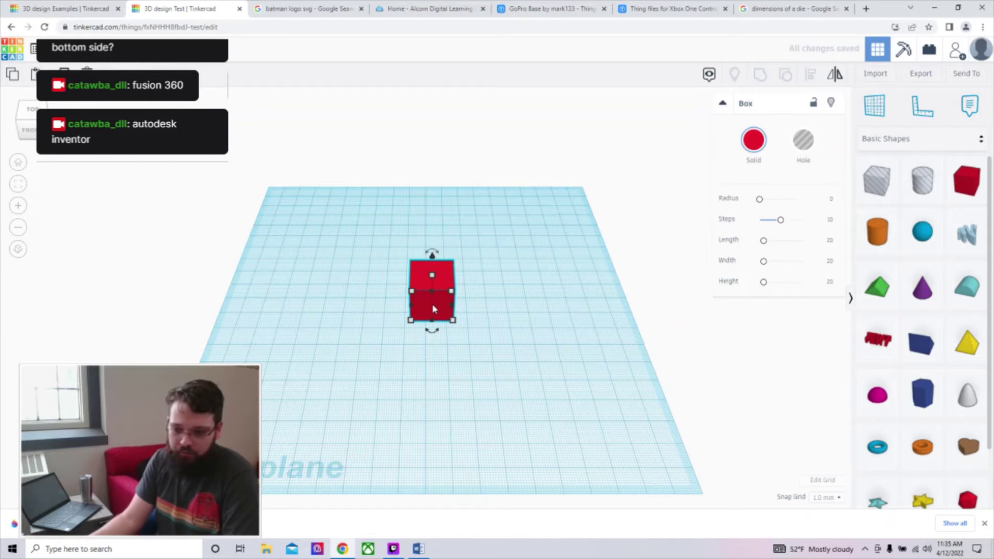
key("f")
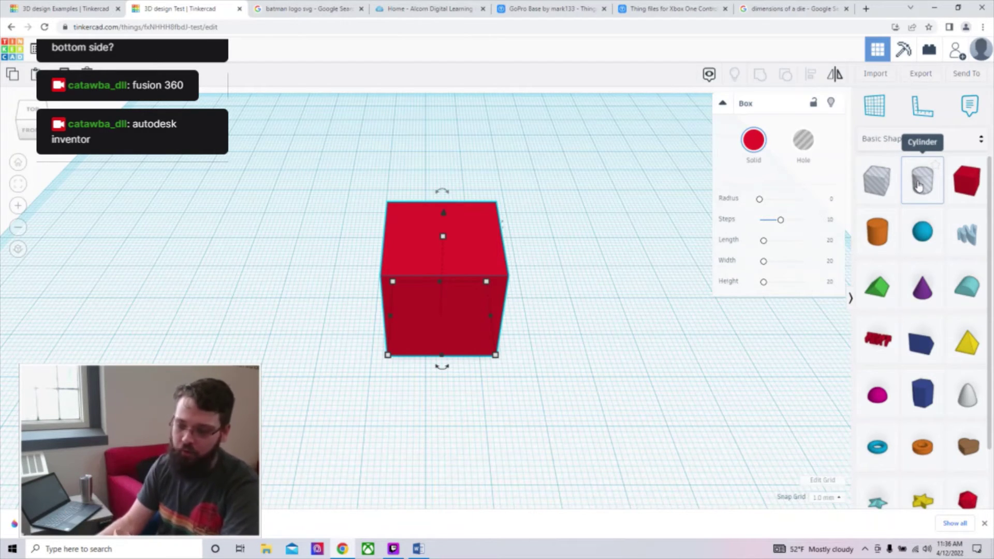
Step: Add a cylinder hole overlapping one side of the red box and group both to cut a rounded notch
left_click_drag(923, 191, 581, 324)
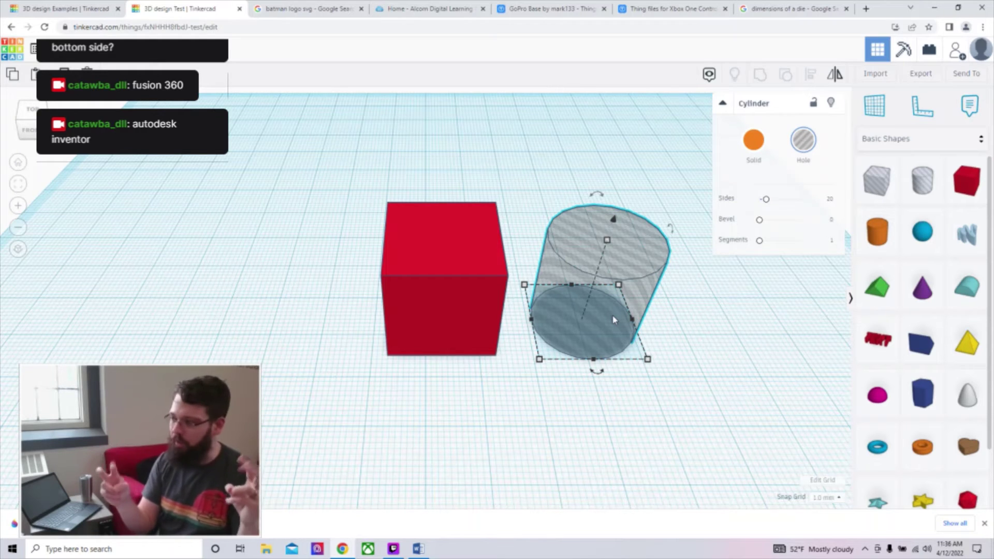
left_click_drag(623, 255, 514, 252)
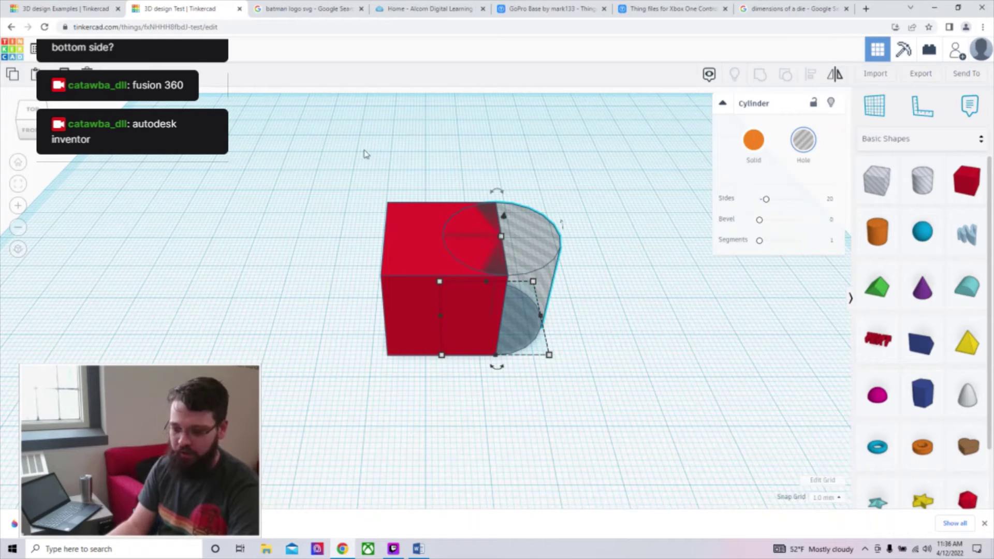
left_click_drag(363, 144, 577, 387)
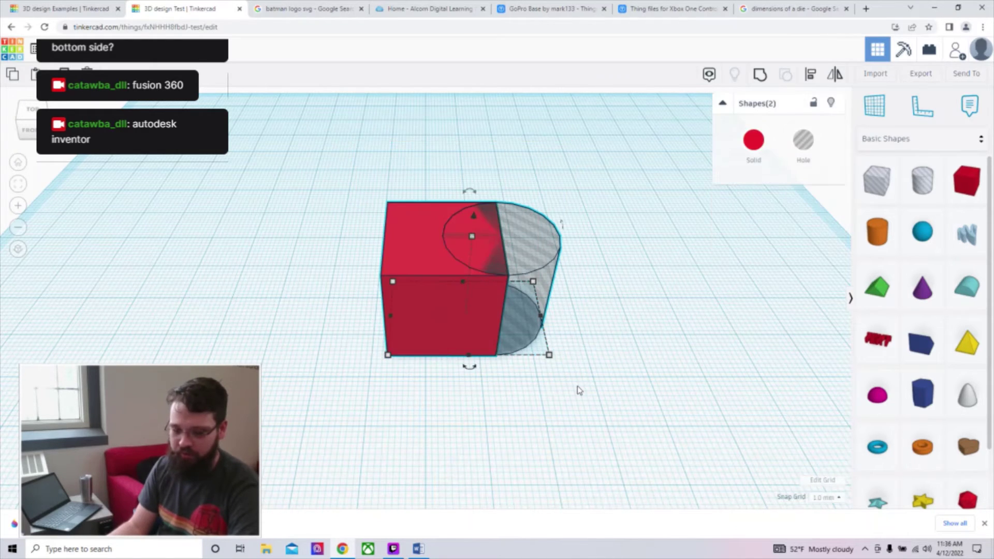
left_click(760, 75)
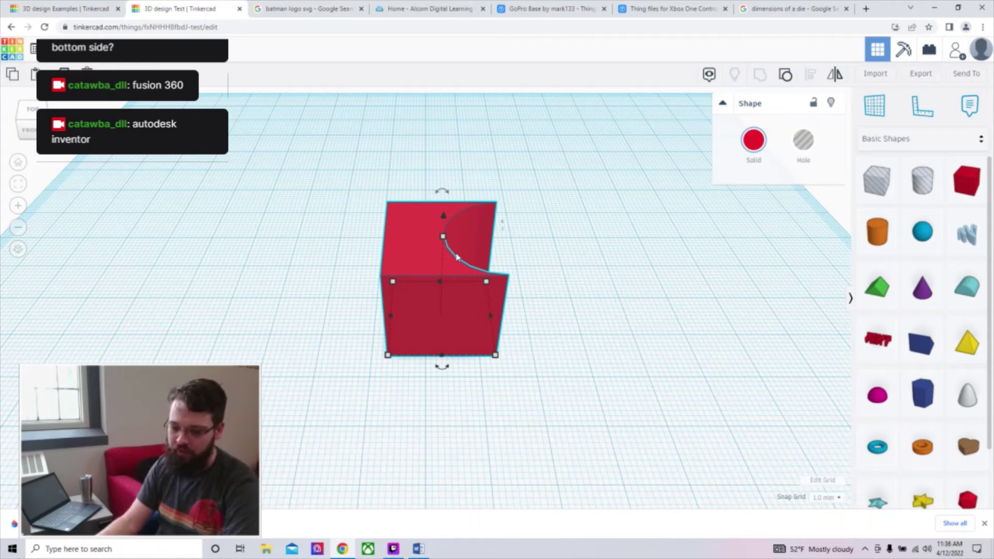
Step: Try lowering the notched shape to 13 mm and 9 mm, and undo back to the separate box and cylinder hole
left_click_drag(444, 241, 471, 314)
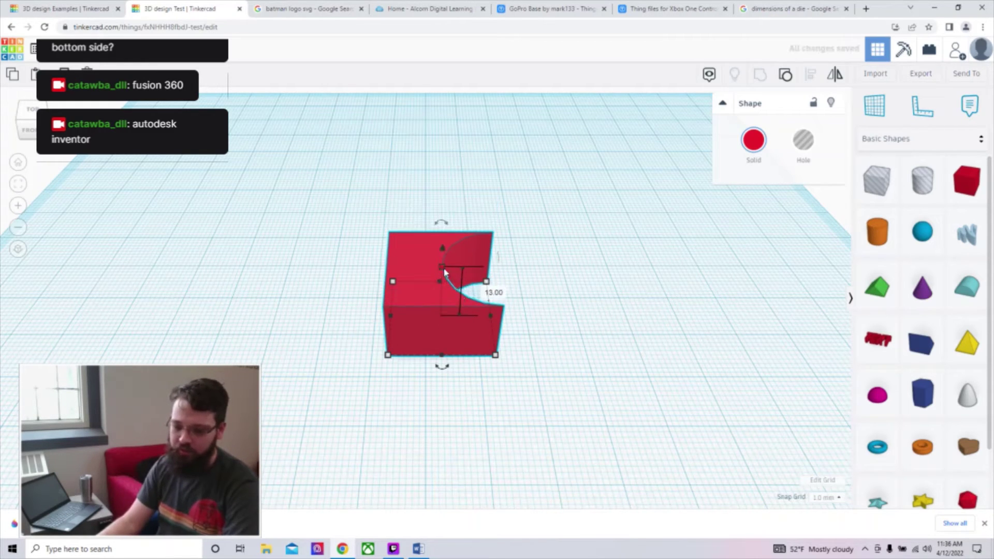
left_click_drag(445, 272, 444, 286)
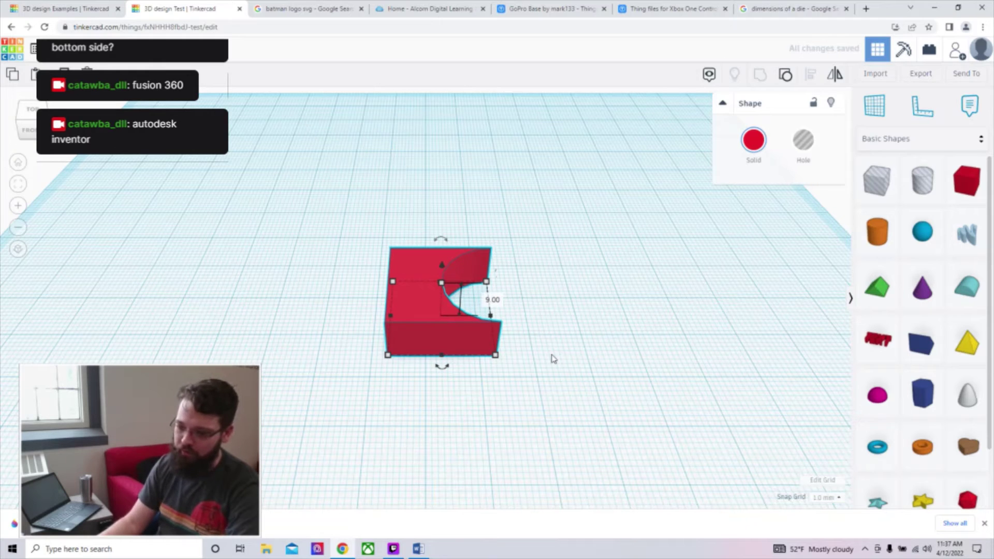
key("ctrl+z")
key("ctrl+z")
key("ctrl+z")
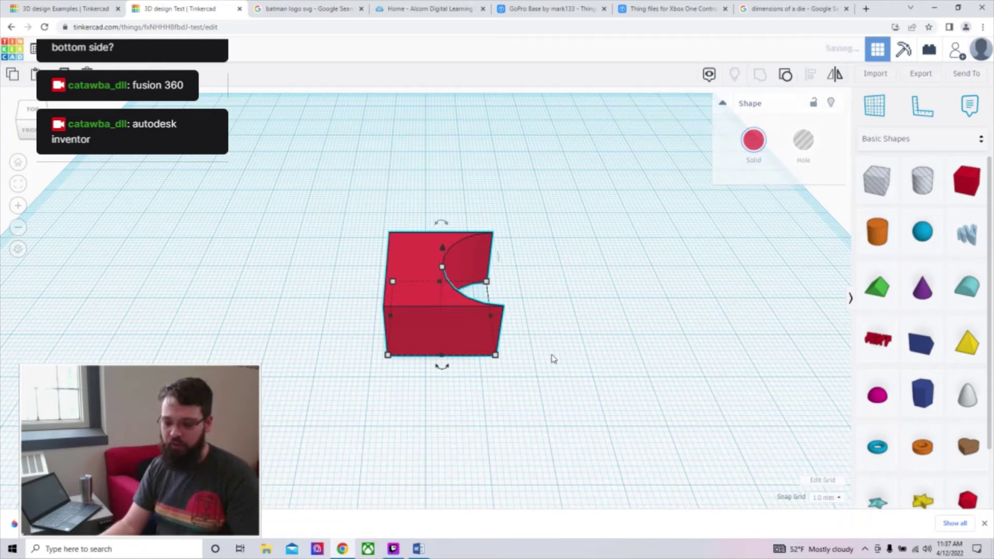
left_click(553, 359)
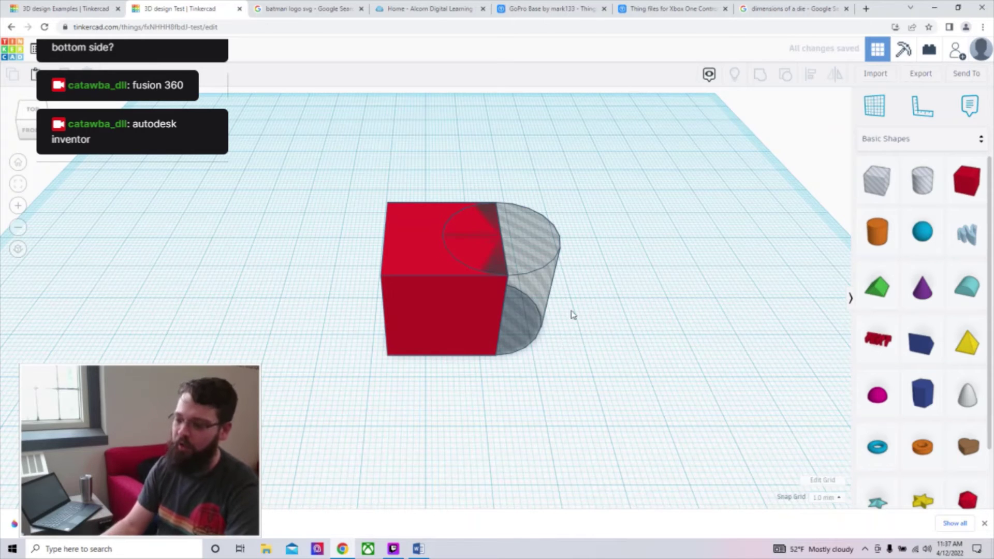
Step: Pull the box and cylinder hole apart, moving the box toward the front of the workplane, and delete the cylinder
left_click_drag(563, 273, 651, 262)
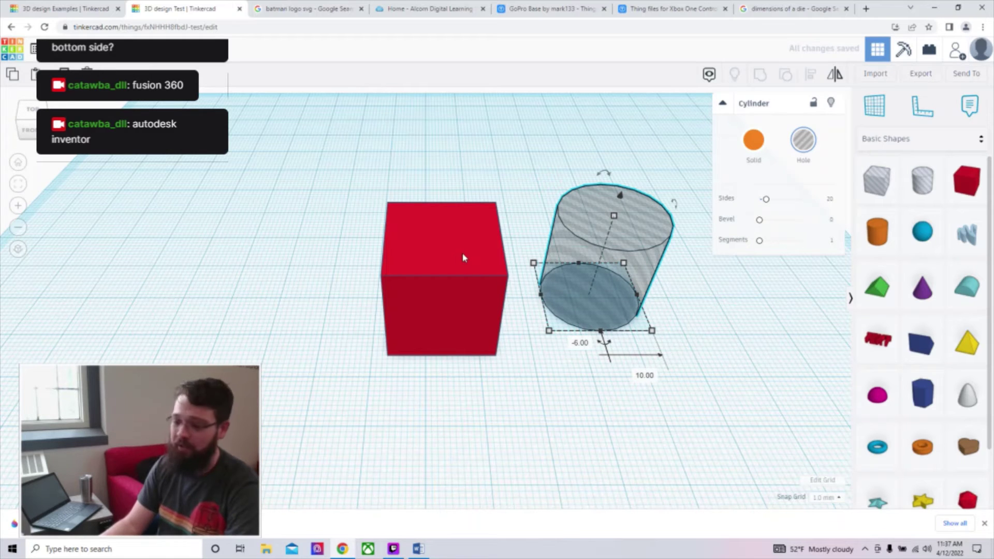
left_click_drag(449, 262, 343, 333)
left_click(637, 239)
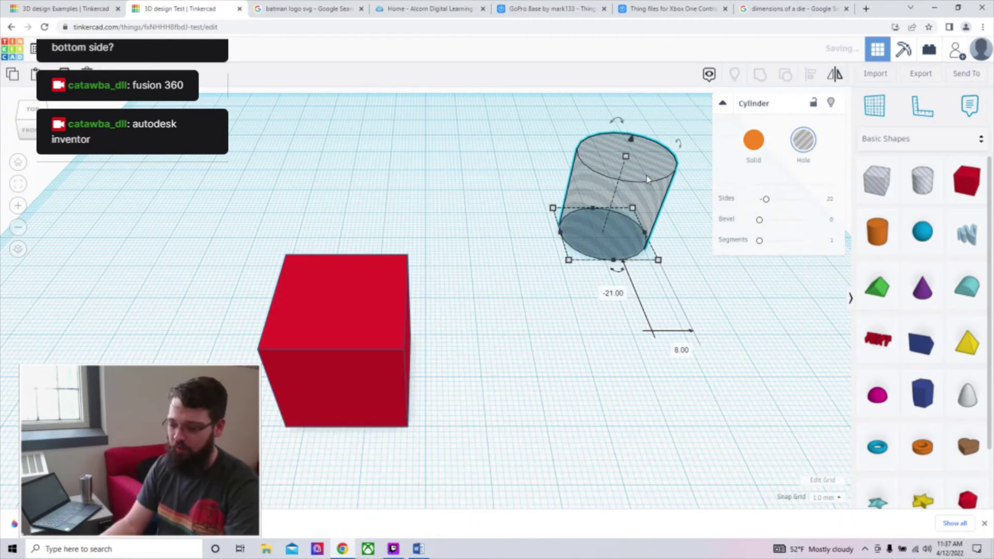
key("Delete")
Step: Lower the red box's height to 2 mm
left_click(394, 371)
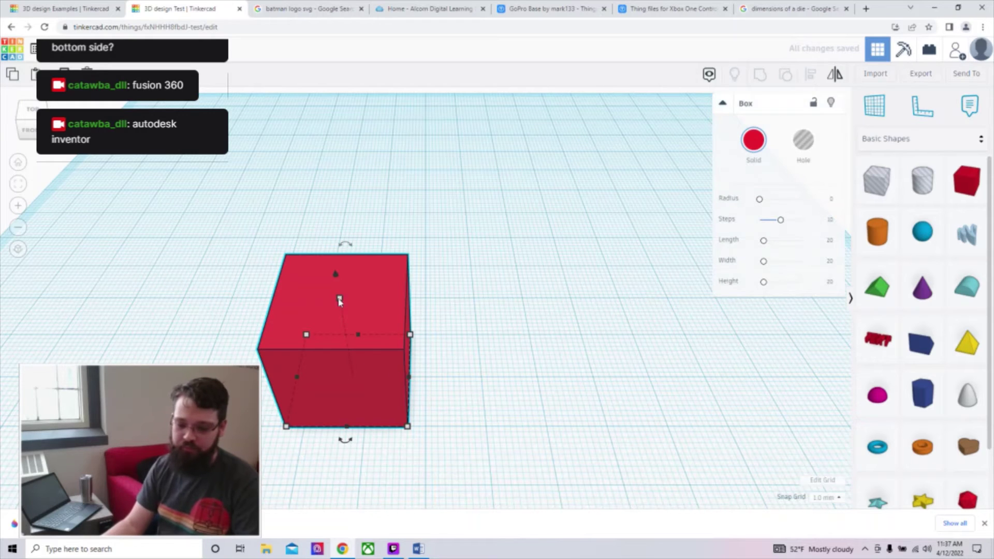
left_click_drag(339, 299, 347, 375)
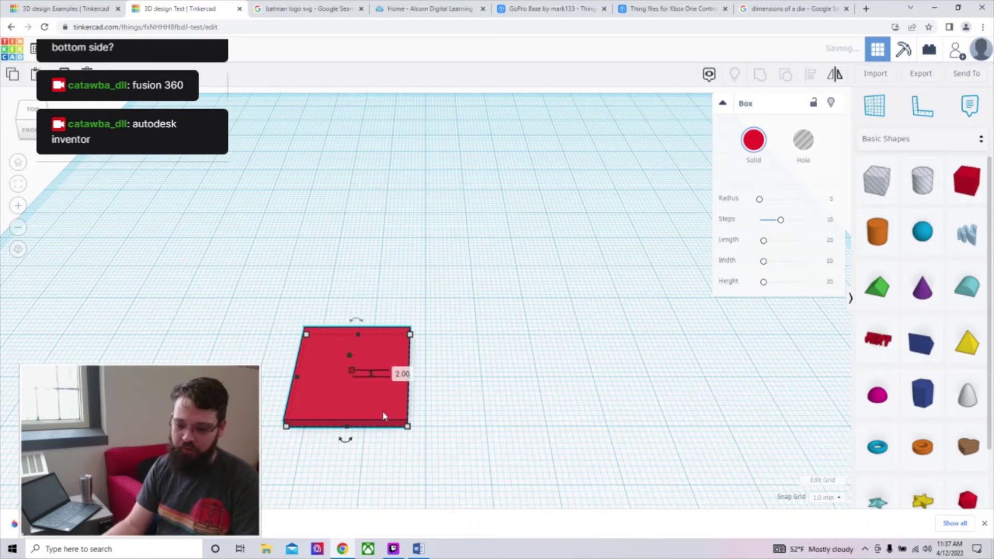
Step: Duplicate the flat red box, shift the copy 3 mm sideways and 1 mm back, and rotate it 22.5°
left_click_drag(382, 408, 381, 407)
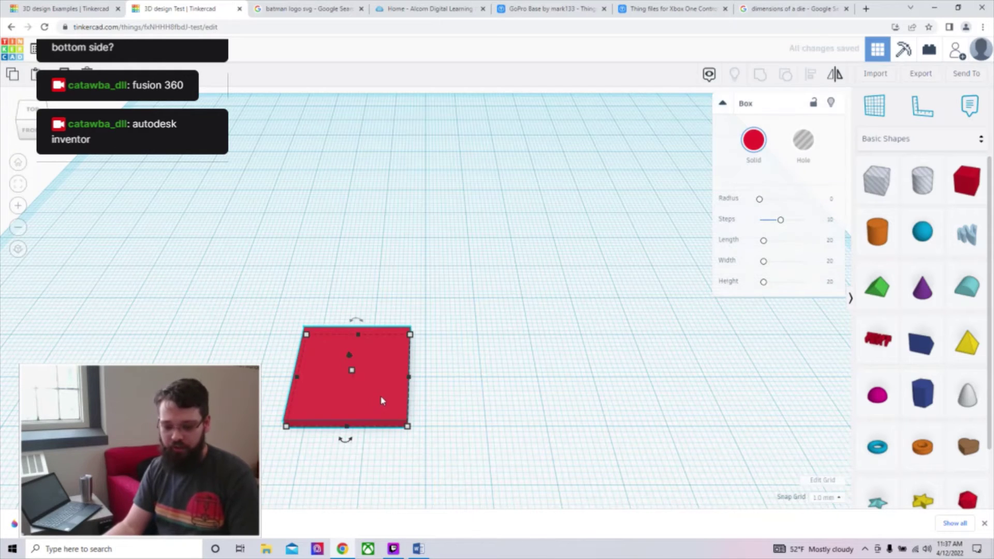
left_click_drag(381, 401, 399, 395)
left_click_drag(405, 346, 405, 347)
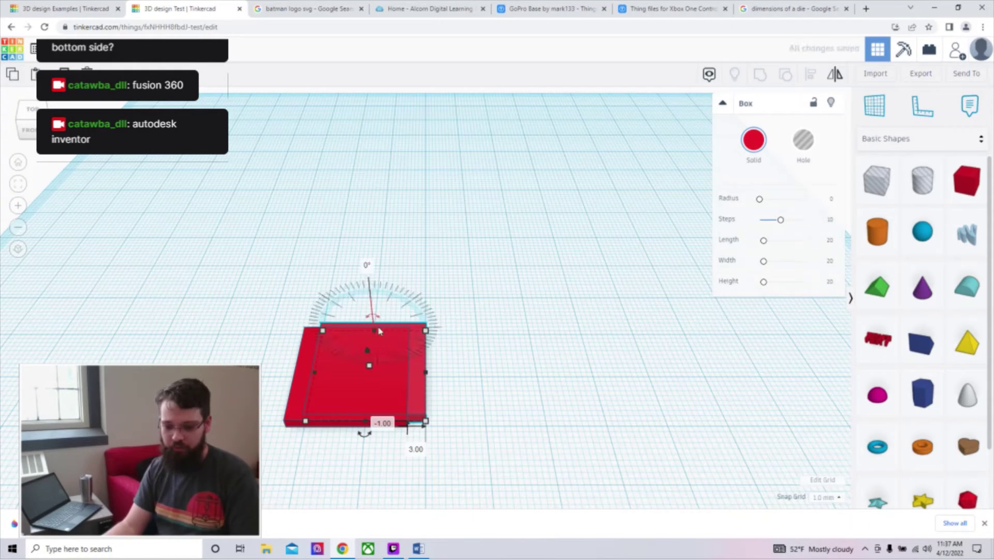
left_click_drag(383, 436, 407, 432)
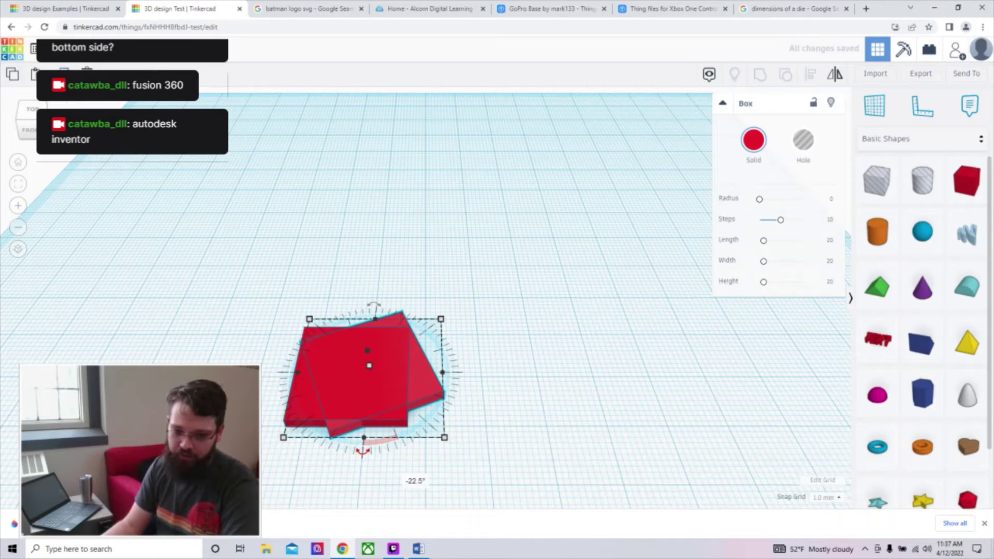
Step: Repeat the shifted and rotated duplicate until the copies form a full circle, and group them into one saw-blade disc
key("ctrl+d")
key("ctrl+d")
key("ctrl+d")
key("ctrl+d")
key("ctrl+d")
key("ctrl+d")
key("ctrl+d")
key("ctrl+d")
key("ctrl+d")
key("ctrl+d")
key("ctrl+d")
key("ctrl+d")
key("ctrl+d")
key("ctrl+d")
key("ctrl+d")
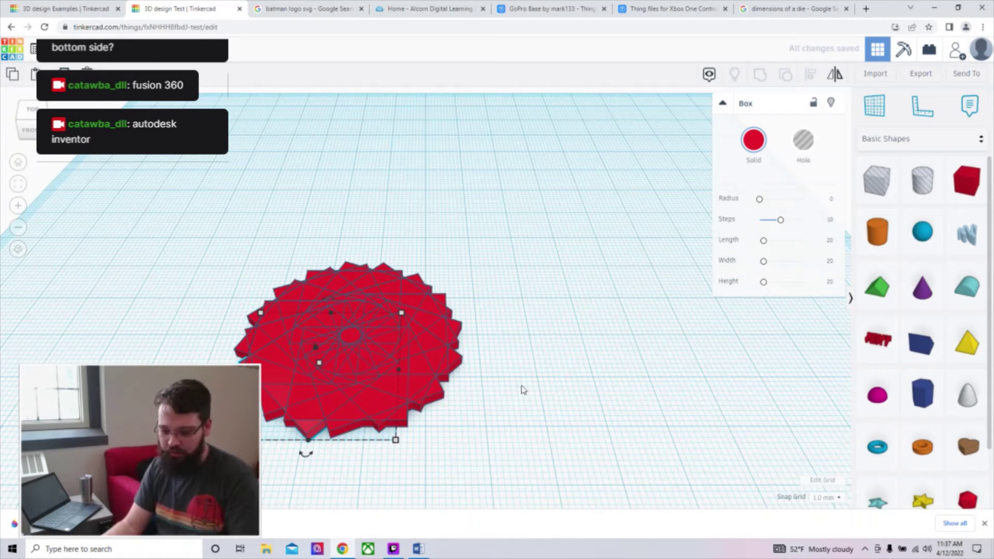
left_click_drag(227, 225, 470, 463)
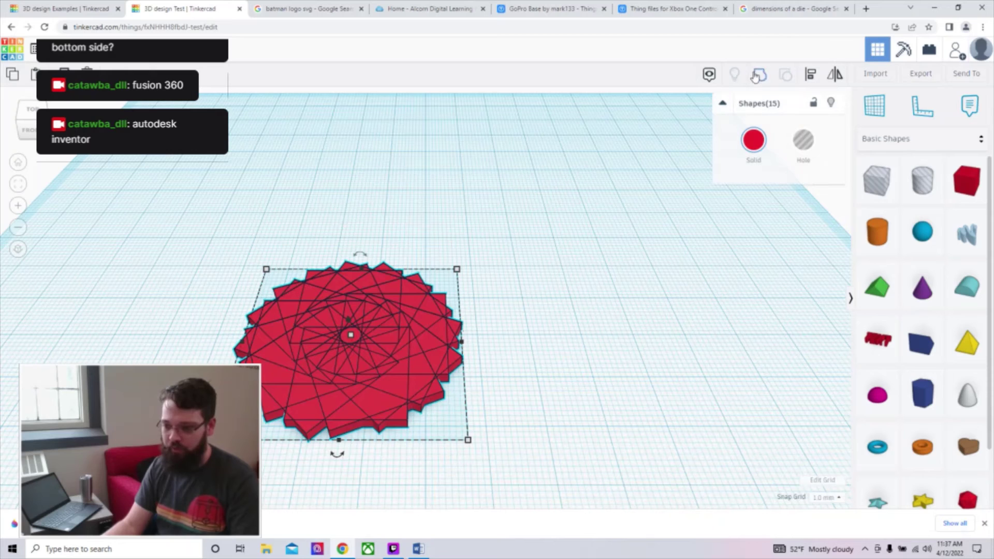
left_click(561, 314)
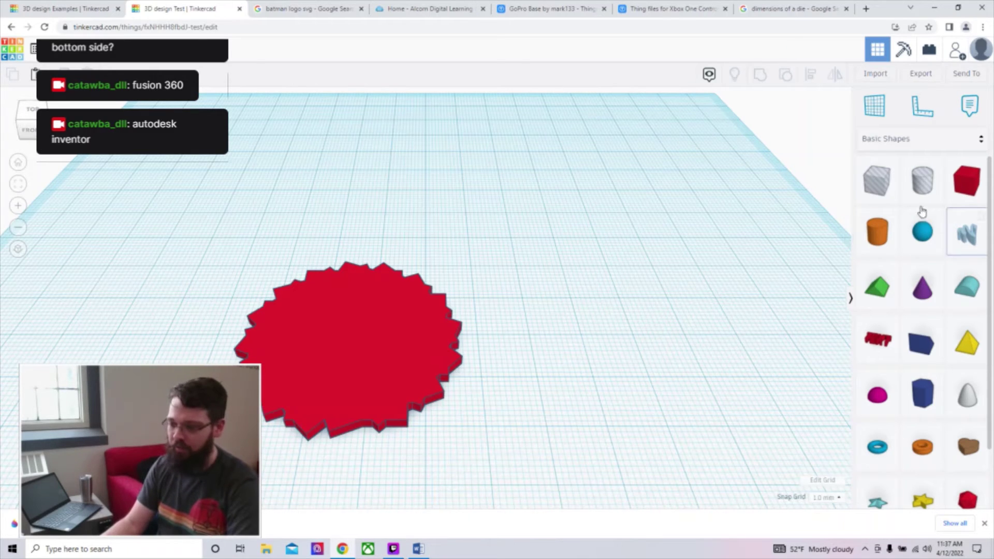
Step: Add a cylinder hole, shrink it to 6 by 6 mm, and position it at the centre of the saw-blade disc
left_click_drag(923, 191, 352, 350)
left_click_drag(405, 394, 353, 346)
key("Left")
key("Left")
key("Left")
key("Up")
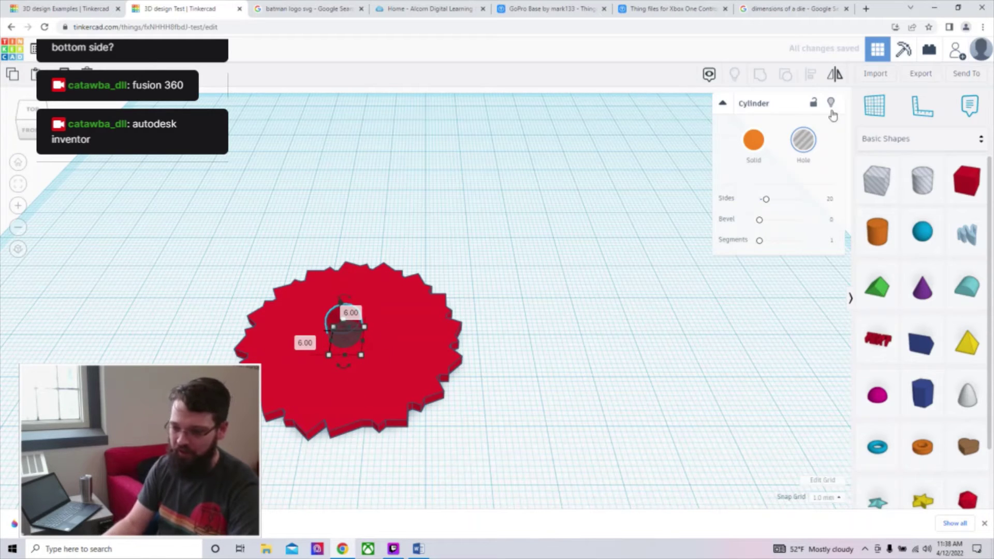
Step: Group the disc with the cylinder hole to cut a round opening through its centre, and inspect the cut
left_click_drag(434, 440, 273, 204)
key("ctrl+g")
left_click(523, 336)
right_click_drag(523, 336, 440, 383)
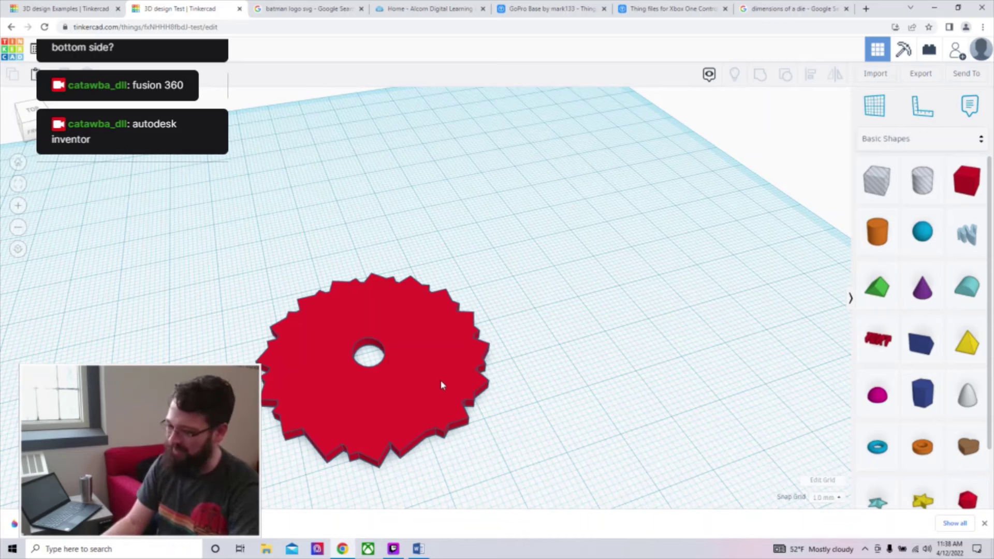
right_click_drag(435, 373, 382, 348)
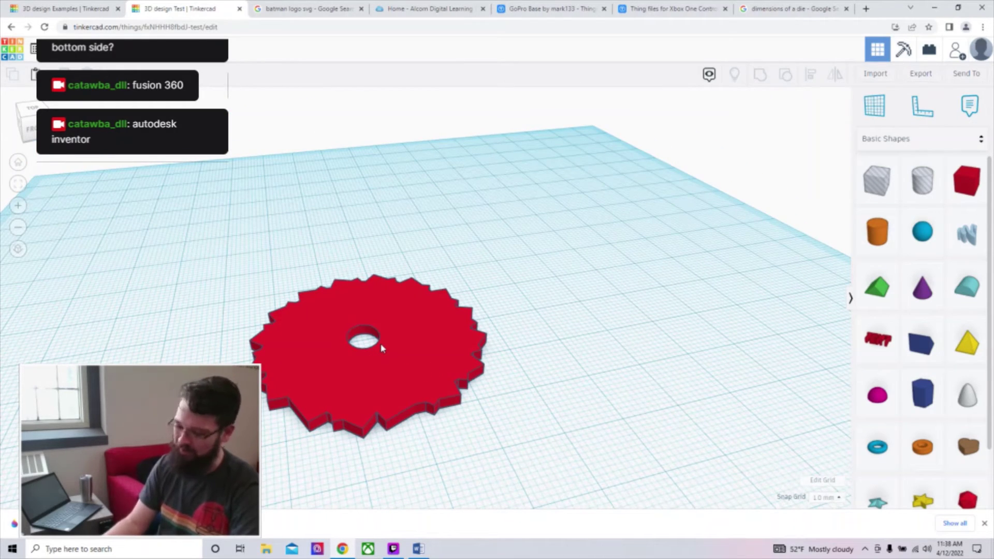
right_click_drag(409, 364, 407, 389)
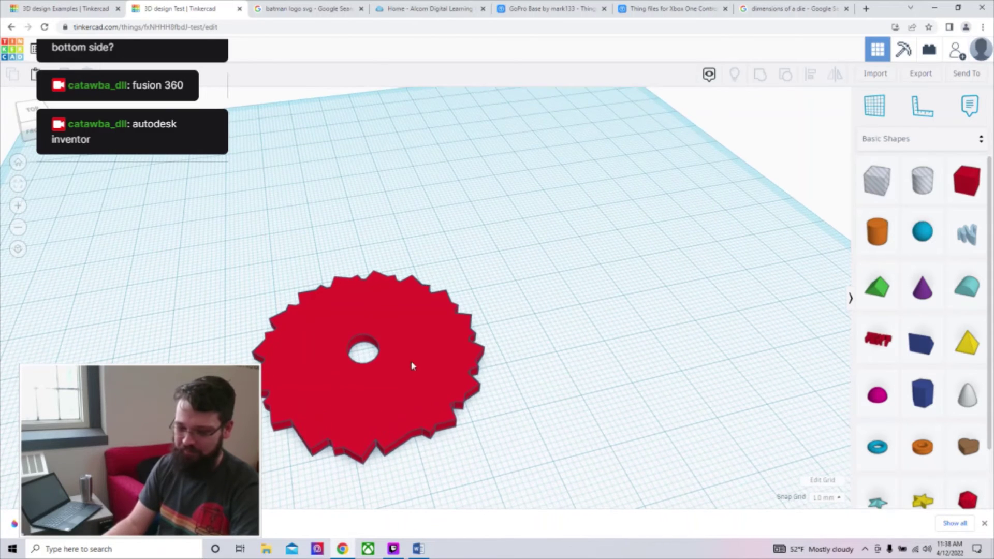
Step: Delete the saw-blade shape and cancel placing a new box and a scribble, leaving the workplane empty
left_click(412, 364)
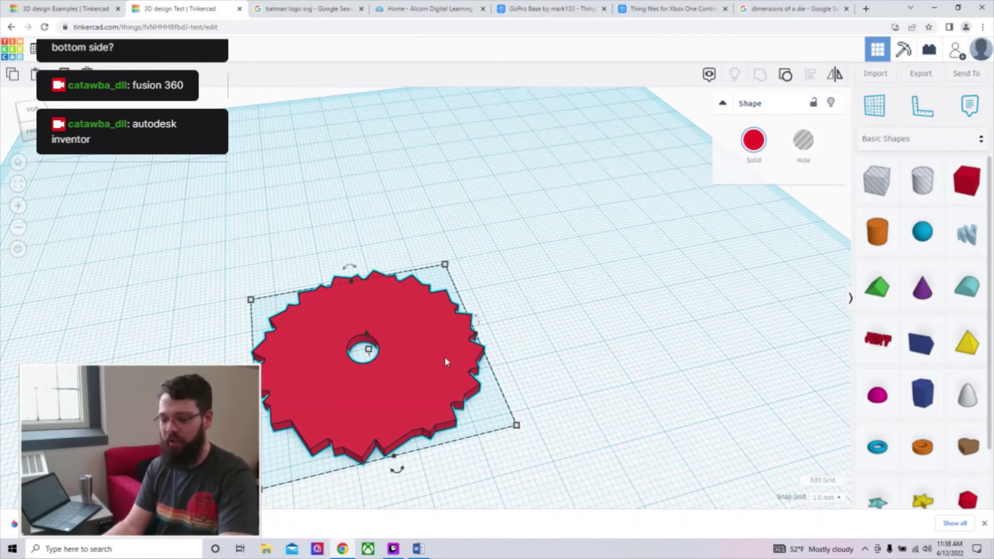
key("Delete")
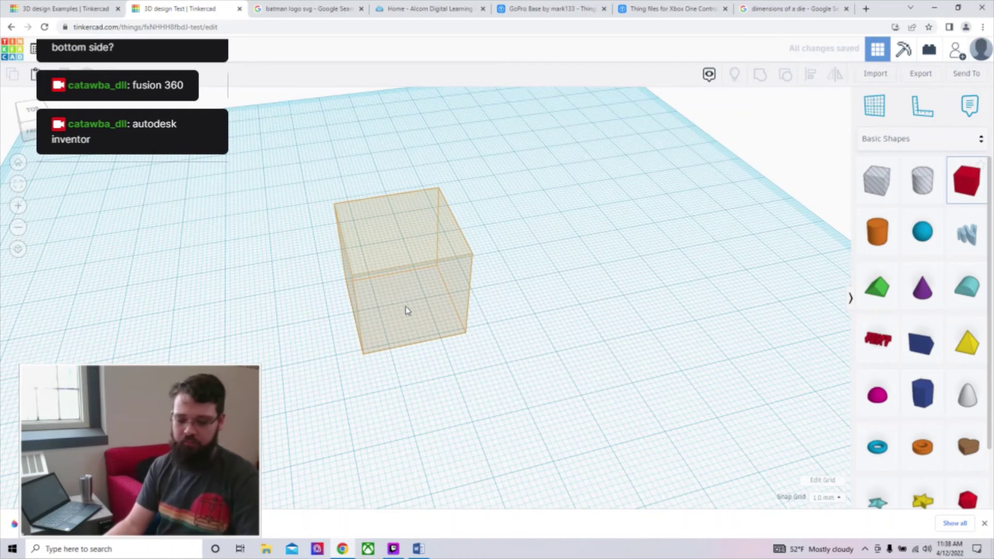
key("Escape")
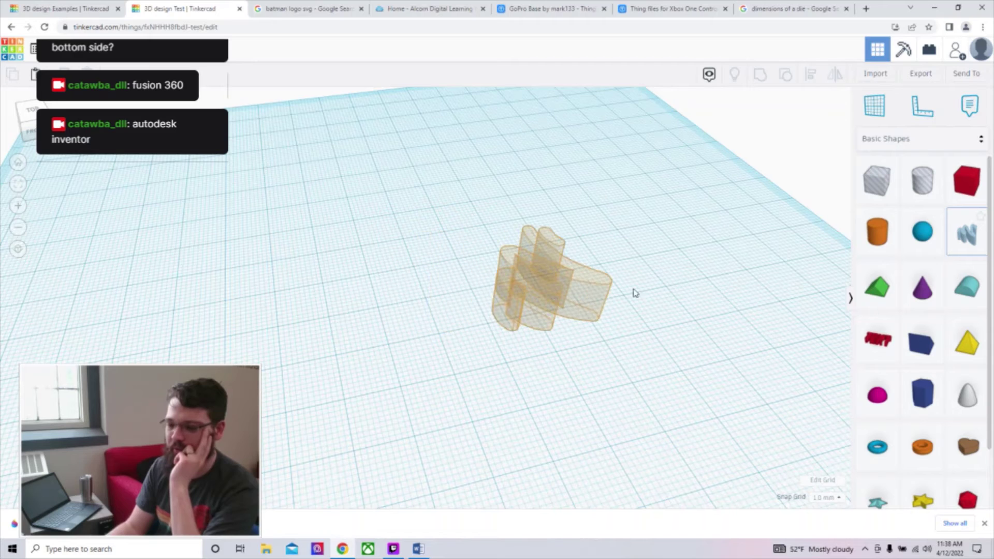
key("Escape")
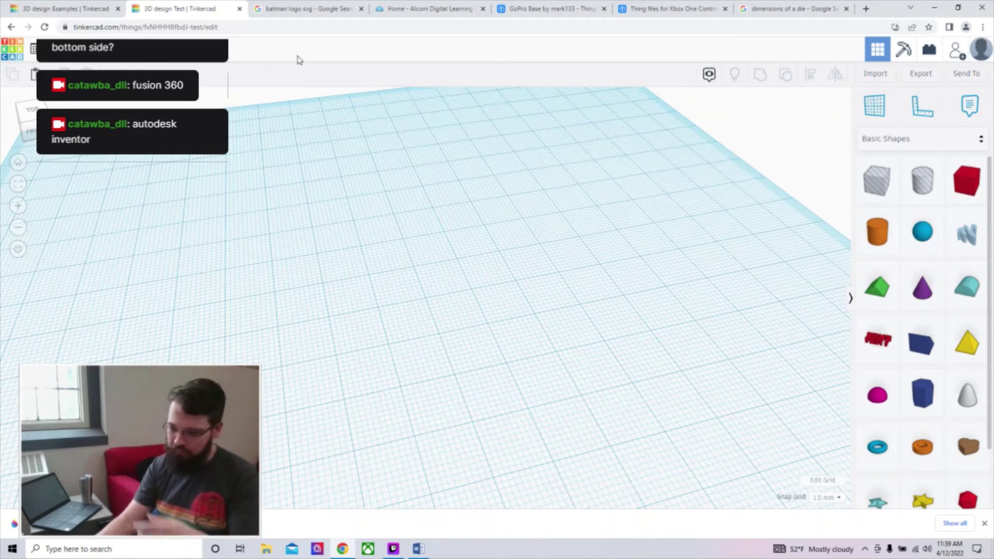
Step: Check the shape import options, the Batman logo SVG search results and the 3D design examples, and return to the test design
left_click(884, 77)
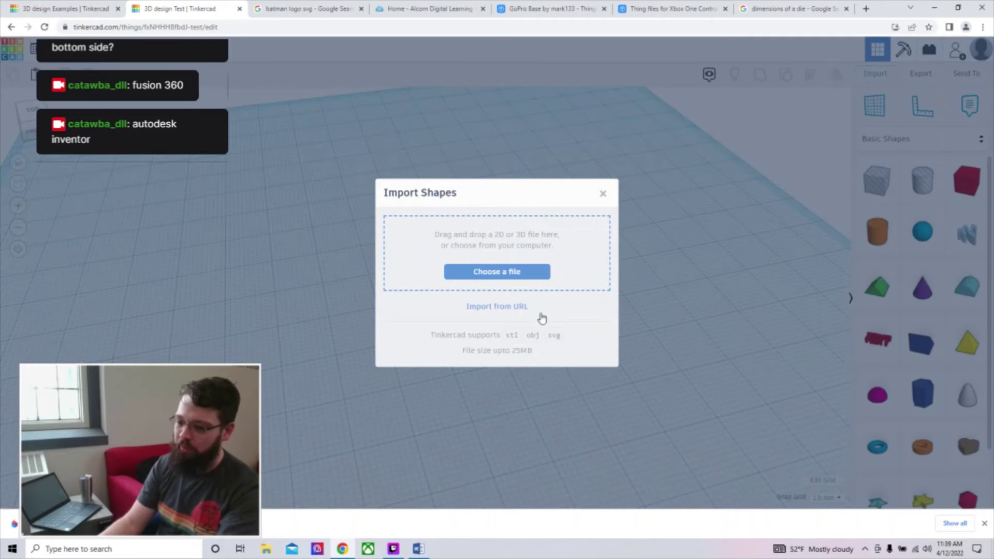
left_click(604, 194)
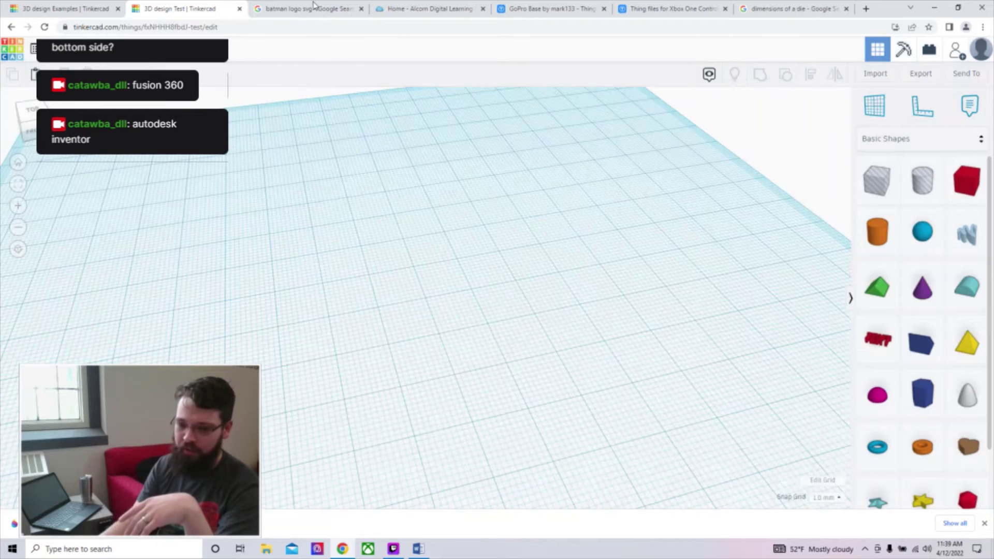
left_click(315, 7)
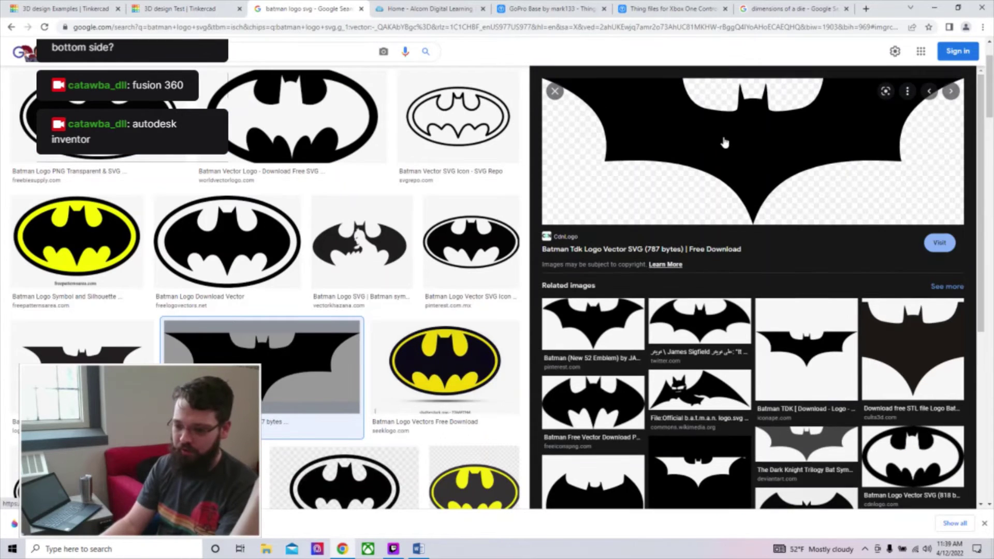
scroll(732, 185, "up", 1)
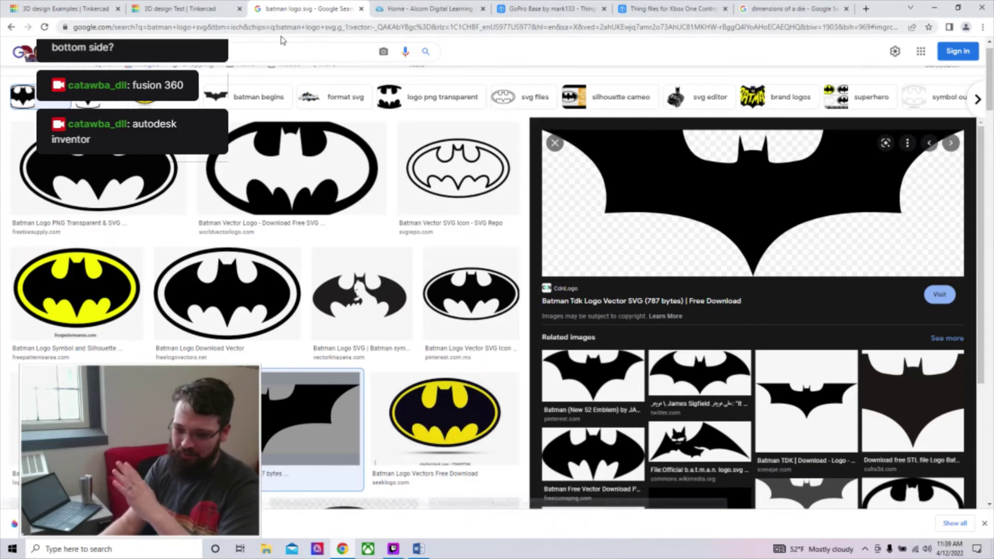
left_click(67, 9)
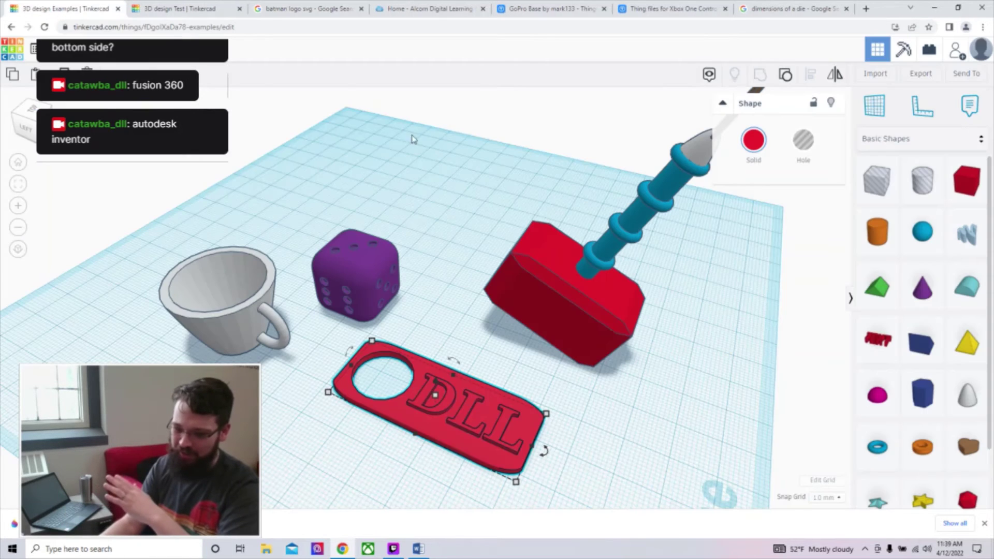
left_click(171, 8)
scroll(456, 277, "down", 2)
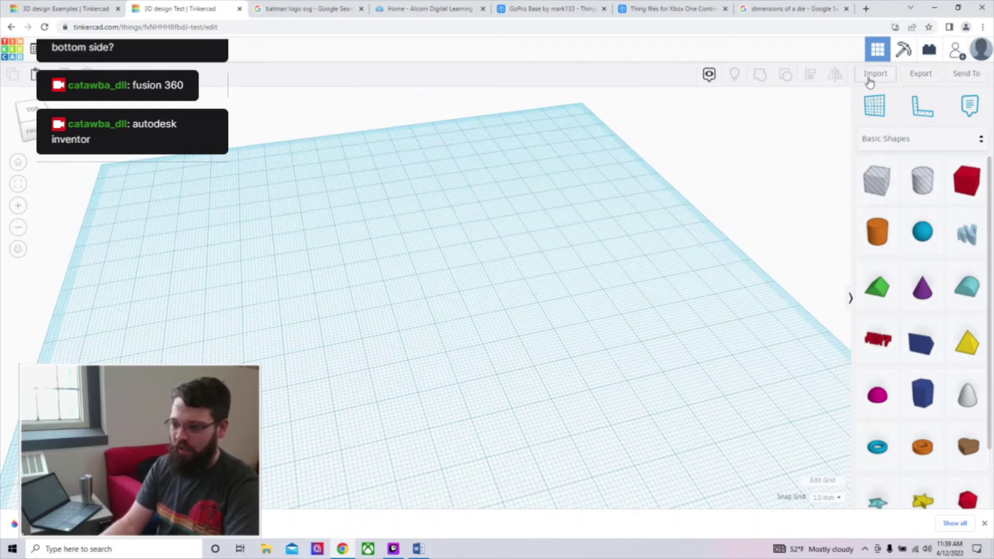
Step: Import batman-tdk.svg from the Downloads folder with its length set to 100
left_click(871, 78)
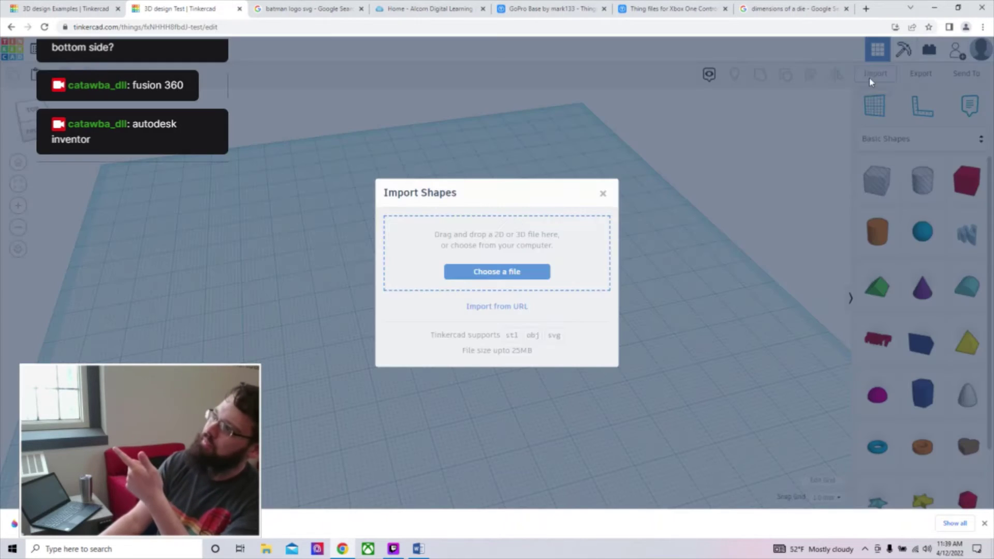
left_click(503, 273)
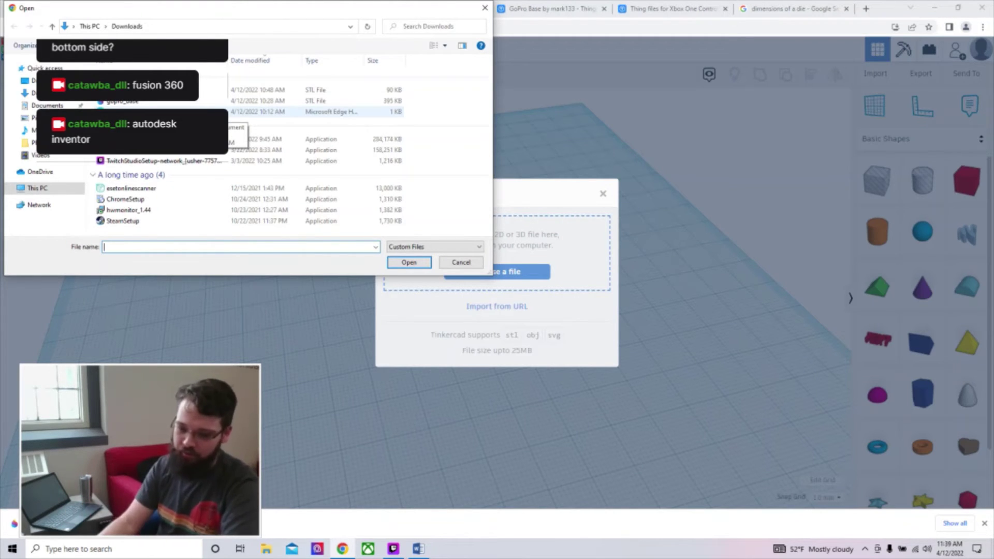
left_click(218, 111)
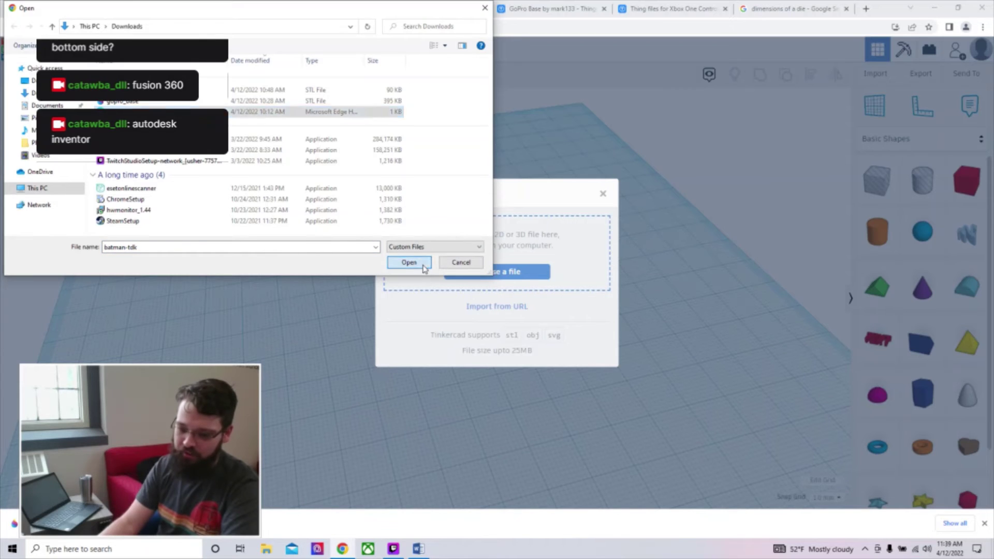
left_click(409, 263)
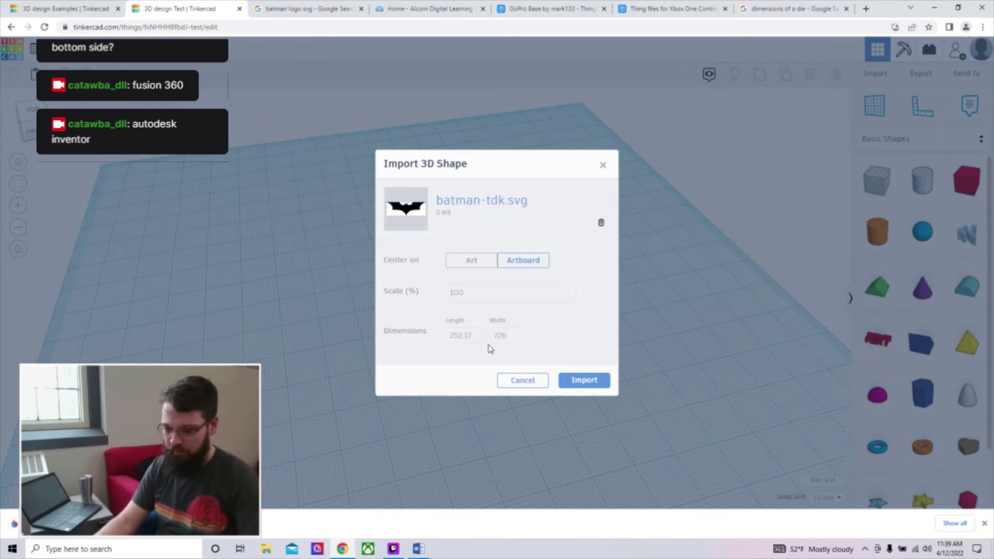
left_click(478, 342)
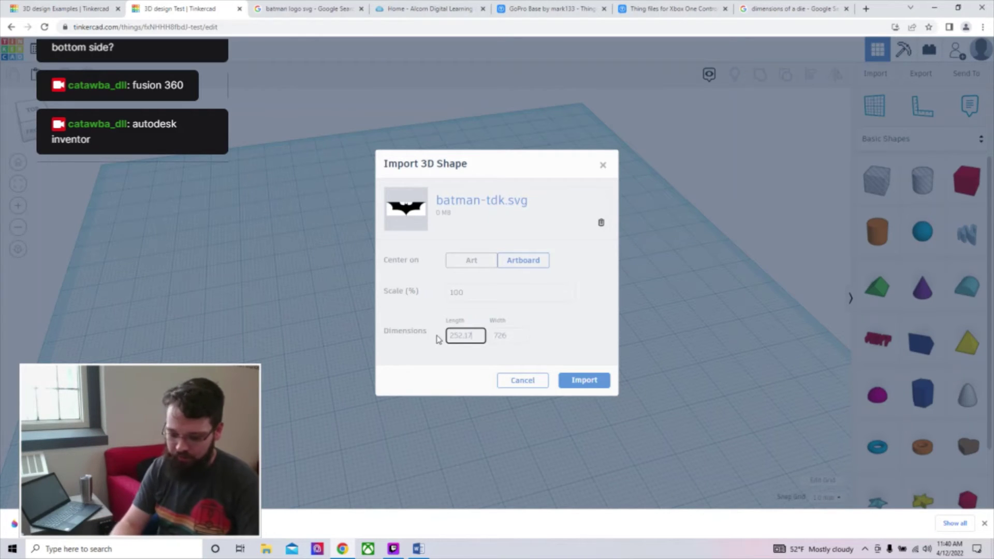
type("100")
left_click(583, 380)
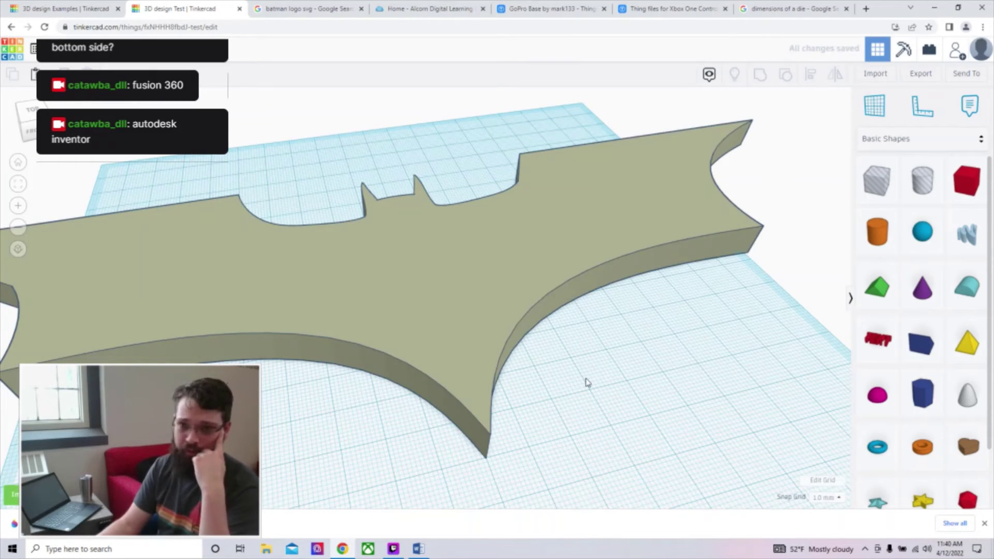
Step: Thin the imported bat logo and scale it down proportionally so that it fits on the workplane
scroll(462, 362, "down", 3)
left_click(460, 269)
left_click_drag(425, 278, 425, 295)
left_click_drag(845, 323, 549, 331, "shift")
left_click(694, 417)
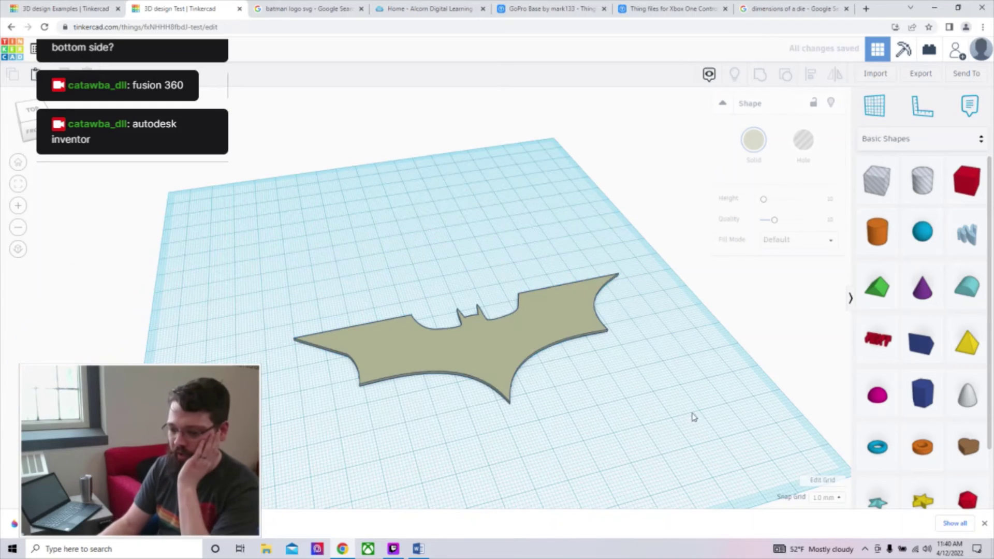
Step: Add a scribble shape with freehand lettering in front of the bat logo, and move it onto the logo's middle
left_click(635, 381)
mouse_move(379, 267)
left_mouse_down()
mouse_move(407, 326)
mouse_move(484, 304)
mouse_move(506, 324)
mouse_move(553, 304)
mouse_move(567, 310)
left_mouse_up()
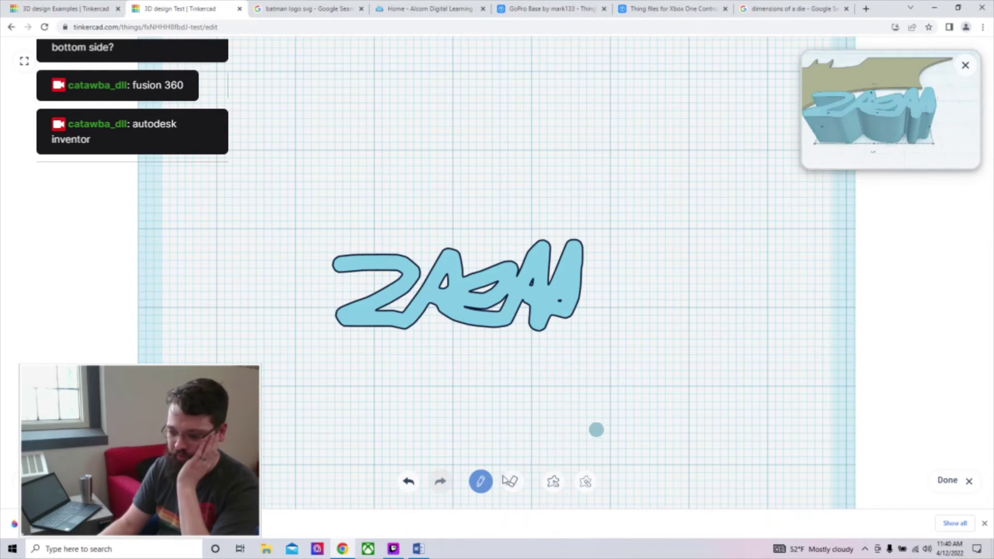
left_click(948, 480)
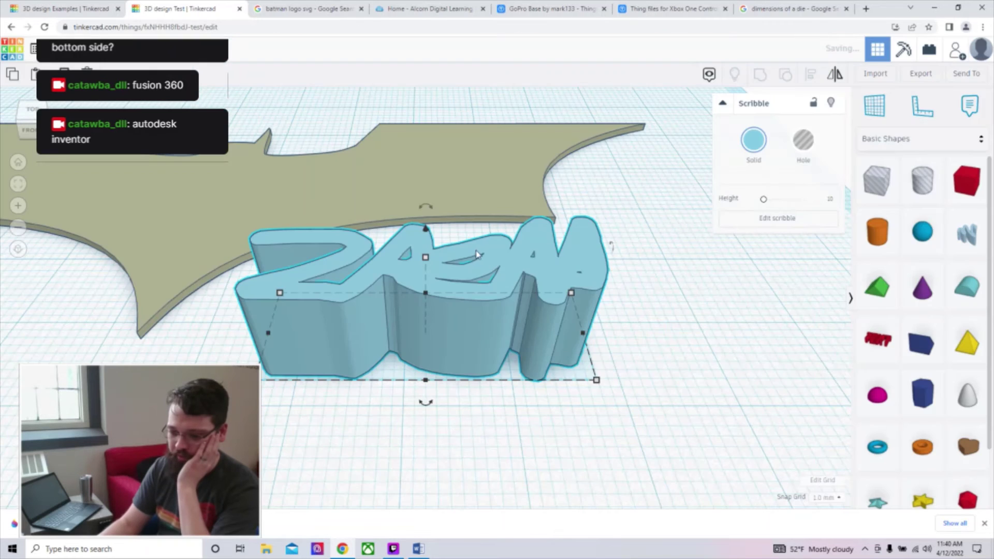
mouse_move(477, 254)
left_mouse_down()
mouse_move(250, 171)
mouse_move(216, 169)
mouse_move(204, 191)
left_mouse_up()
Step: Lower the scribble lettering, nudge it on the bat logo, and group both shapes into one
left_click_drag(335, 194, 314, 185)
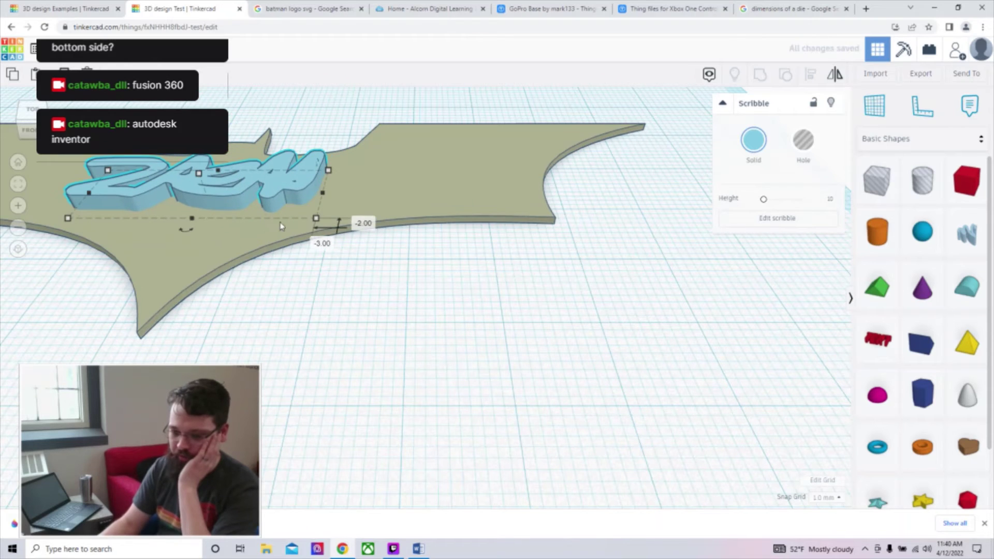
key("ctrl+a")
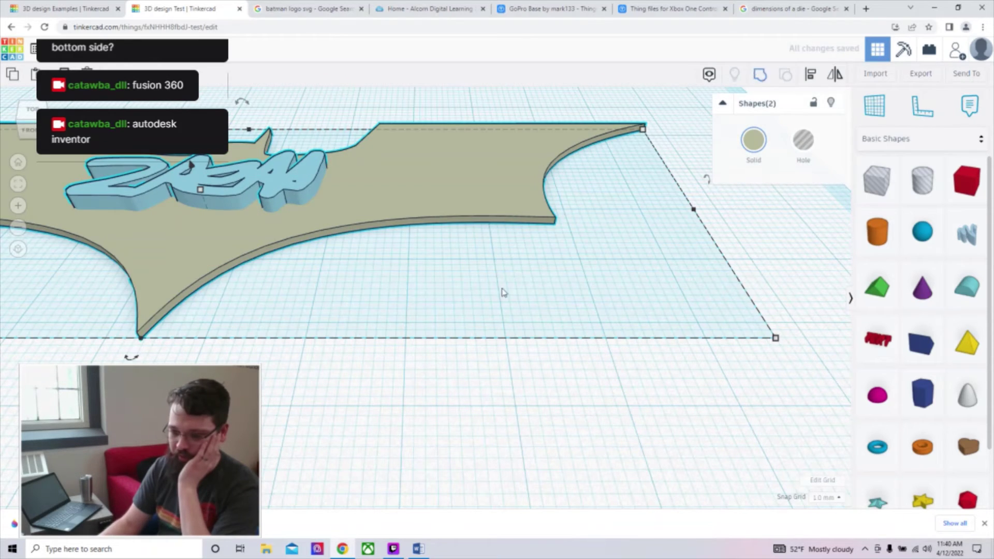
left_click(290, 333)
mouse_move(290, 333)
right_mouse_down()
mouse_move(424, 356)
mouse_move(286, 335)
mouse_move(309, 322)
mouse_move(202, 310)
right_mouse_up()
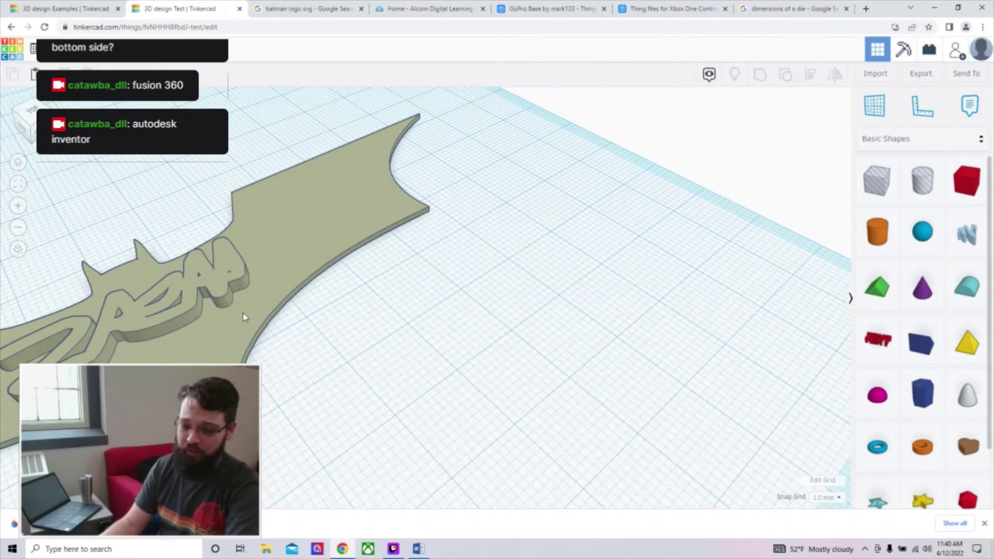
scroll(318, 306, "down", 3)
scroll(310, 302, "down", 3)
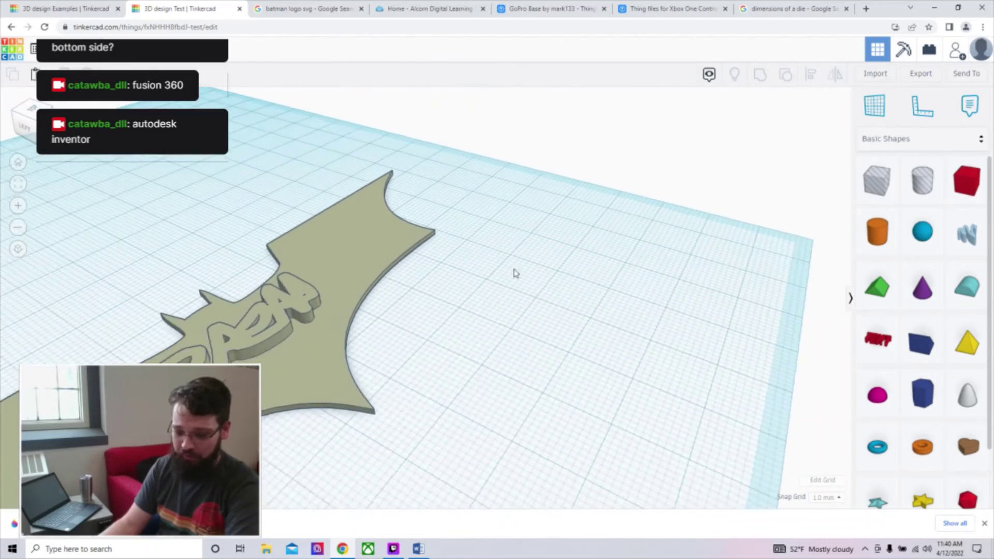
right_click_drag(308, 317, 338, 305)
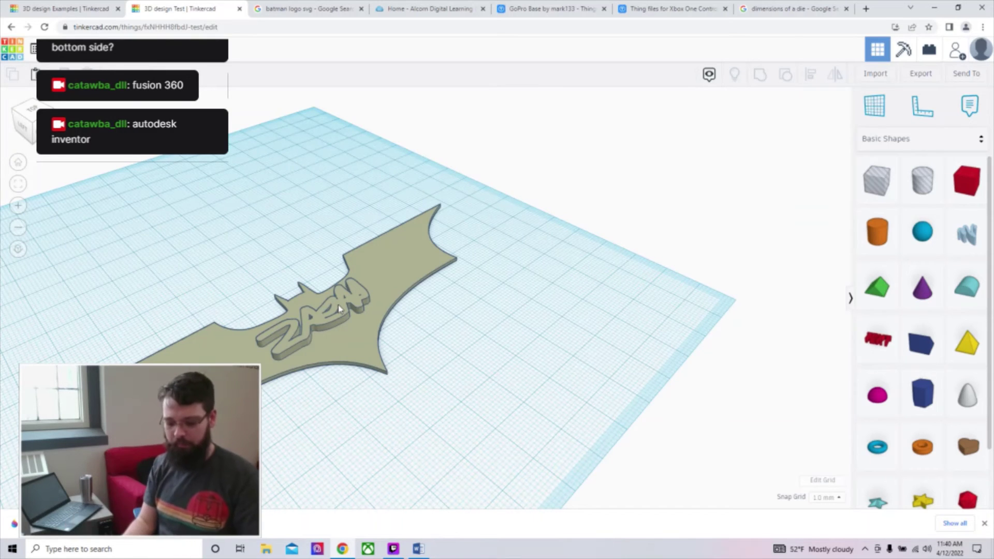
Step: Undo the grouping and the lettering's last nudge and height reduction
key("ctrl+z")
key("ctrl+z")
key("ctrl+z")
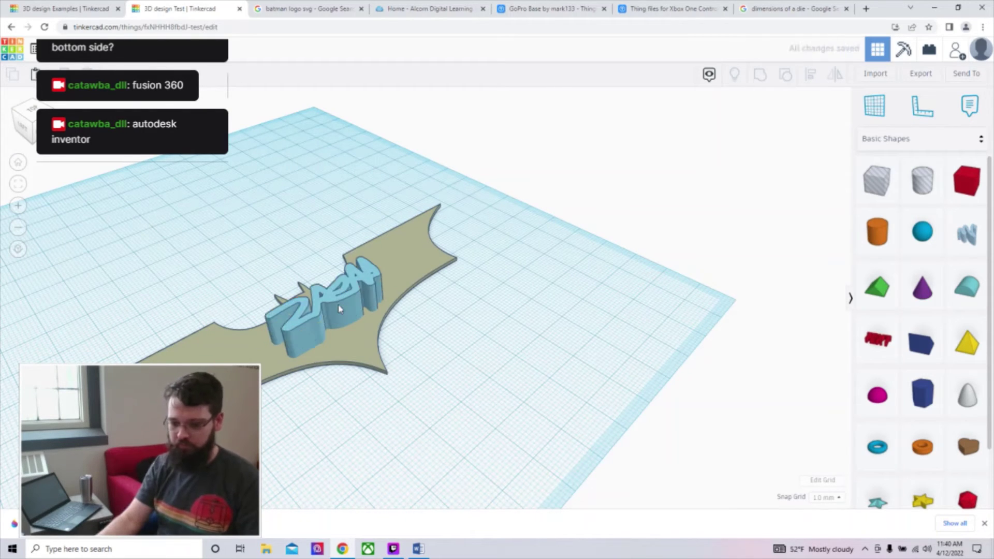
Step: Delete the scribble lettering from the middle of the bat logo and select the logo itself
left_click(340, 309)
key("Delete")
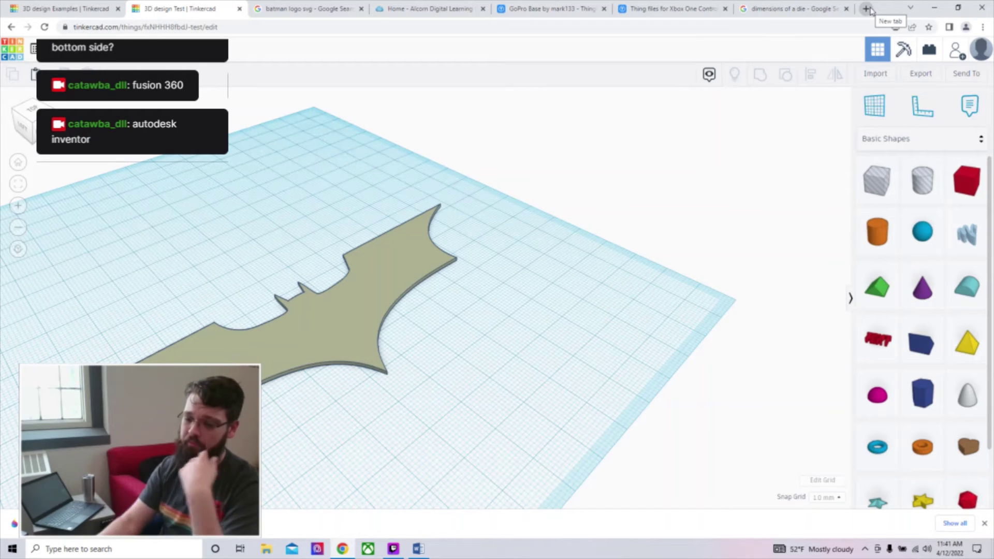
scroll(425, 259, "down", 5)
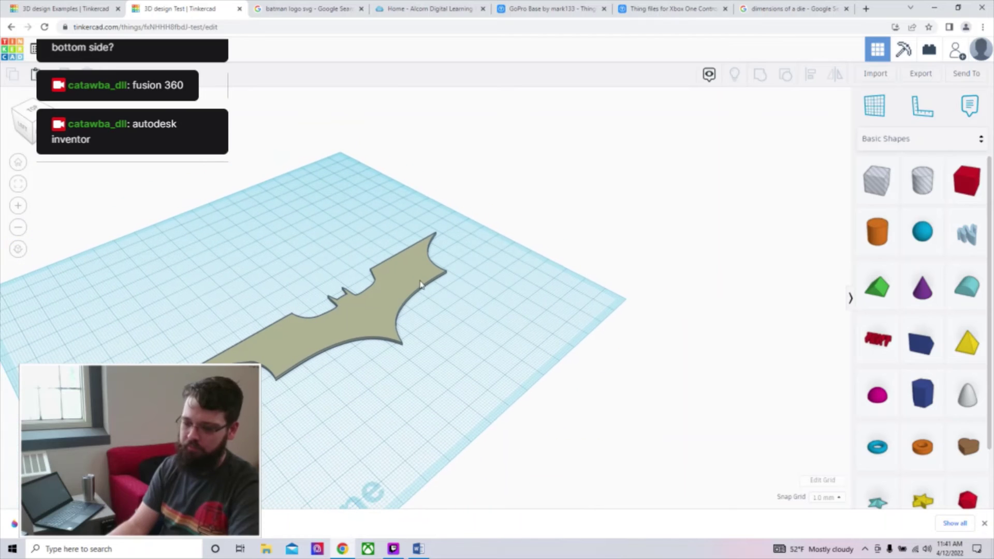
left_click(420, 284)
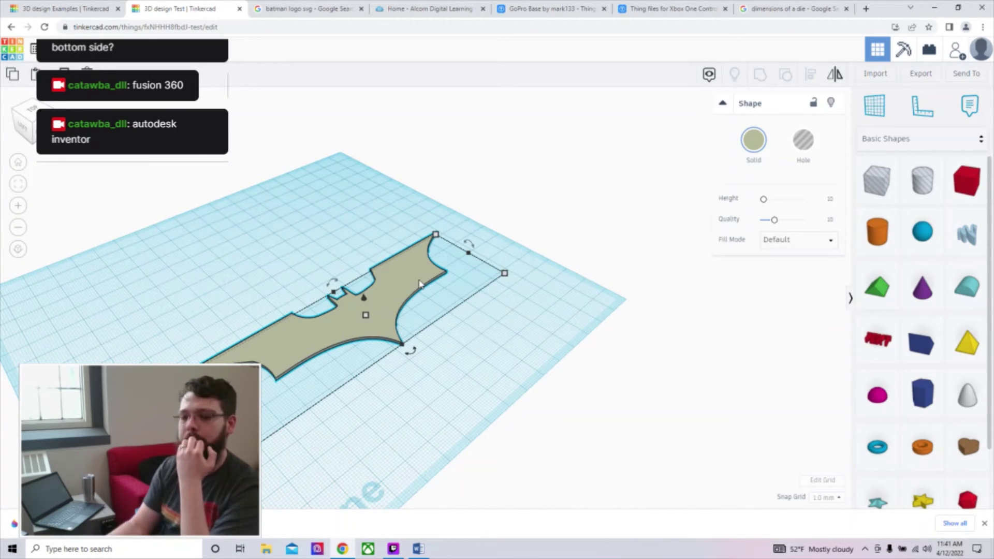
scroll(438, 350, "up", 5)
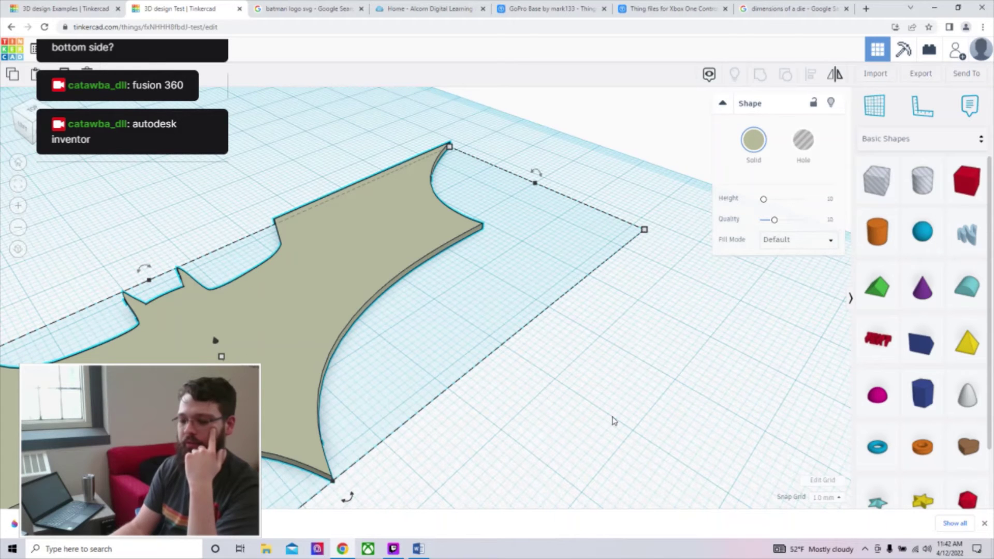
scroll(615, 420, "down", 5)
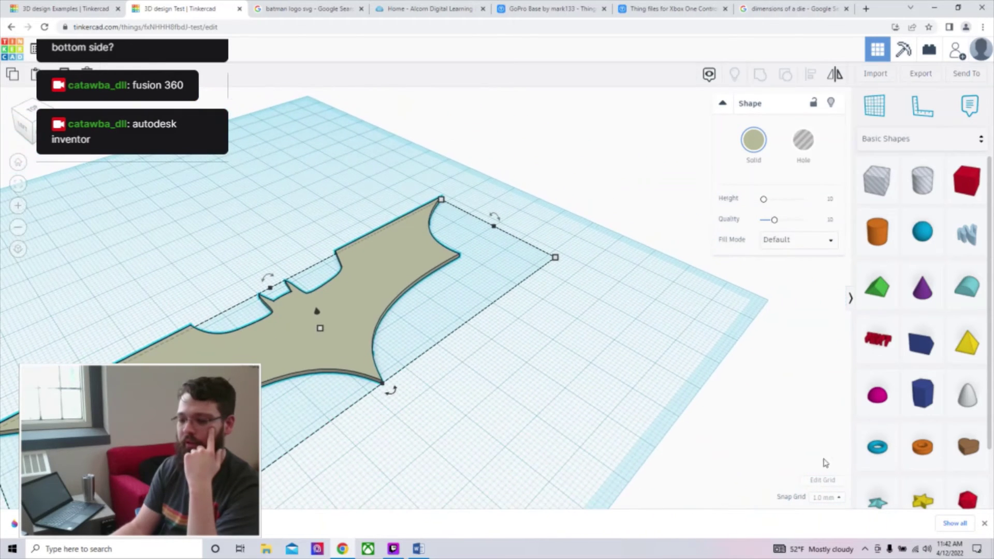
Step: Open the workplane's grid properties, check the available units, and close the dialog without changing anything
left_click(822, 480)
left_click(435, 310)
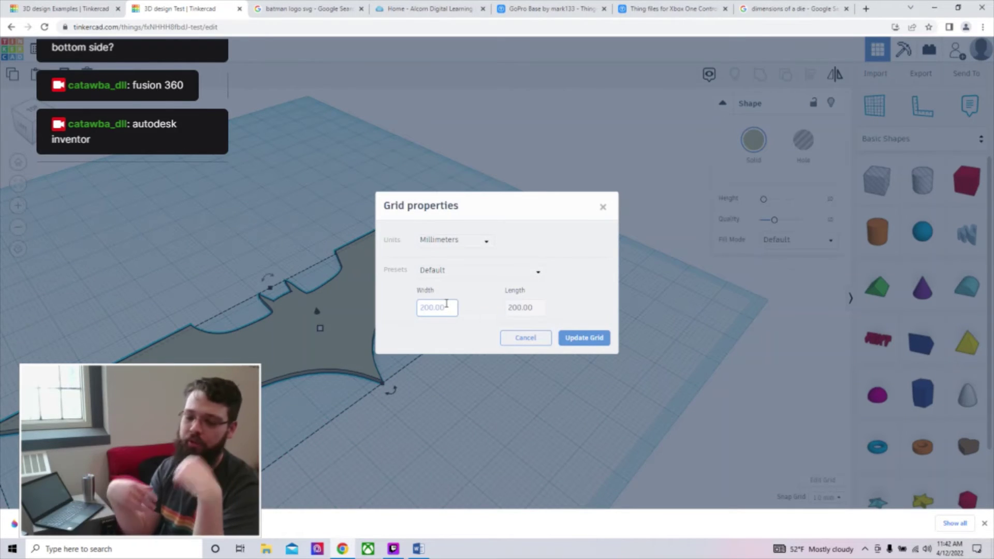
left_click(461, 239)
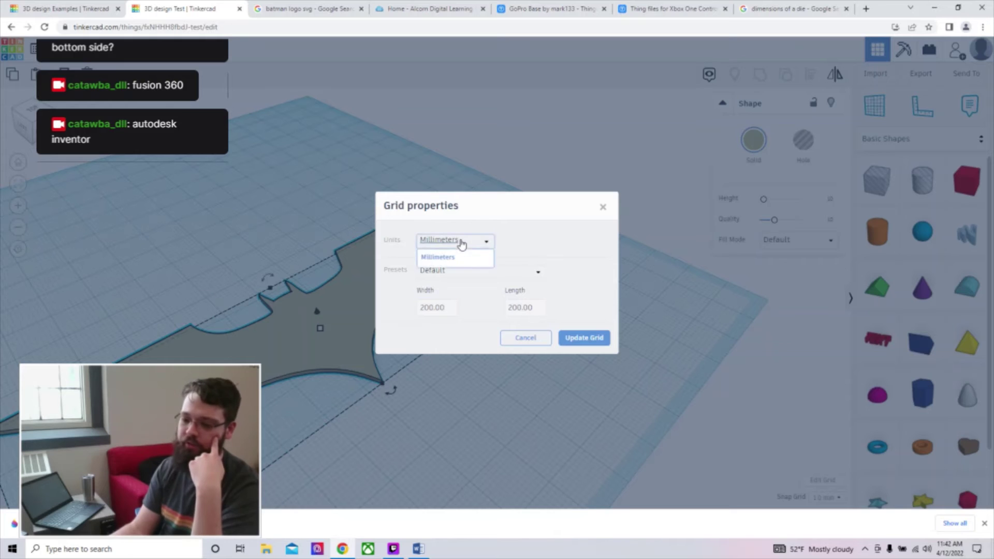
left_click(526, 240)
left_click(604, 208)
Step: Delete the bat logo and place a solid box on the empty workplane
scroll(543, 324, "down", 3)
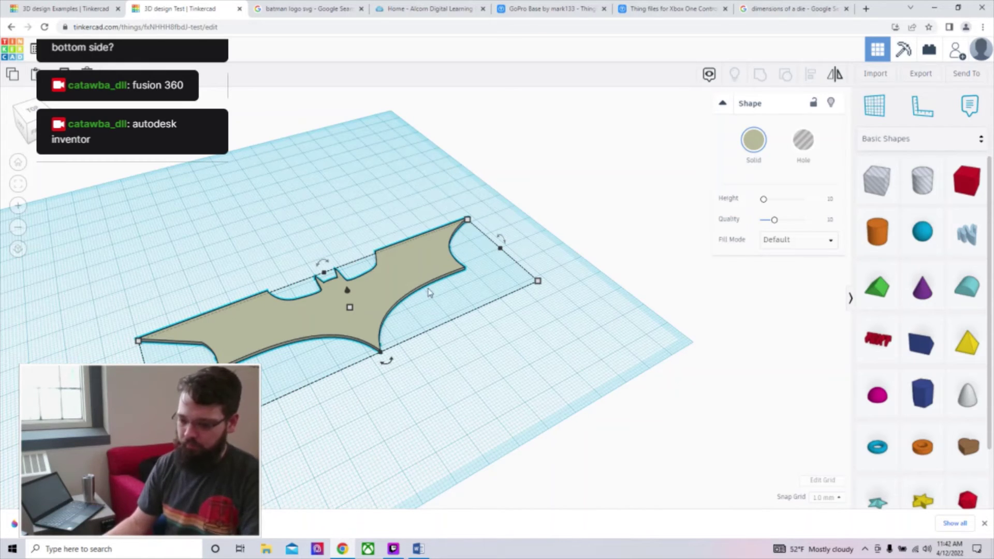
key("Delete")
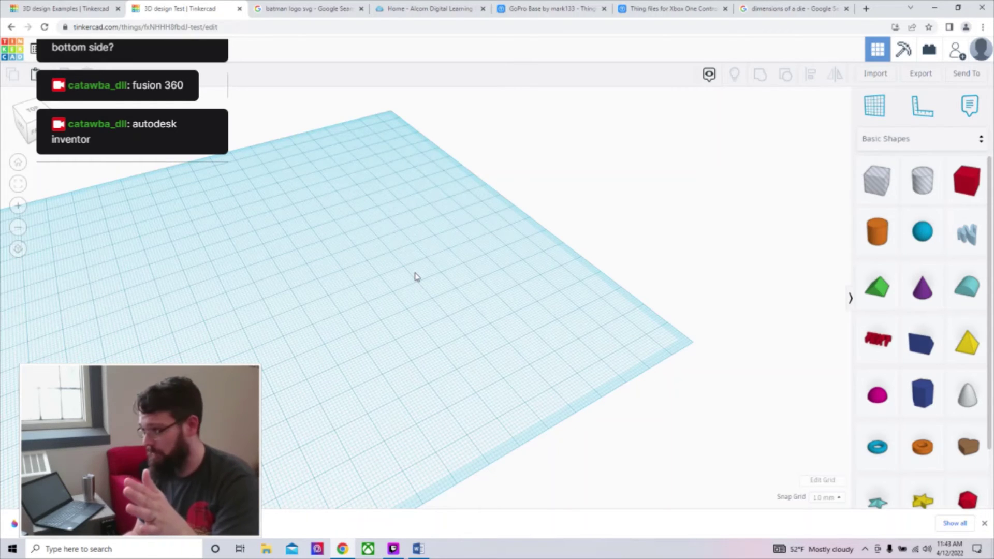
right_click_drag(488, 217, 216, 251)
left_click(19, 163)
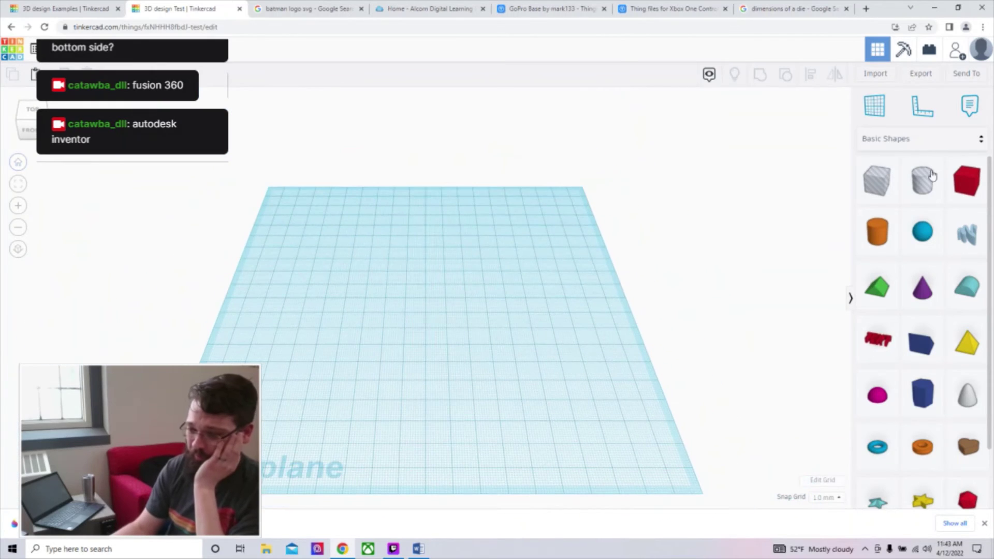
left_click_drag(962, 187, 343, 331)
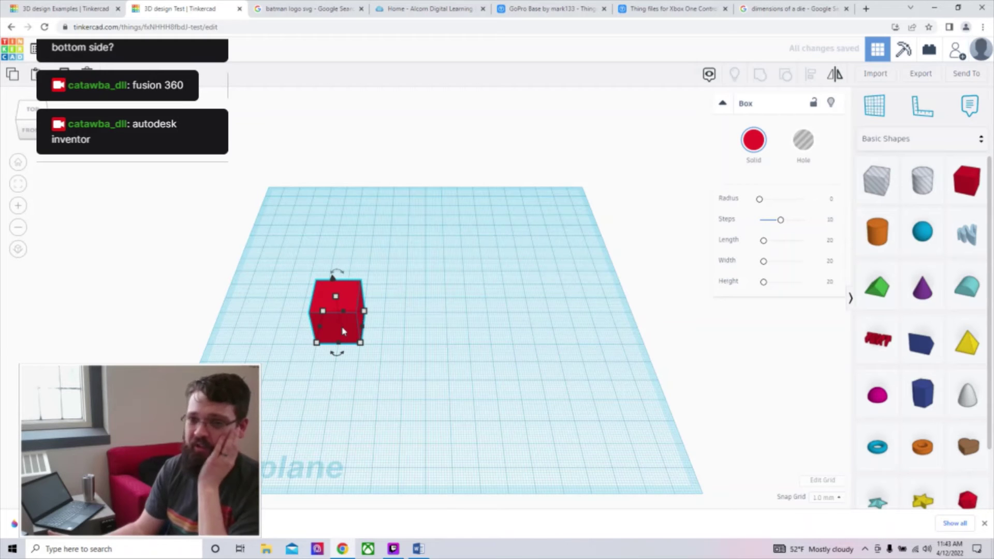
Step: Round the box's edges with a radius of 2.41 and 17 steps
left_click(18, 184)
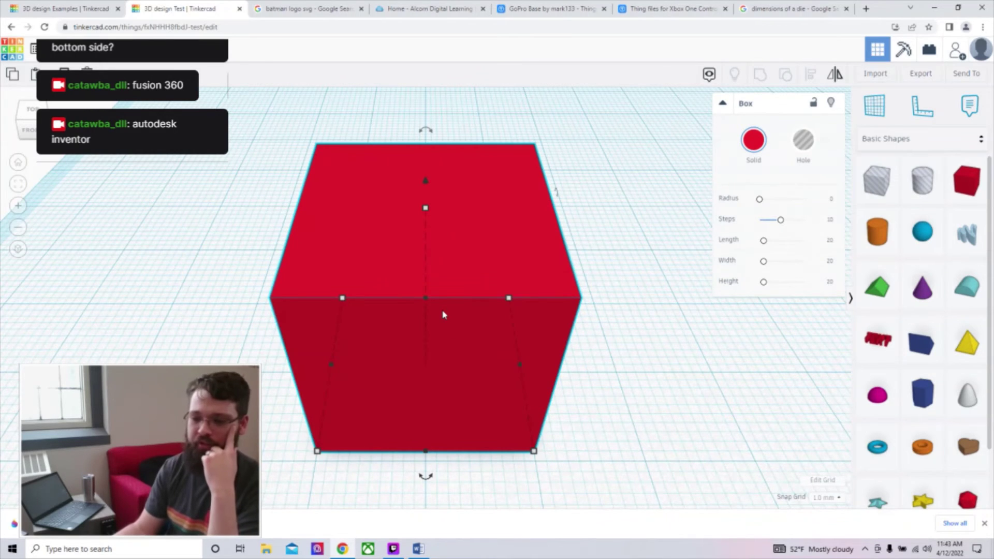
left_click_drag(760, 201, 767, 202)
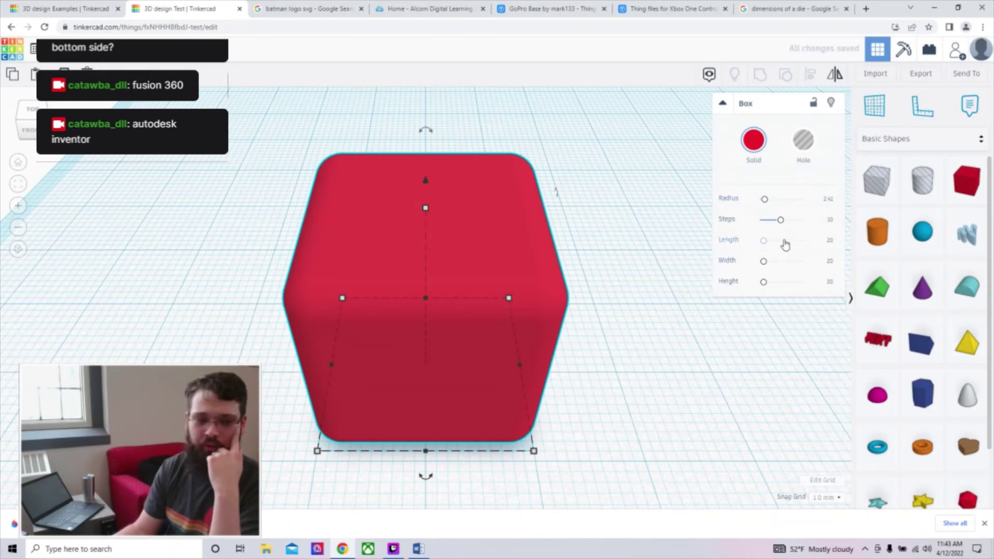
left_click_drag(783, 222, 800, 228)
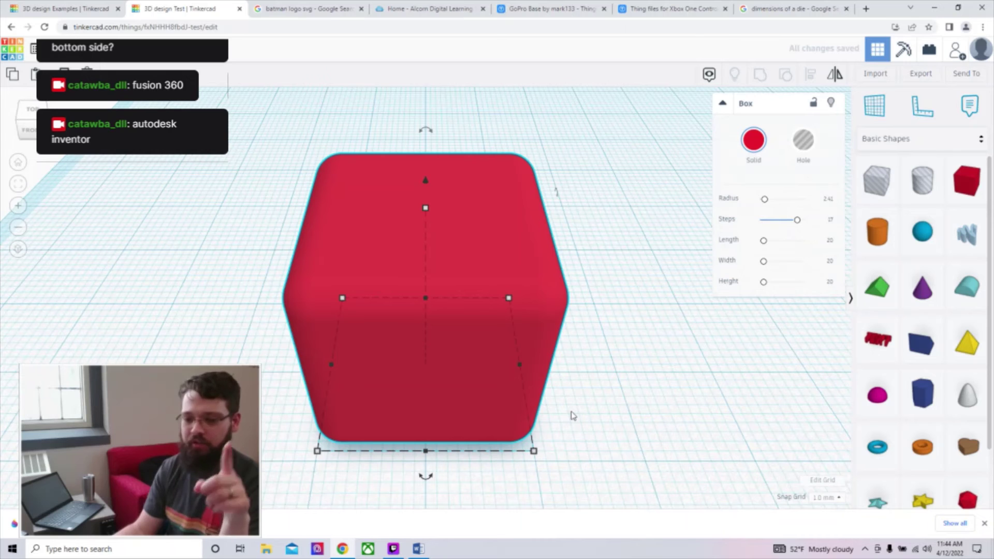
Step: Stretch the box from its front corner to 24 mm deep, and undo the resize
left_click_drag(534, 451, 547, 491)
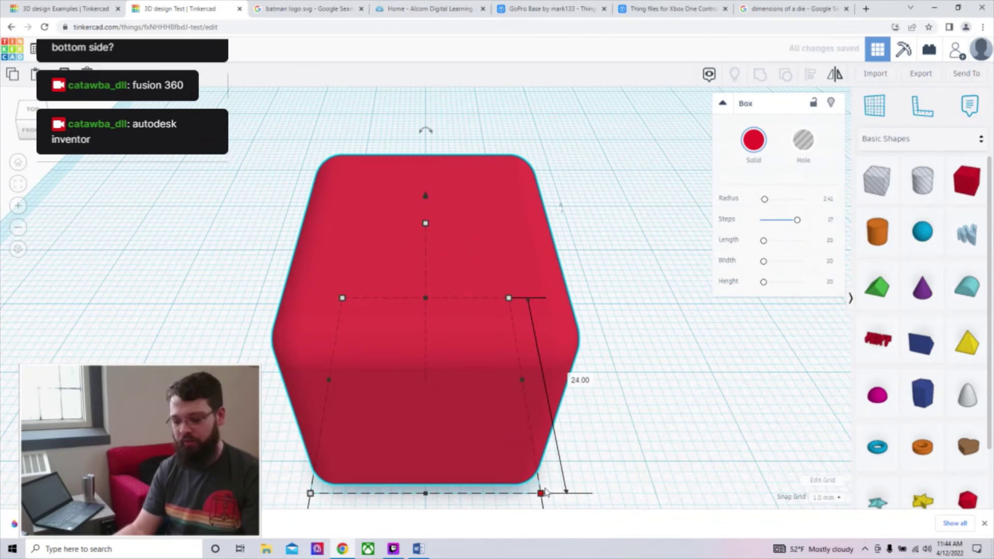
key("ctrl+z")
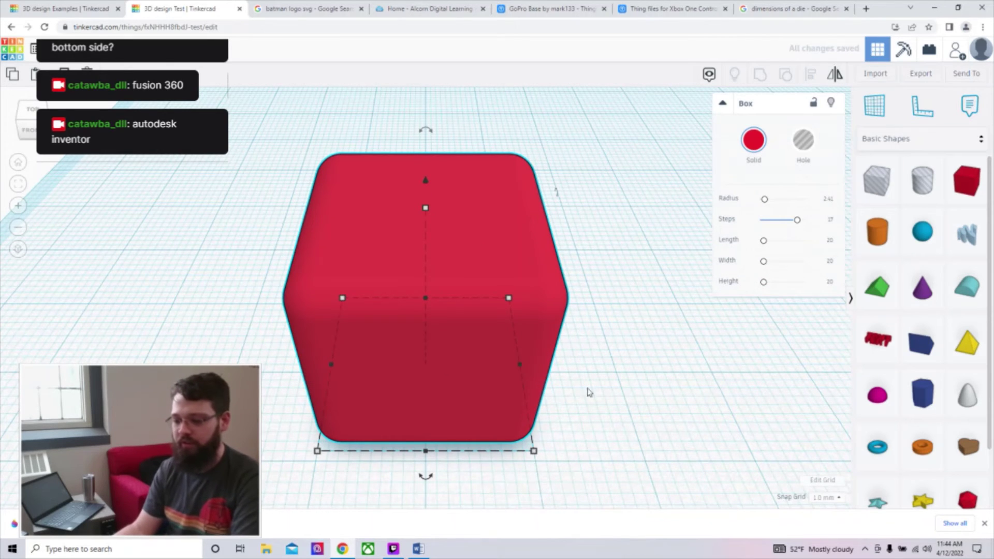
Step: Recolour the rounded box with the purple preset and deselect it
scroll(454, 427, "down", 3)
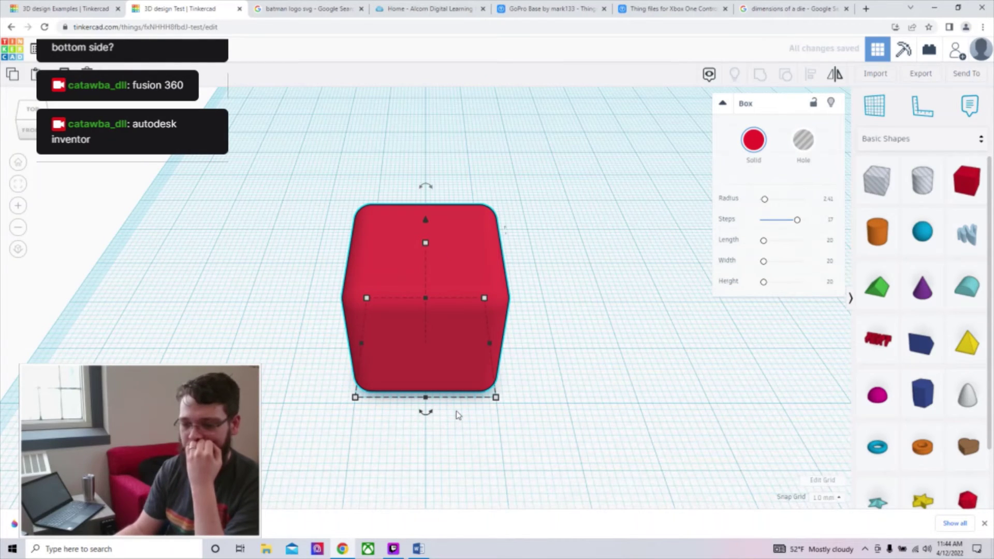
left_click(754, 141)
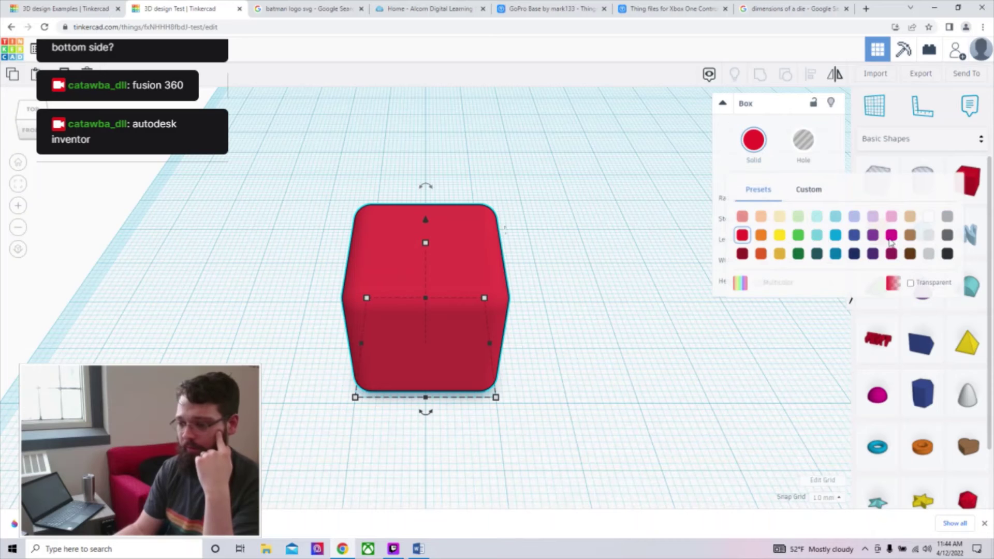
left_click(873, 236)
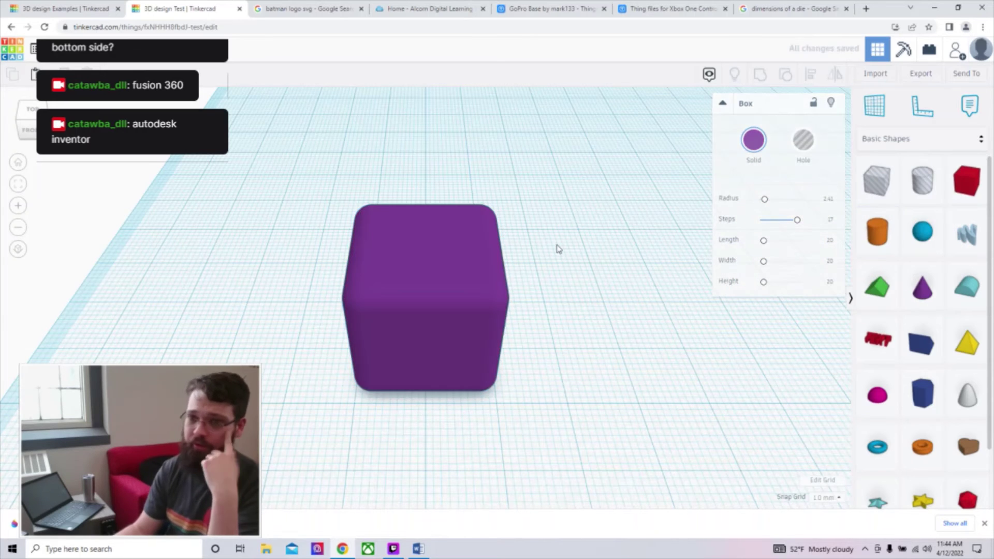
left_click(618, 298)
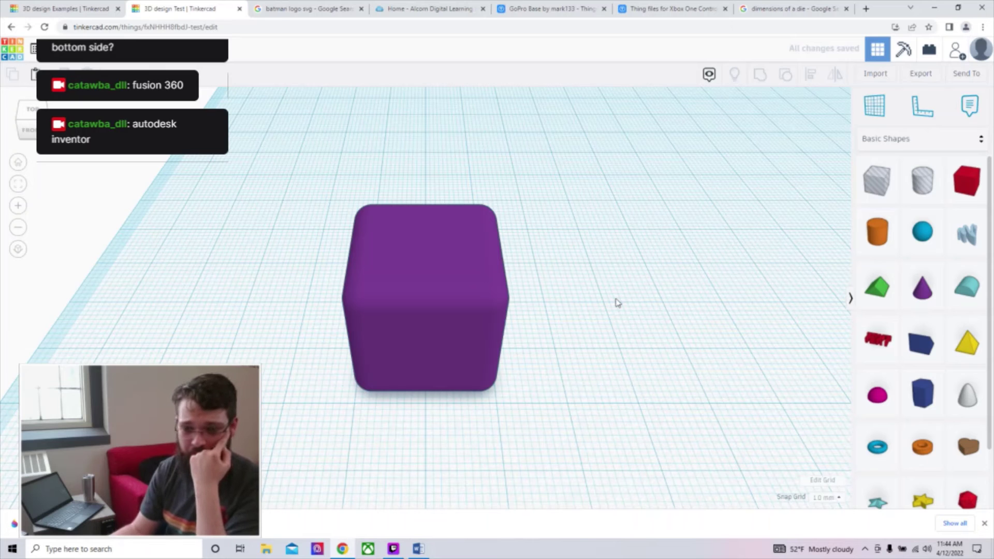
Step: Switch to the 3D design Examples document and examine the pip holes on the purple die's faces
scroll(616, 302, "down", 2)
left_click(290, 8)
left_click(161, 8)
left_click(98, 8)
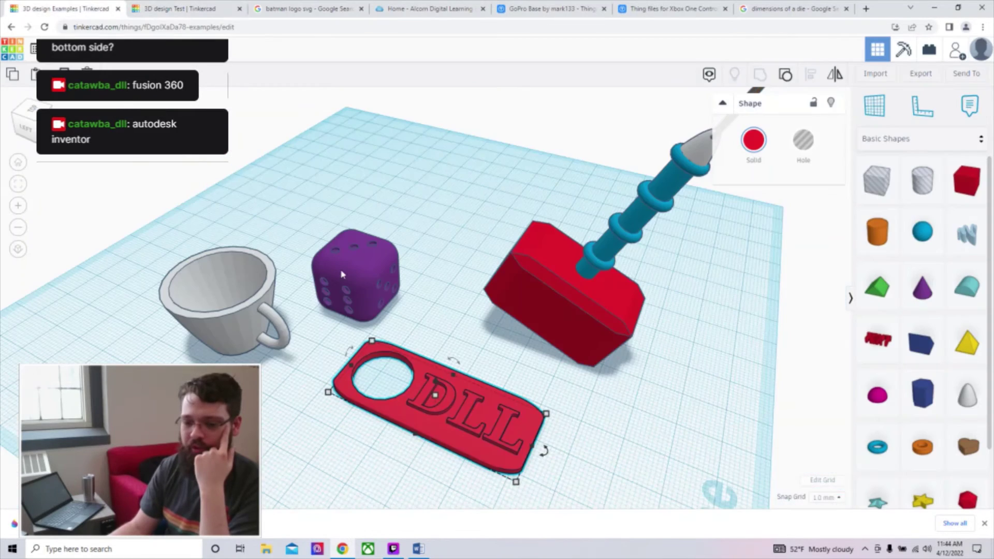
scroll(342, 274, "up", 5)
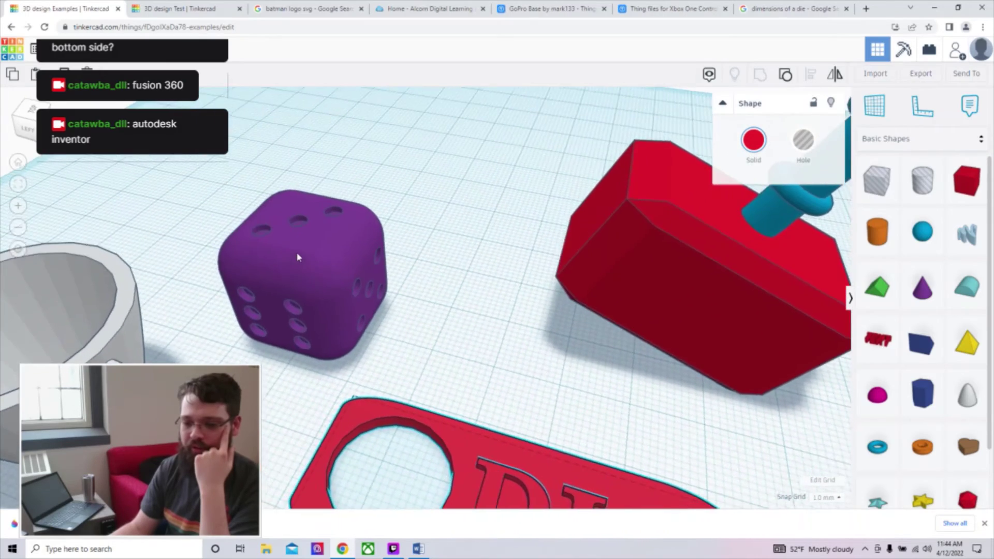
scroll(282, 250, "up", 5)
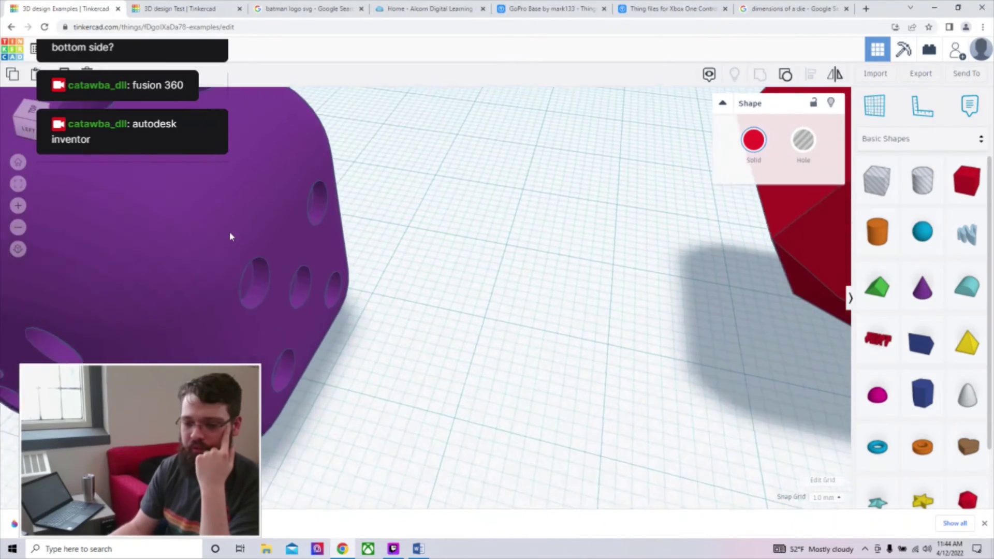
scroll(230, 237, "down", 5)
right_click_drag(244, 231, 335, 233)
scroll(335, 233, "up", 3)
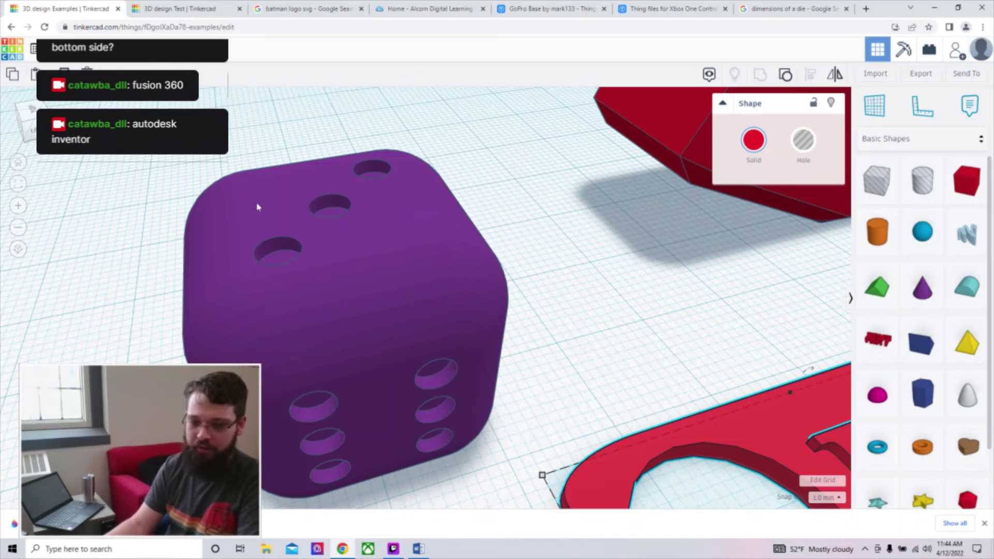
Step: Return to the 3D design Test document, add a cylinder hole beside the purple box, and shrink its base to 2 by 2 mm
left_click(191, 7)
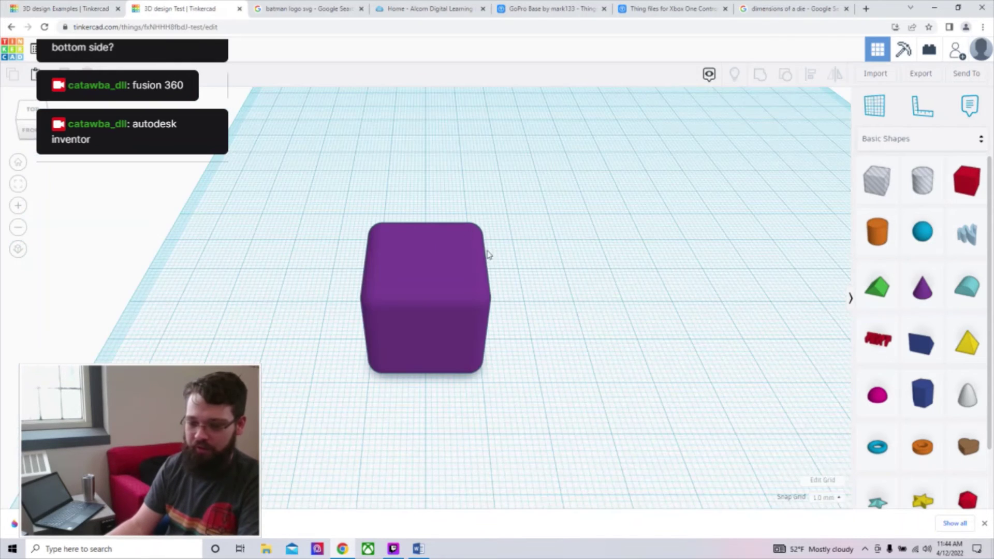
right_click_drag(636, 345, 464, 353)
left_click(923, 181)
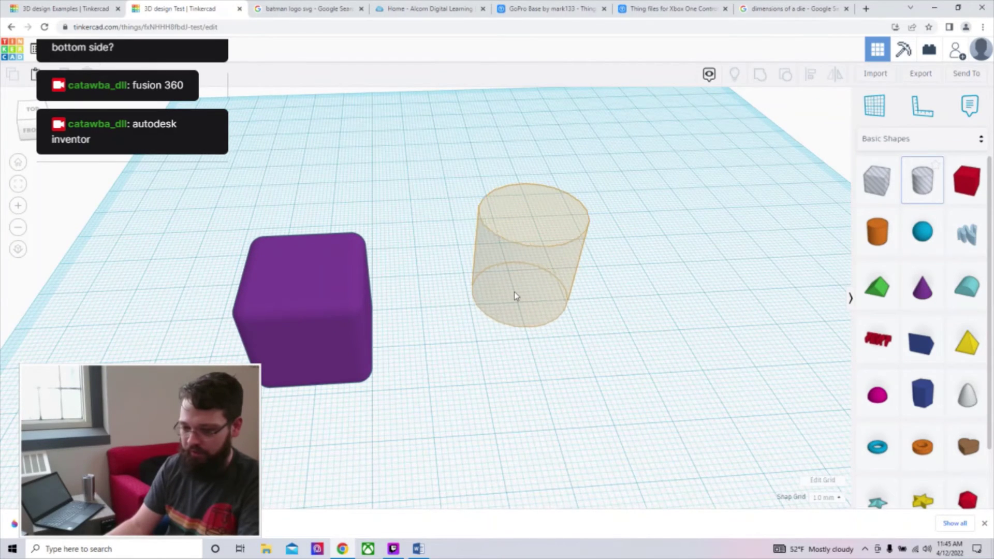
left_click(513, 296)
scroll(497, 301, "up", 4)
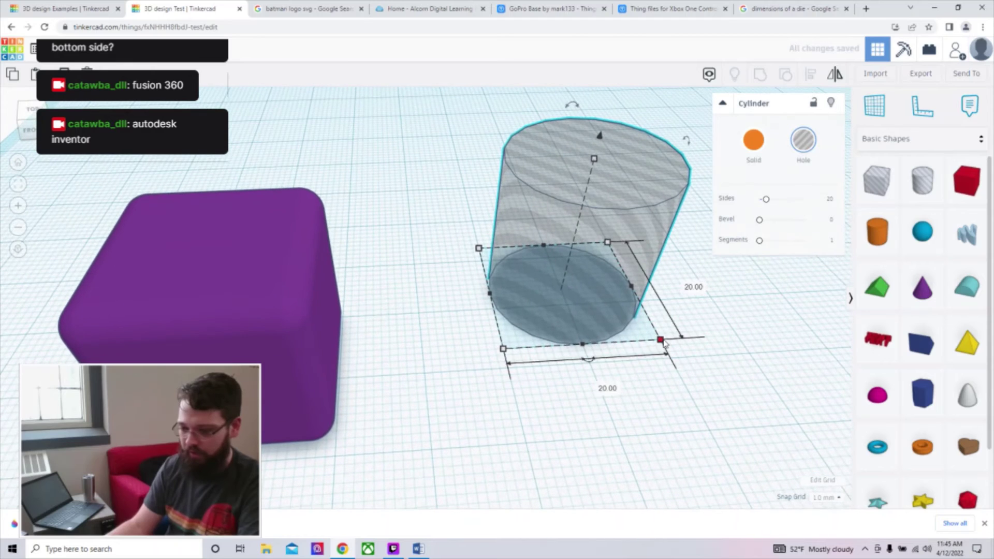
left_click_drag(663, 343, 495, 254)
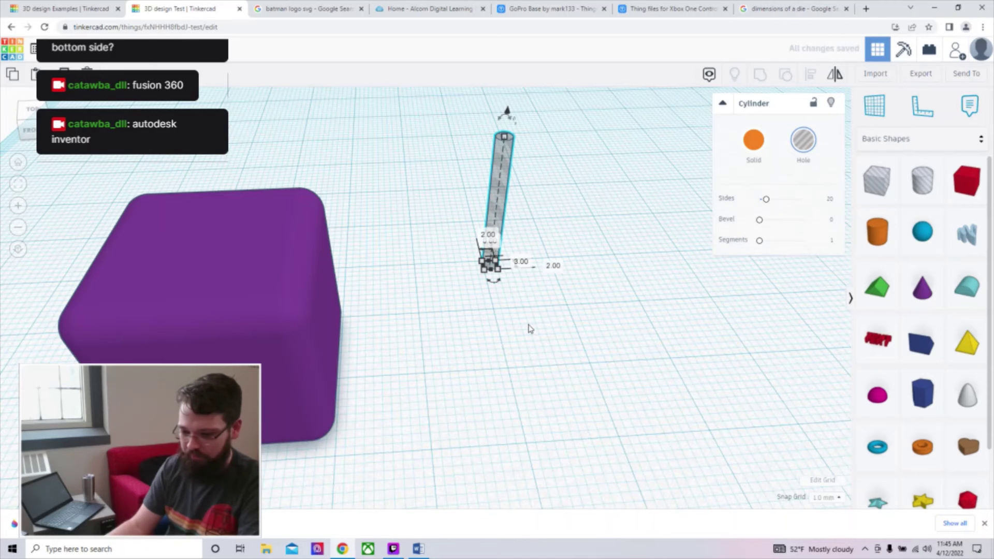
left_click(529, 328)
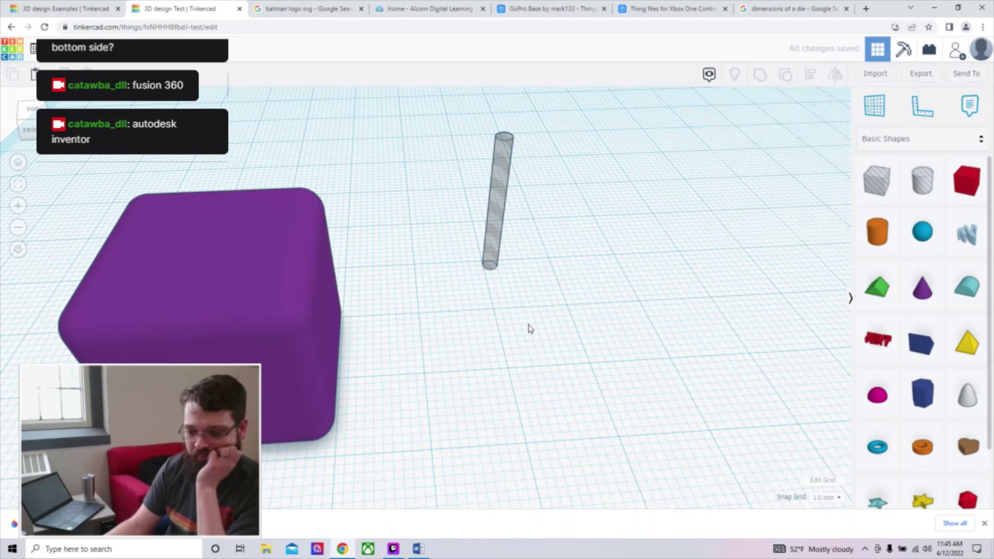
Step: Duplicate the thin cylinder hole 4 mm to its side and repeat the duplication to form a row of three
scroll(528, 328, "up", 3)
middle_click_drag(452, 344, 426, 360)
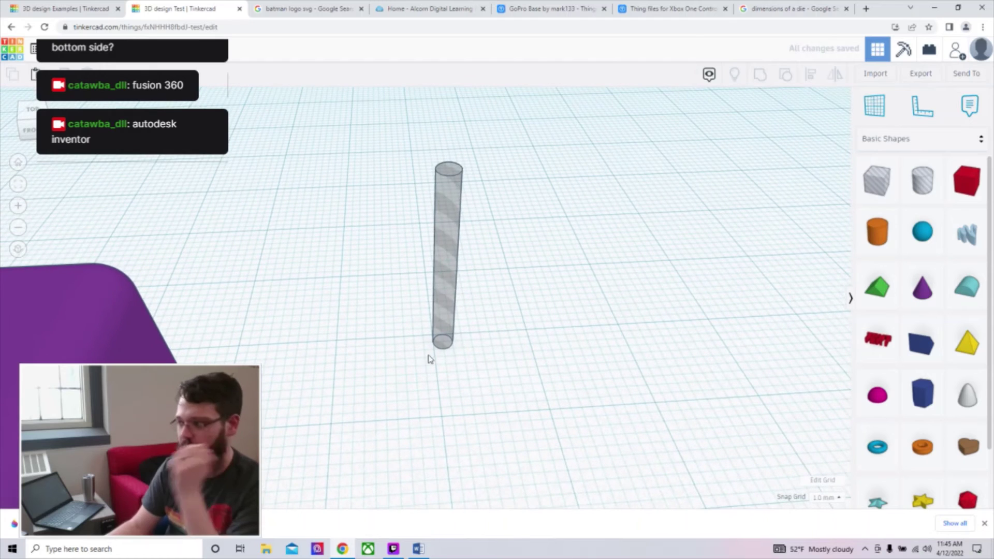
scroll(448, 349, "up", 2)
scroll(464, 365, "up", 2)
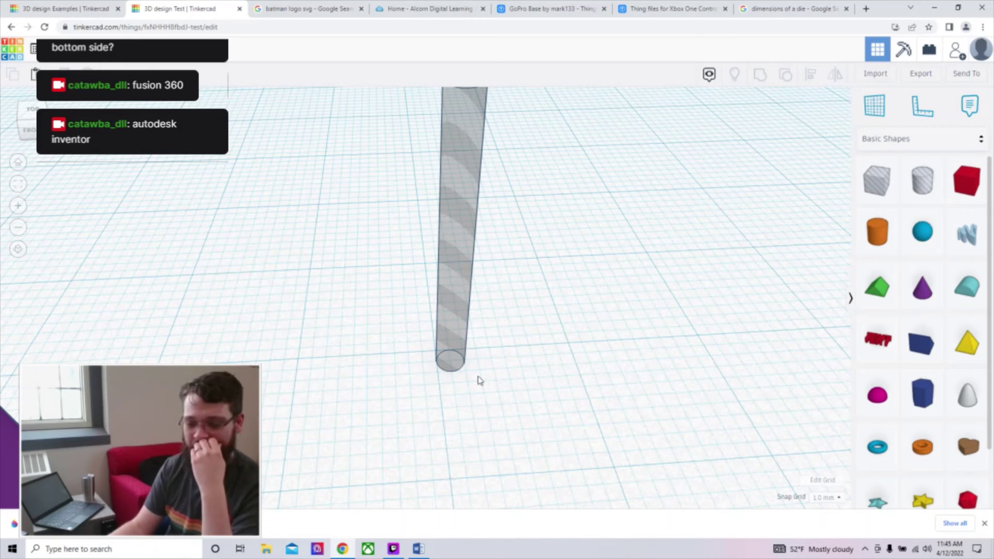
left_click(451, 365)
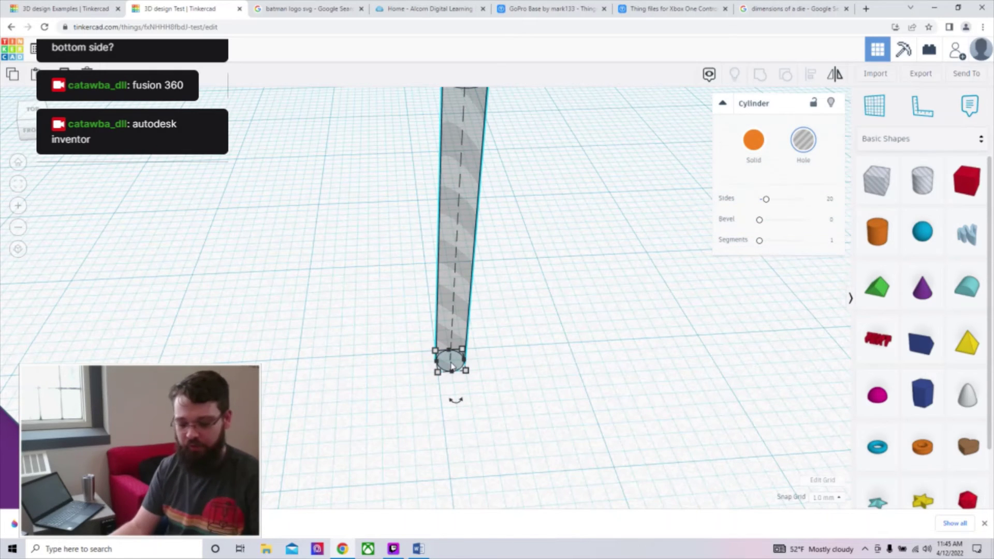
left_click_drag(452, 366, 508, 364, "alt")
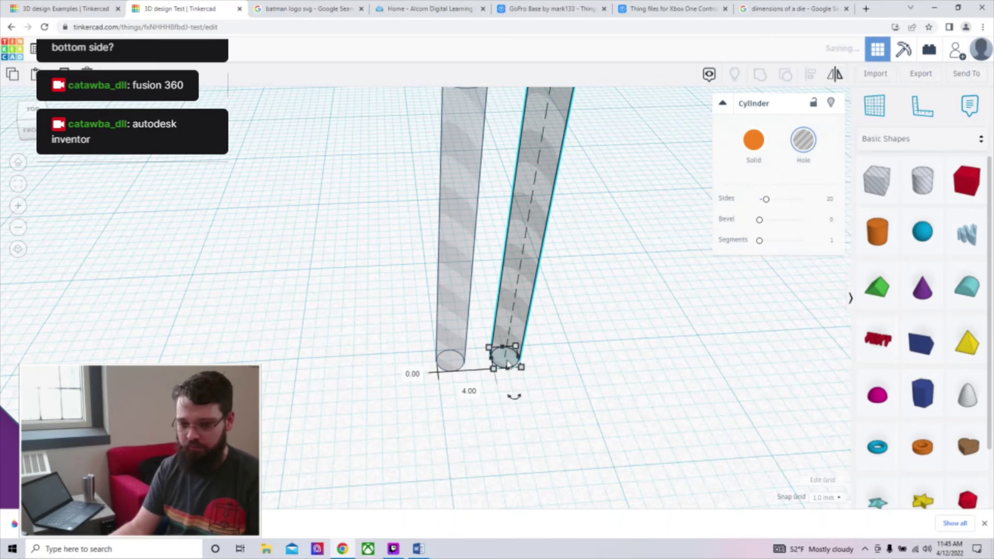
key("ctrl+d")
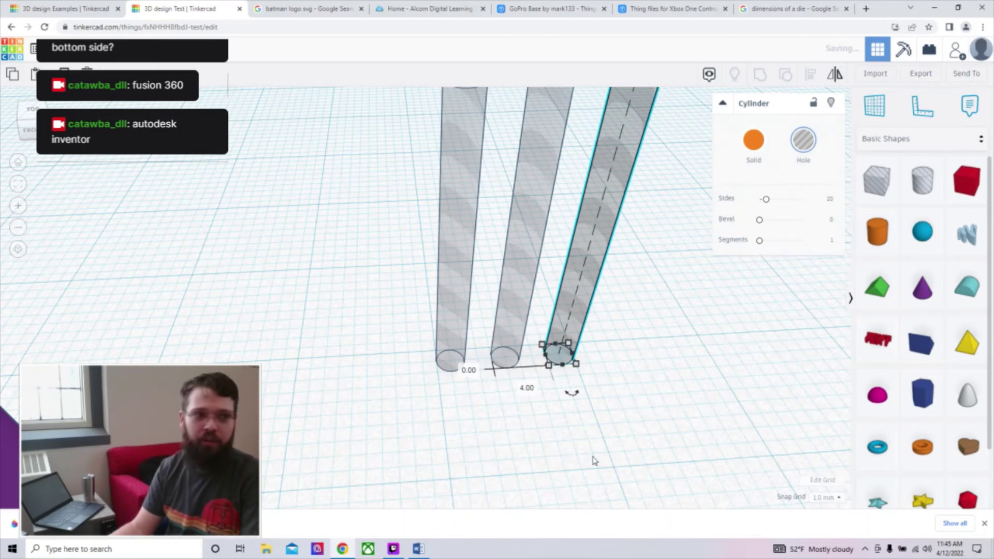
left_click(609, 420)
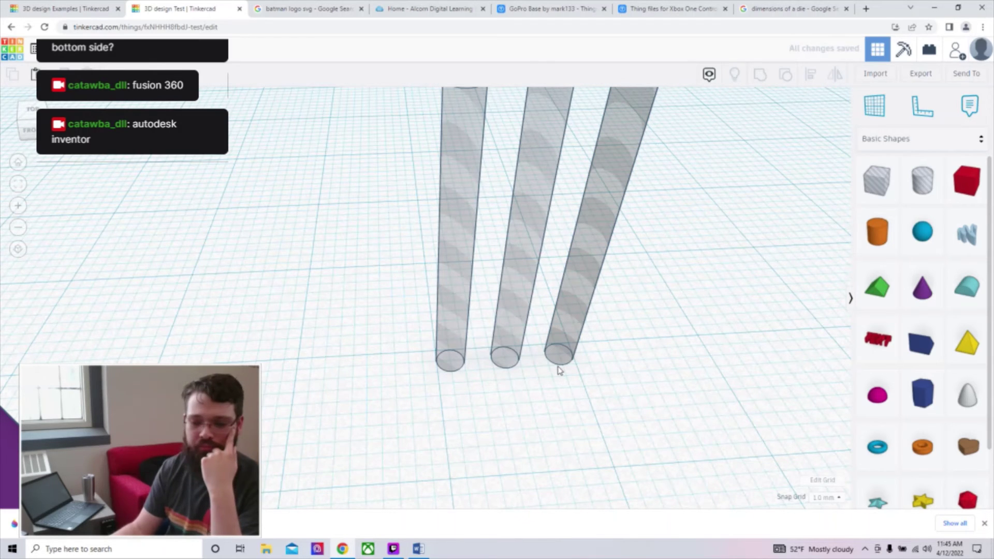
scroll(559, 369, "down", 4)
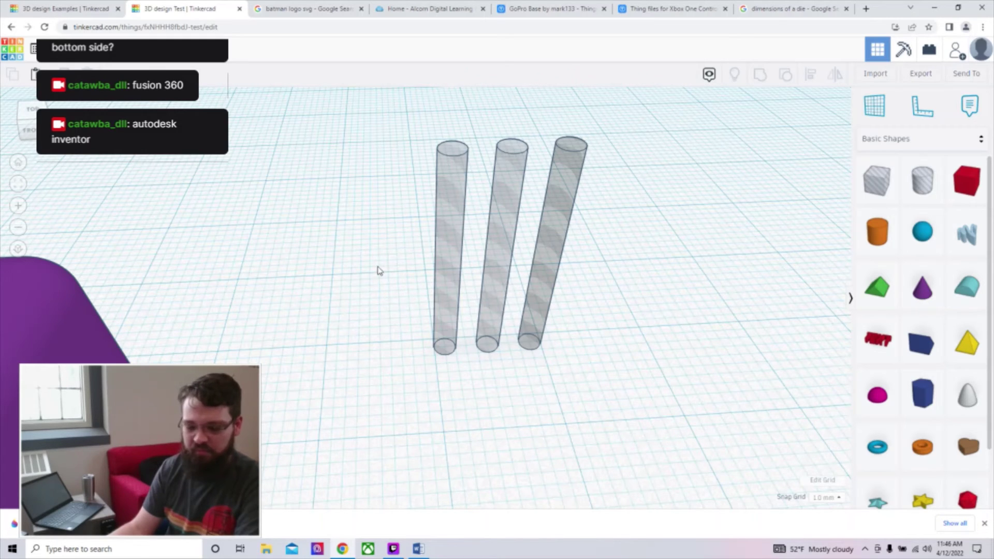
left_click_drag(378, 270, 597, 365)
left_click_drag(381, 266, 612, 374)
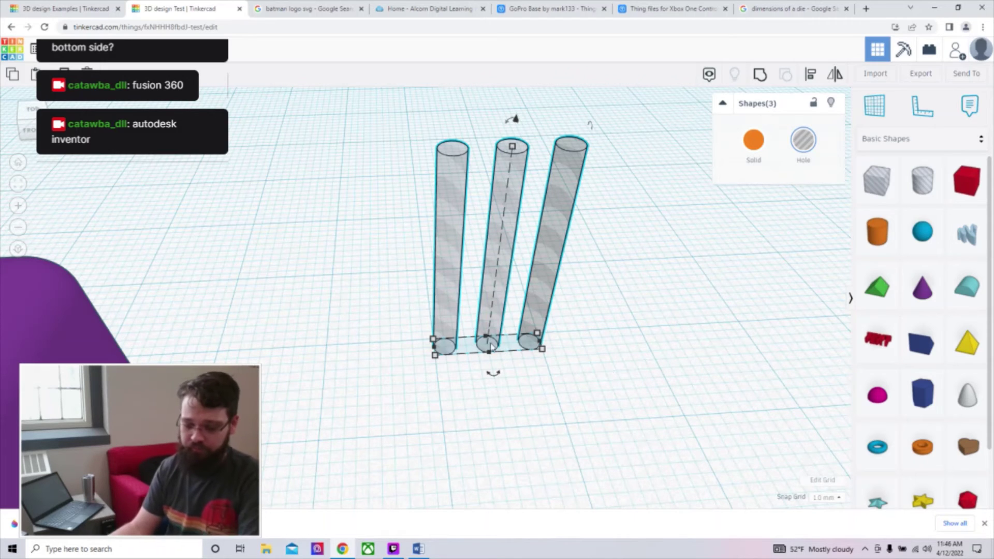
left_click_drag(494, 343, 505, 421)
right_click_drag(511, 454, 601, 450)
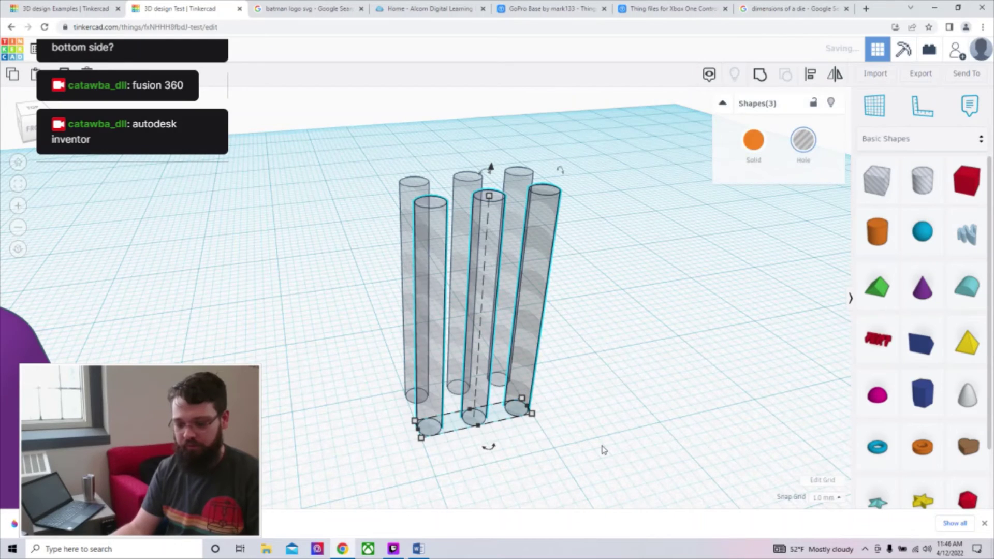
key("ctrl+z")
Step: Duplicate the row of three cylinder holes 4 mm forward and repeat it once to form a three-by-three grid
left_click_drag(338, 290, 598, 385)
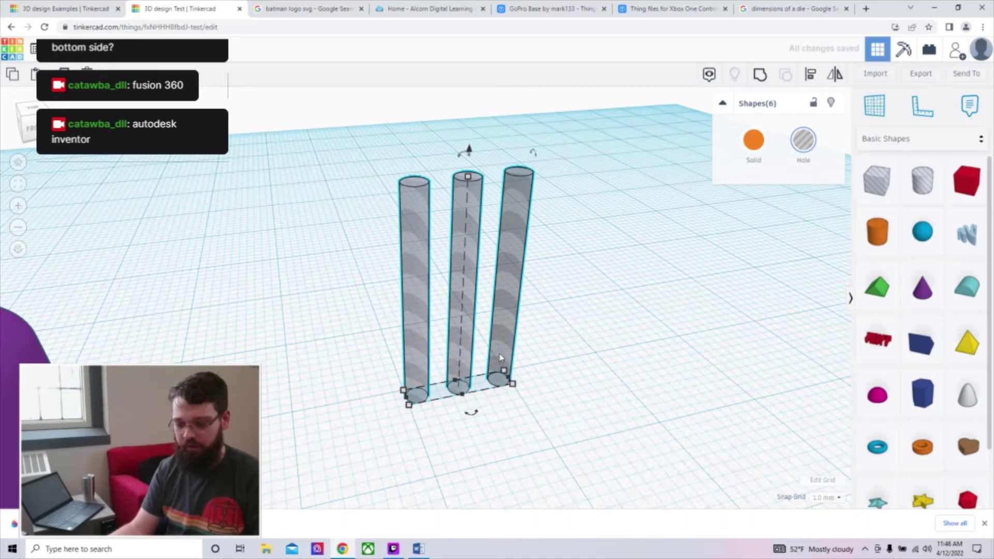
key("ctrl+d")
left_click_drag(511, 383, 521, 390)
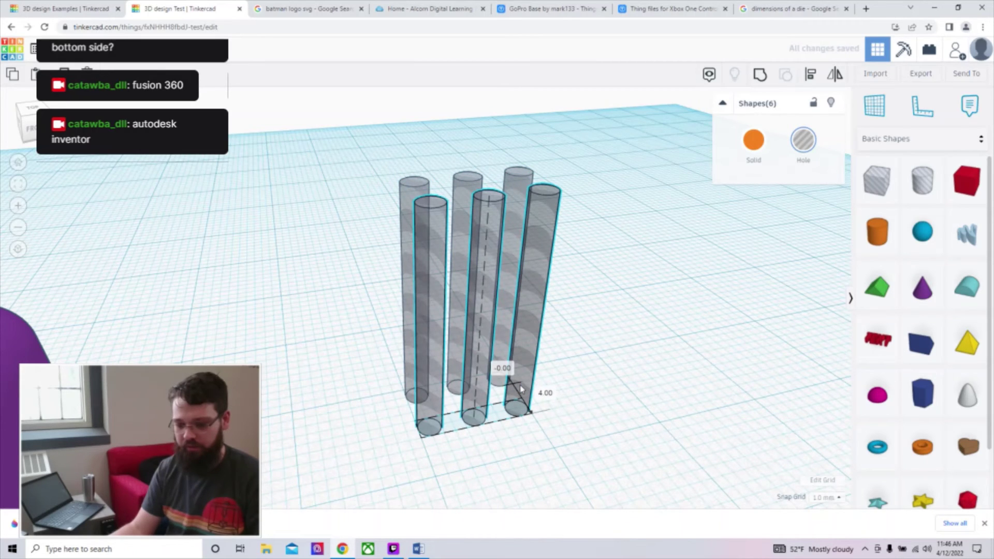
key("ctrl+d")
left_click_drag(532, 414, 539, 418)
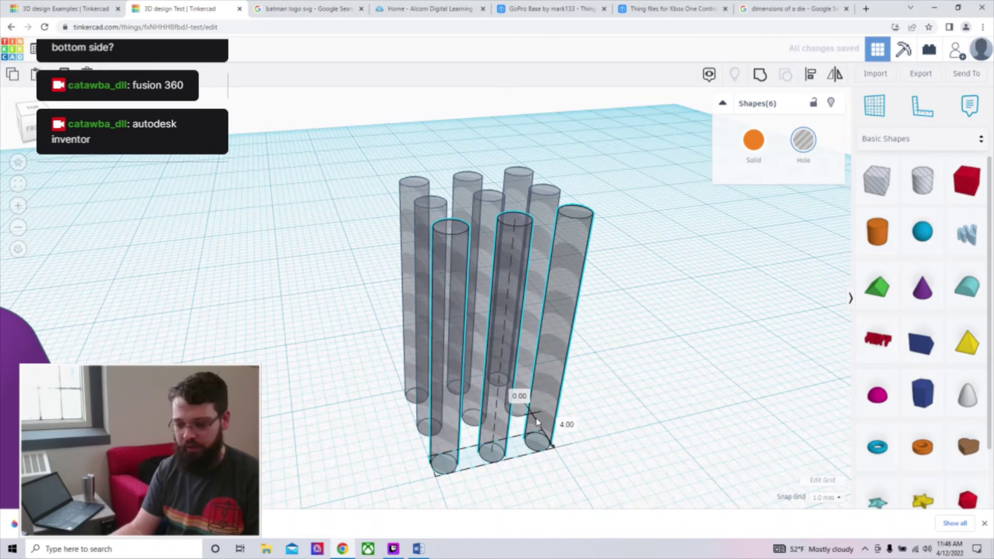
left_click(636, 403)
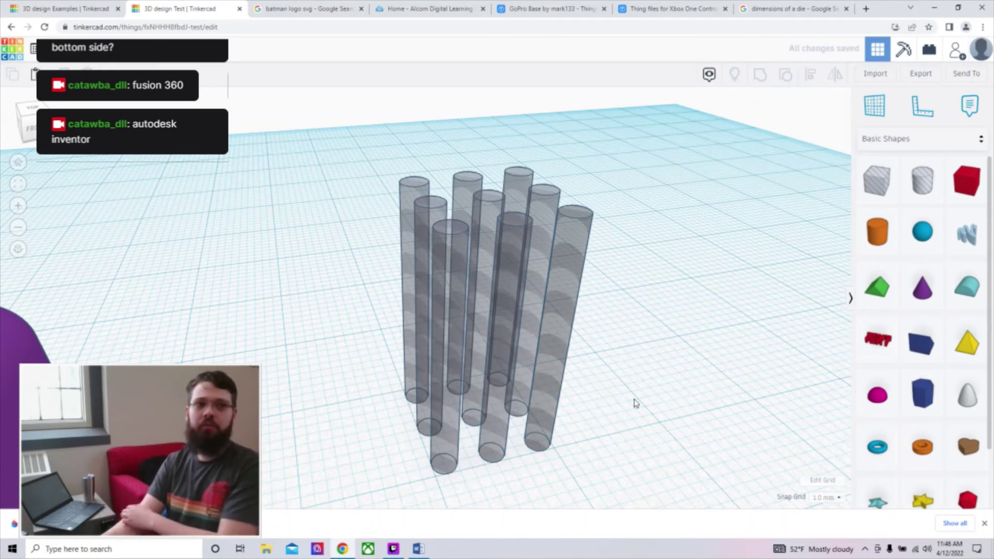
Step: Shorten all the cylinder holes in the three-by-three grid together to a height of a few millimetres
scroll(626, 399, "down", 3)
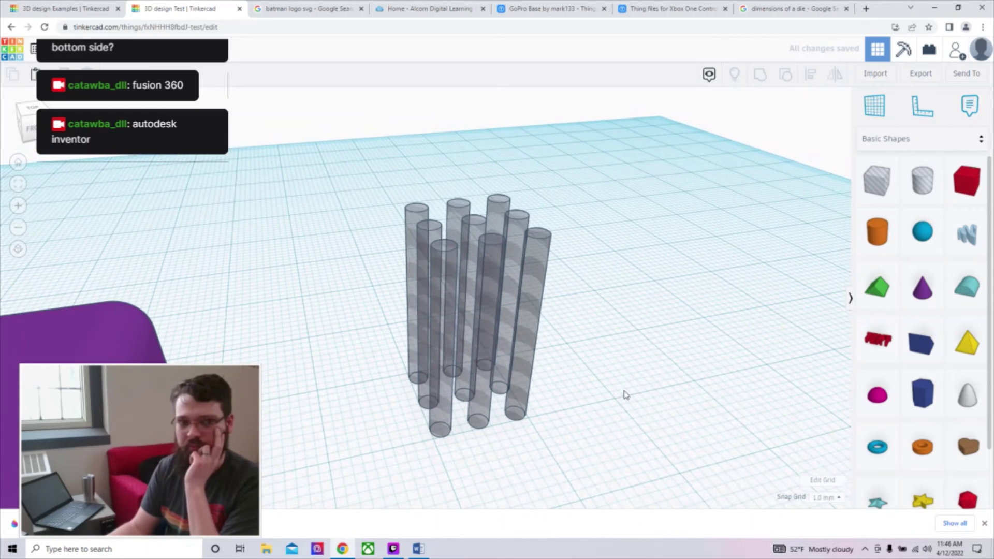
scroll(601, 399, "up", 3)
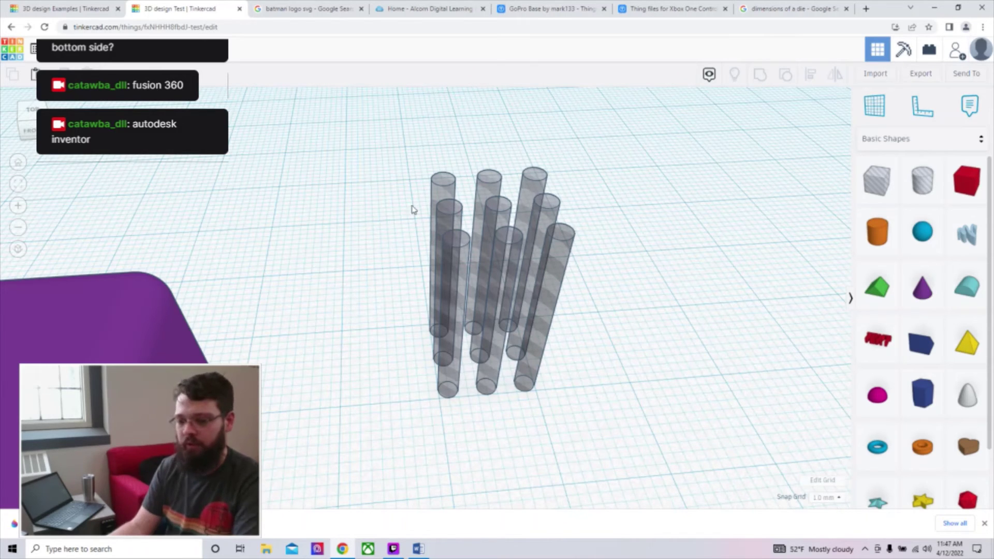
left_click_drag(382, 160, 632, 422)
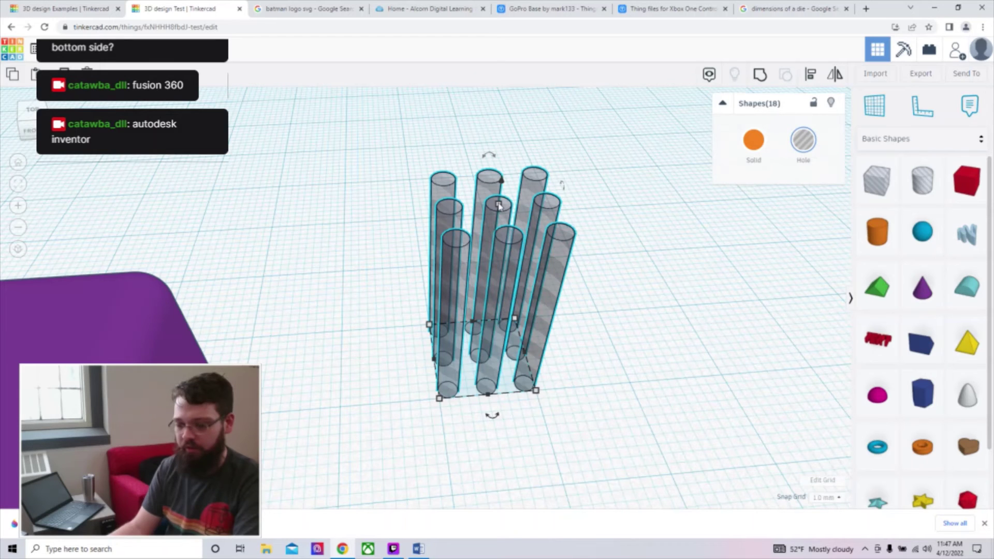
left_click_drag(382, 123, 616, 439)
left_click_drag(499, 205, 505, 333)
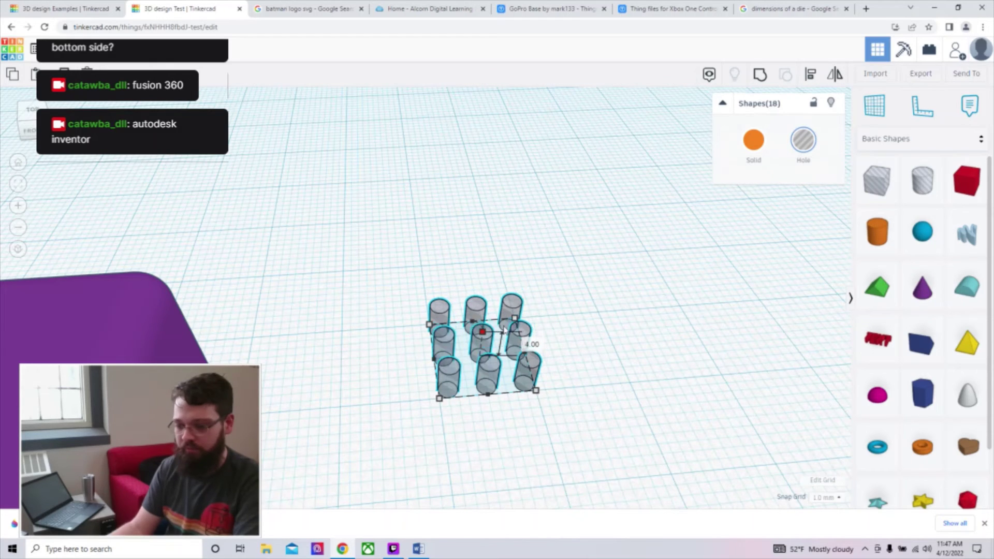
left_click(593, 414)
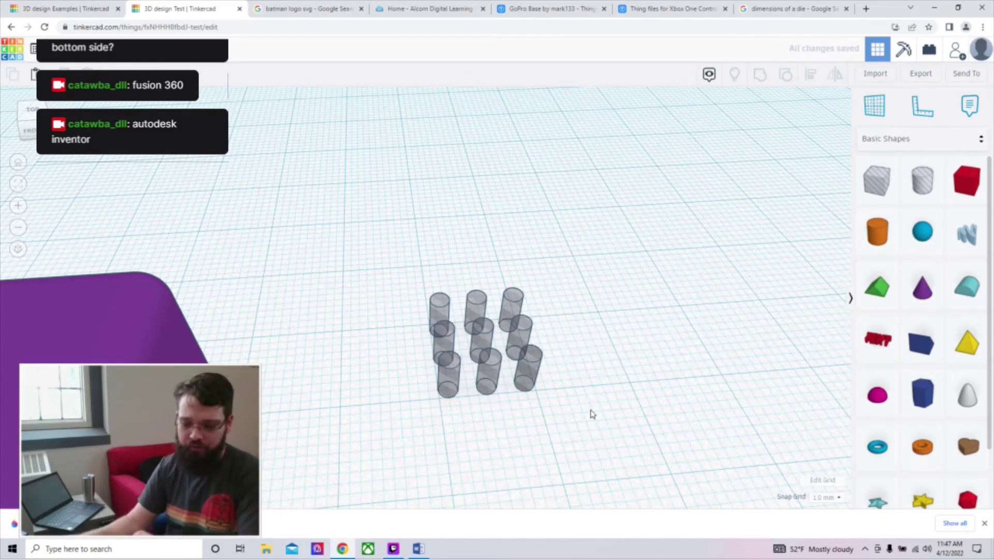
Step: Duplicate the short cylinder grid 20 mm to its side and copy it once more to make a row of three grids
right_click_drag(581, 415, 587, 439)
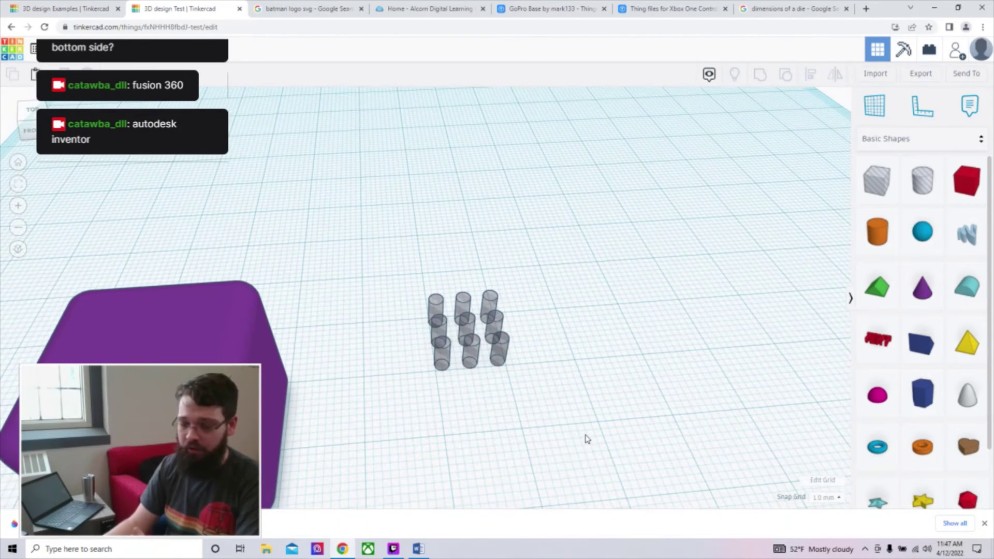
left_click_drag(397, 271, 569, 431)
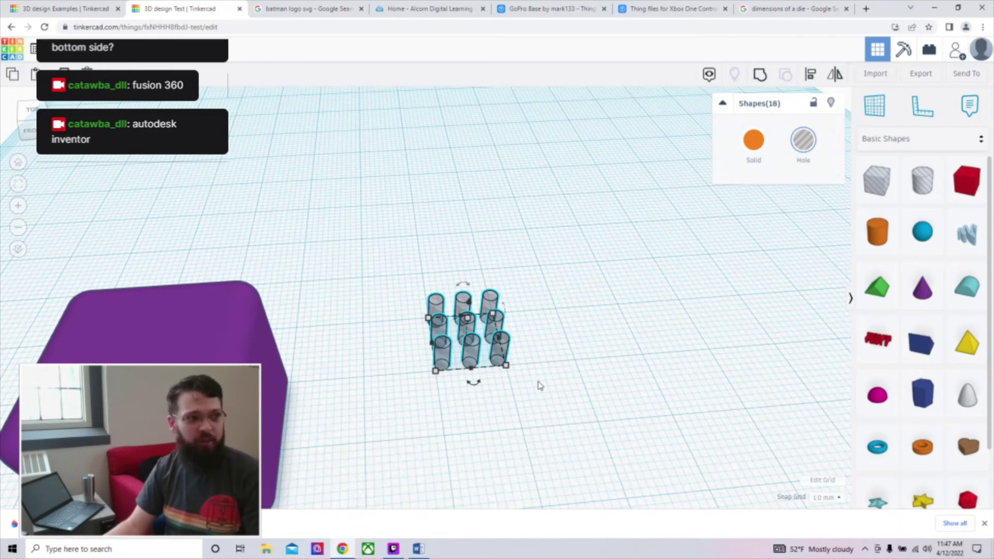
left_click_drag(507, 364, 639, 351, "alt")
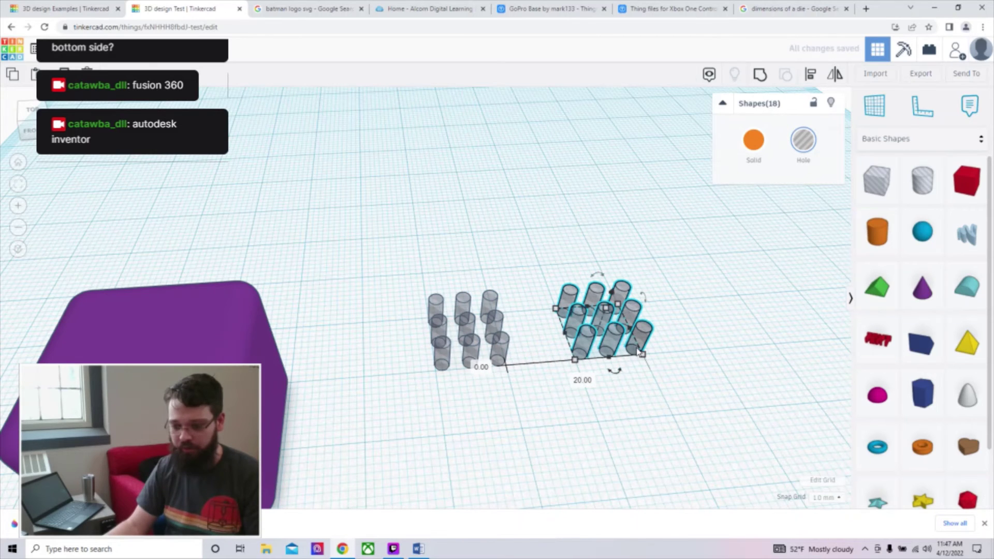
scroll(636, 391, "down", 2)
left_click_drag(609, 334, 725, 332, "alt")
Step: Duplicate the row of three grids forward to make six cylinder-hole grids in two rows
left_click(408, 267)
left_click_drag(408, 268, 758, 370)
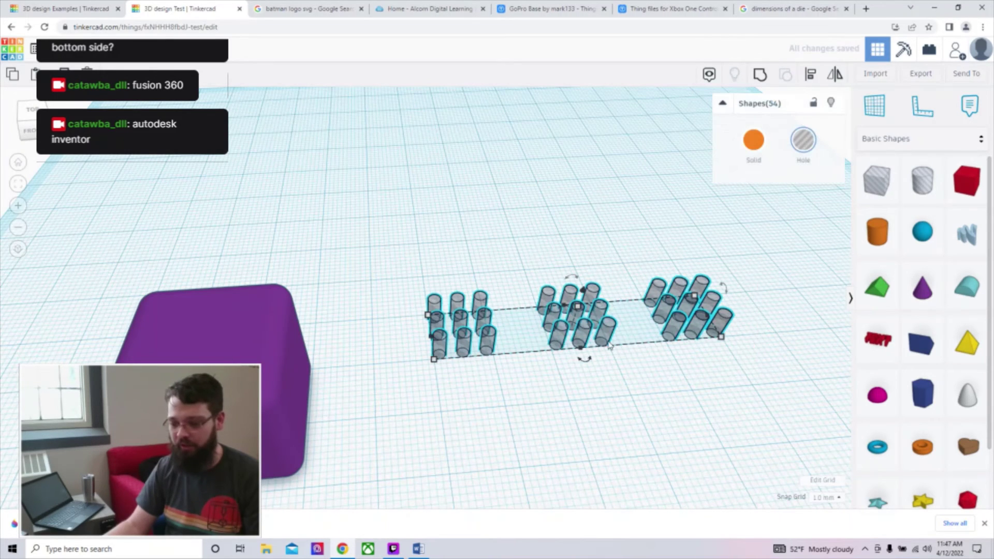
left_click_drag(610, 346, 658, 454, "alt")
left_click(542, 251)
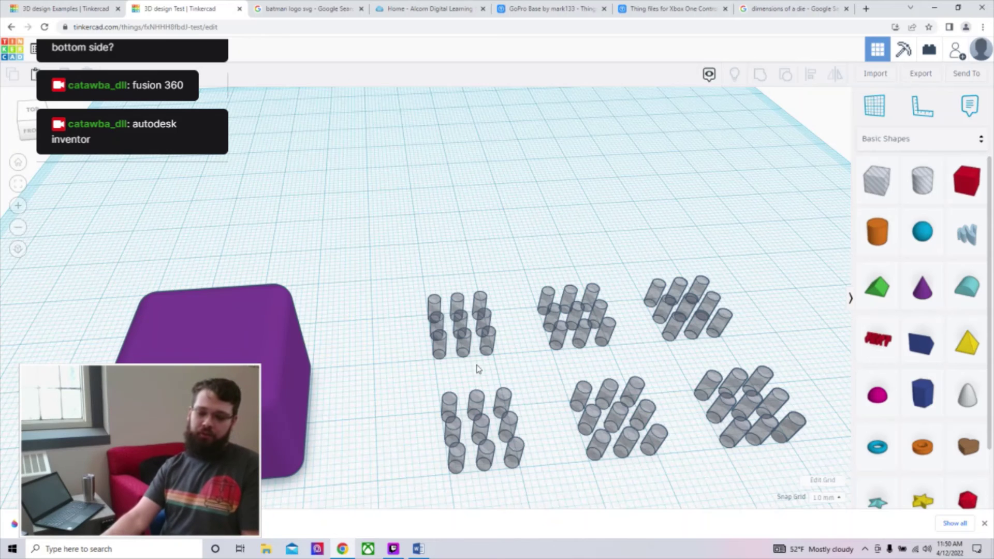
Step: Delete the middle column of the rear-row grid nearest the purple box, including its overlapping copies, to form the six-pip pattern
scroll(478, 368, "up", 6)
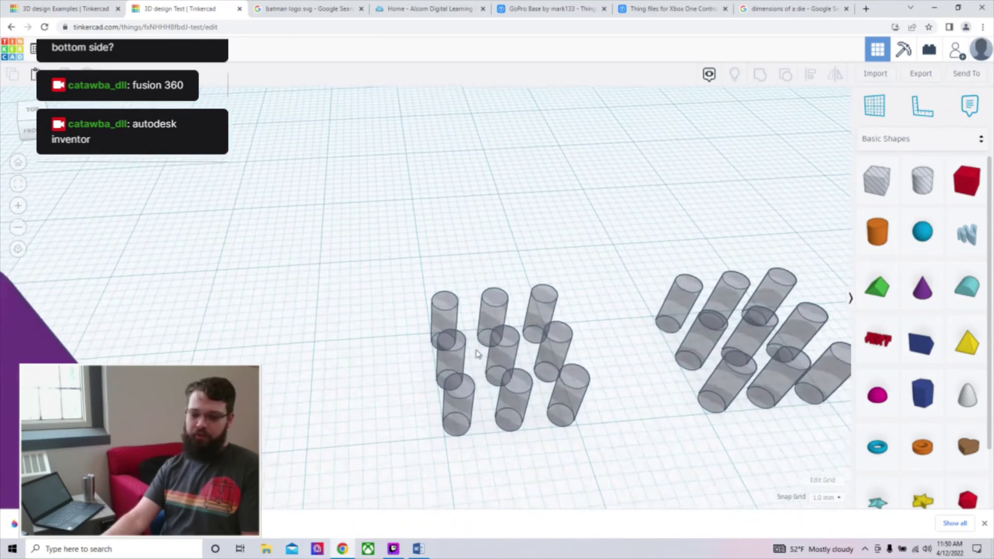
scroll(478, 354, "up", 1)
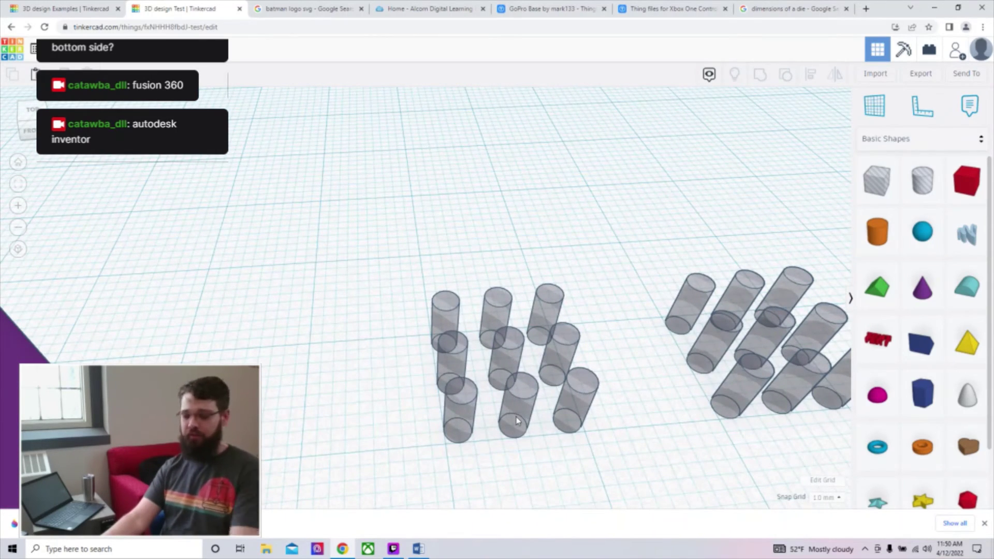
left_click(516, 420)
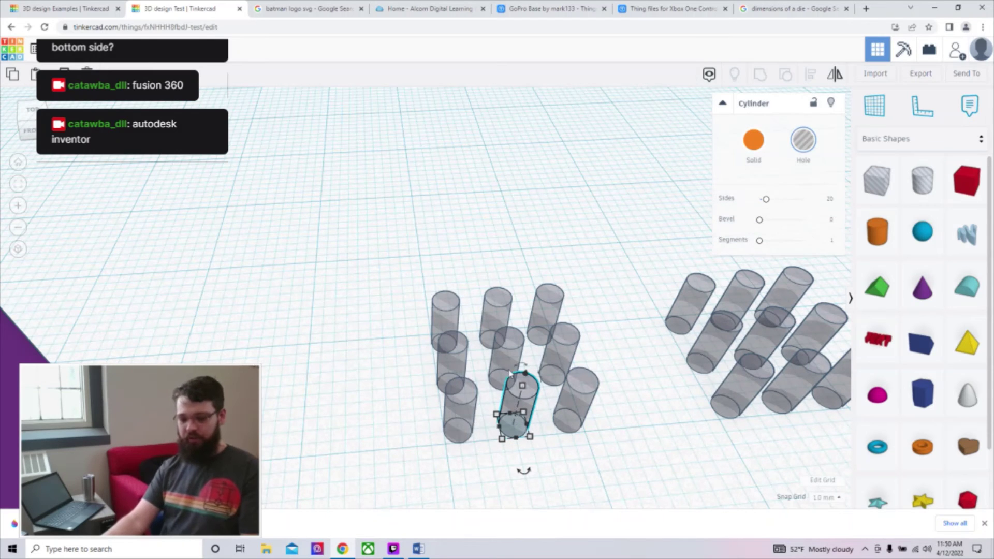
left_click(505, 353, "shift")
left_click(496, 312, "shift")
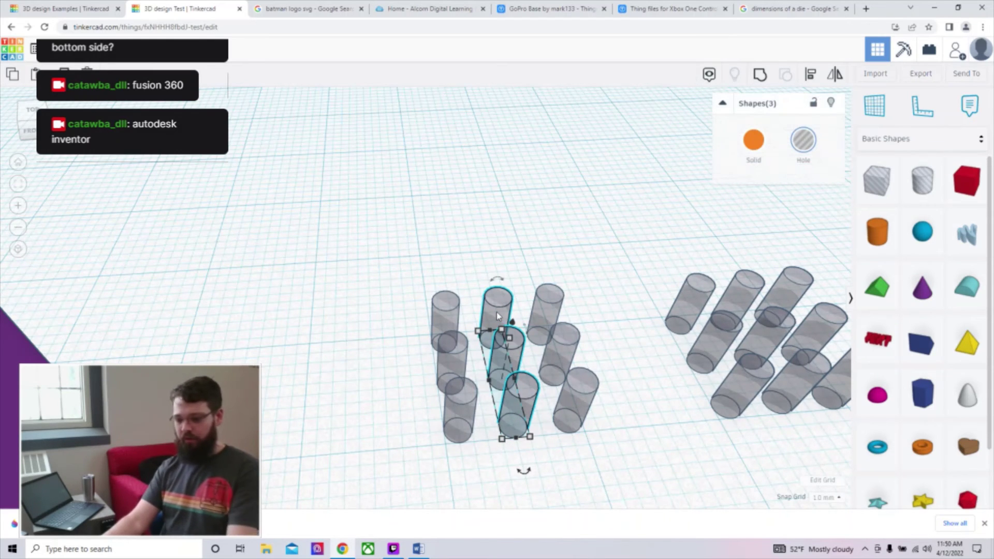
key("Escape")
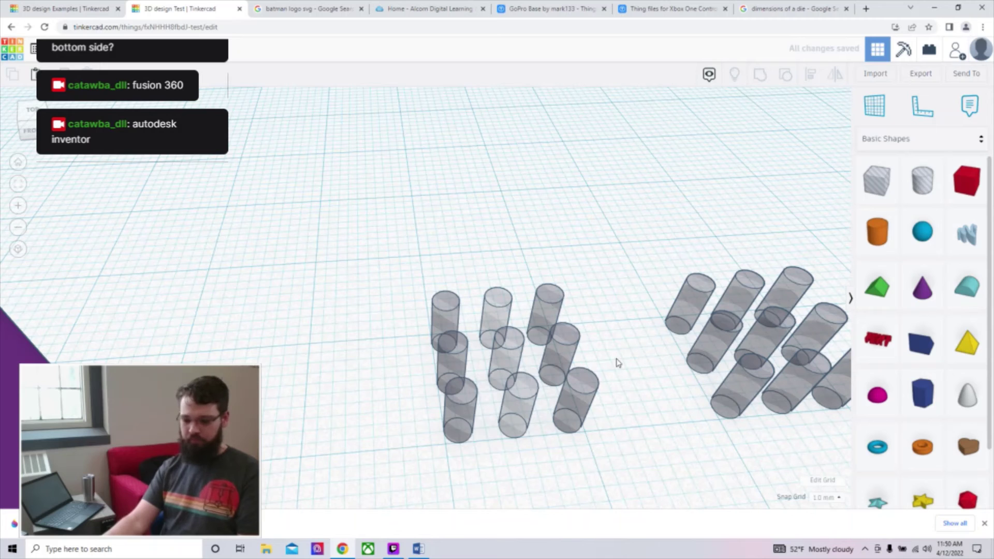
scroll(611, 349, "down", 5)
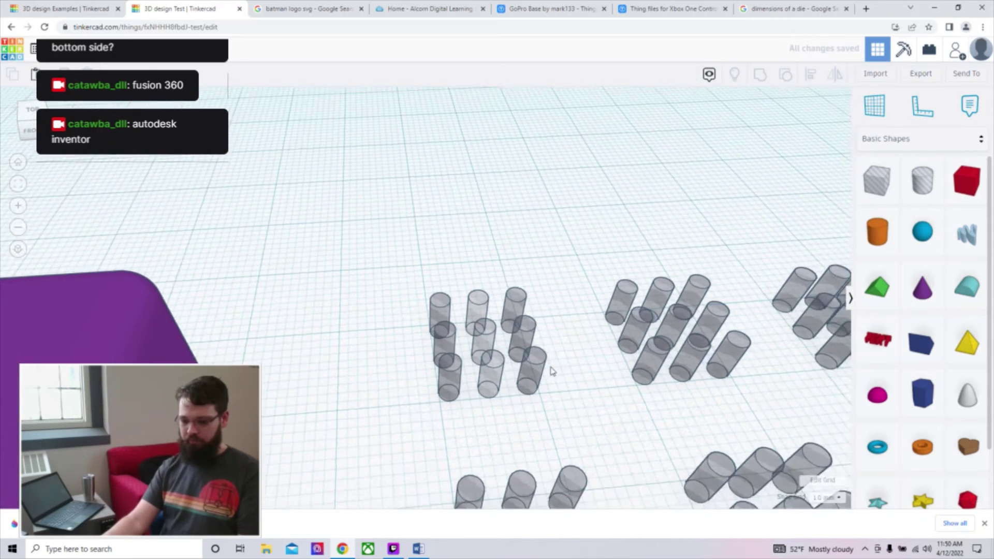
left_click(489, 382)
key("Delete")
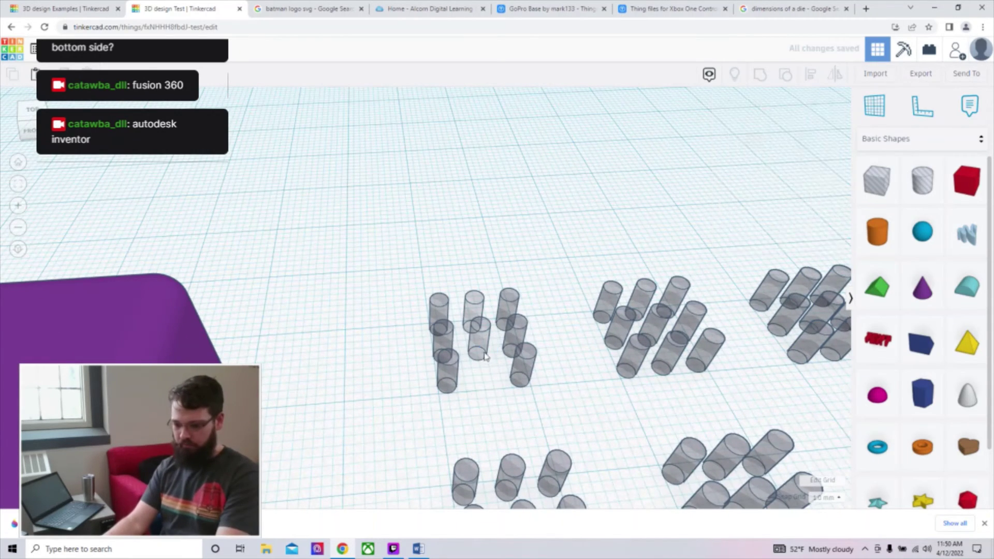
left_click(472, 318)
key("Delete")
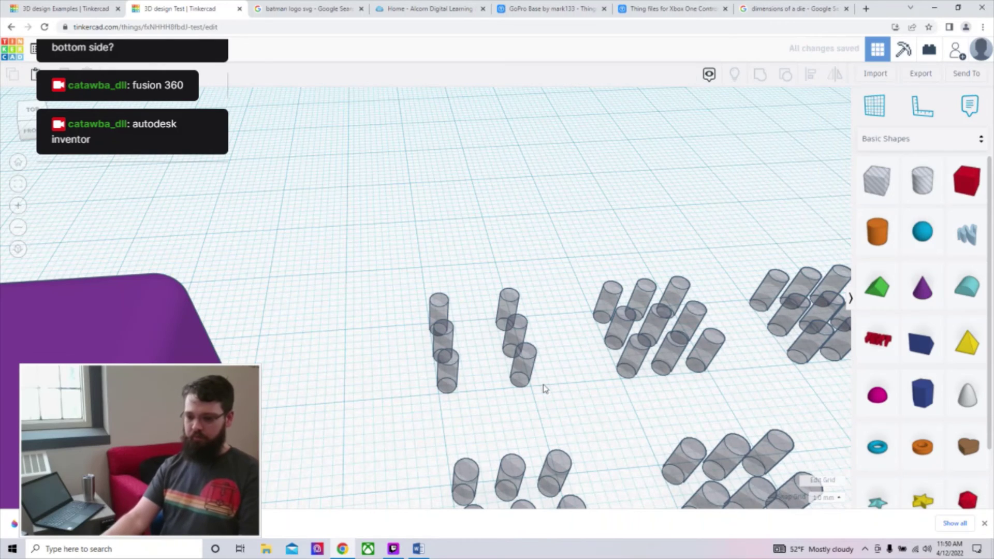
Step: Delete the middle cylinder on each side of the second rear-row grid to form the five-pip pattern
scroll(541, 384, "down", 3)
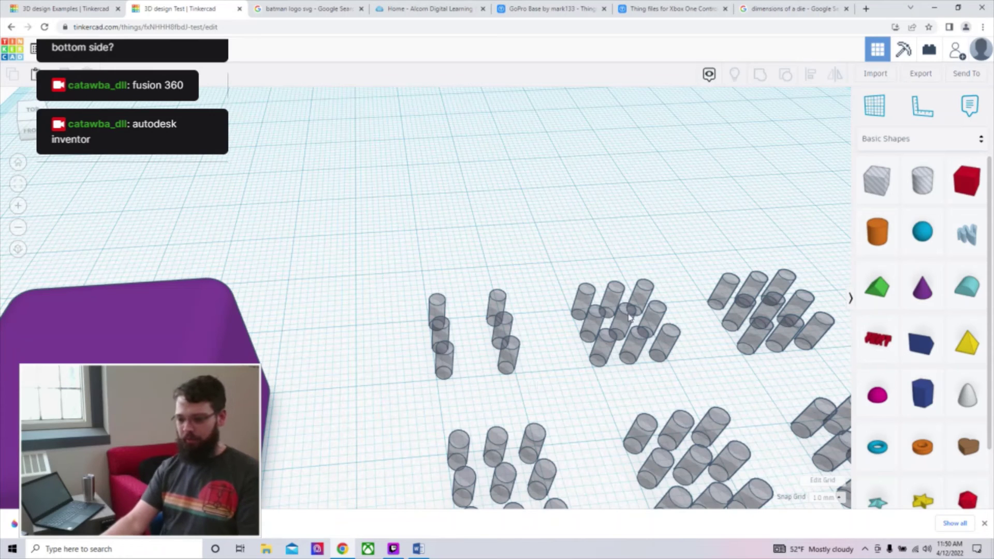
left_click(600, 321)
left_click_drag(590, 331, 651, 309)
key("ctrl+z")
key("ctrl+z")
key("ctrl+z")
key("ctrl+z")
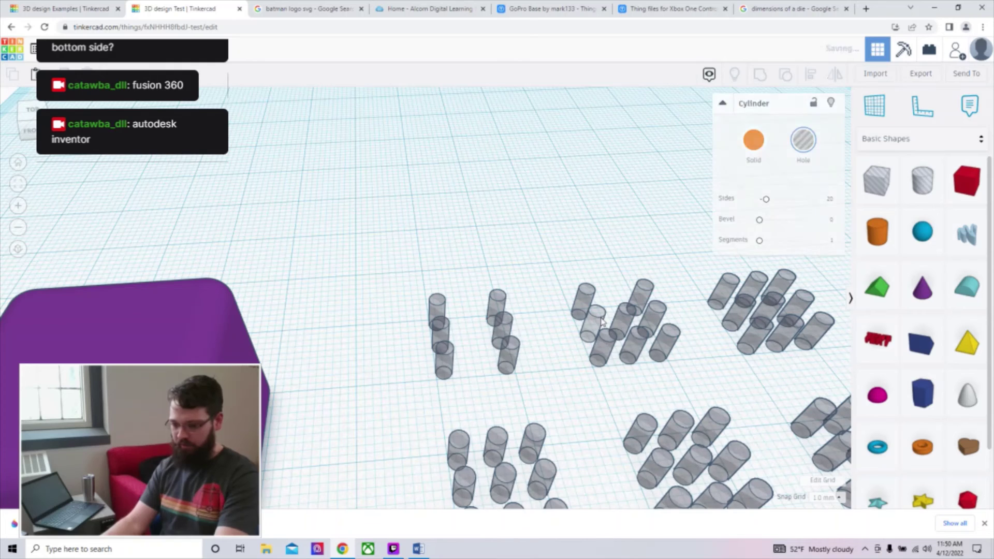
left_click(651, 324)
left_click_drag(651, 324, 637, 354)
Step: Delete the centre and side-middle cylinders of the third rear-row grid, keeping only the four corners for the four-pip pattern
right_click_drag(617, 378, 394, 362)
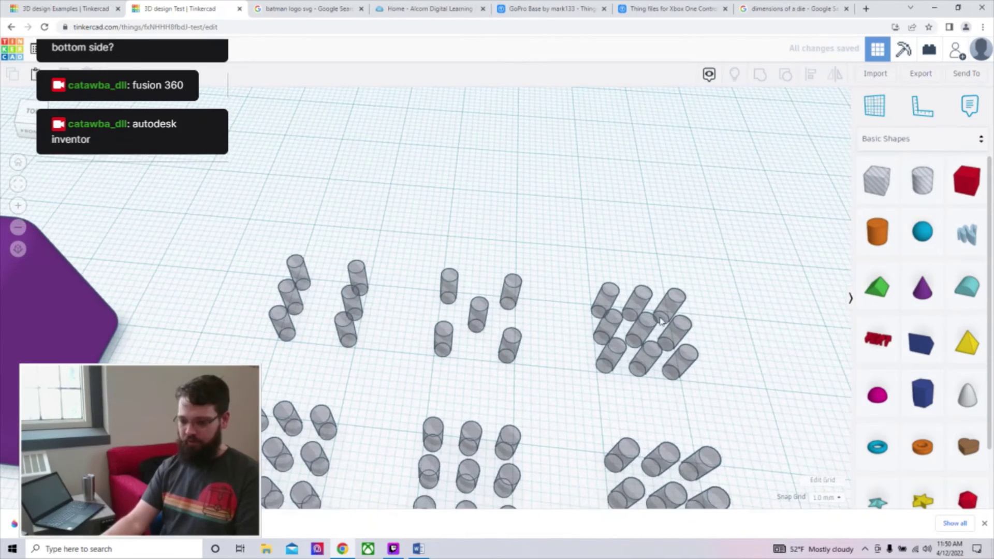
left_click(611, 323)
left_click_drag(611, 324, 643, 362)
key("Delete")
left_click(675, 331)
key("Delete")
left_click(629, 296)
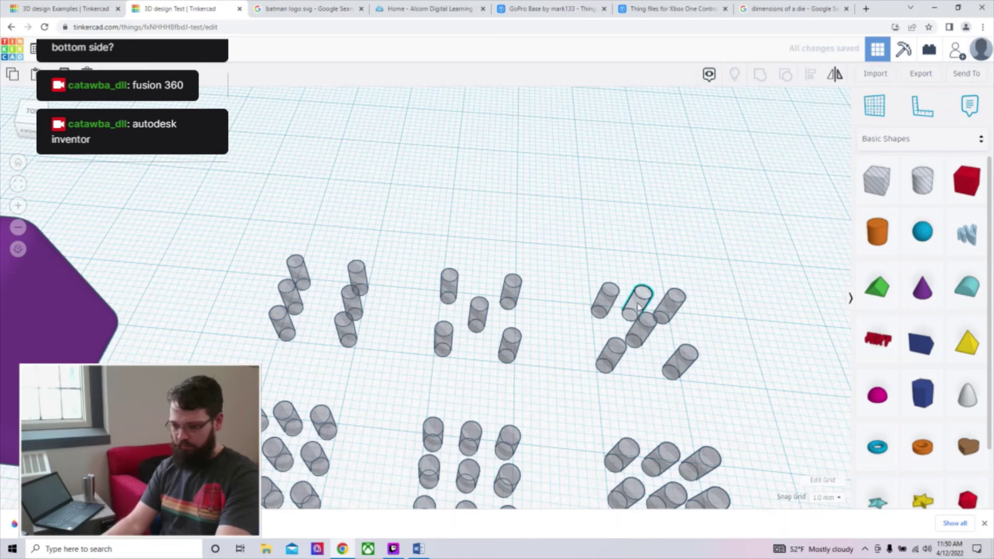
key("Delete")
left_click(646, 335)
key("Delete")
Step: Delete the off-diagonal cylinders of the front-row grid nearest the purple box, keeping a diagonal of three pips
right_click_drag(639, 348, 311, 406)
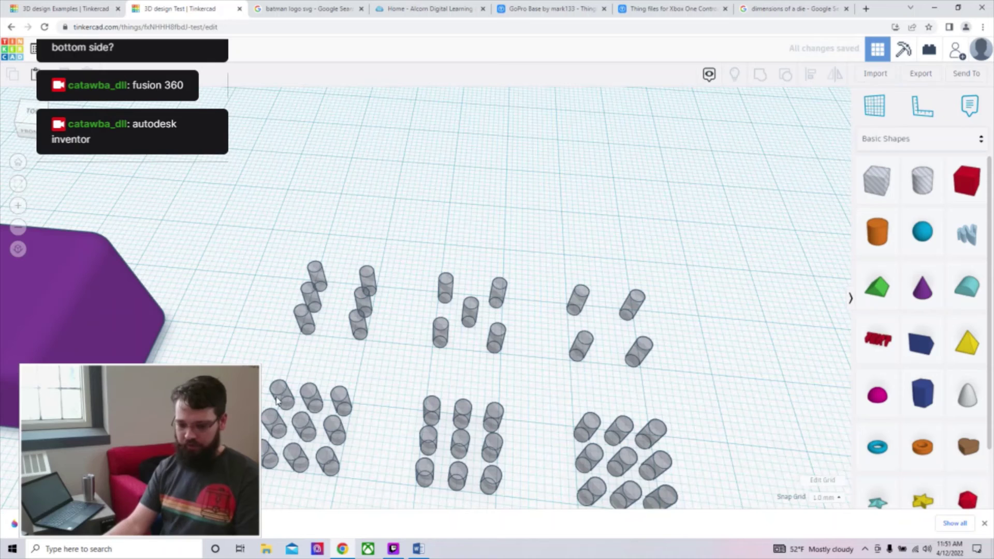
left_click(278, 400)
key("Delete")
left_click(311, 398)
key("Delete")
left_click(268, 428)
key("Delete")
left_click(294, 460)
key("Delete")
left_click(327, 462)
key("Delete")
left_click(333, 439)
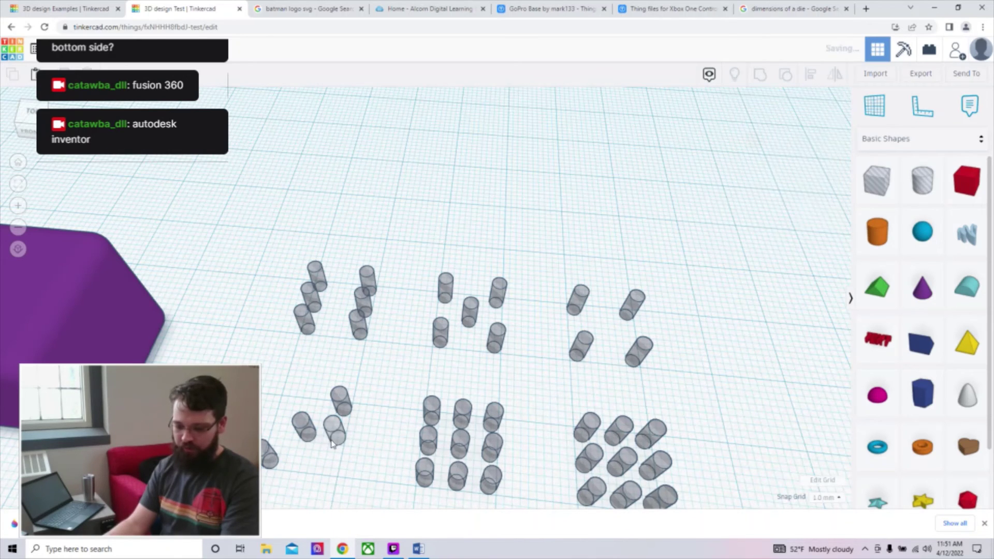
key("Delete")
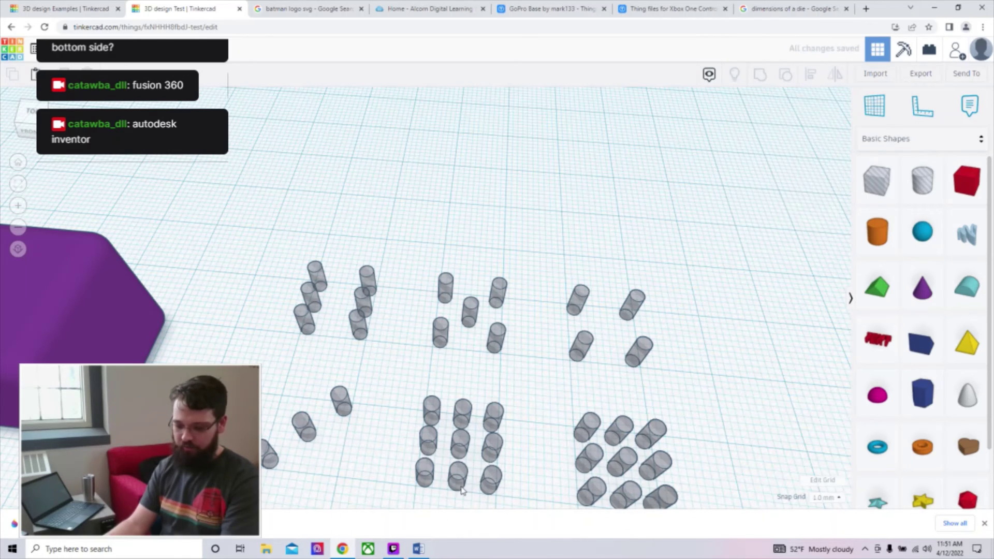
Step: Delete seven cylinders from the second front-row grid, keeping only two opposite corners for the two-pip pattern
left_click(462, 444)
key("Delete")
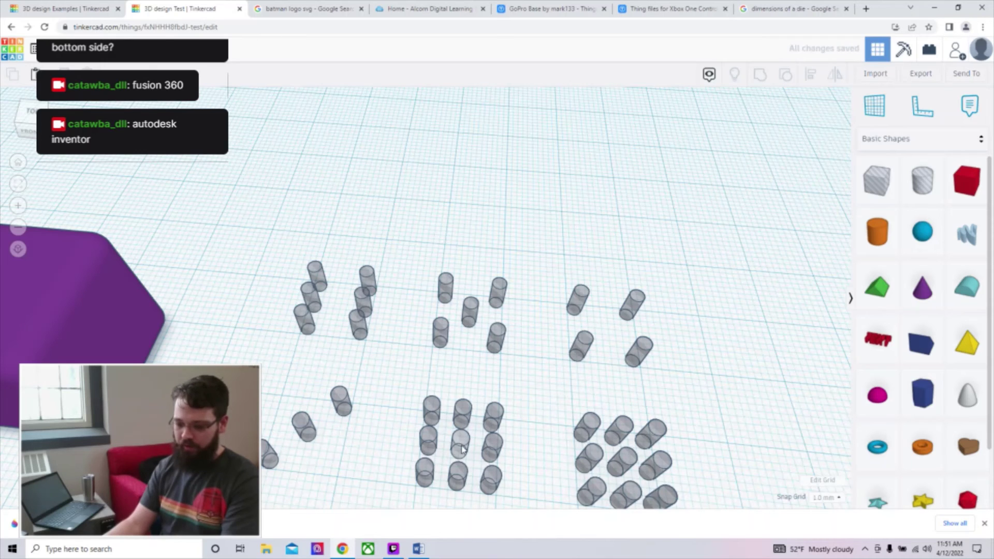
left_click(462, 446)
key("Delete")
left_click(463, 415)
key("Delete")
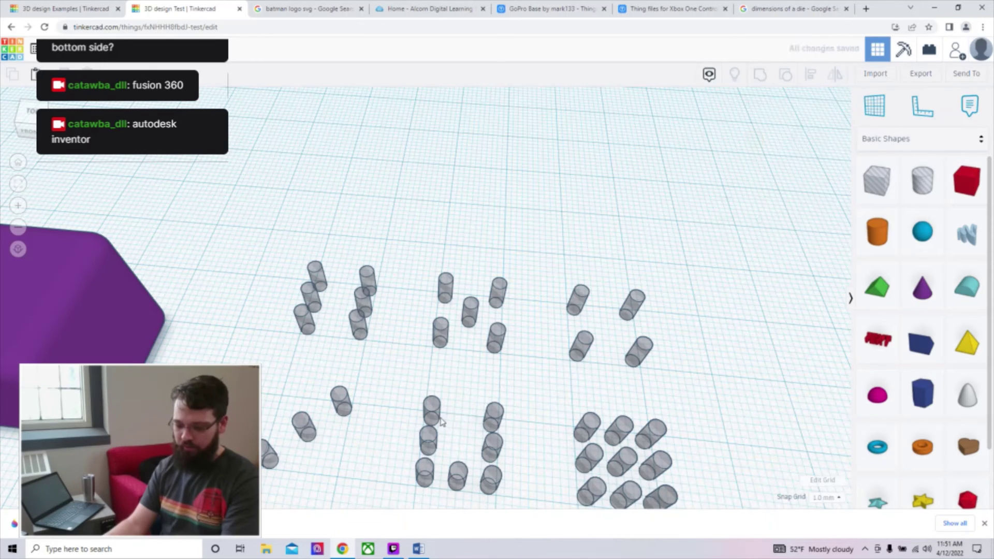
left_click(433, 418)
key("Delete")
left_click(433, 418)
key("Delete")
left_click(431, 444)
key("Delete")
left_click(460, 478)
key("Delete")
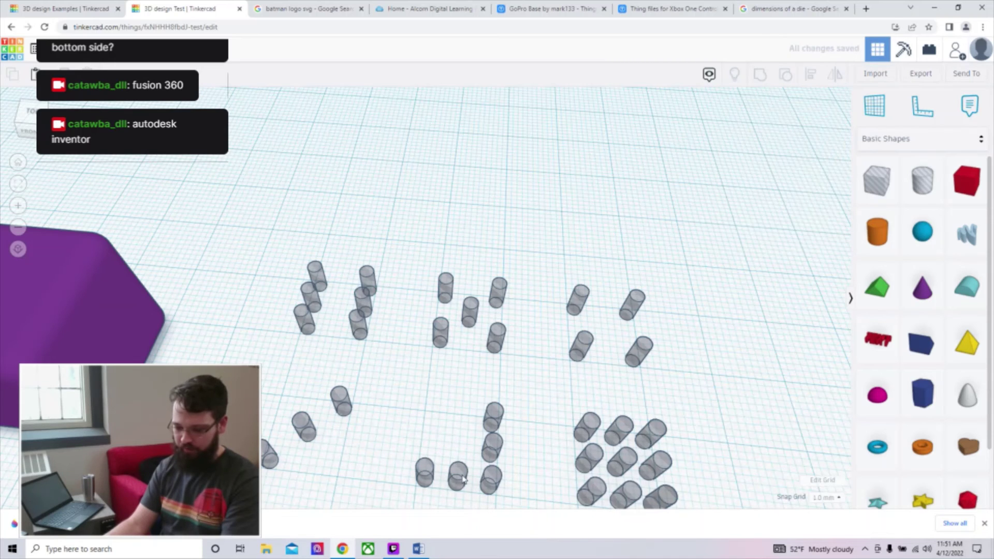
left_click(460, 478)
key("Delete")
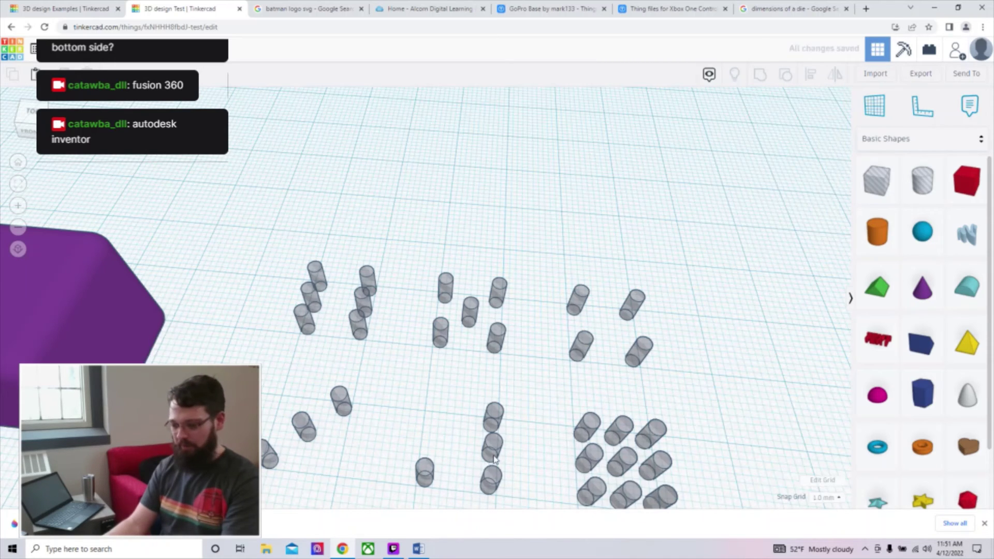
left_click(495, 459)
key("Delete")
left_click(490, 479)
key("Delete")
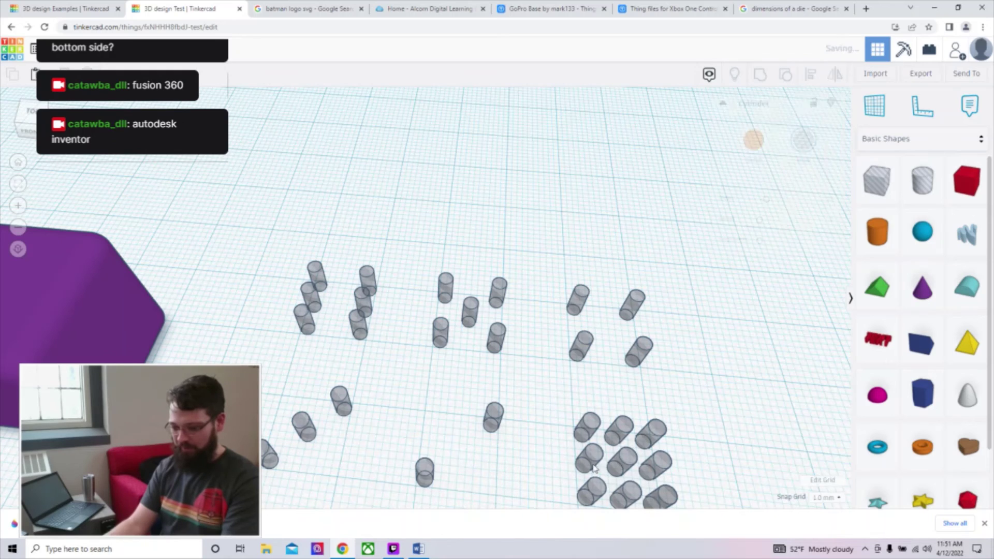
Step: Delete the outer cylinders of the third front-row grid, keeping only the centre one for the one-pip pattern
left_click_drag(573, 408, 593, 518)
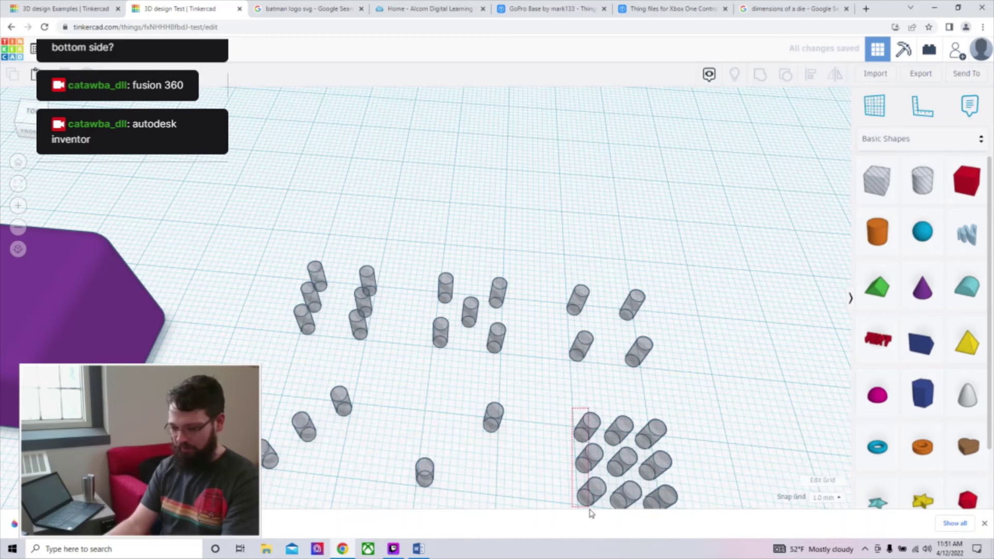
key("Delete")
mouse_move(572, 406)
left_mouse_down()
mouse_move(665, 427)
mouse_move(679, 447)
left_mouse_up()
key("Delete")
left_click(664, 469)
key("Delete")
left_click(663, 493)
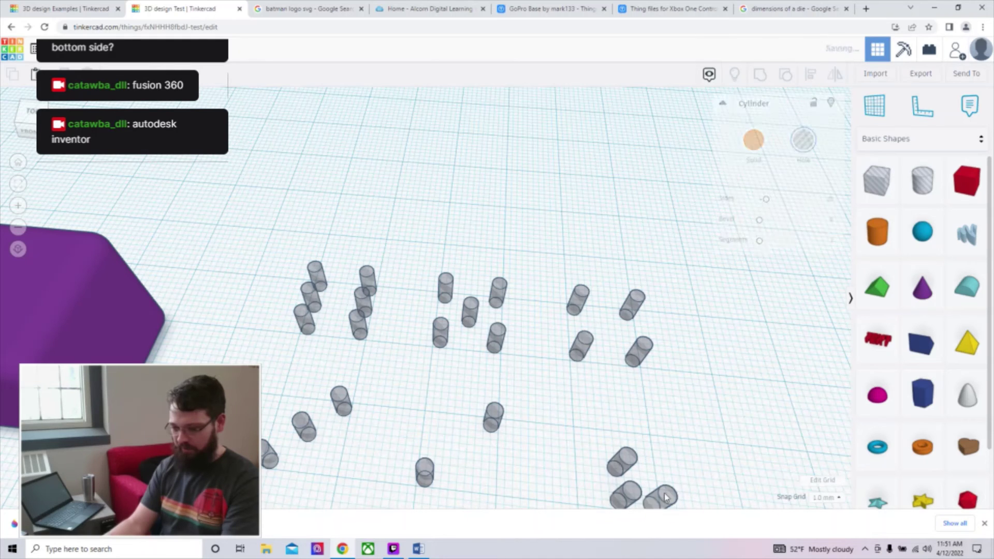
key("Delete")
left_click(626, 495)
key("Delete")
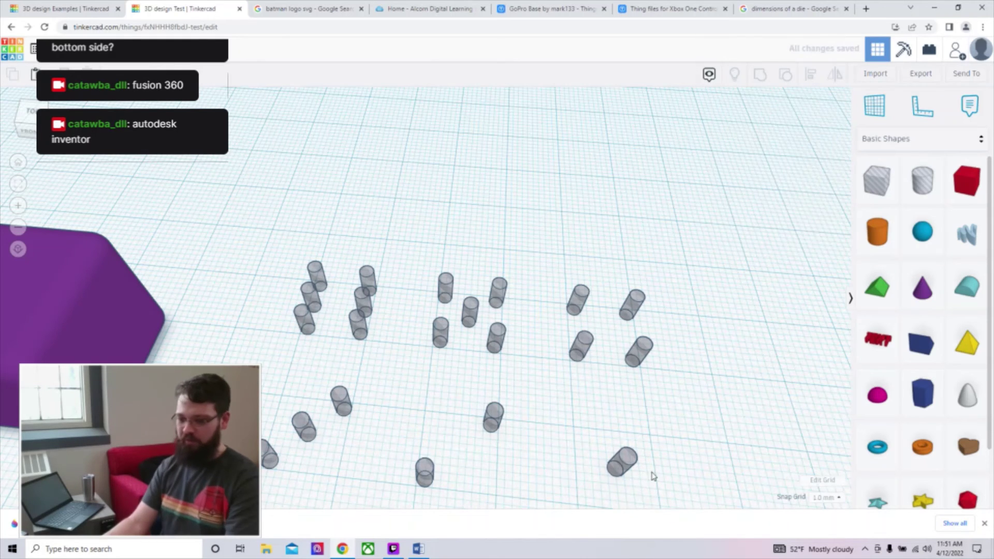
Step: Group the cylinder holes of each rear-row pattern, the six-pip, five-pip and four-pip sets, into separate shapes
scroll(651, 456, "down", 2)
middle_click_drag(670, 435, 689, 421)
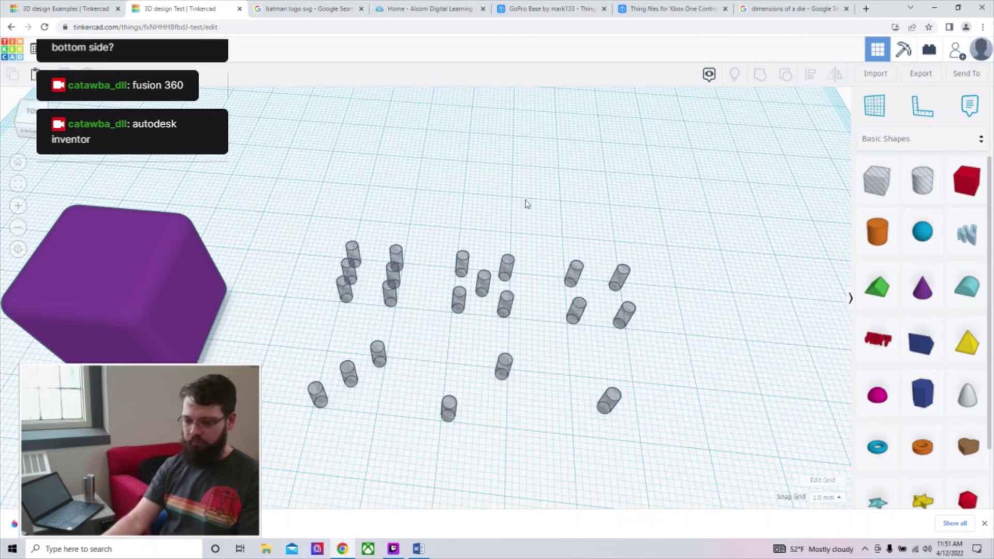
left_click_drag(326, 224, 409, 312)
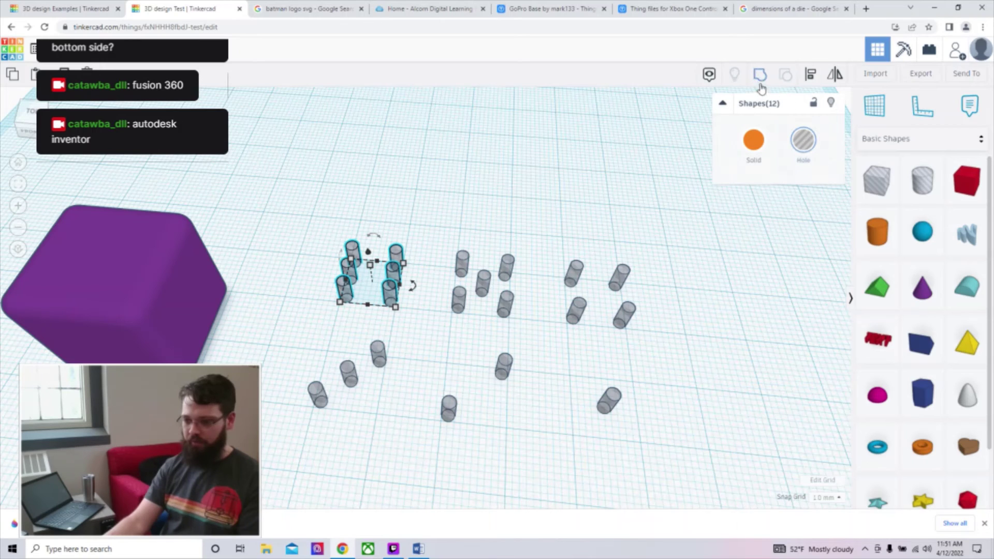
left_click(763, 77)
left_click_drag(441, 233, 531, 332)
left_click_drag(562, 245, 634, 334)
left_click(761, 75)
Step: Group the three-pip cylinders and the two-pip cylinders into separate hole shapes, leaving the single pip ungrouped
left_click_drag(291, 337, 409, 428)
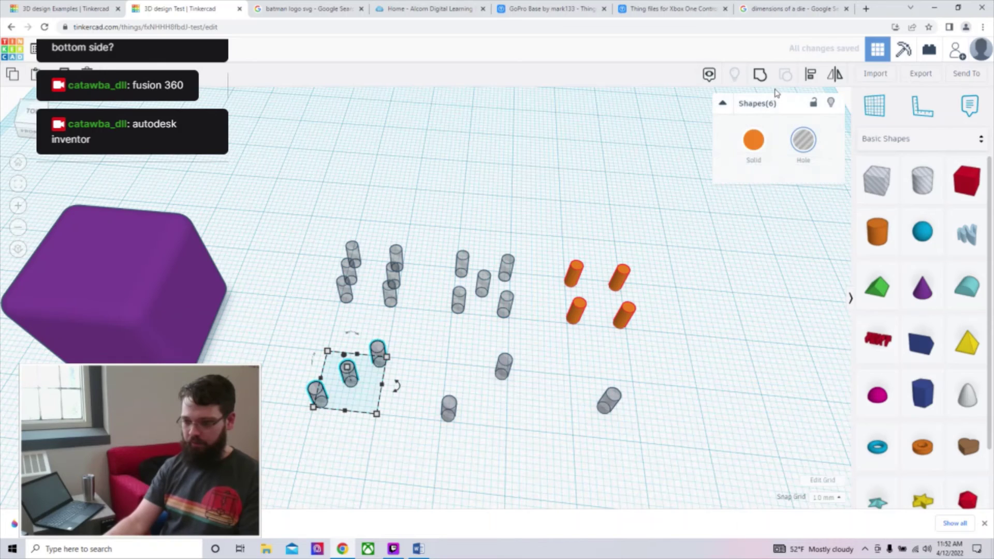
left_click(760, 75)
left_click_drag(451, 348, 514, 434)
left_click(760, 75)
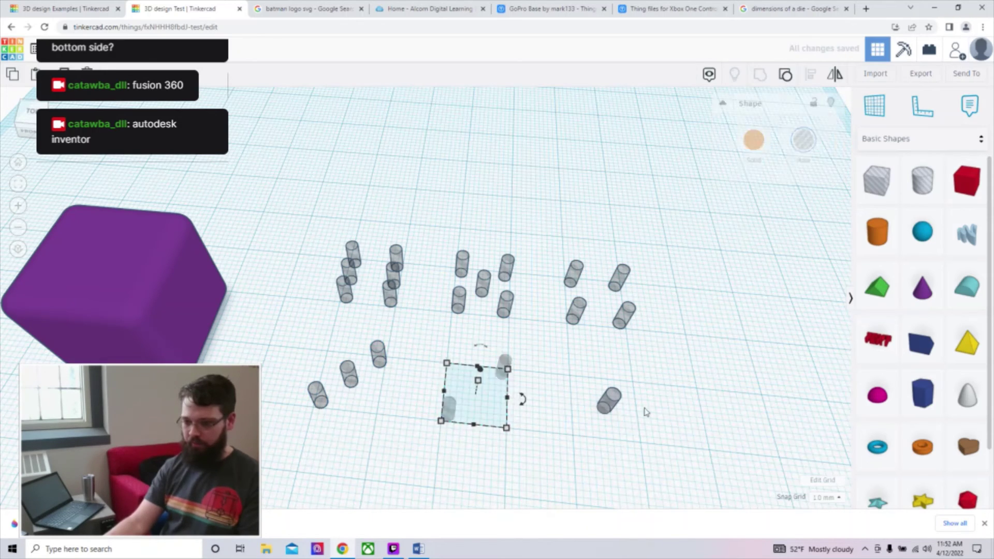
left_click(612, 408)
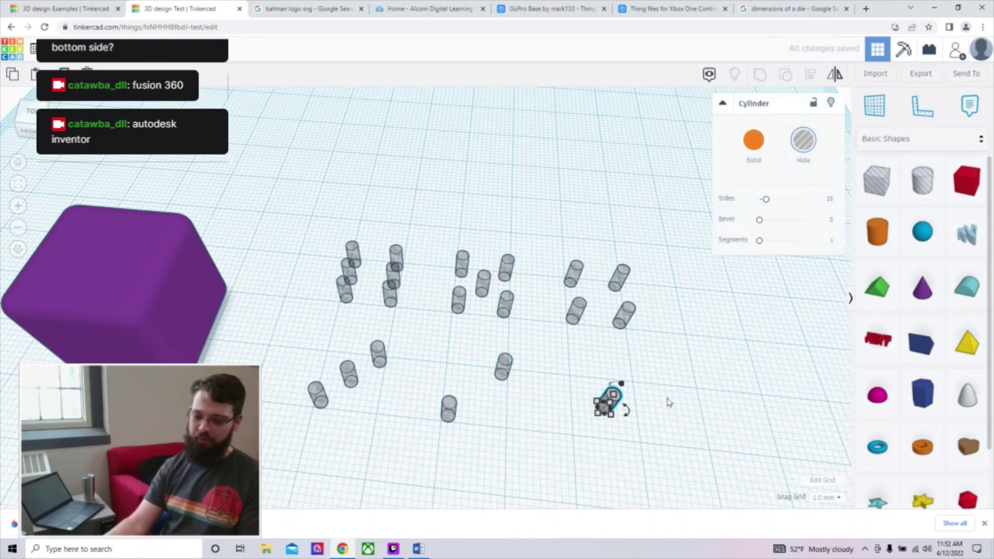
left_click(668, 403)
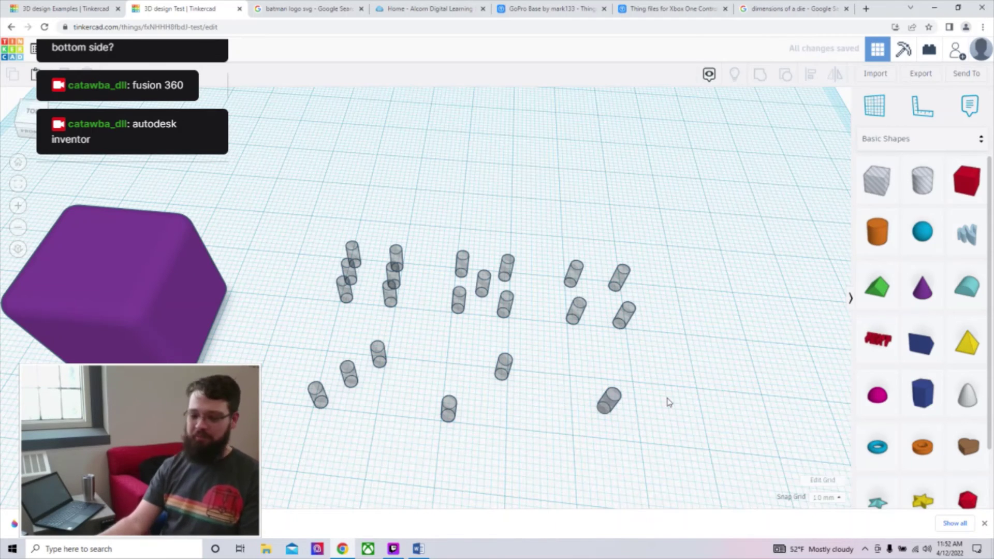
Step: Try to move the six-pip hole group into the purple box and select both, then undo the move
right_click_drag(331, 323, 553, 331)
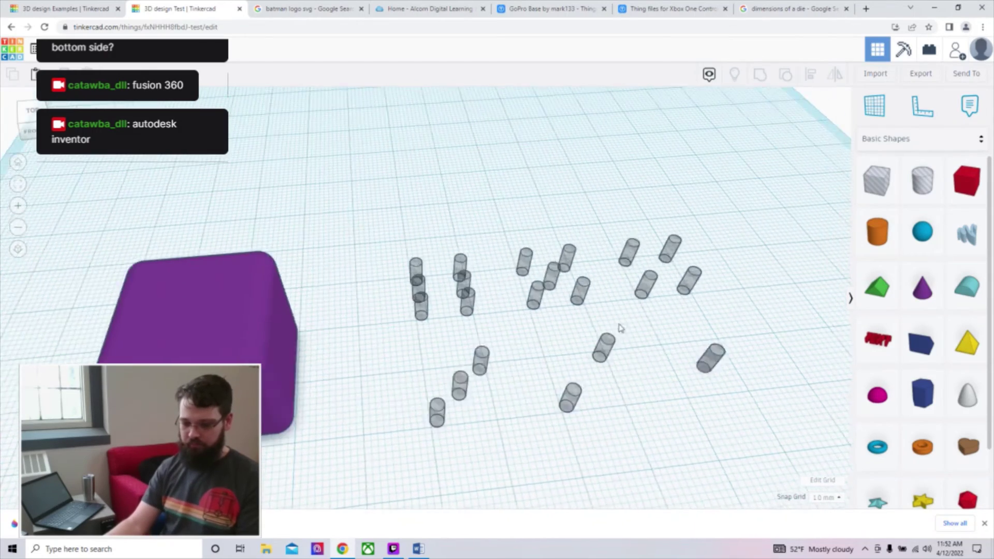
right_click_drag(491, 338, 472, 336)
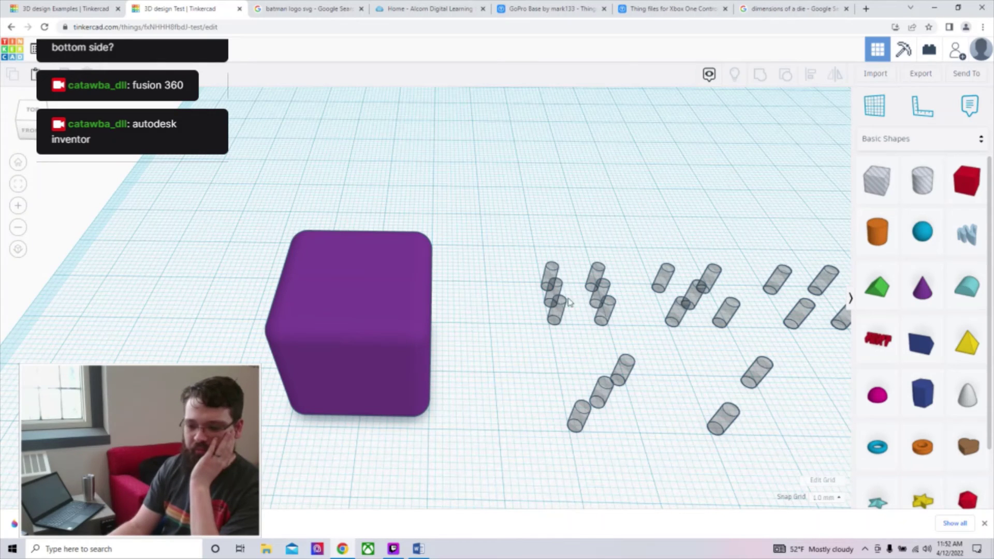
scroll(577, 341, "up", 1)
right_click_drag(577, 340, 542, 284)
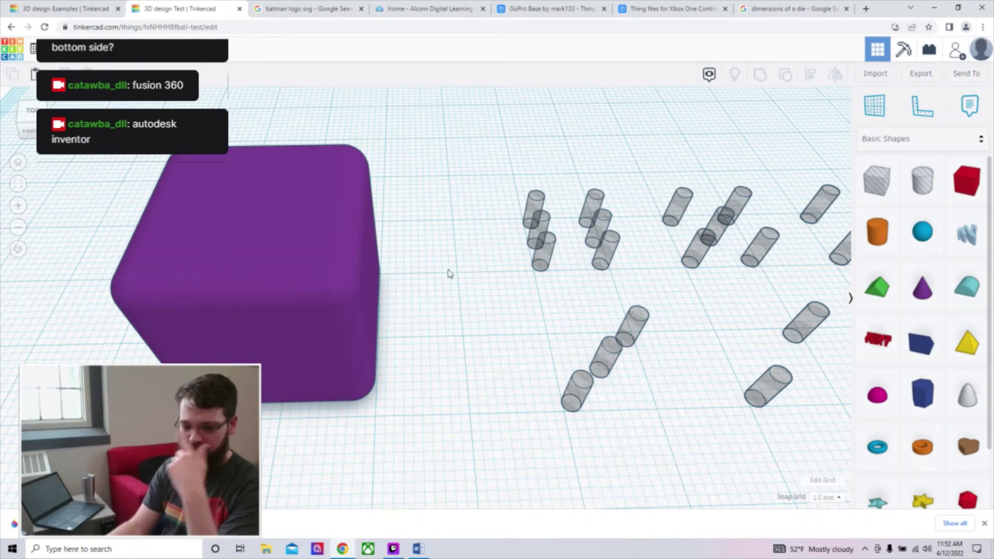
left_click(257, 208)
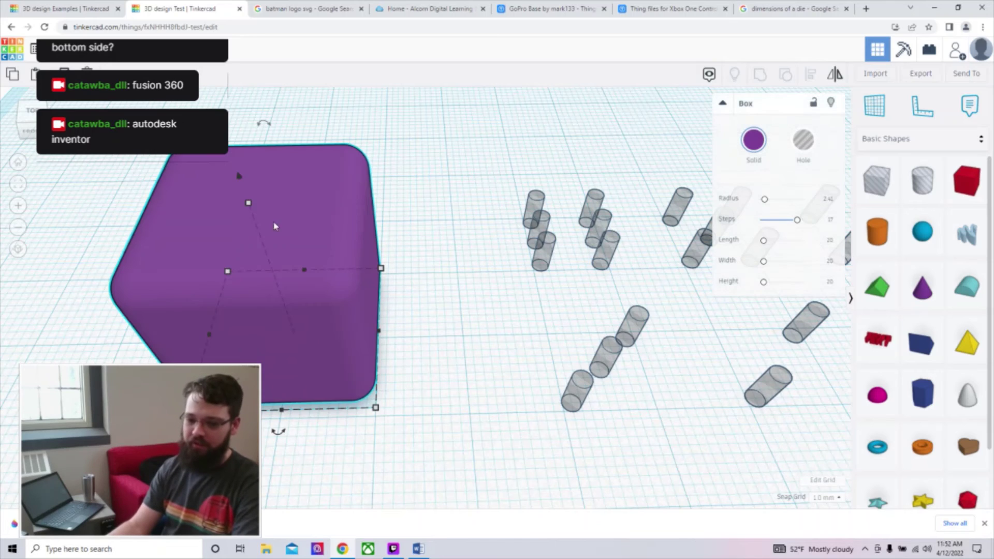
left_click_drag(485, 168, 621, 277)
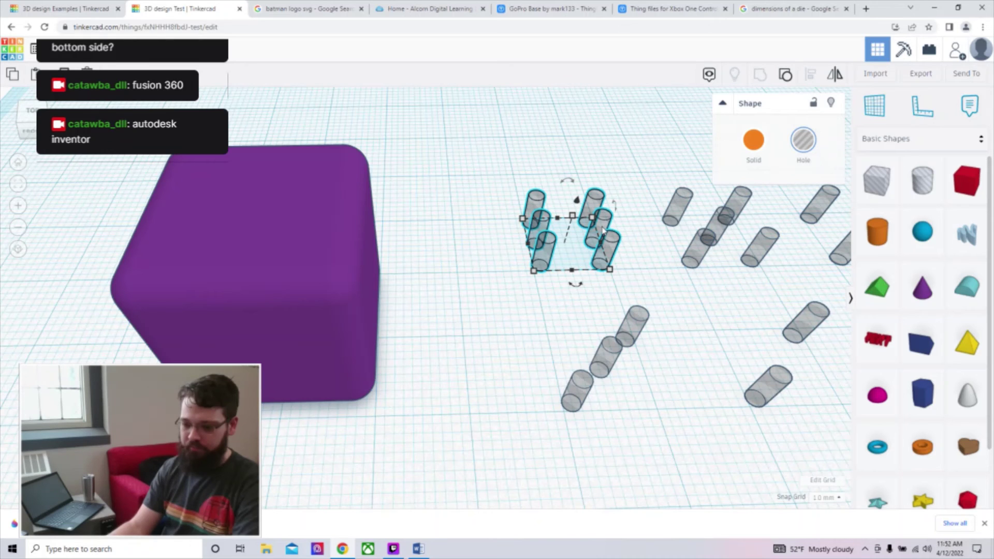
left_click_drag(603, 231, 321, 337)
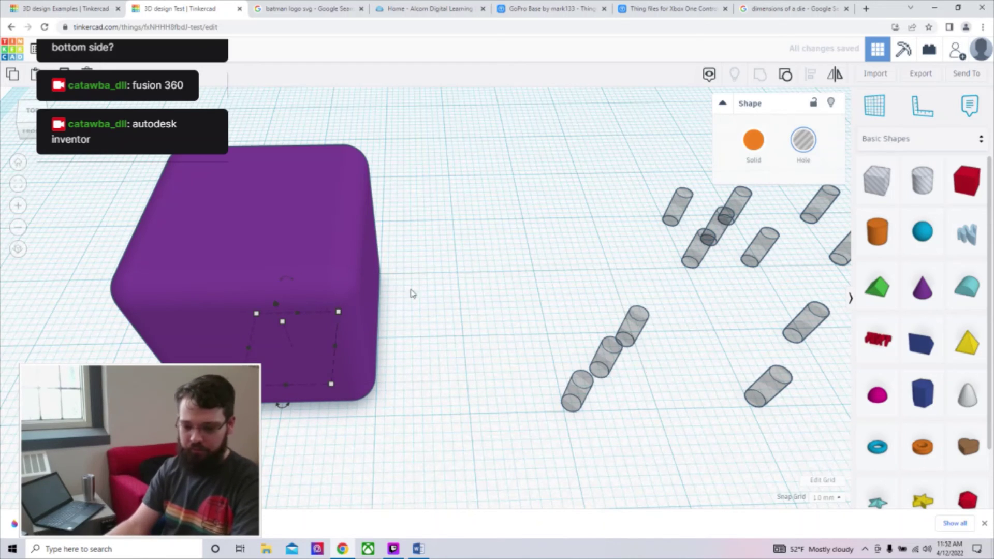
left_click(337, 410)
left_click(293, 349)
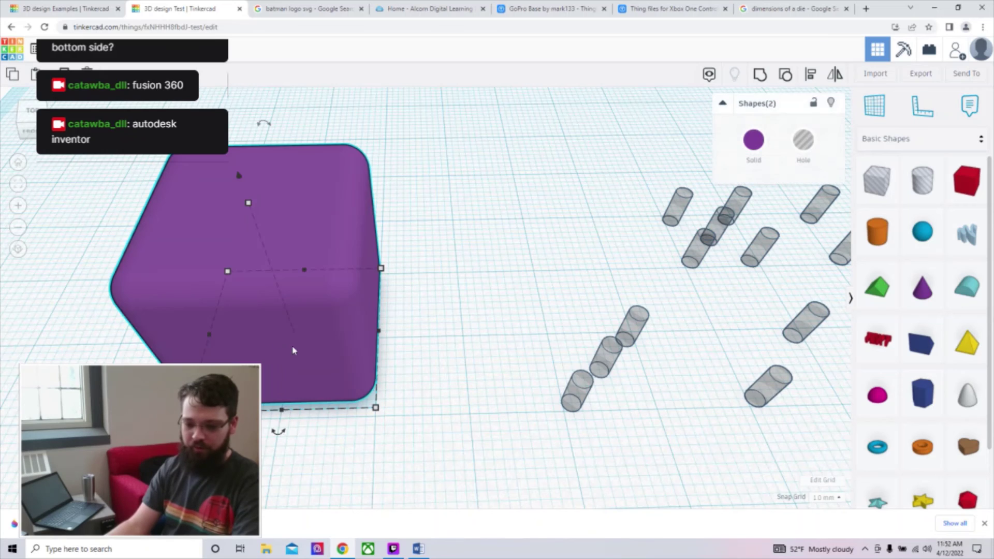
left_click(398, 322)
key("ctrl+z")
Step: Try to centre the six-pip group inside the purple box in both horizontal directions with Align, then undo it
left_click_drag(538, 233, 267, 316)
left_click(347, 217)
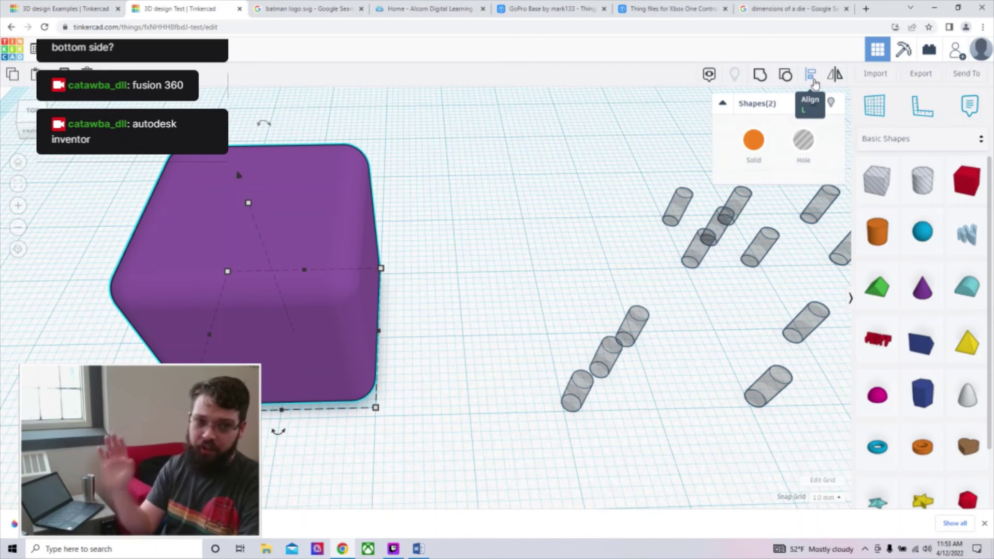
left_click(814, 82)
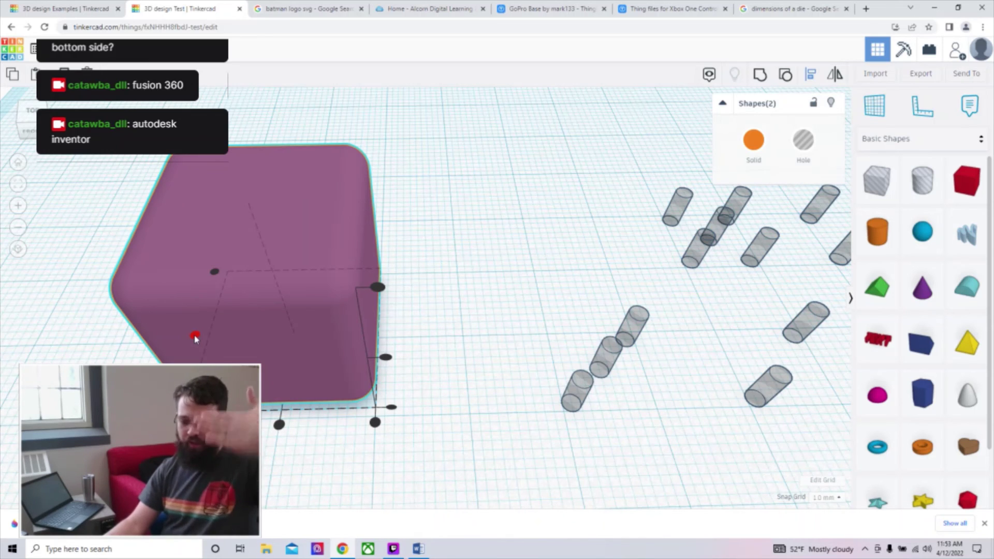
left_click(194, 337)
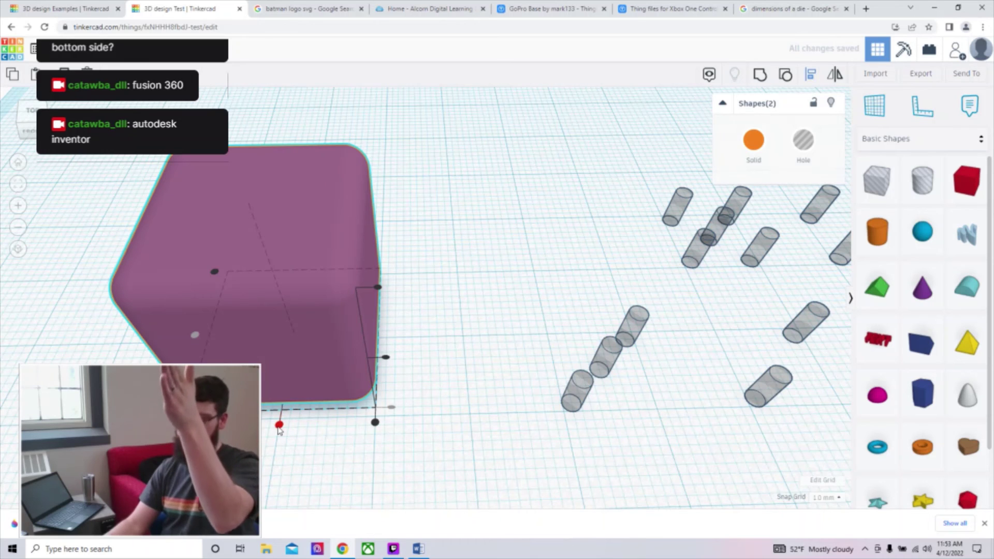
left_click(279, 425)
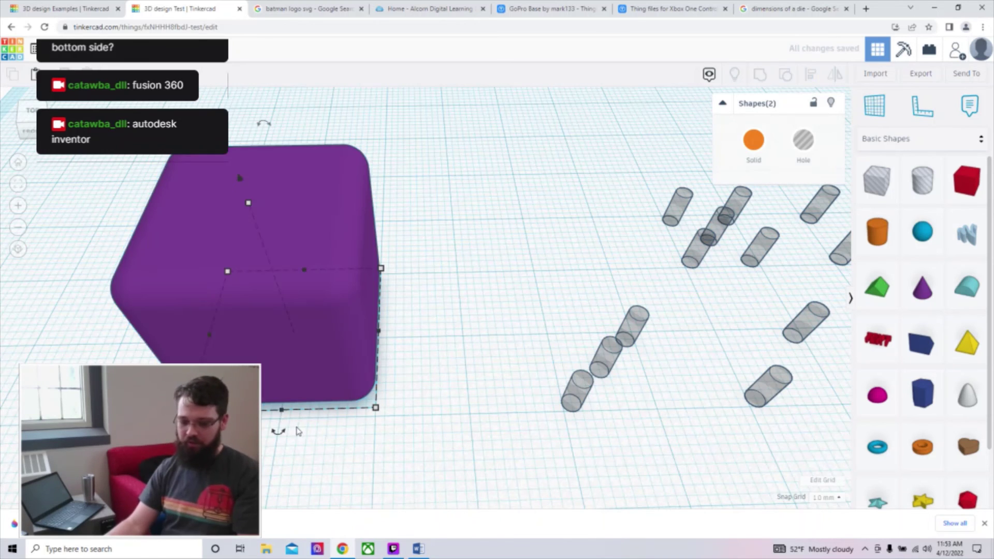
left_click(297, 431)
key("ctrl+z")
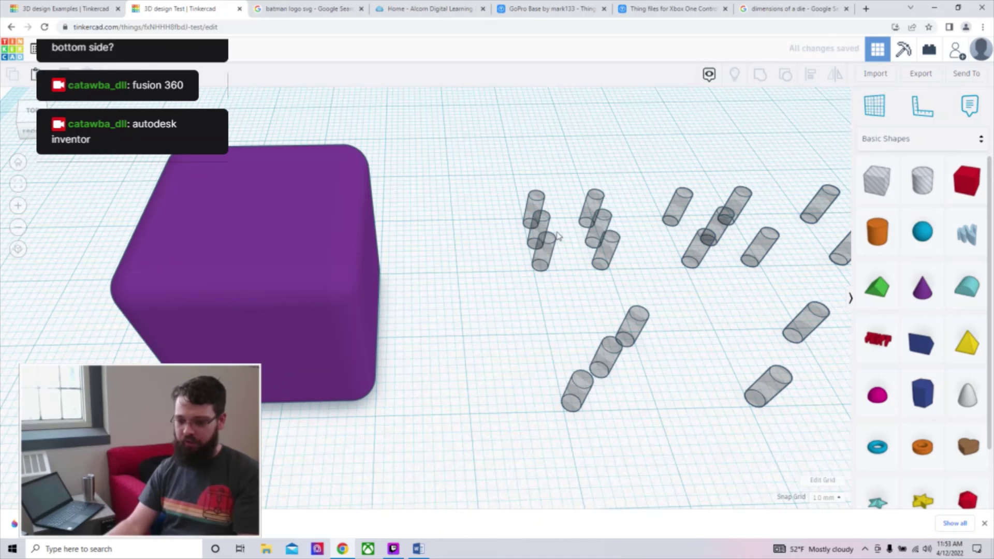
Step: Move the six-pip hole group onto the top face of the purple box
left_click(592, 226)
left_click_drag(576, 204, 194, 244)
left_click_drag(297, 235, 297, 253)
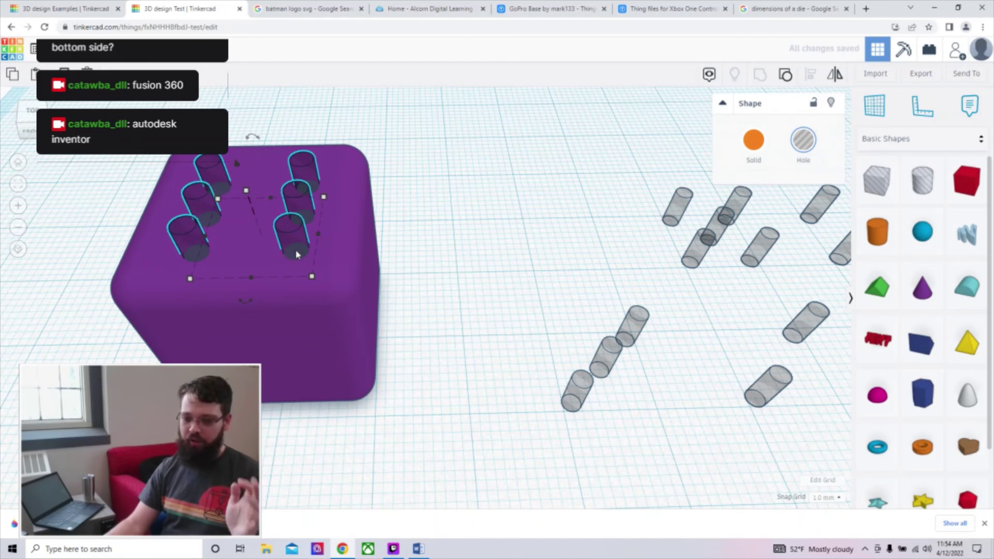
key("Down")
Step: Align the six-pip group and the purple box so their centres match along both horizontal axes
left_click_drag(397, 407, 115, 127)
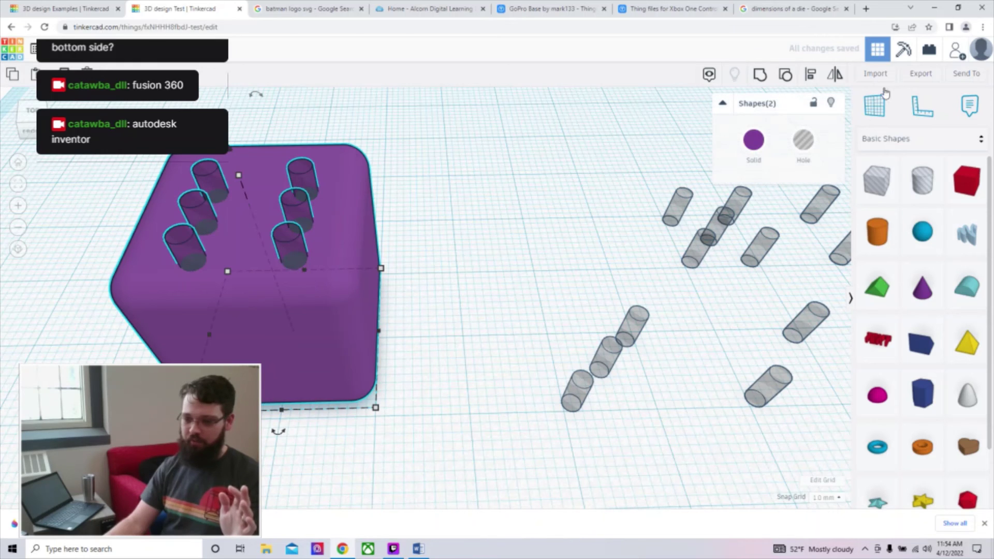
left_click(811, 74)
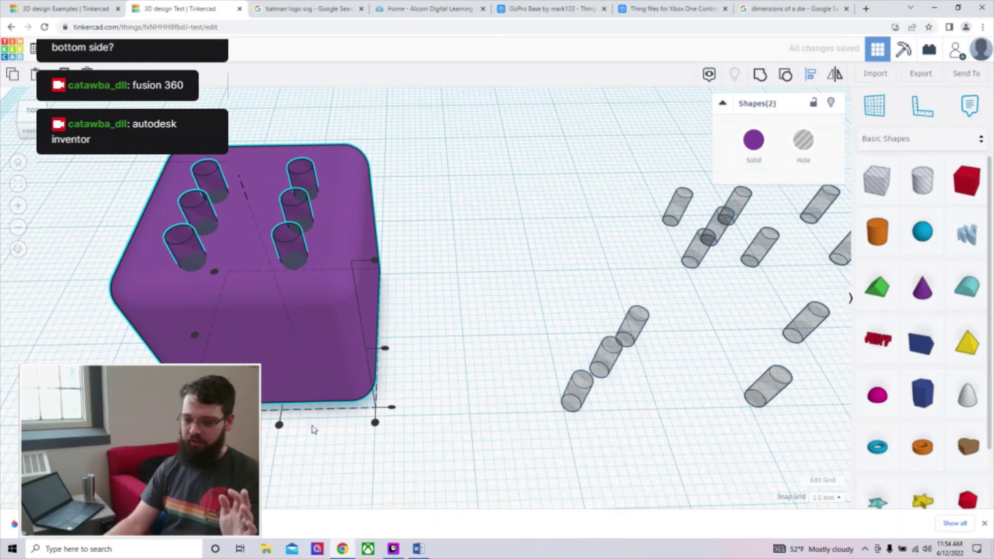
left_click(280, 425)
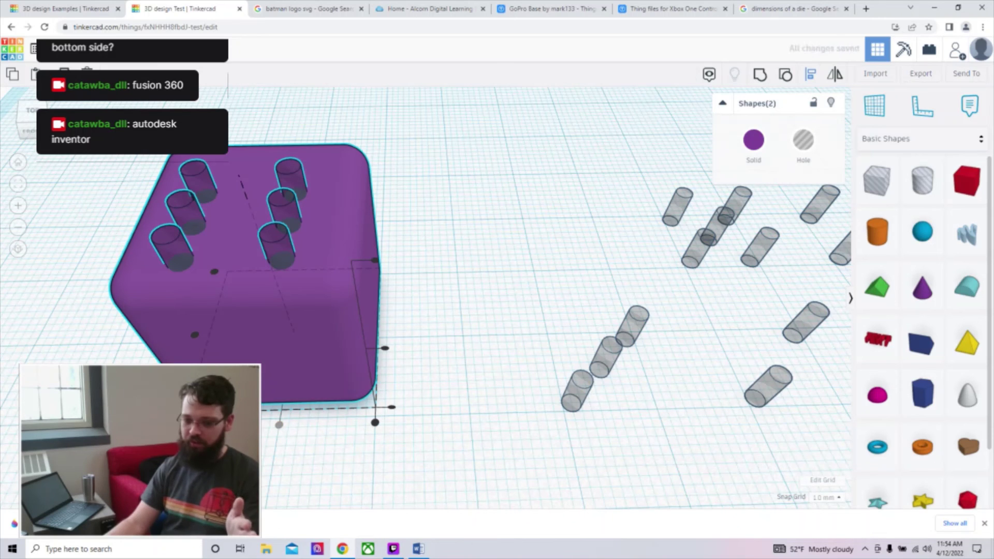
left_click(195, 336)
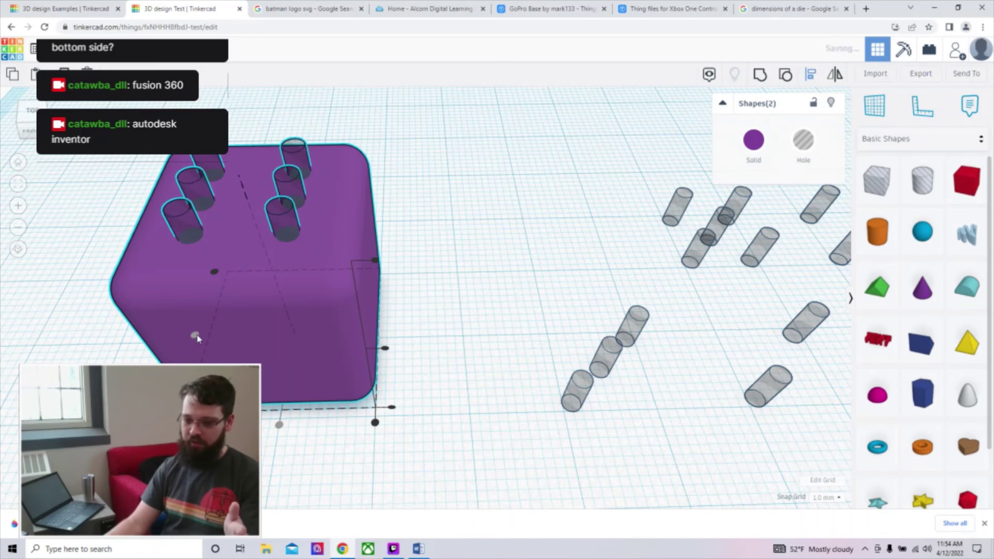
right_click_drag(405, 269, 310, 233)
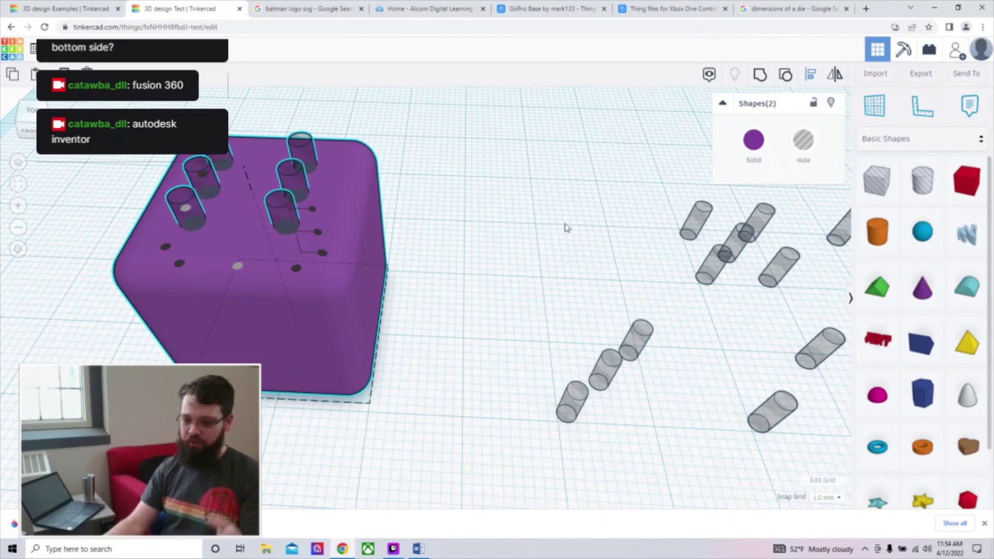
left_click(566, 228)
Step: Try raising the six-pip hole group by 2 mm, then lower it back into the box's top face
left_click(292, 220)
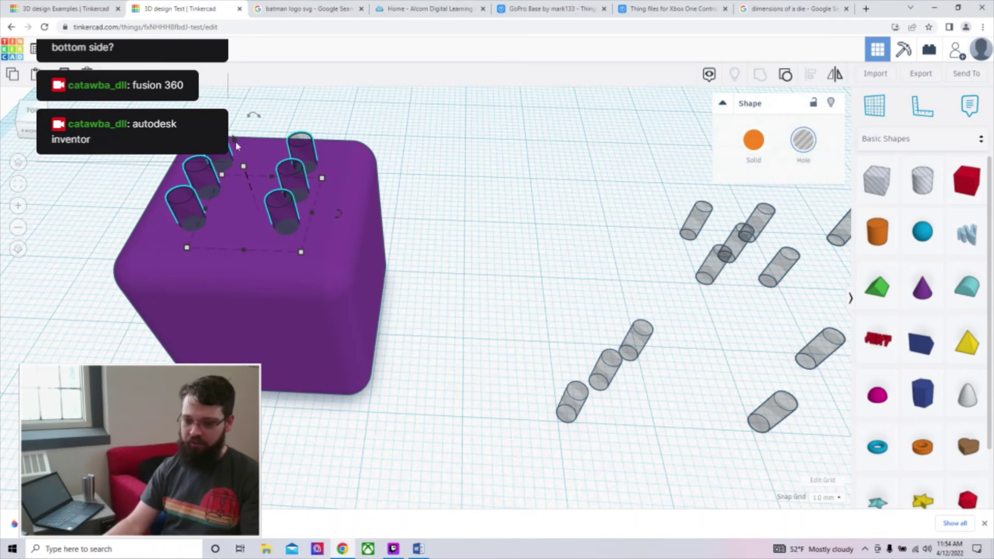
left_click_drag(236, 122, 236, 118)
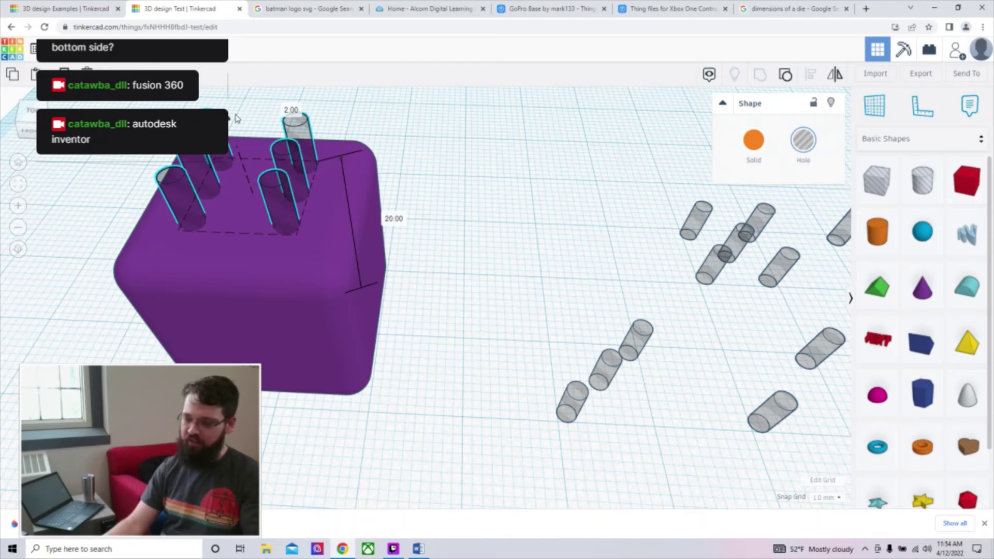
left_click_drag(236, 121, 241, 144)
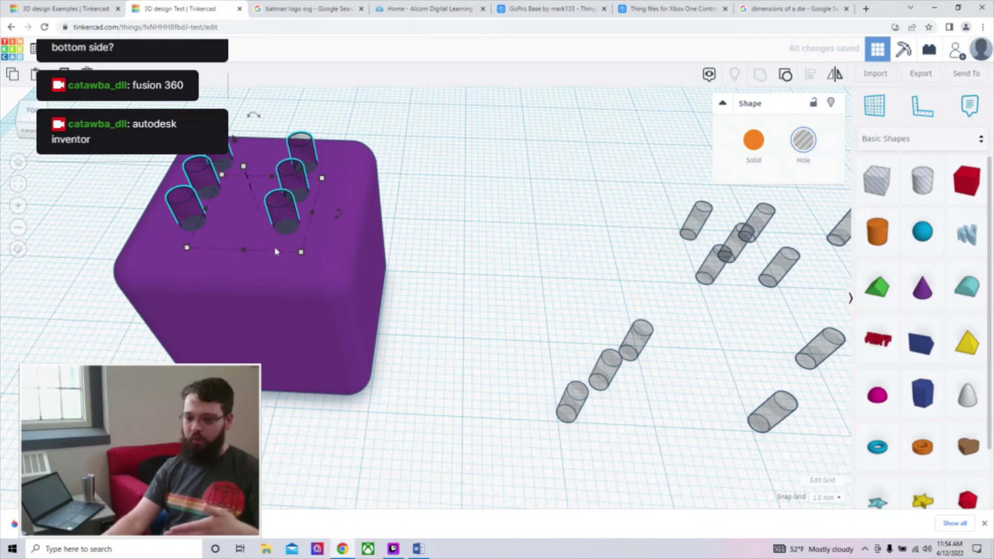
Step: Group the six-pip hole group with the purple box to cut the six pips into its top face
left_click_drag(409, 409, 181, 160)
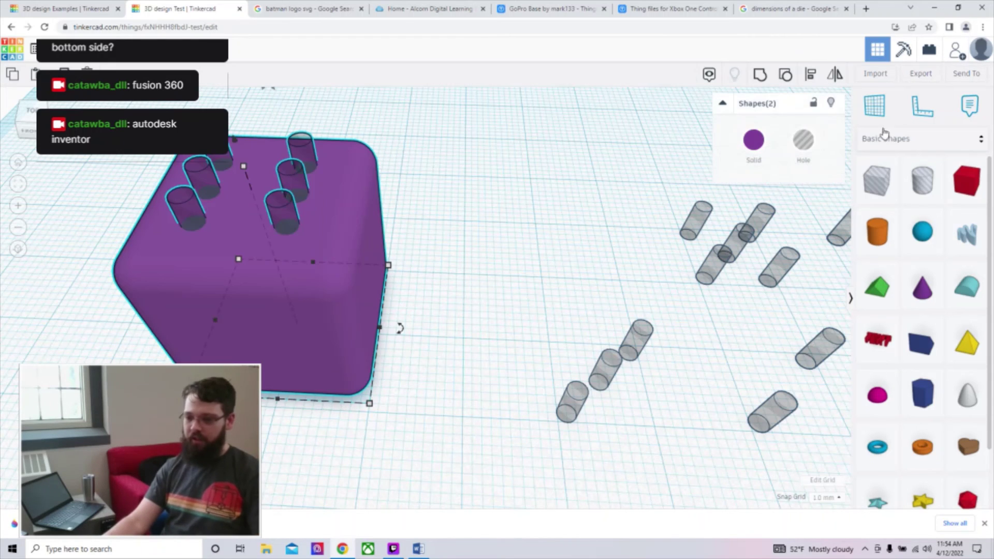
left_click(461, 239)
right_click_drag(344, 250, 392, 247)
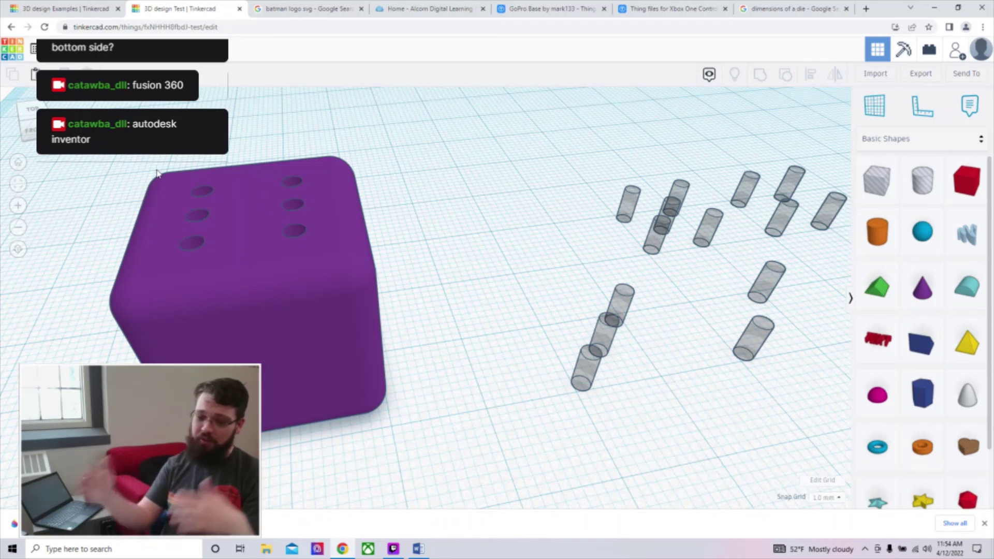
Step: Try rotating the die by 180° and in further 90° turns, bringing the six-pip face back on top
left_click(270, 282)
mouse_move(244, 145)
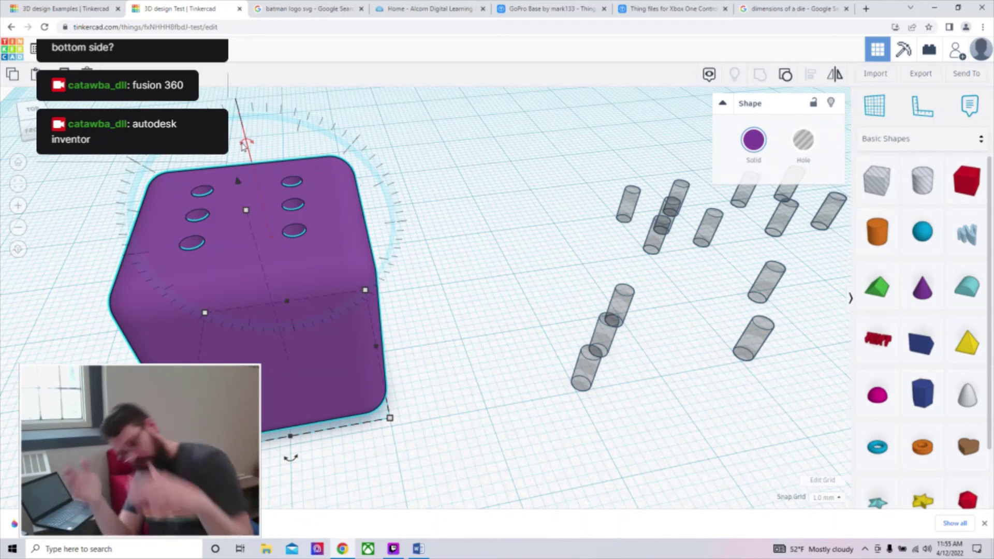
right_click_drag(366, 260, 289, 303)
left_click_drag(290, 129, 392, 437)
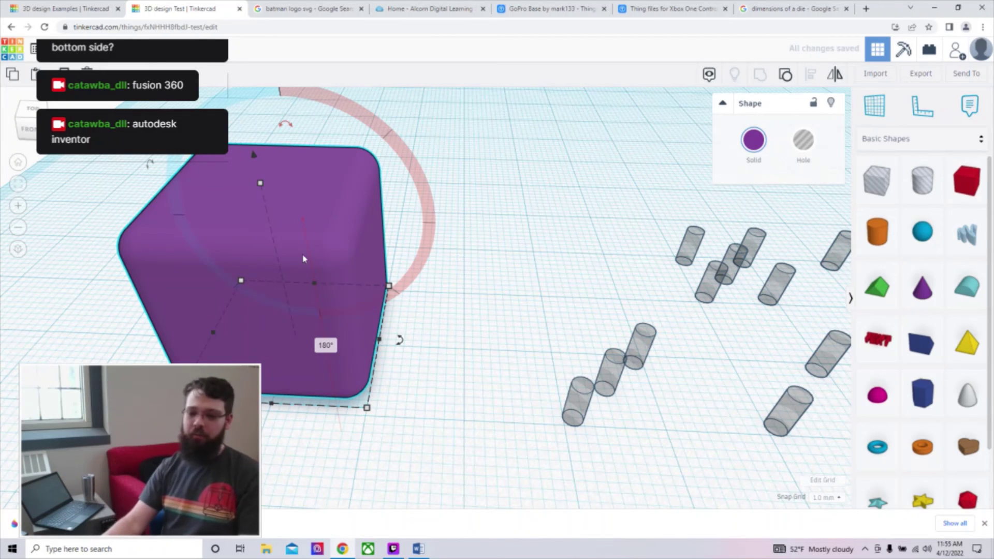
left_click_drag(284, 130, 439, 227)
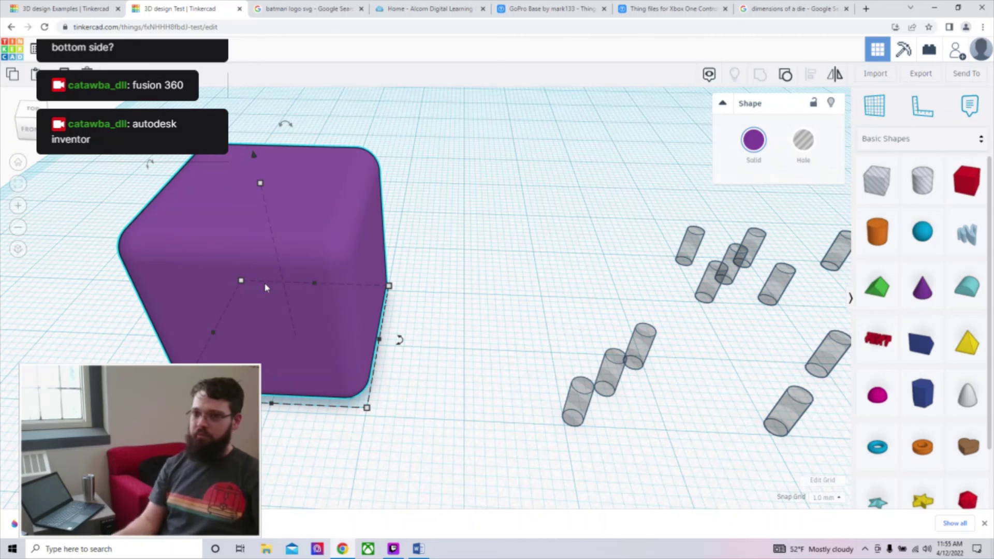
mouse_move(286, 126)
left_click_drag(286, 126, 436, 251)
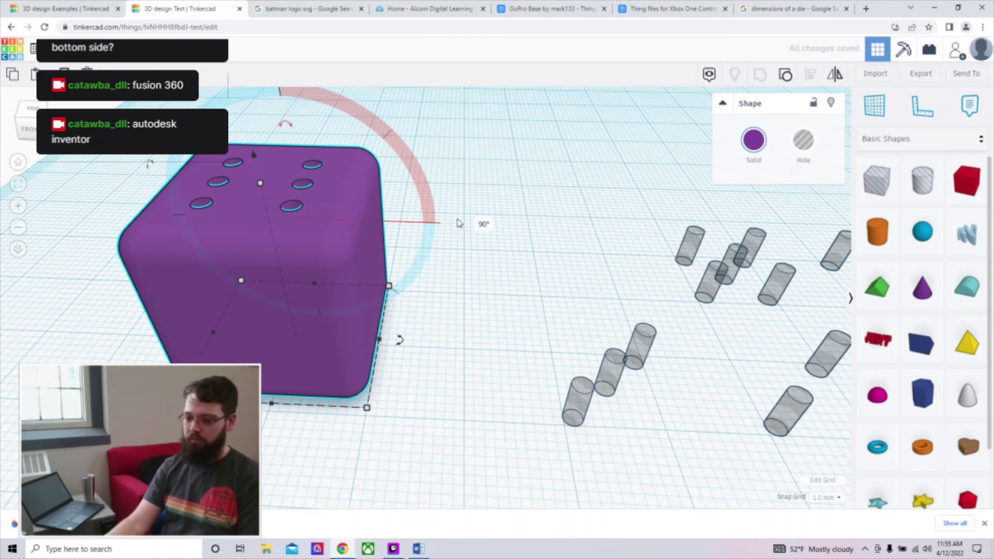
left_click(458, 220)
right_click_drag(449, 280, 468, 274)
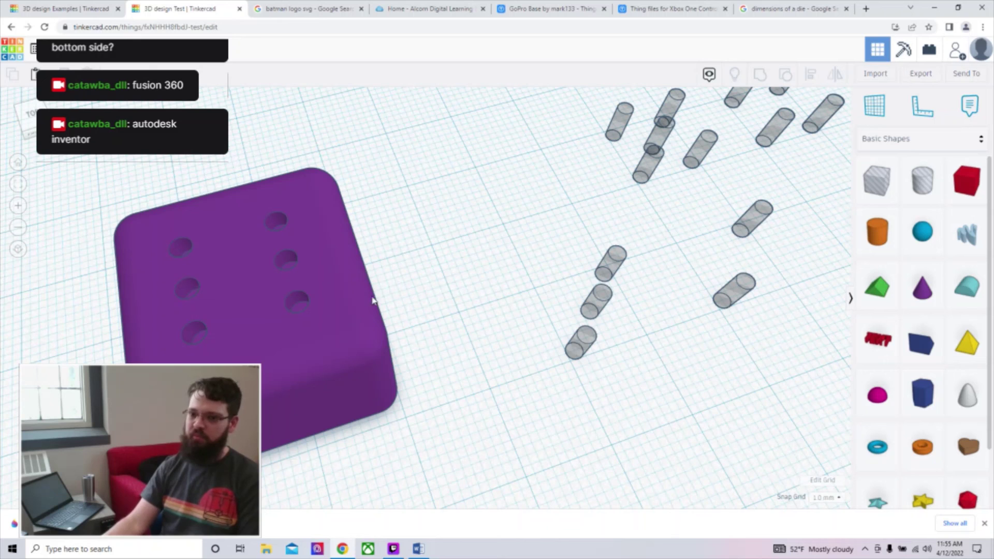
Step: Flip the die so the six pips face down and move the single cylinder hole onto the blank top face
left_click(265, 308)
left_click_drag(212, 172, 395, 375)
middle_click_drag(774, 264, 616, 274)
left_click_drag(303, 278, 374, 276)
left_click_drag(364, 174, 352, 150)
mouse_move(353, 151)
right_mouse_down()
mouse_move(394, 155)
mouse_move(357, 151)
mouse_move(357, 141)
right_mouse_up()
left_click_drag(357, 140, 159, 210)
Step: Align the single-pip hole with the die so it sits centred on the top face
left_click_drag(351, 386, 109, 203)
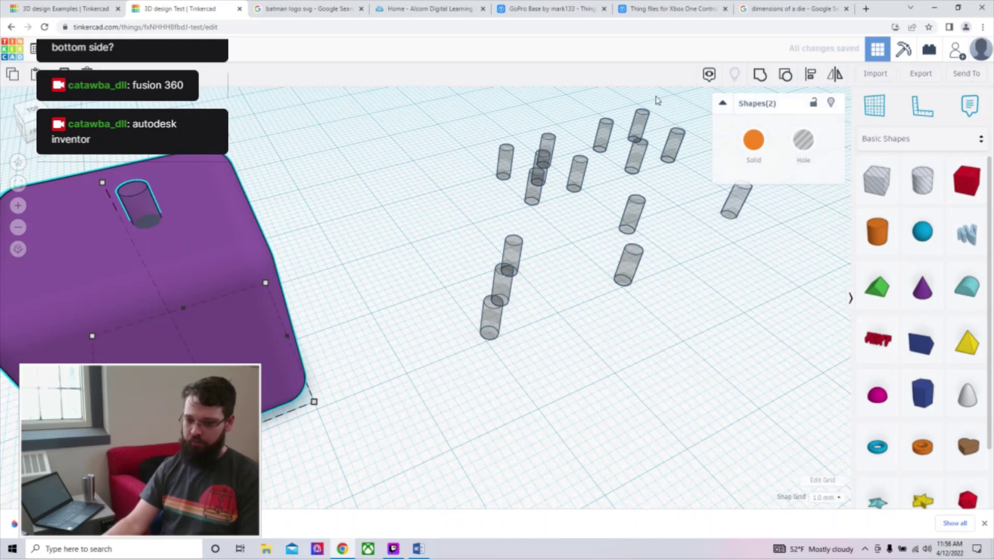
key("l")
left_click(76, 341)
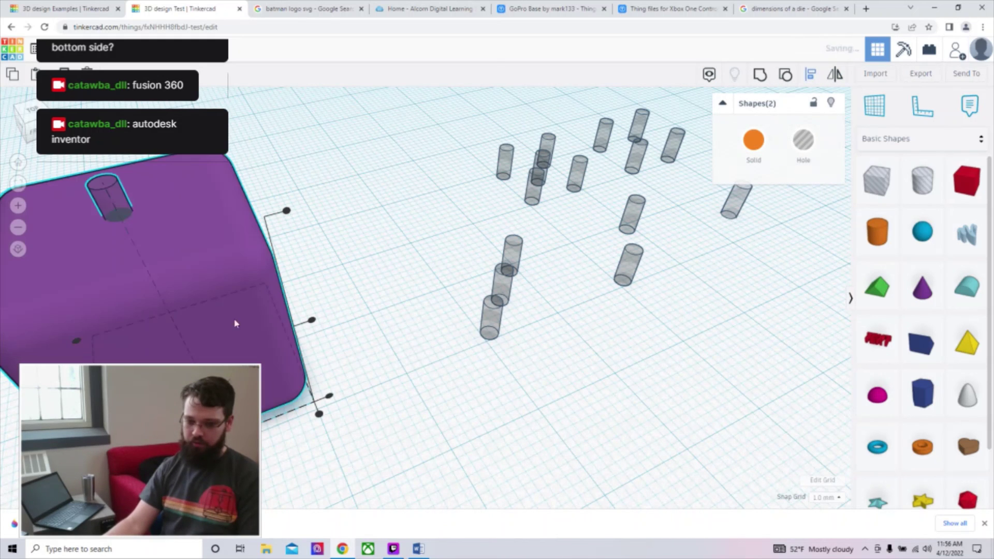
left_click_drag(111, 195, 100, 176)
left_click(303, 297)
Step: Group the single-pip hole with the die to cut one pip into its top face
left_click_drag(372, 406, 99, 171)
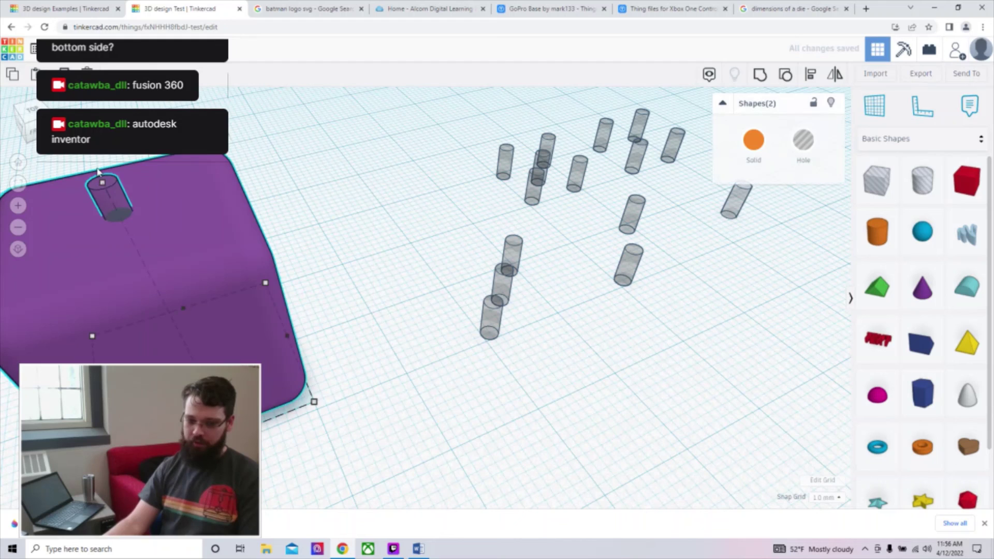
left_click(762, 75)
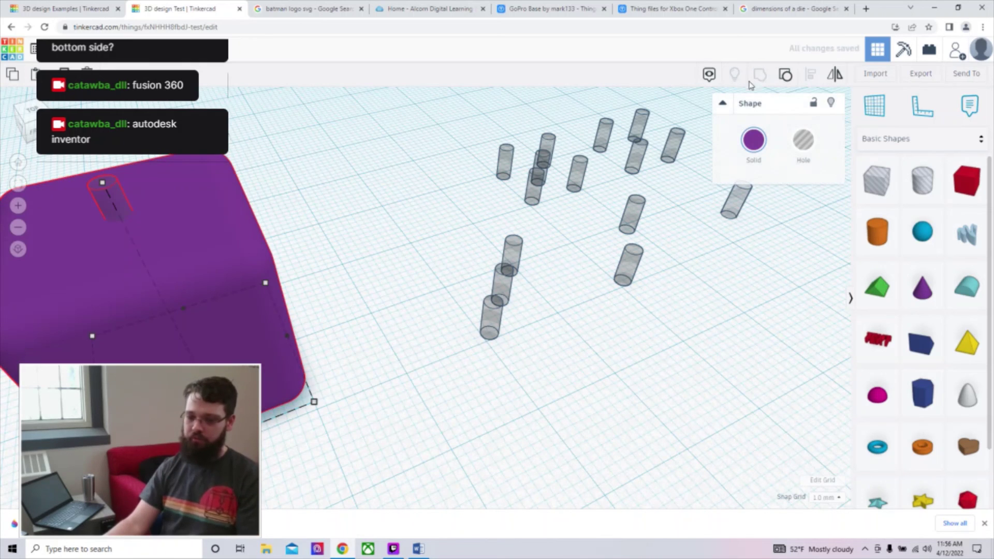
left_click(279, 264)
right_click_drag(279, 264, 383, 230)
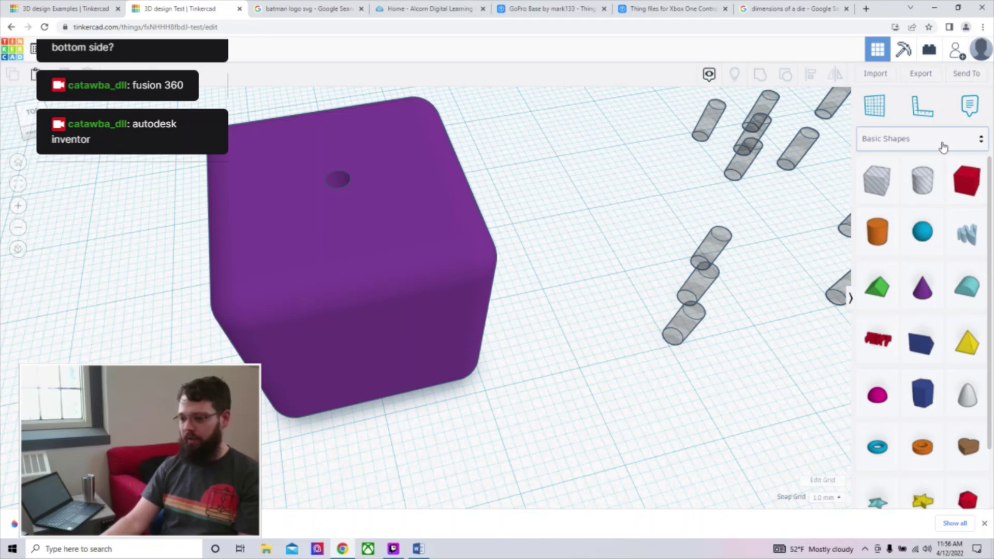
Step: Browse the Basic Shapes and Fun & Games categories of the shape library and look through the other categories on offer
scroll(903, 250, "down", 2)
scroll(948, 452, "up", 2)
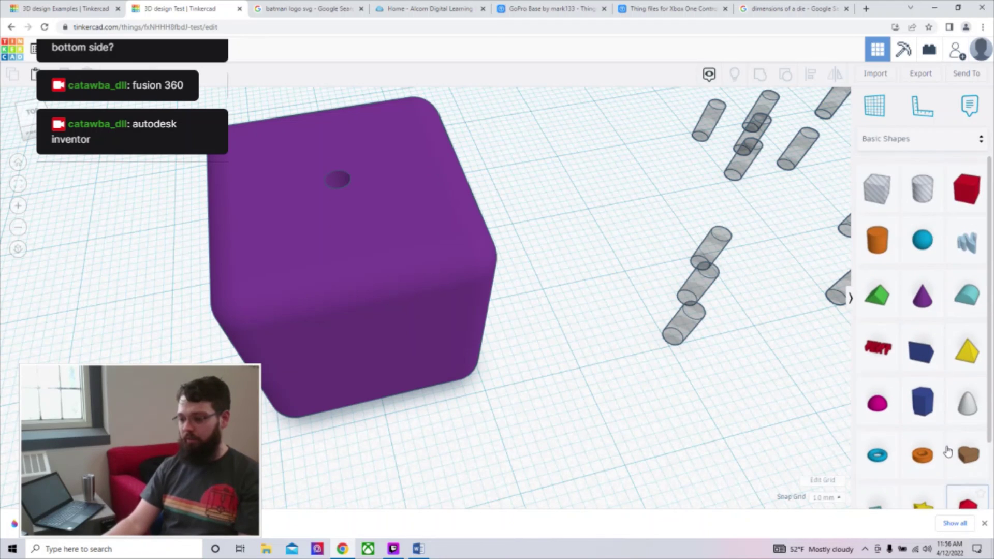
scroll(950, 464, "down", 2)
scroll(951, 468, "up", 1)
left_click(917, 139)
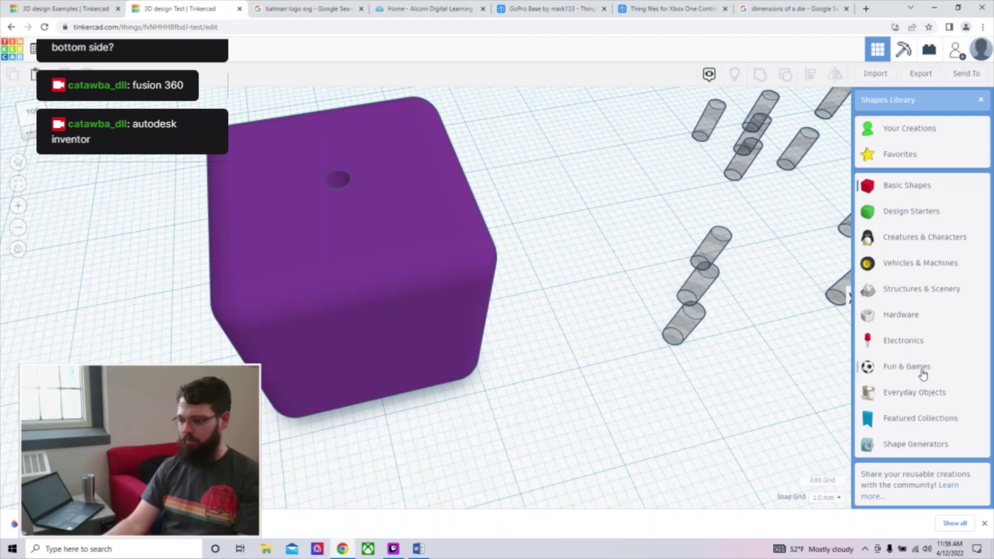
left_click(917, 367)
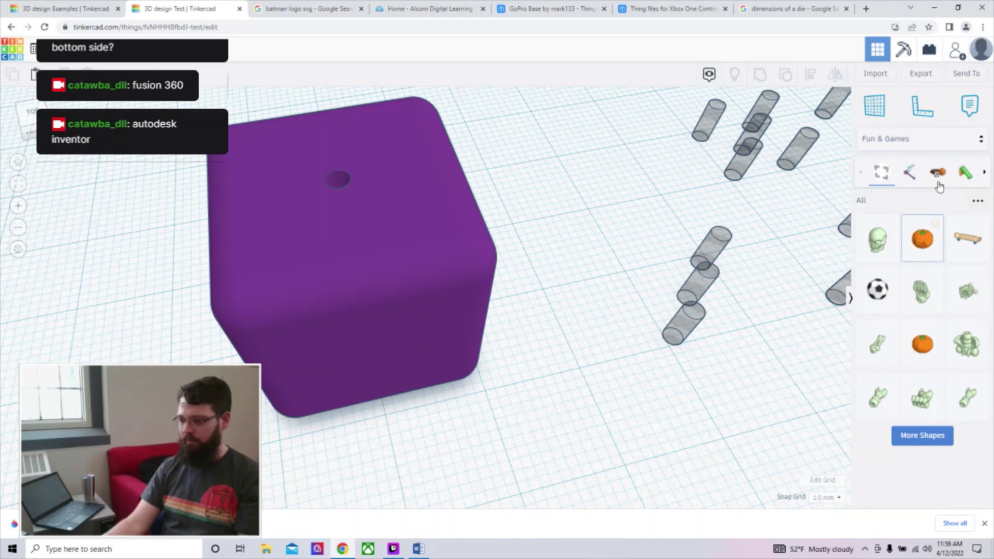
left_click(921, 139)
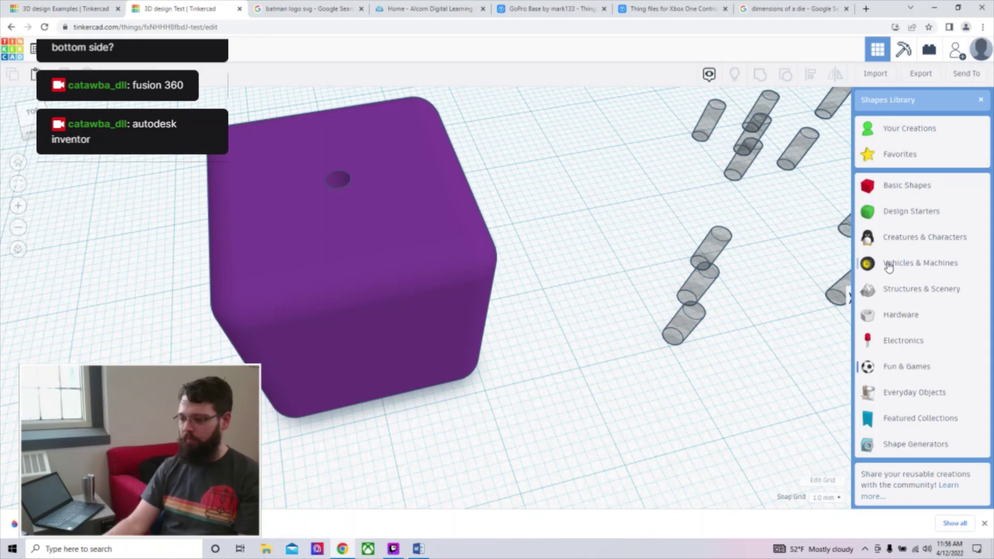
left_click(600, 173)
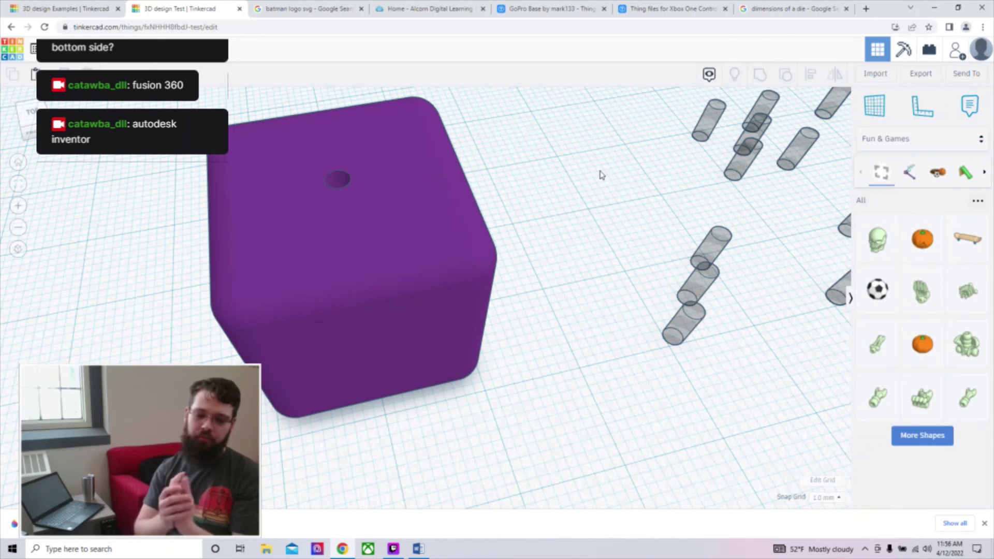
Step: Rotate the die by -90° so a blank side face points up
scroll(592, 209, "down", 1)
scroll(590, 212, "down", 1)
right_click_drag(487, 269, 466, 184)
left_click(333, 212)
left_click_drag(351, 129, 489, 192)
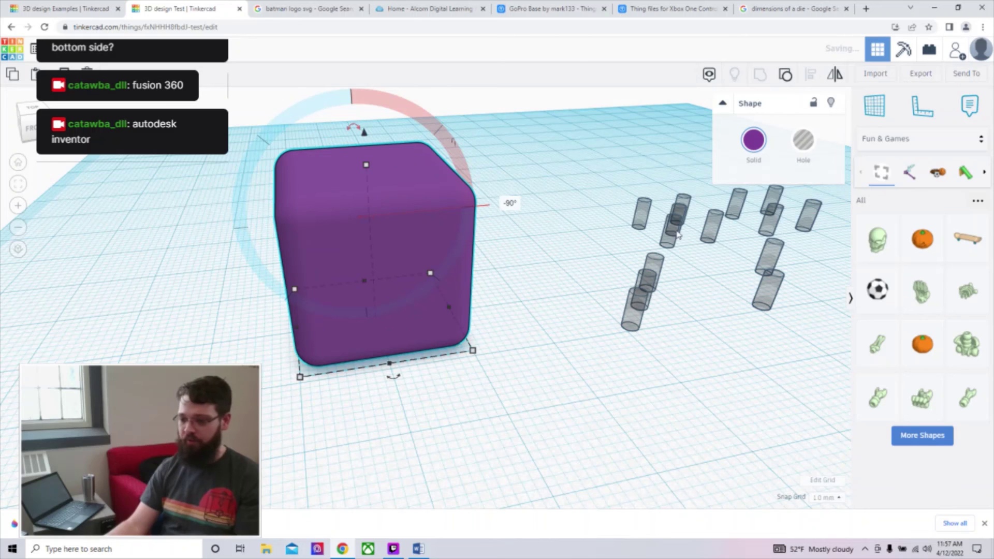
Step: Move the three-pip hole group from the workplane onto the die's blank top face
right_click_drag(679, 235, 616, 339)
left_click(596, 314)
left_click_drag(596, 315, 539, 305)
left_click_drag(544, 256, 488, 180)
left_click_drag(486, 225, 374, 214)
Step: Align the three-pip hole group and the die so their centres match horizontally
left_click_drag(444, 412, 365, 311, "shift")
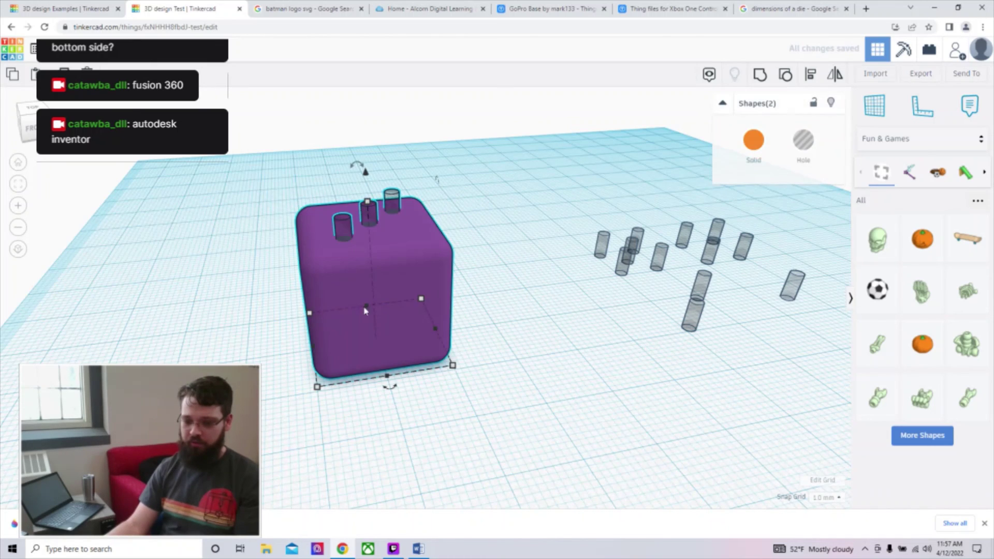
left_click(811, 74)
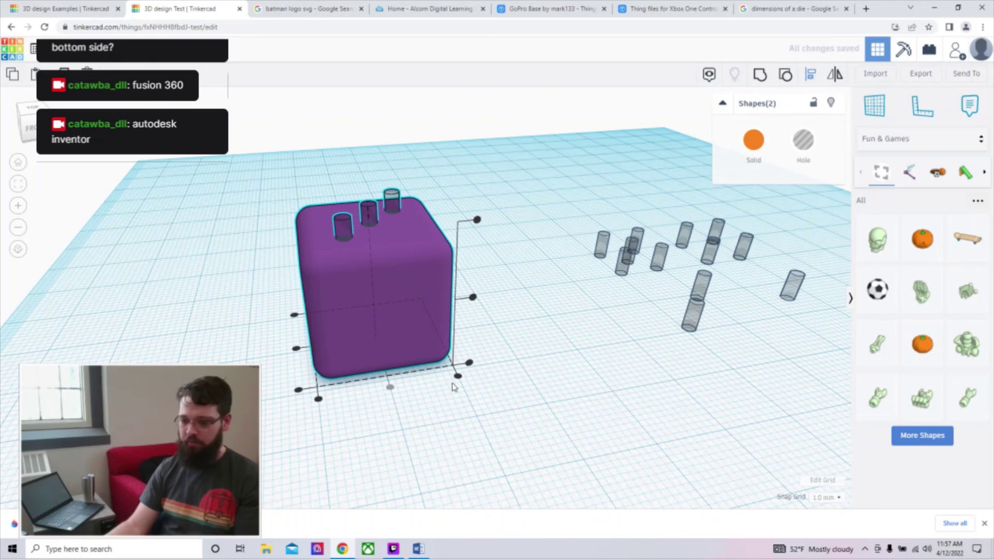
left_click(512, 325)
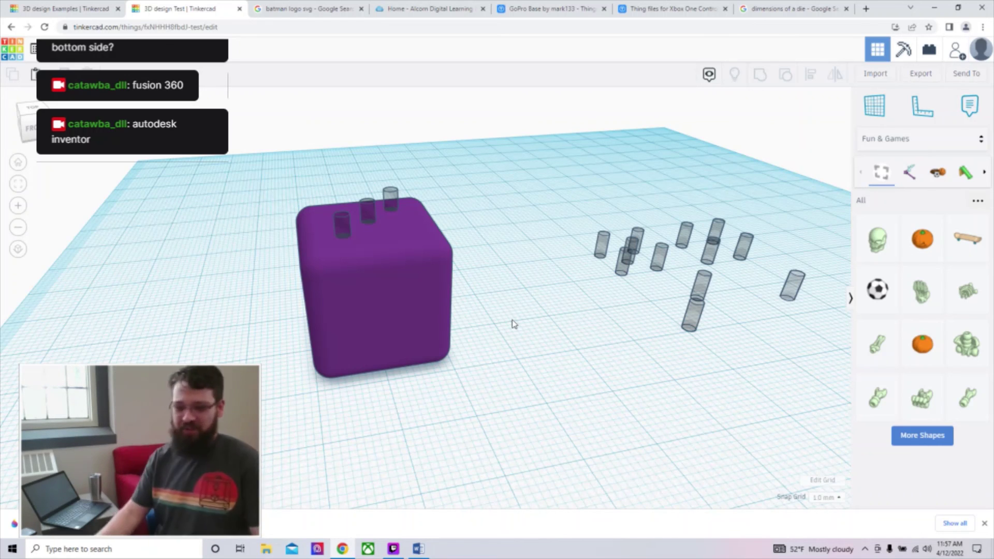
Step: Raise the three-pip hole group by 2 mm, lower it back into the top face, and group it with the die
left_click(373, 216)
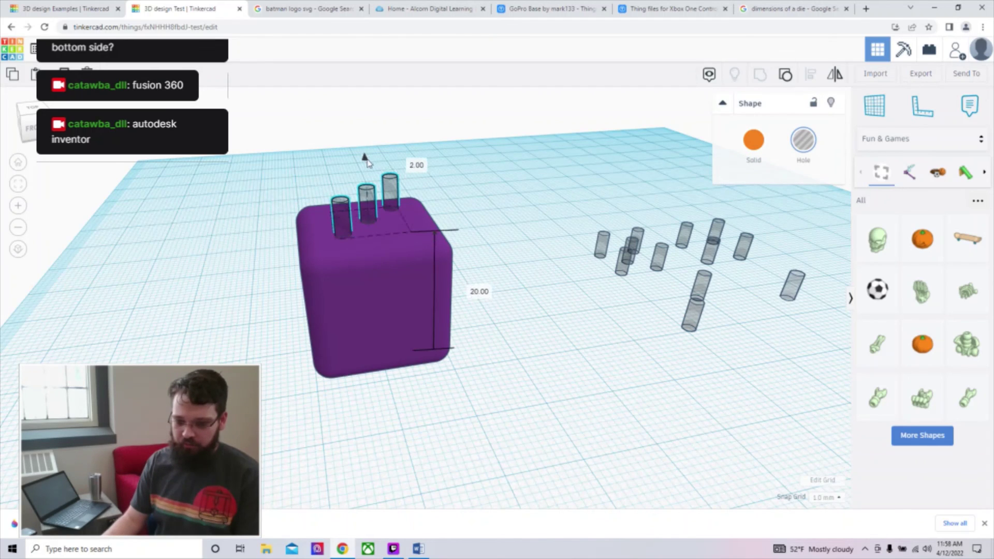
left_click_drag(368, 166, 365, 181)
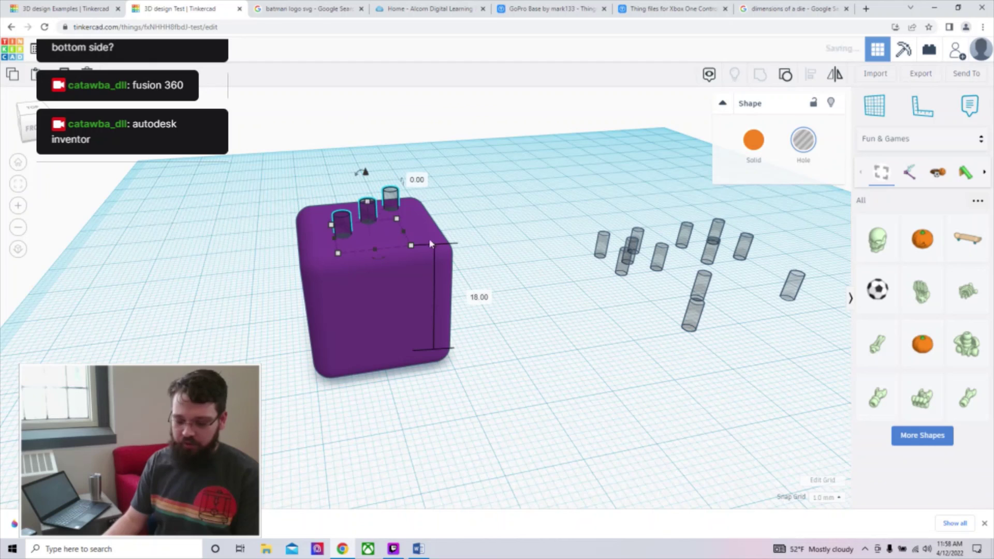
left_click(478, 382)
left_click_drag(477, 382, 320, 179)
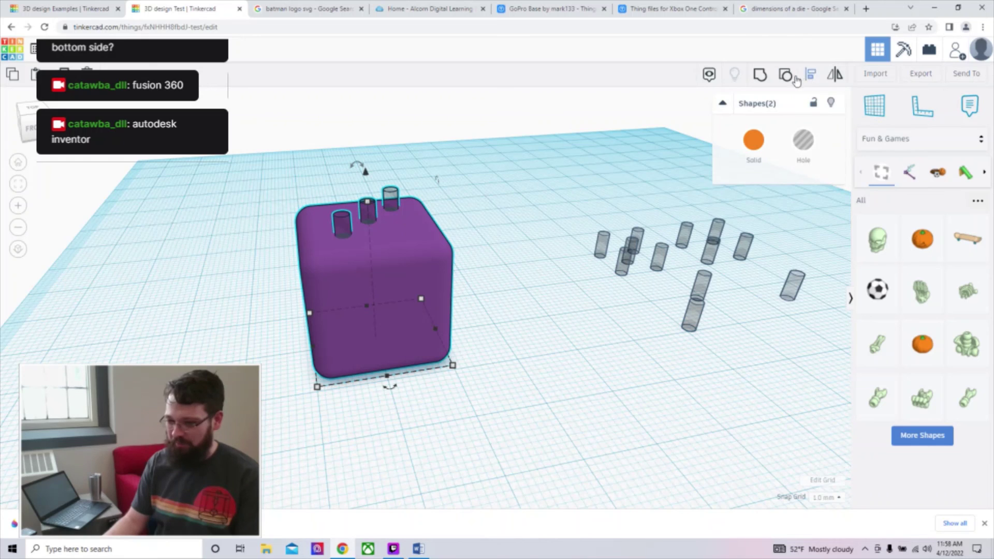
left_click(575, 280)
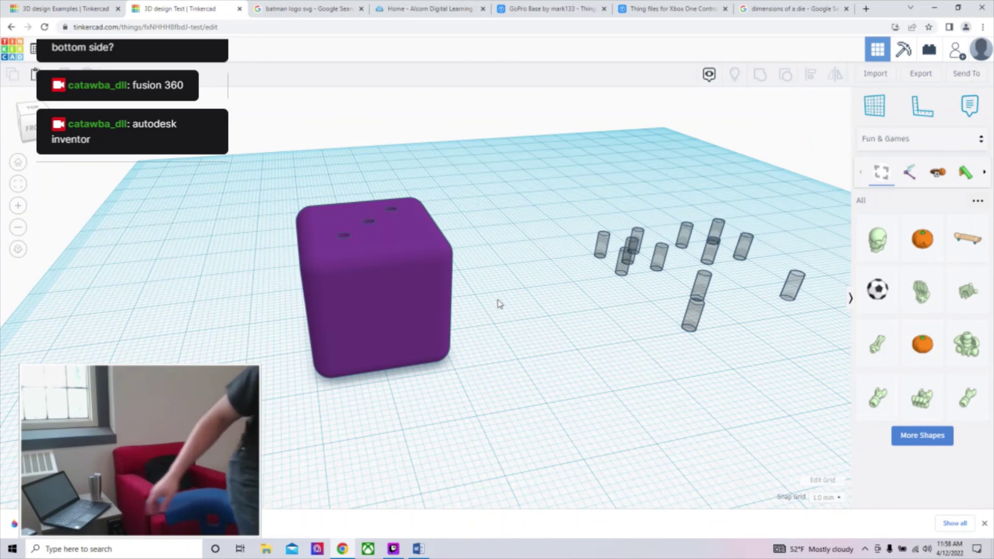
Step: Lift the five-pip hole group above the workplane
left_click_drag(591, 207, 665, 279)
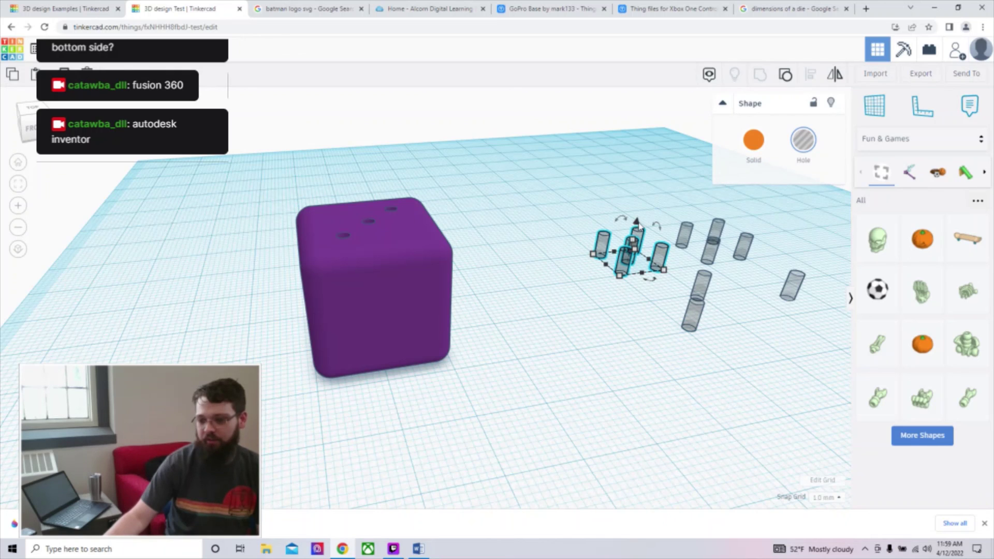
left_click_drag(639, 224, 659, 134)
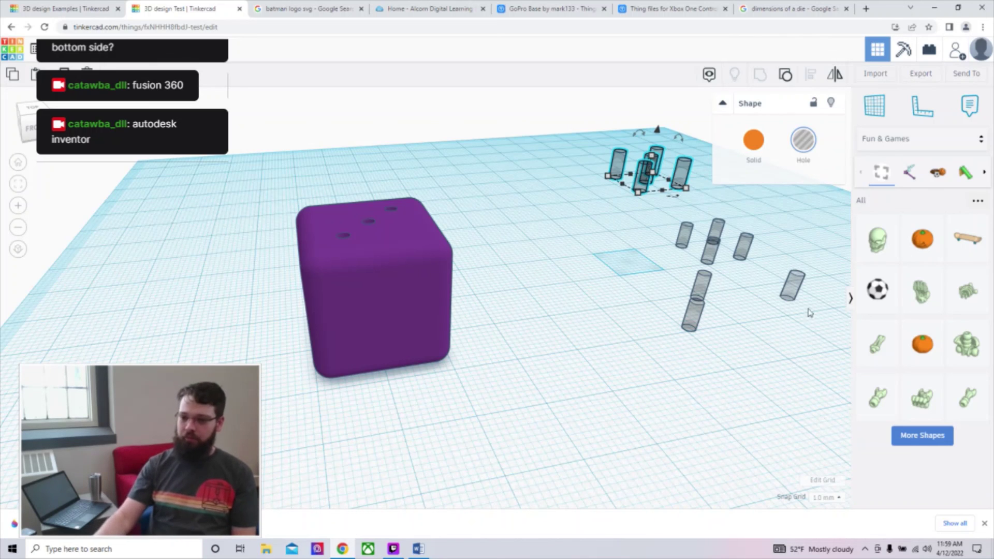
Step: Switch to the Alcorn Digital Learning Lab website and look over the home page's hours, social links and available tools
left_click(440, 9)
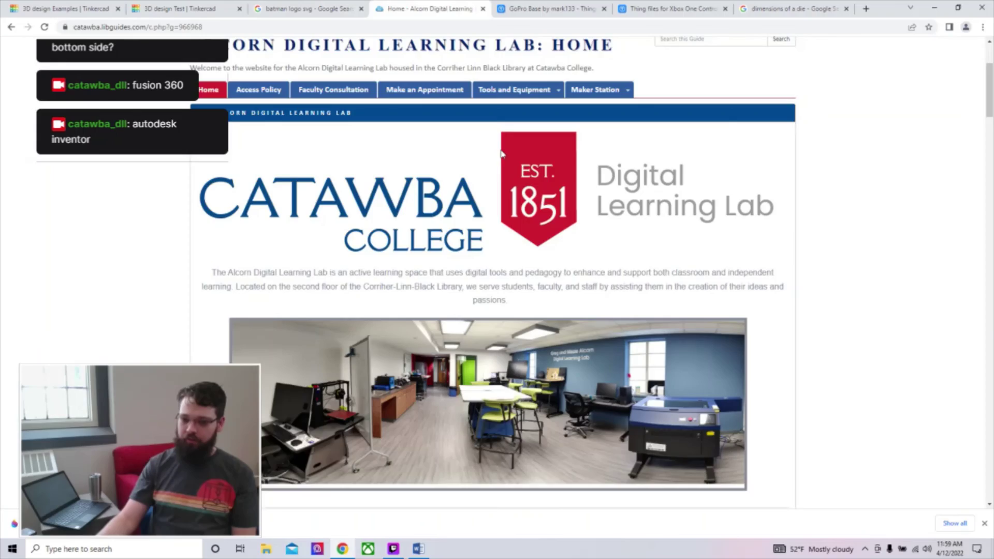
scroll(435, 301, "up", 3)
scroll(436, 301, "down", 15)
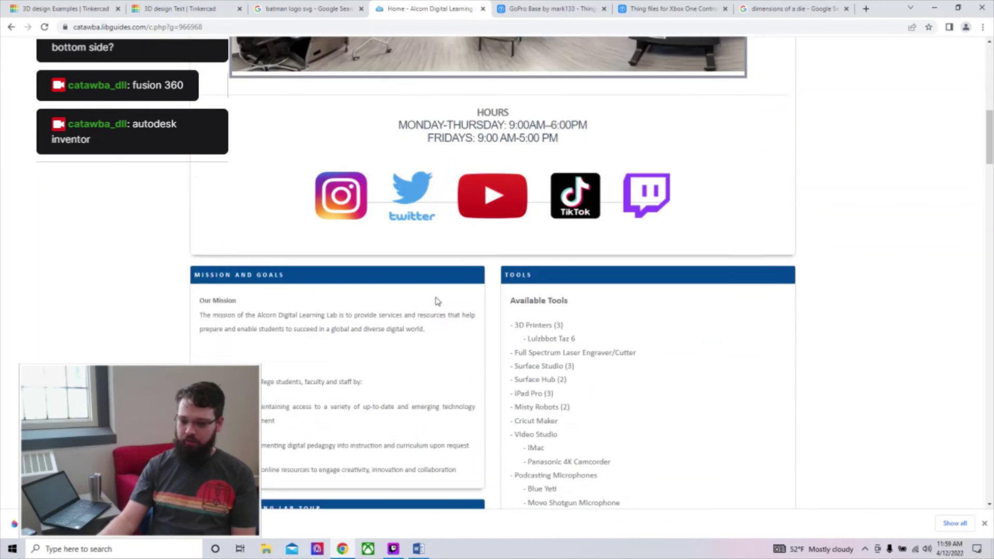
scroll(435, 296, "down", 5)
scroll(437, 291, "up", 20)
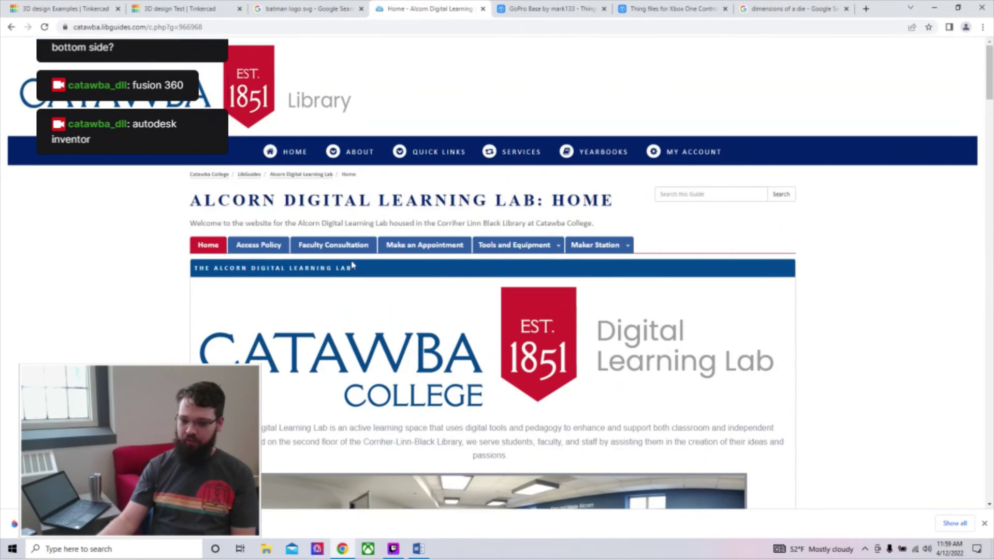
Step: Review the lab's Make an Appointment page, including the student appointment and equipment reservation forms
left_click(384, 251)
scroll(475, 350, "down", 5)
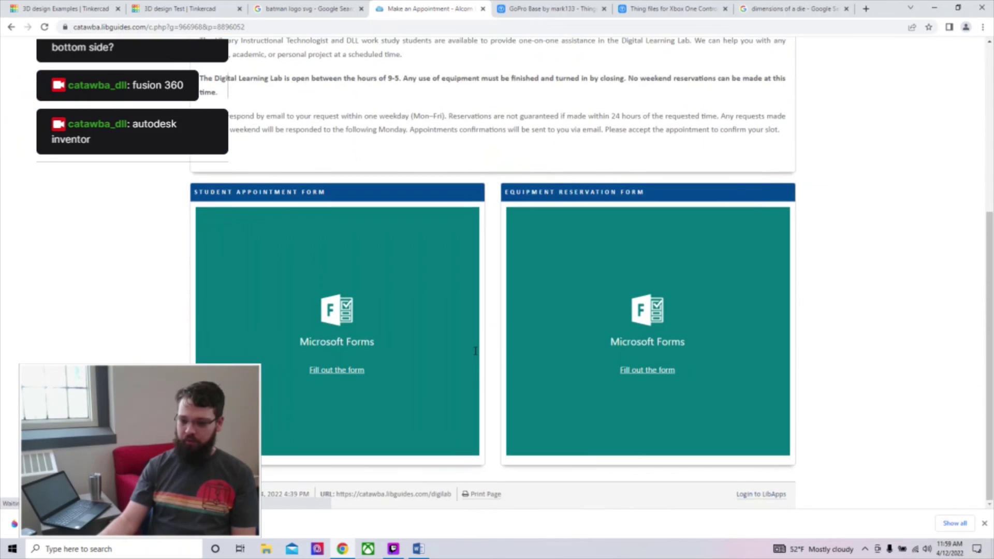
scroll(475, 350, "up", 5)
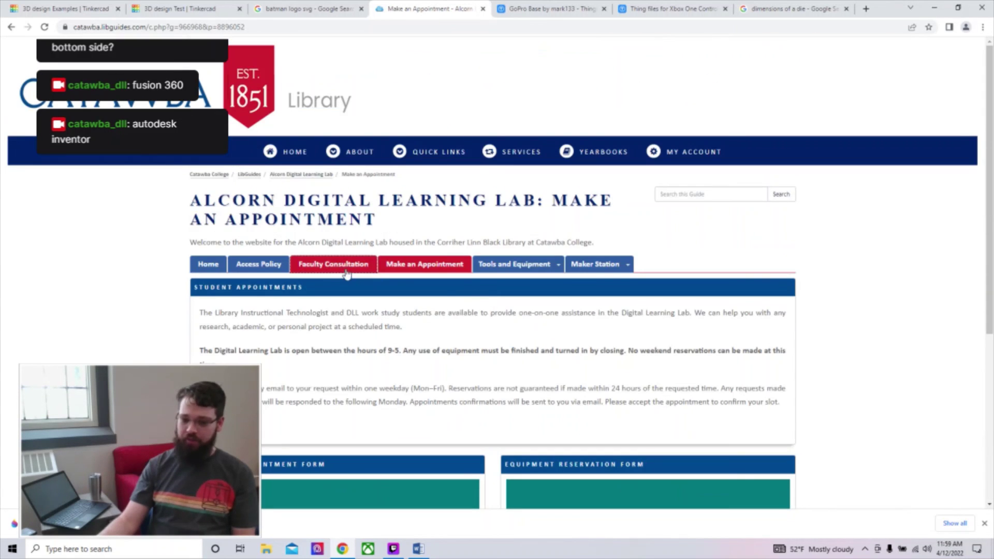
Step: Look over the Faculty Consultation page and go to the Catawba College library's home page
left_click(337, 267)
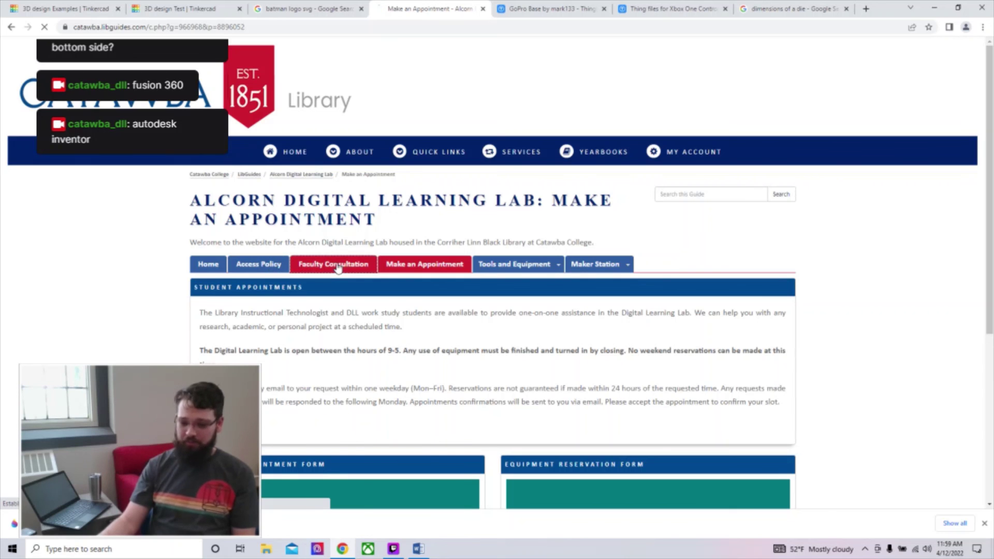
scroll(382, 305, "down", 2)
scroll(370, 296, "up", 2)
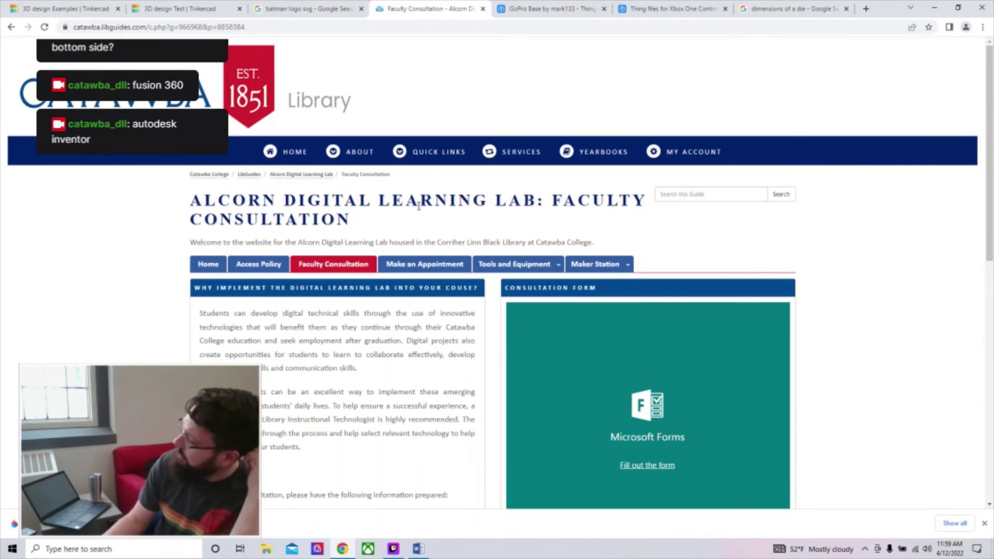
left_click(290, 153)
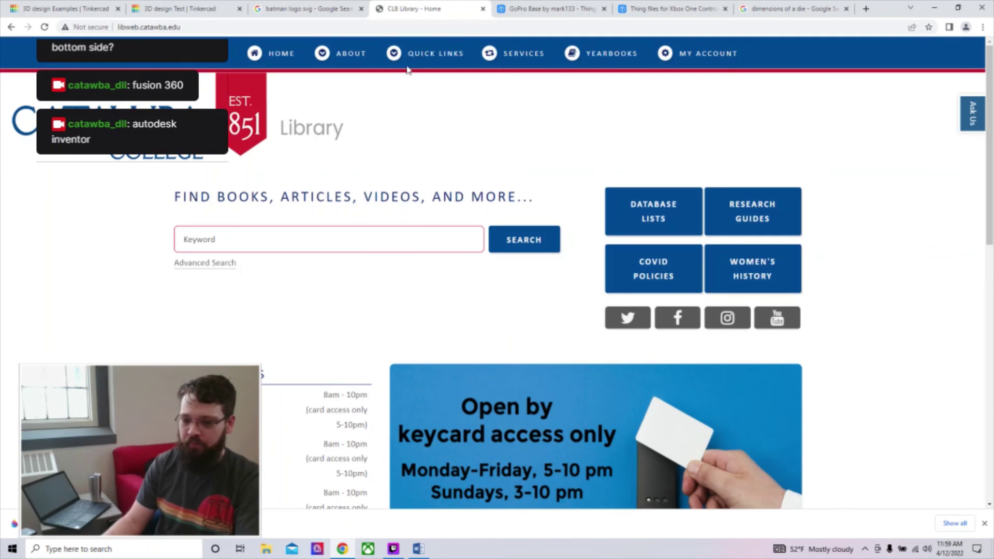
Step: Go from the library site to the Alcorn Digital Learning Lab home page and look over its appointment and equipment page options
mouse_move(410, 61)
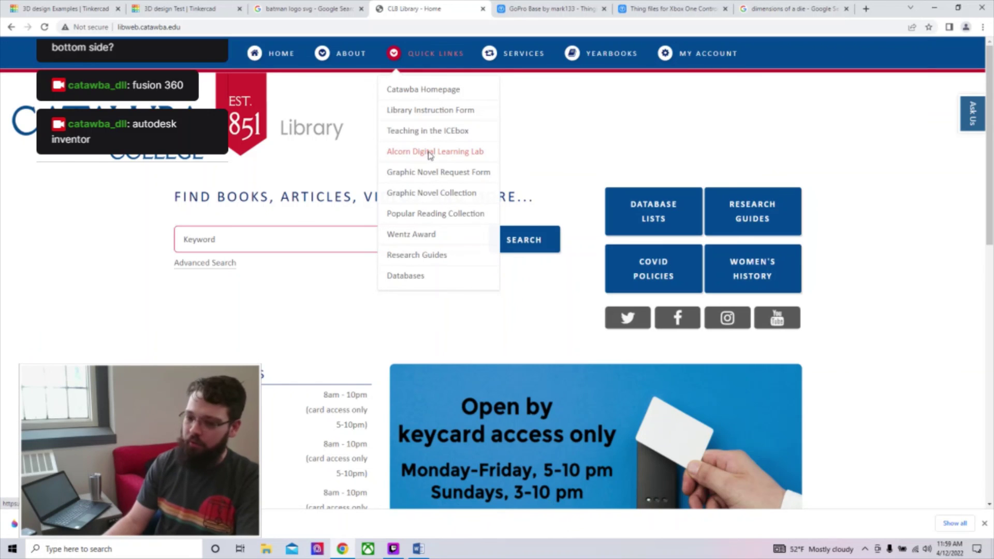
left_click(429, 152)
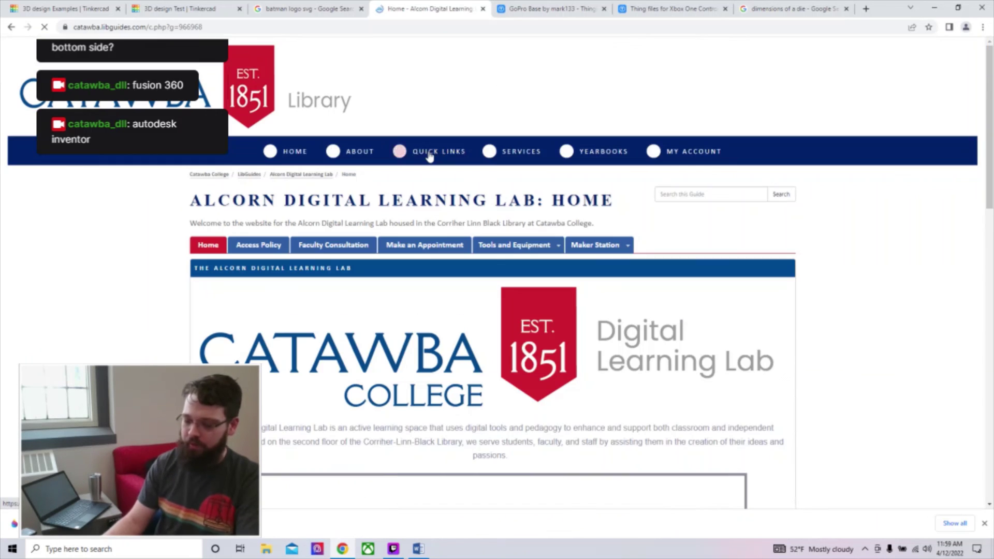
scroll(440, 274, "down", 2)
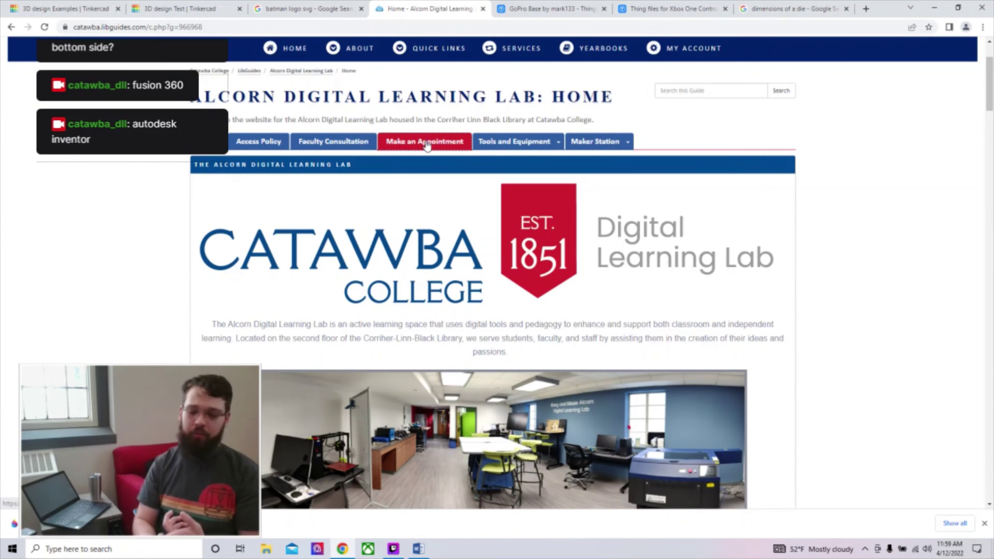
mouse_move(546, 154)
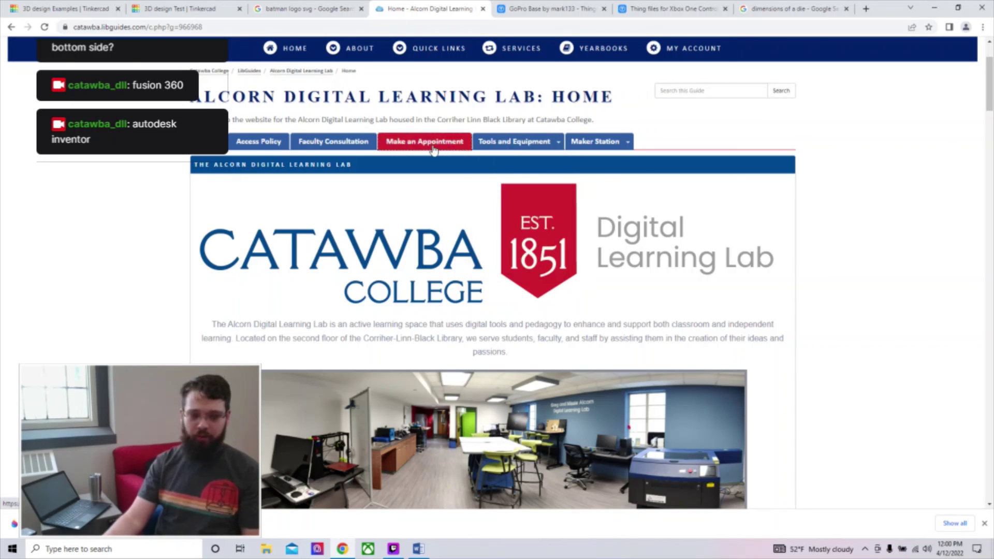
mouse_move(495, 148)
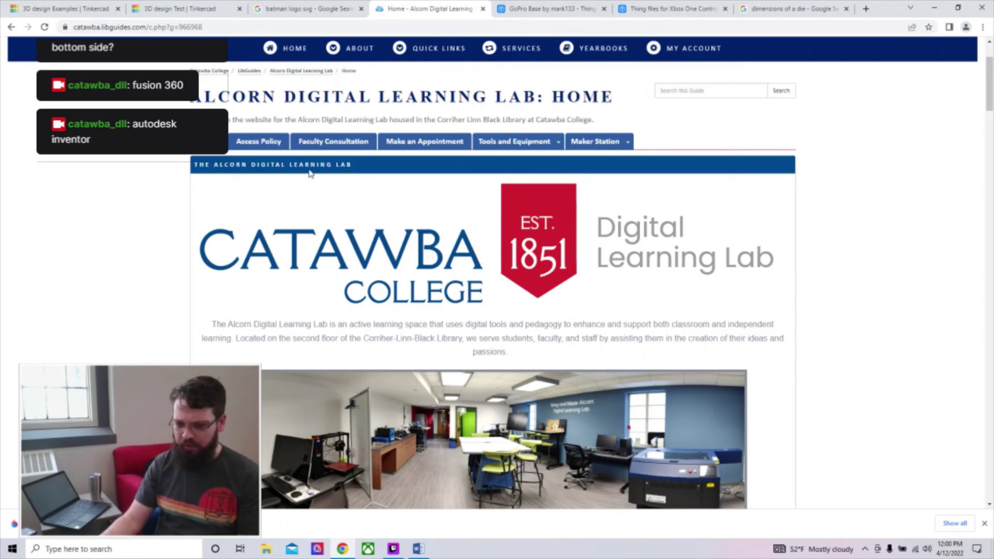
Step: Review the lab's home page, including its hours, social links, mission and tools, and open the Access Policy page
left_click(210, 141)
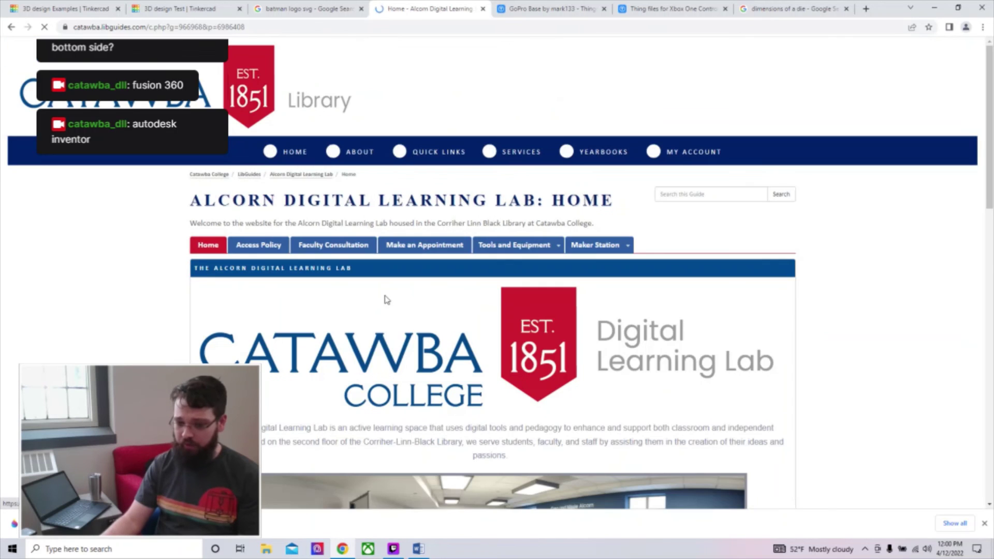
scroll(385, 301, "down", 20)
scroll(386, 303, "down", 10)
scroll(382, 244, "up", 15)
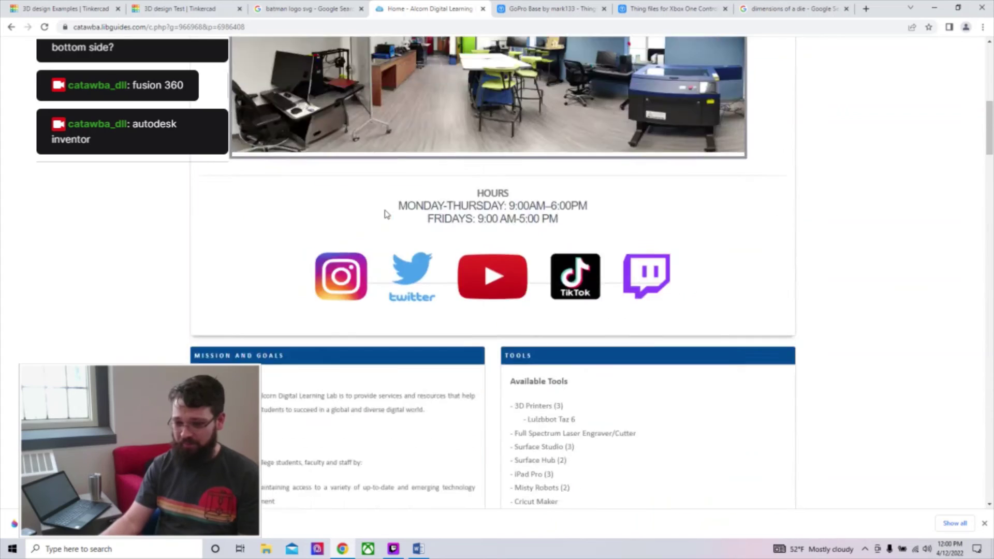
scroll(386, 214, "up", 10)
scroll(311, 181, "down", 2)
left_click(269, 158)
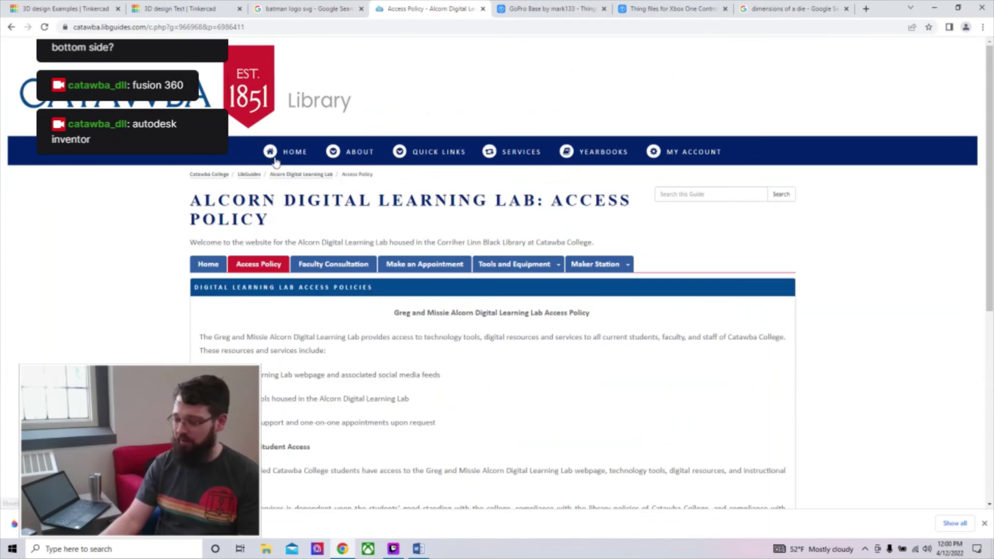